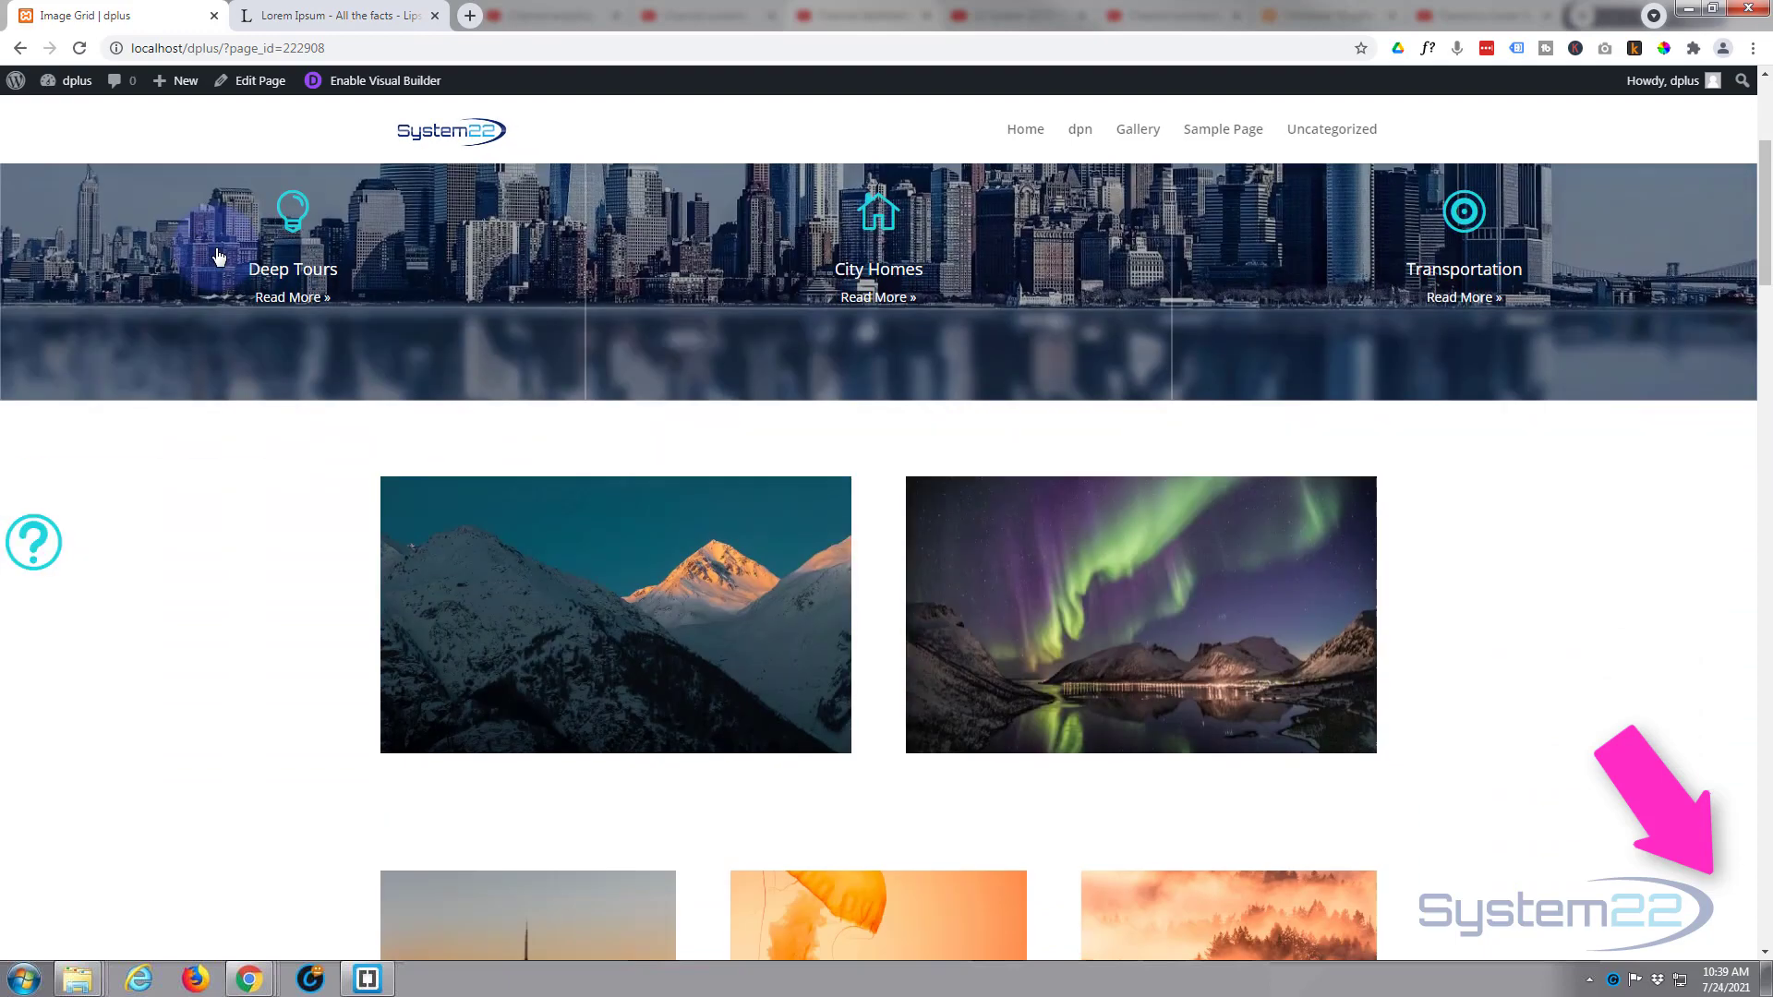
Step: Look through the Image Grid page and examine how the floating question-mark icon behaves while the page moves
scroll(219, 257, down, 5)
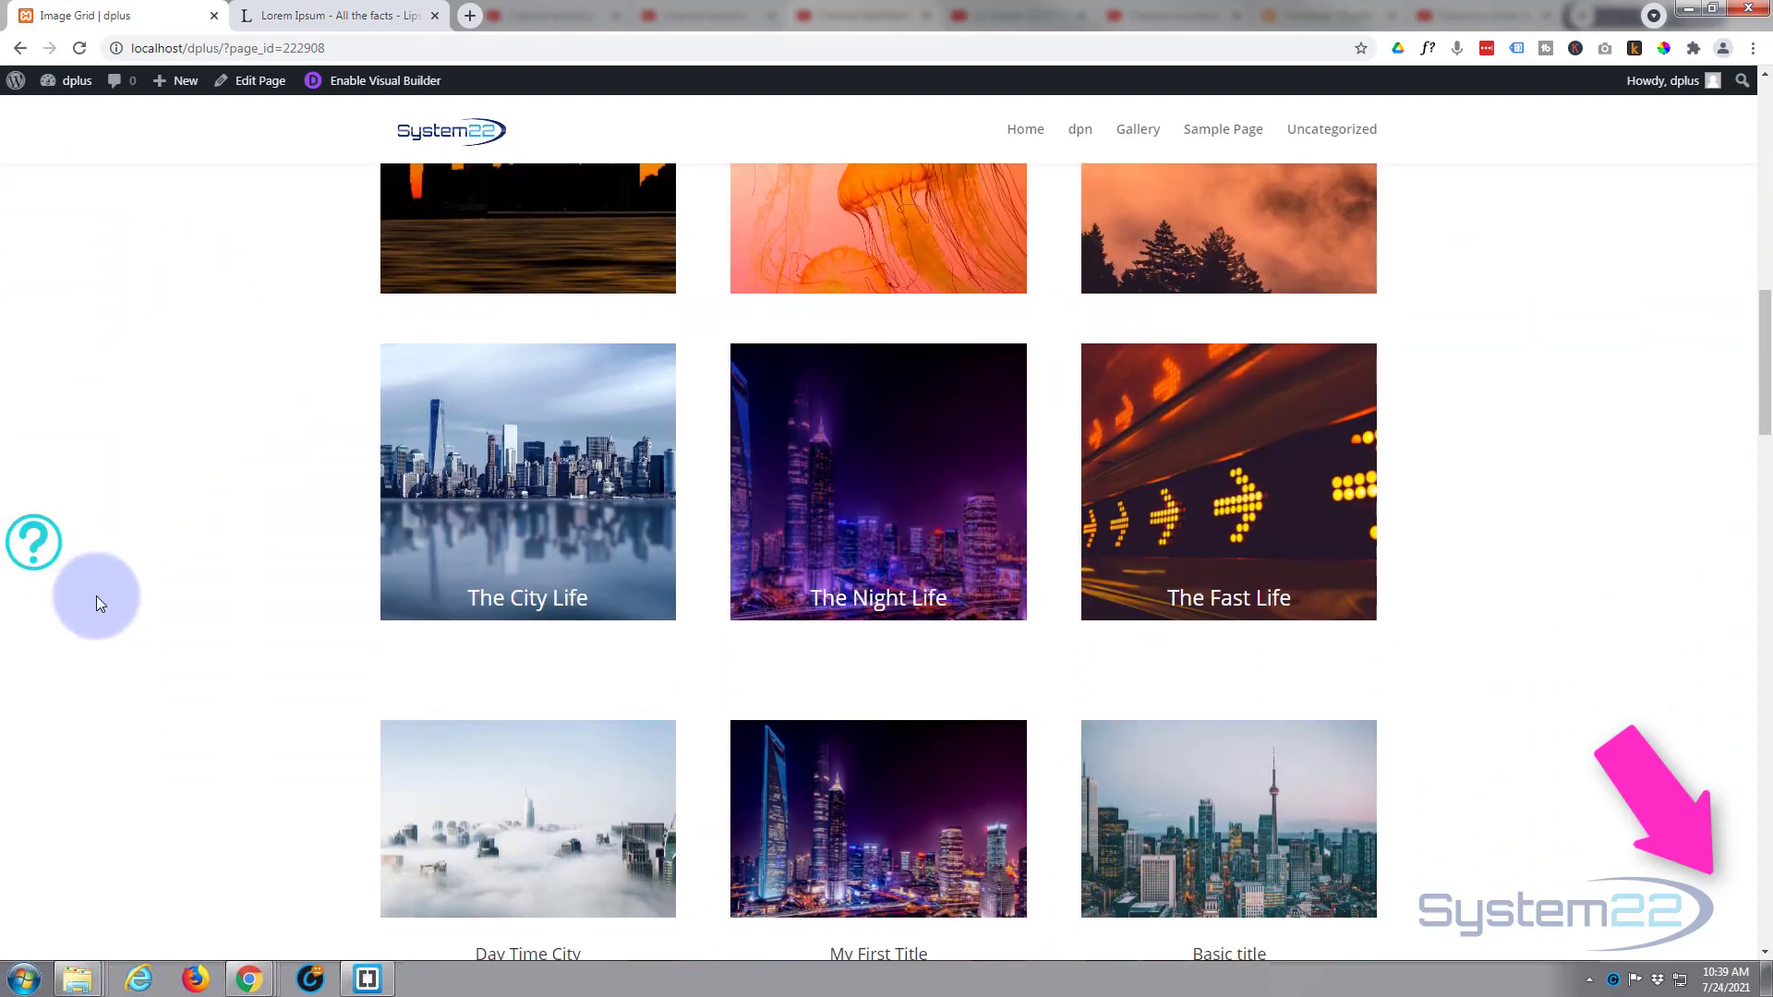
scroll(145, 564, down, 4)
scroll(150, 601, up, 2)
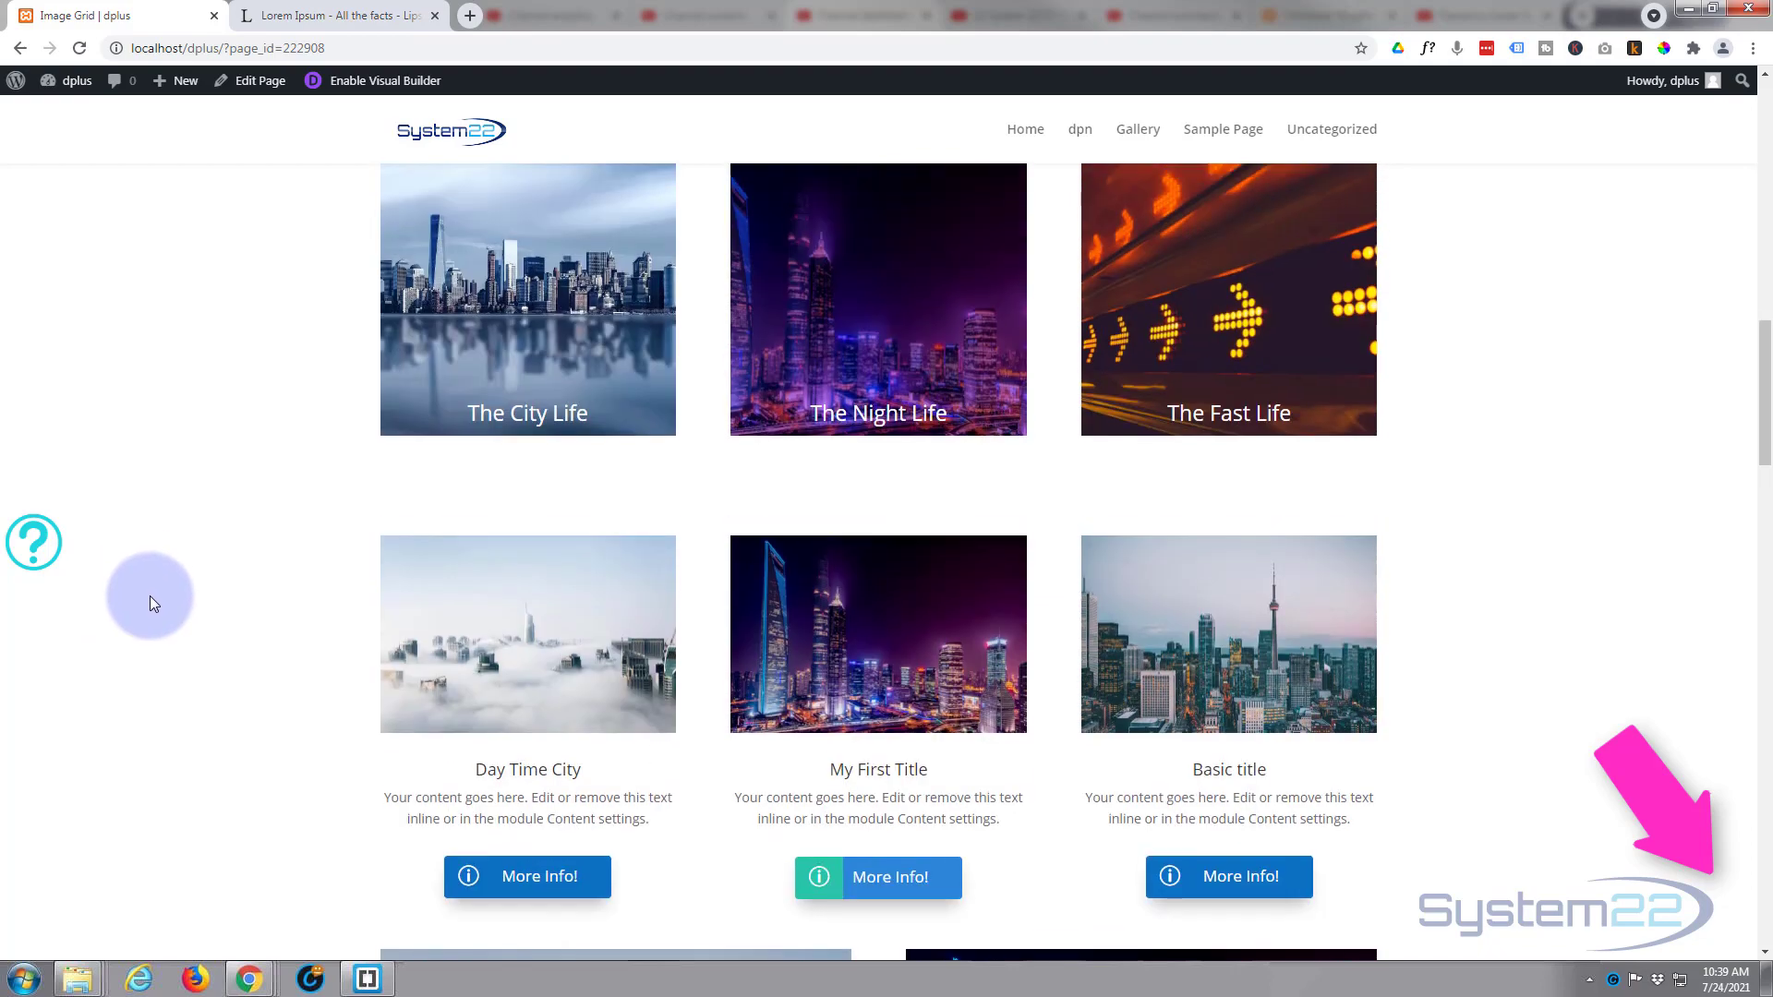
scroll(150, 596, up, 7)
scroll(148, 591, down, 2)
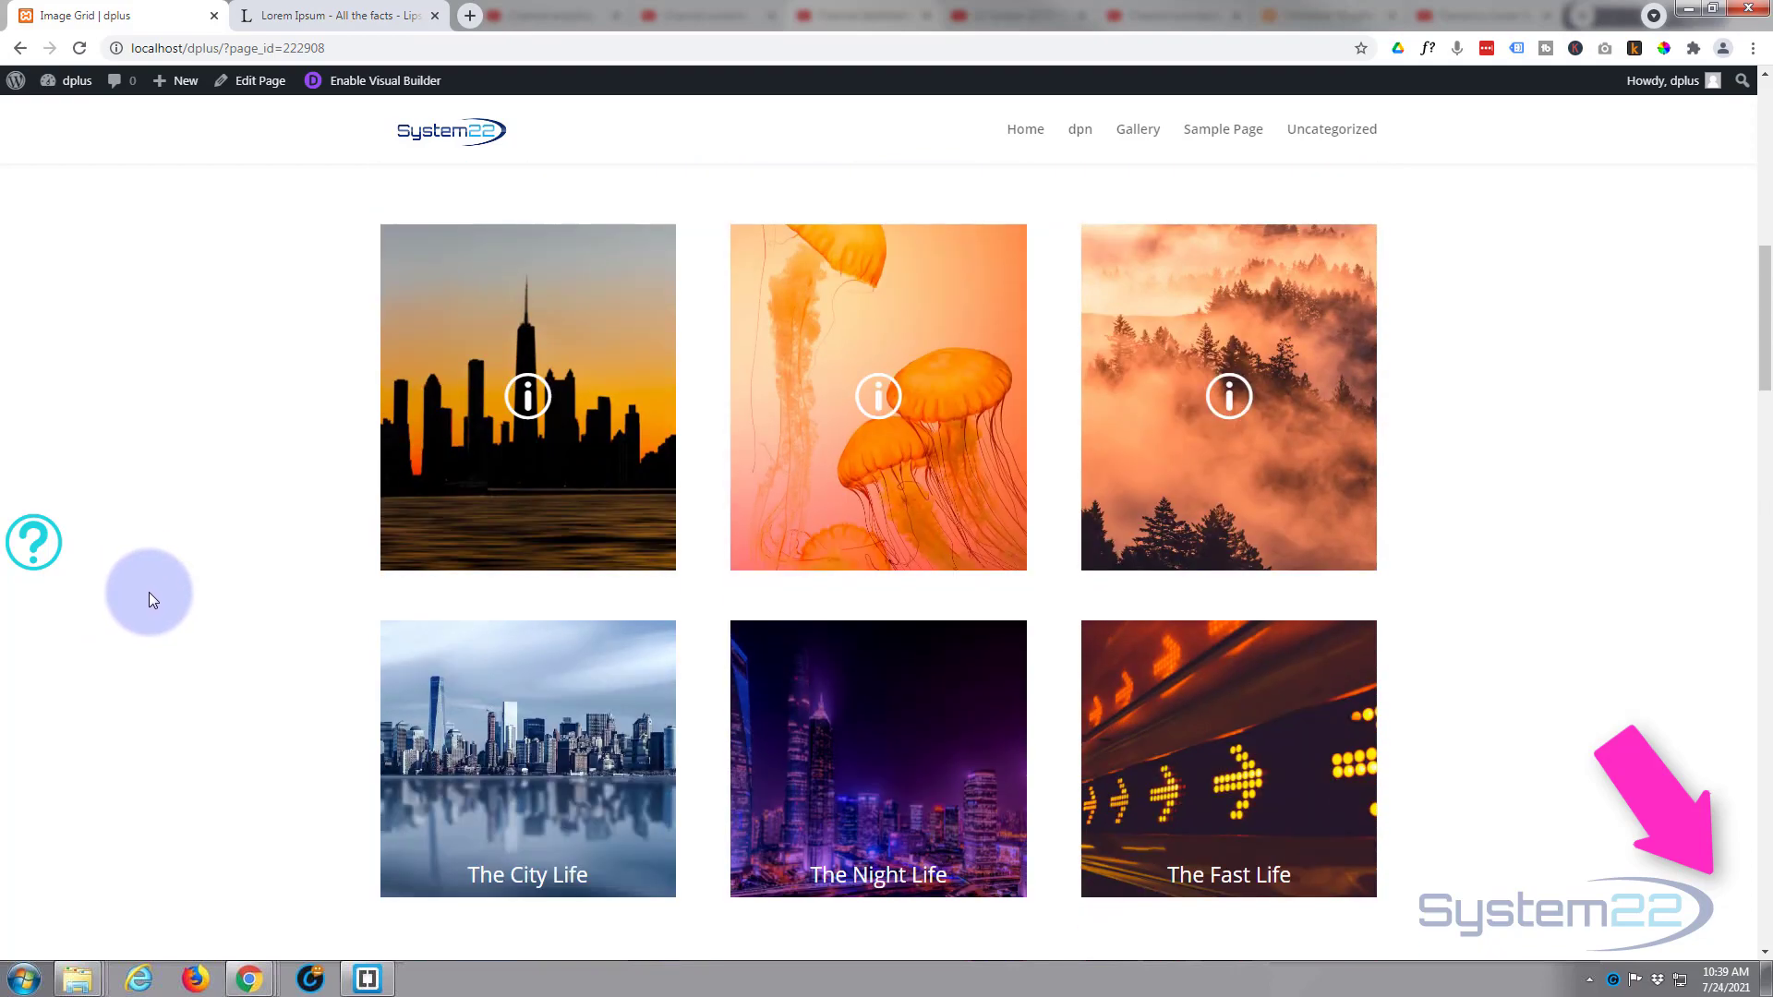
scroll(148, 600, down, 2)
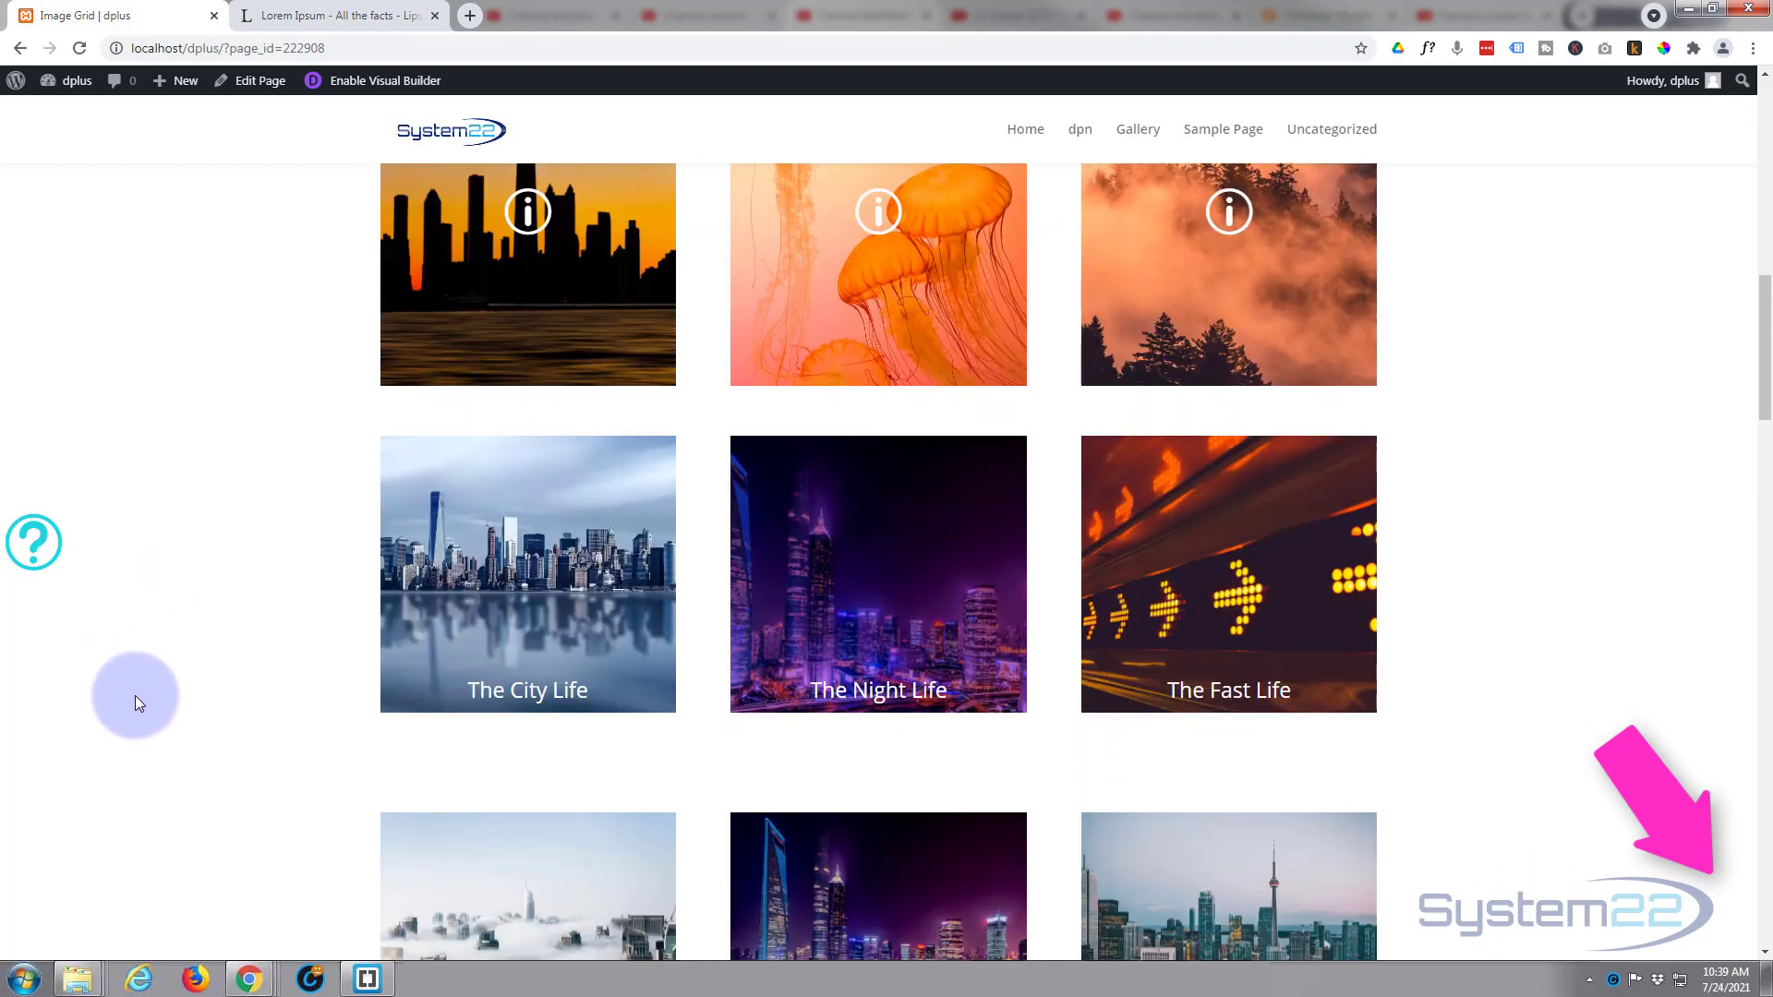
click(42, 553)
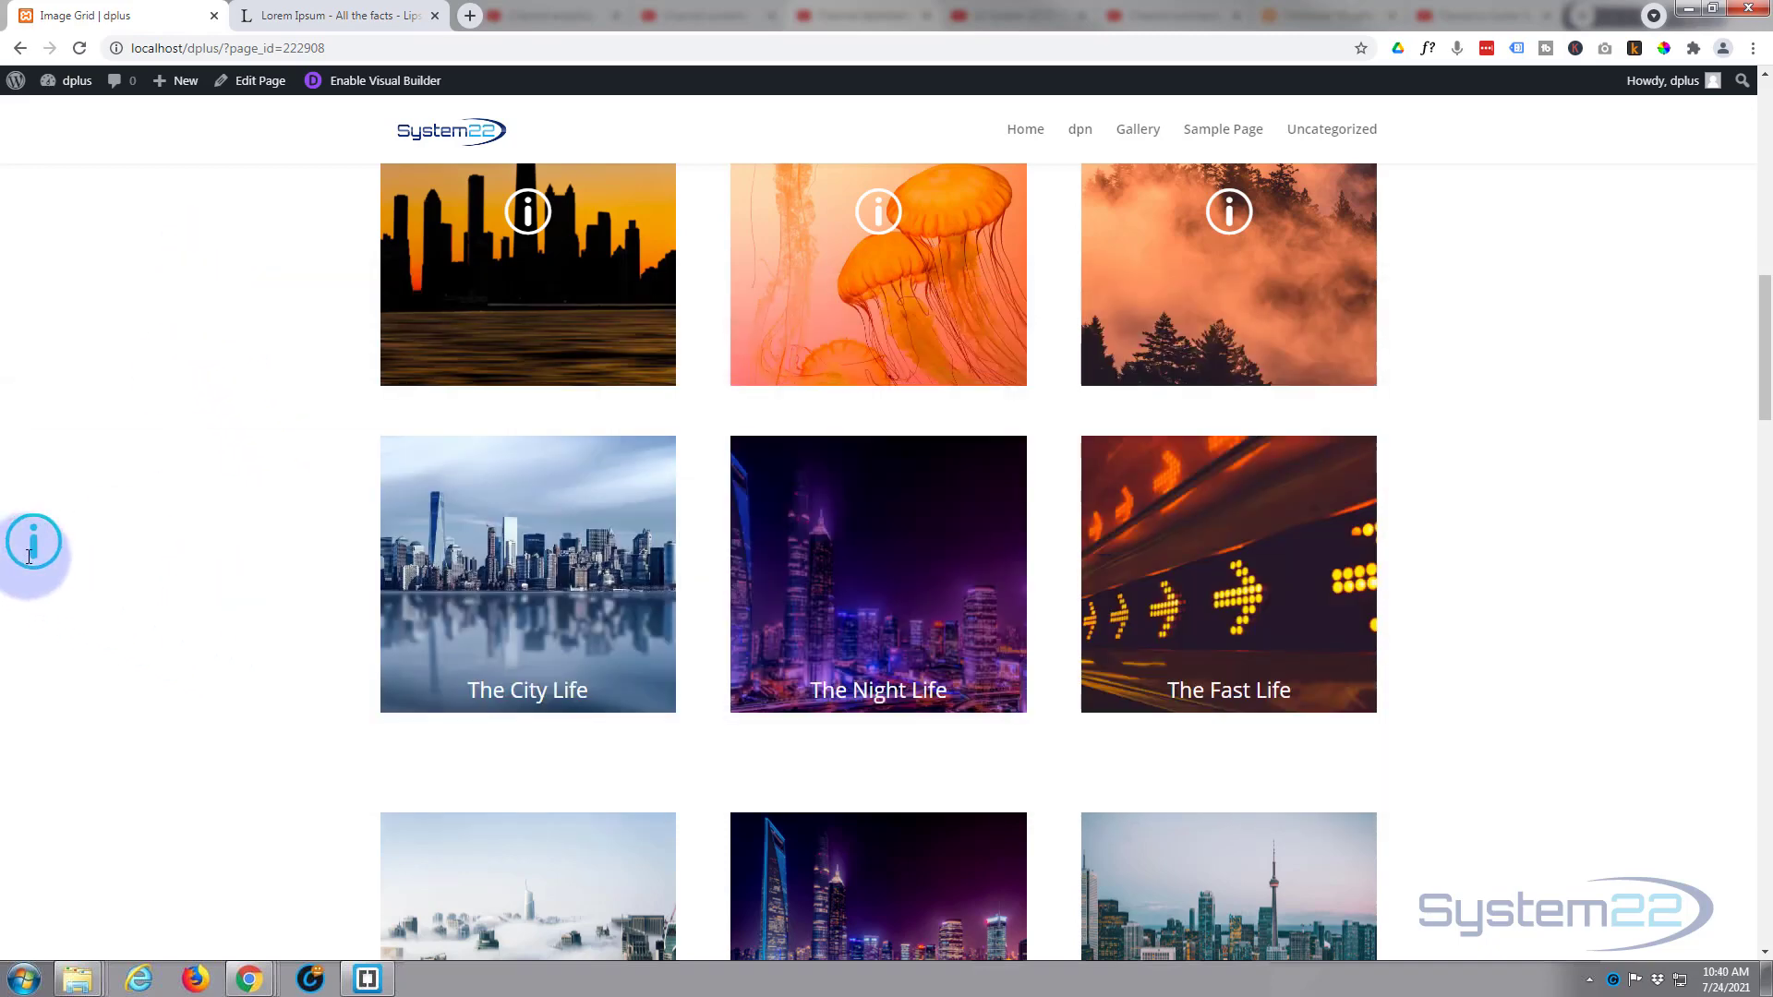
mouse_move(30, 555)
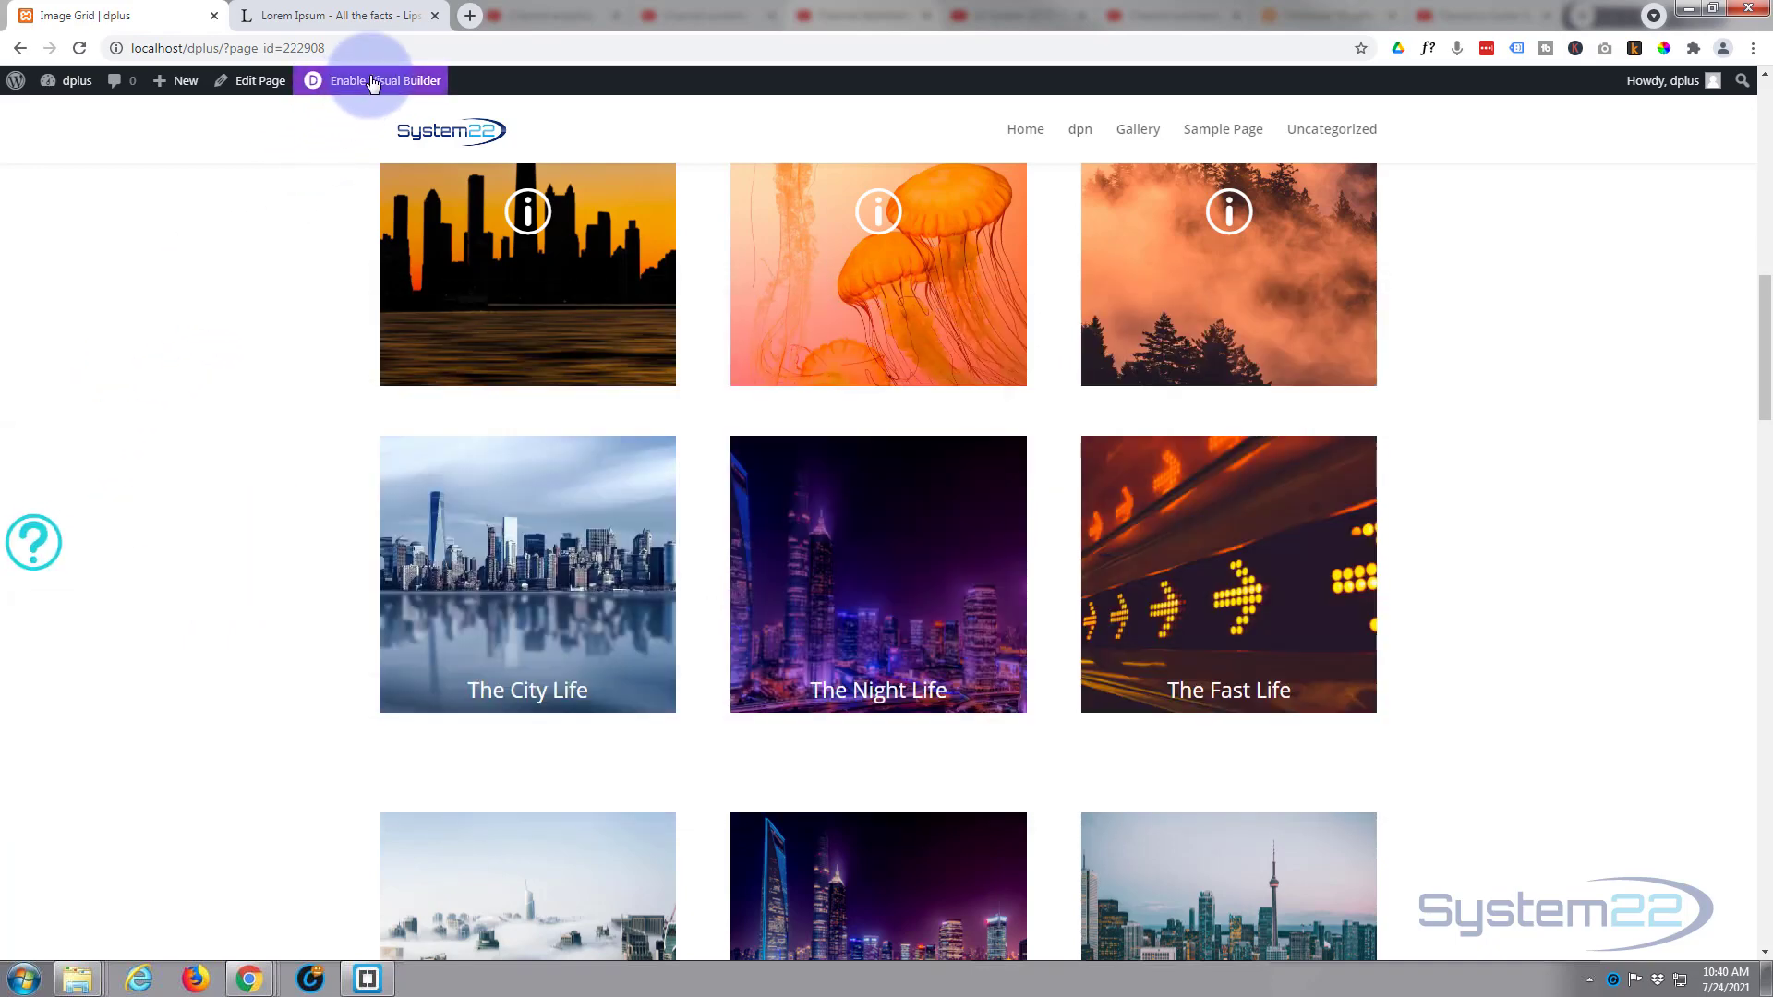
Step: Enable the visual builder for the page and delete the existing floating question-mark blurb
click(372, 82)
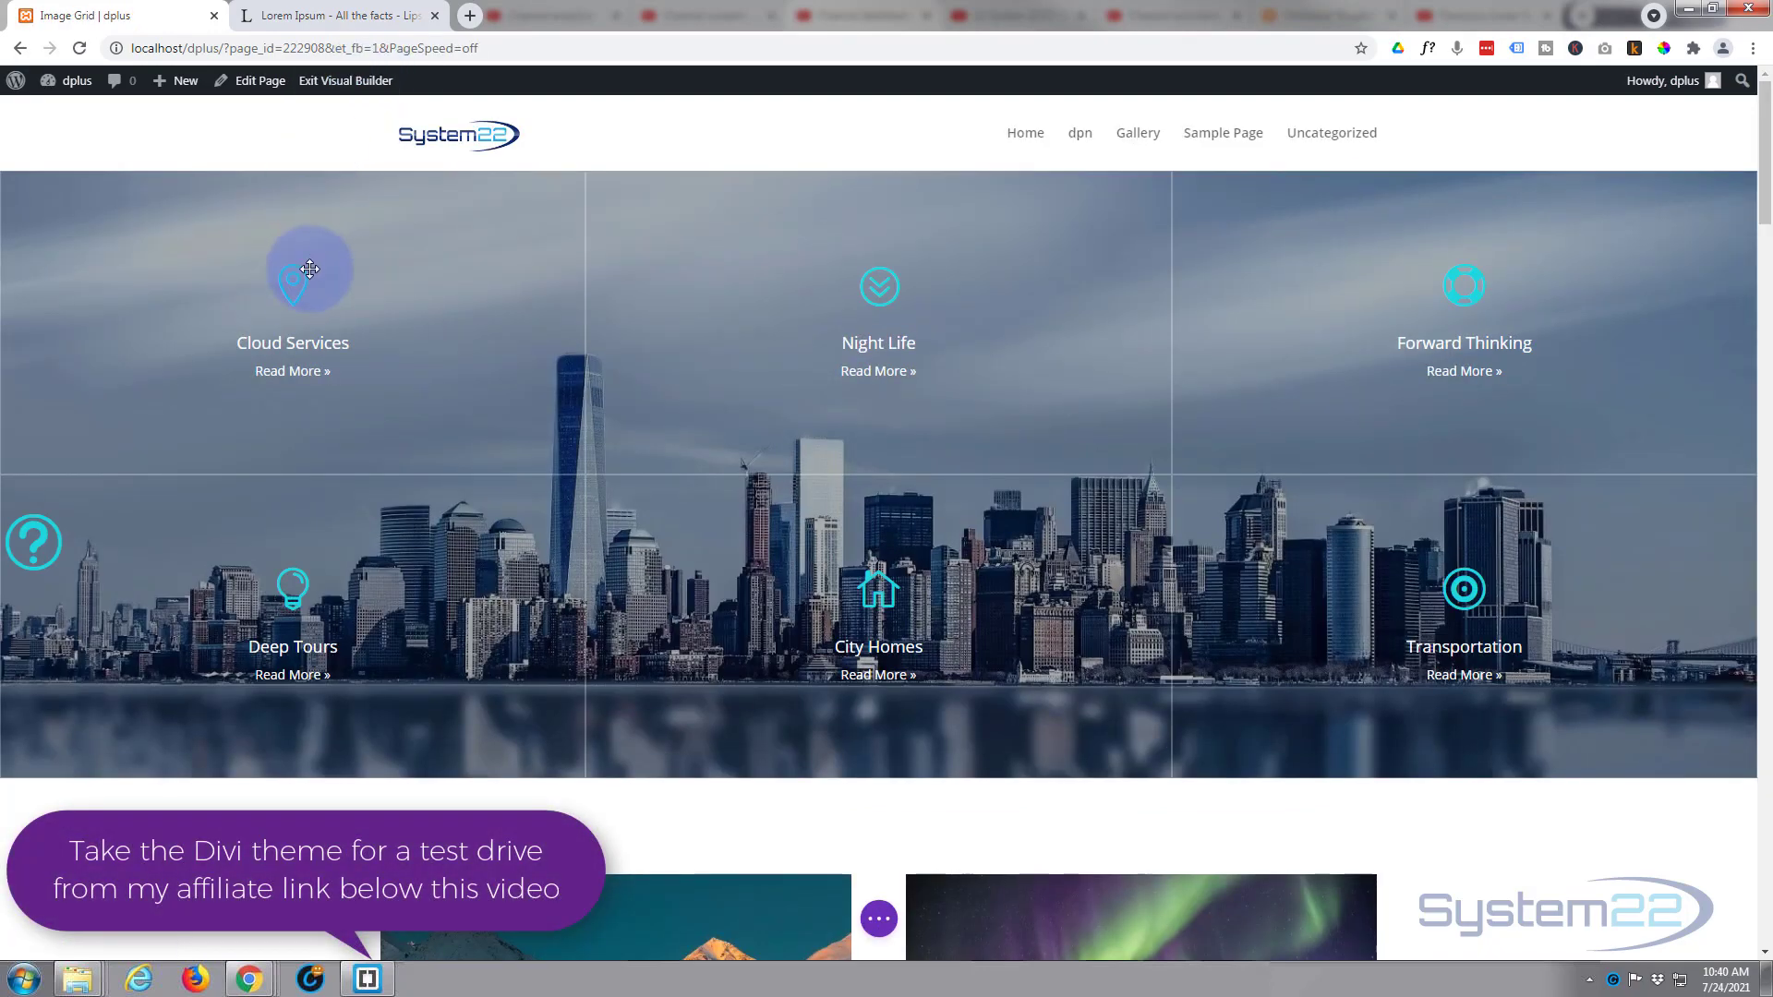
scroll(308, 269, down, 4)
scroll(16, 555, down, 3)
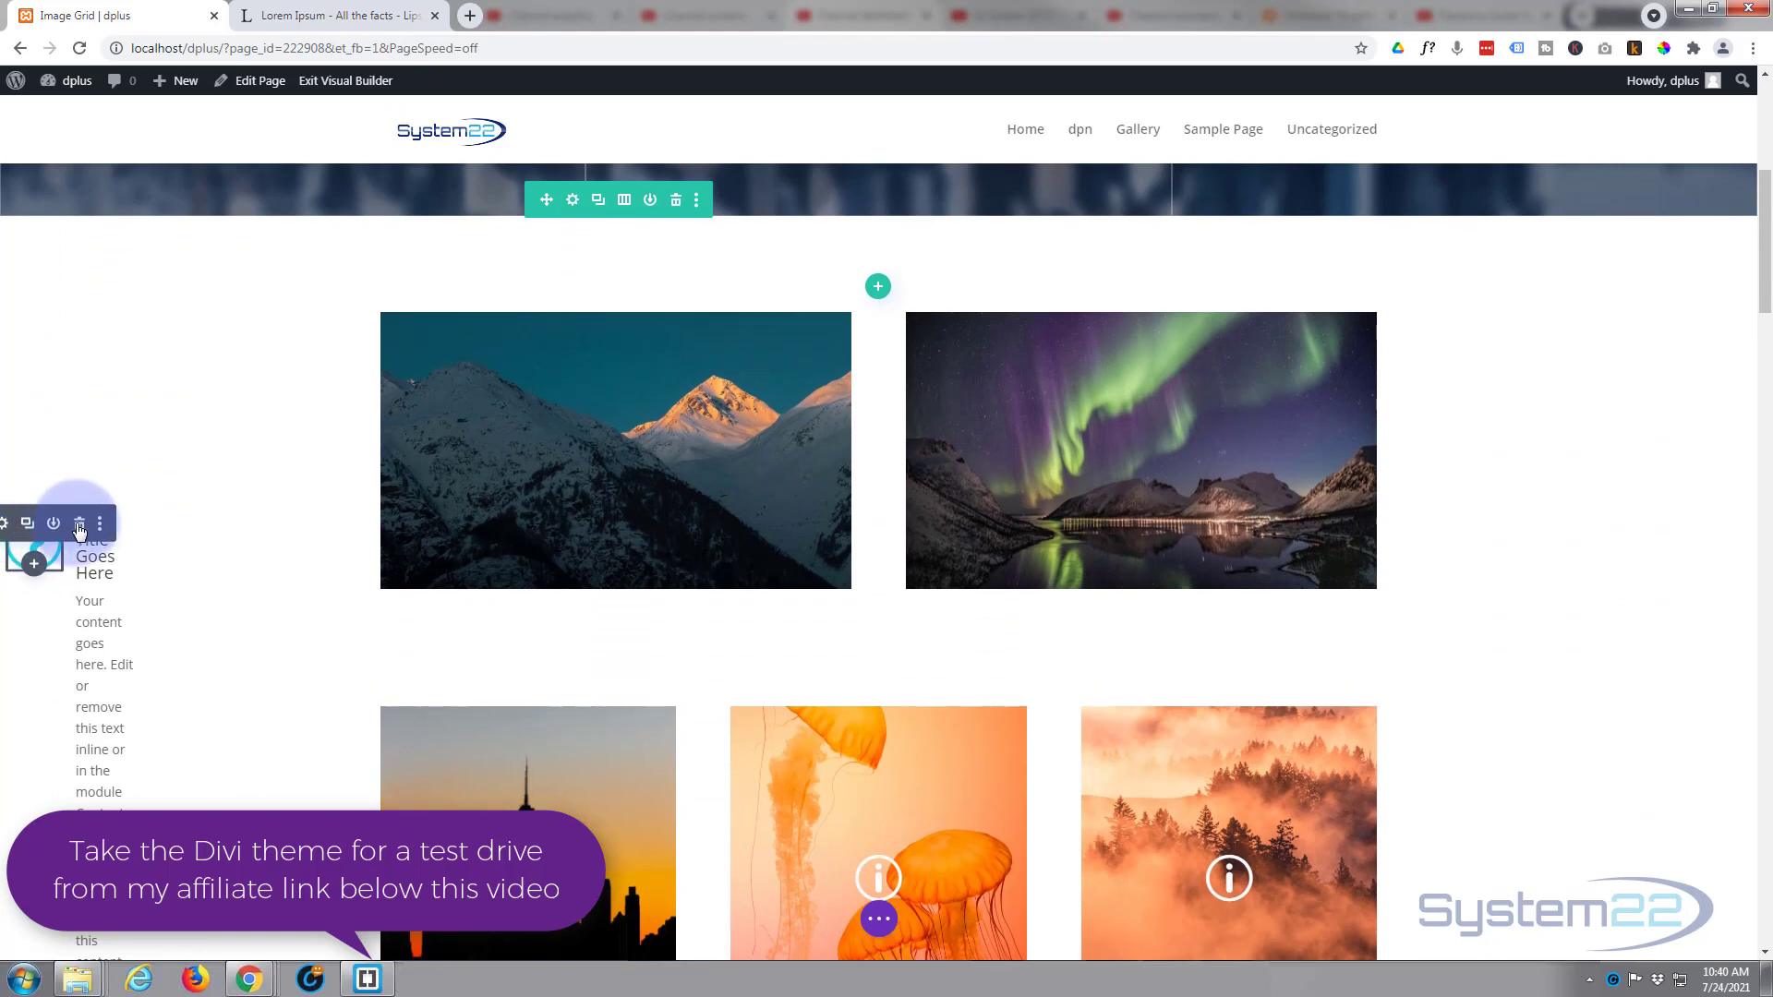
click(81, 525)
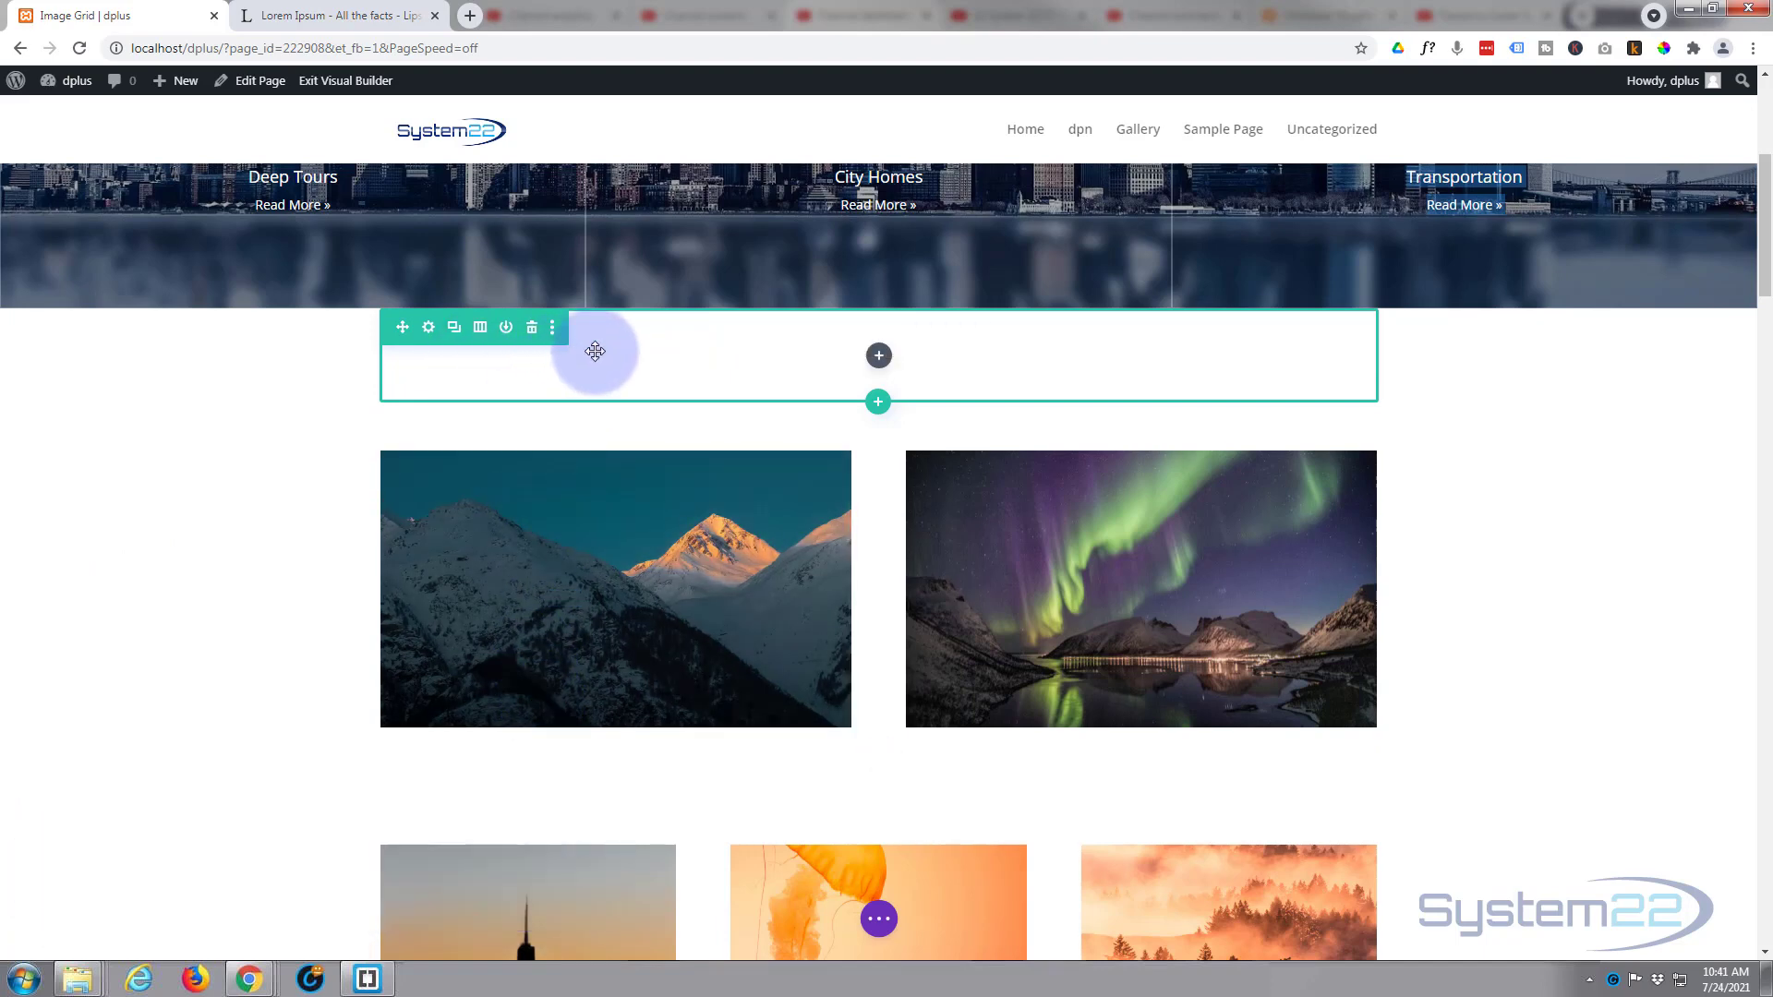
Step: Insert a Blurb module in the empty row below the city banner and move its settings window off the preview
click(876, 358)
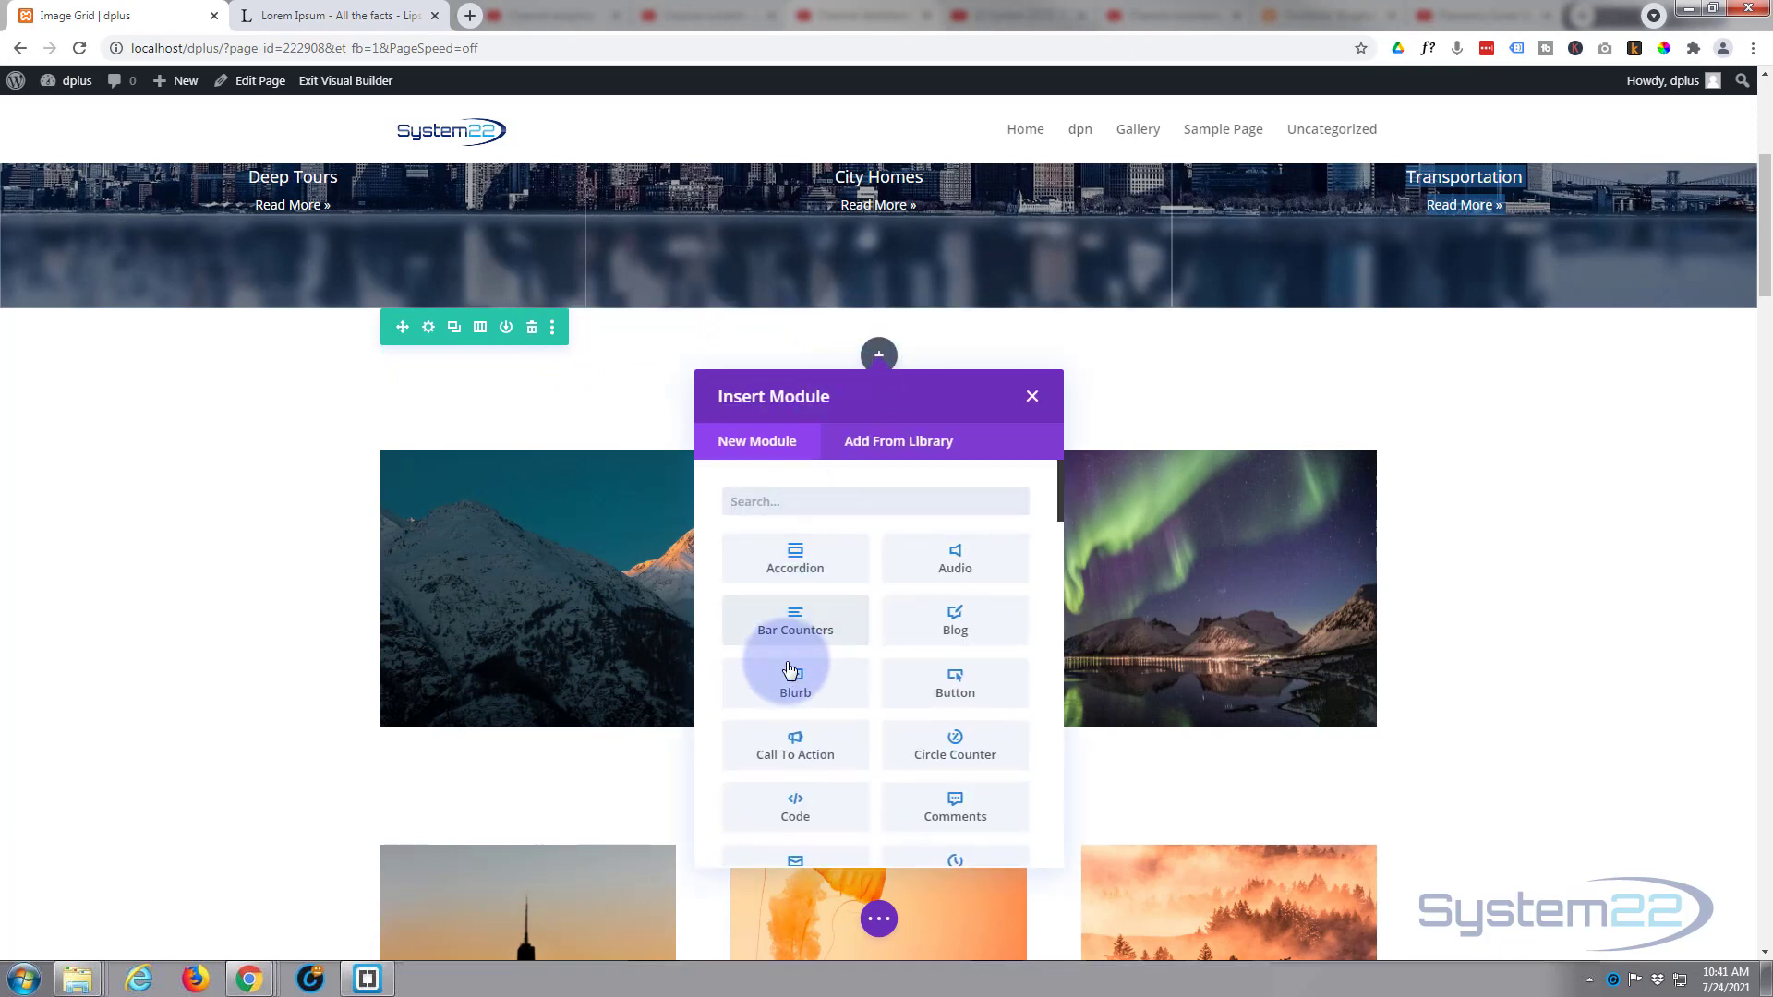
click(792, 688)
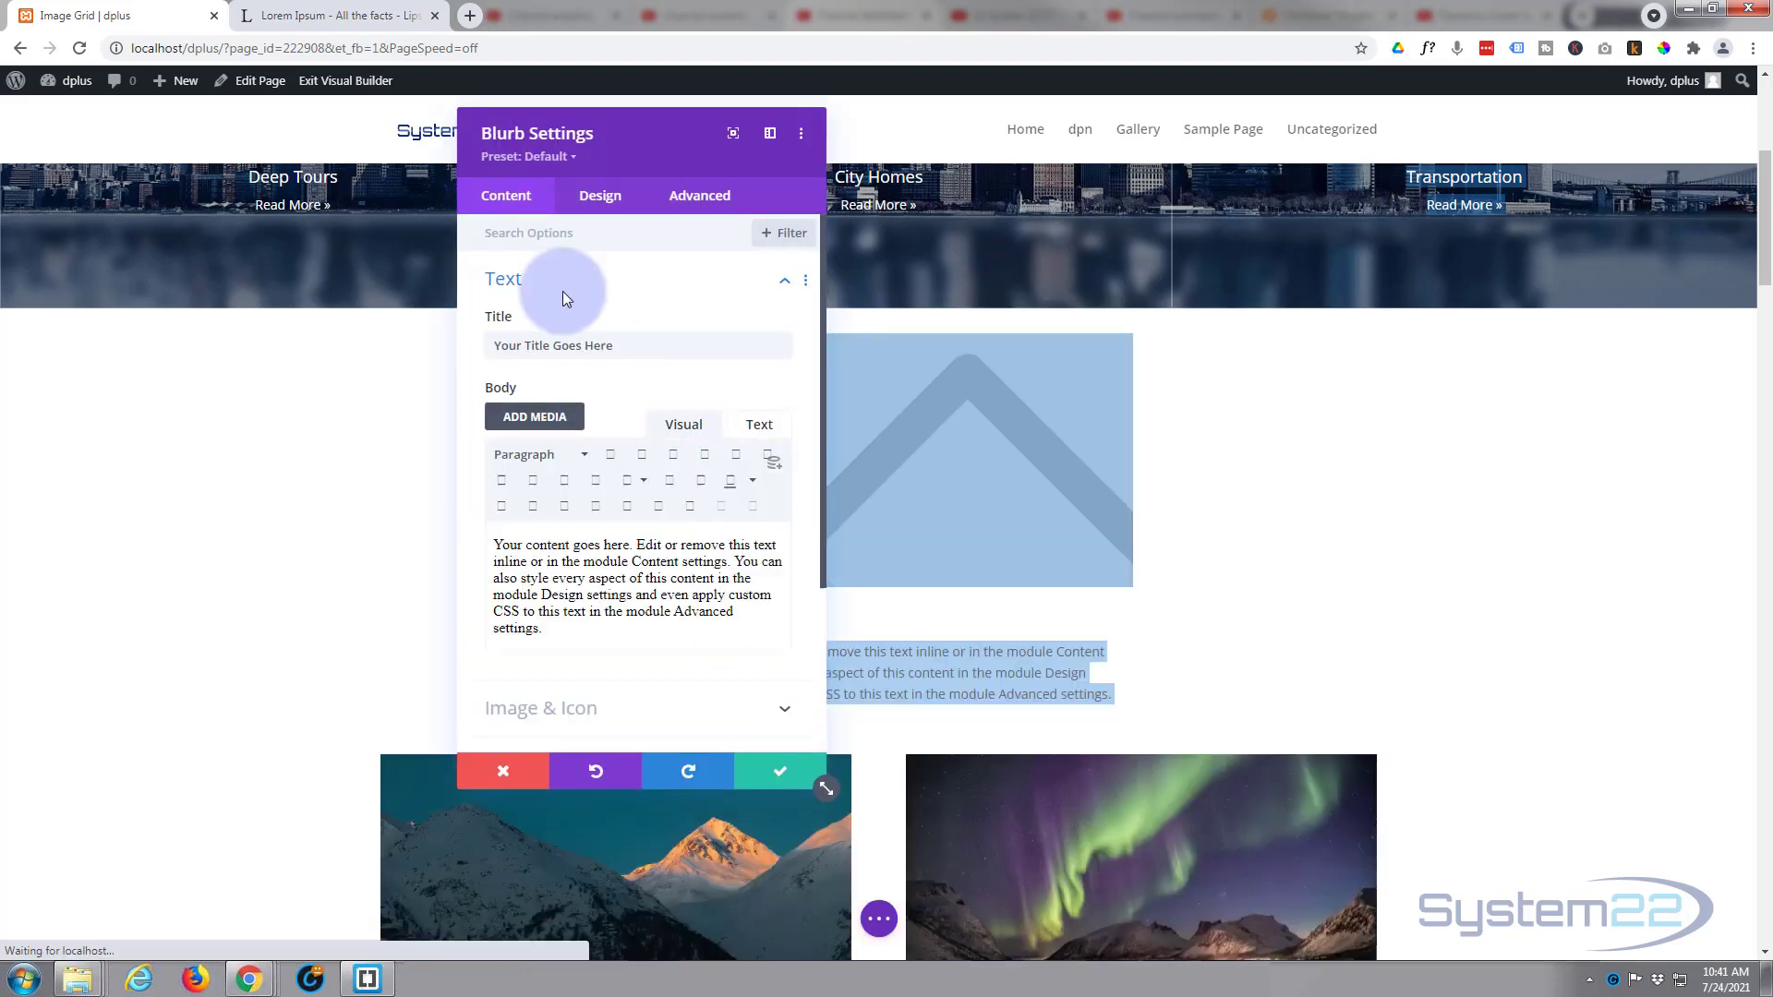
drag(633, 150, 312, 139)
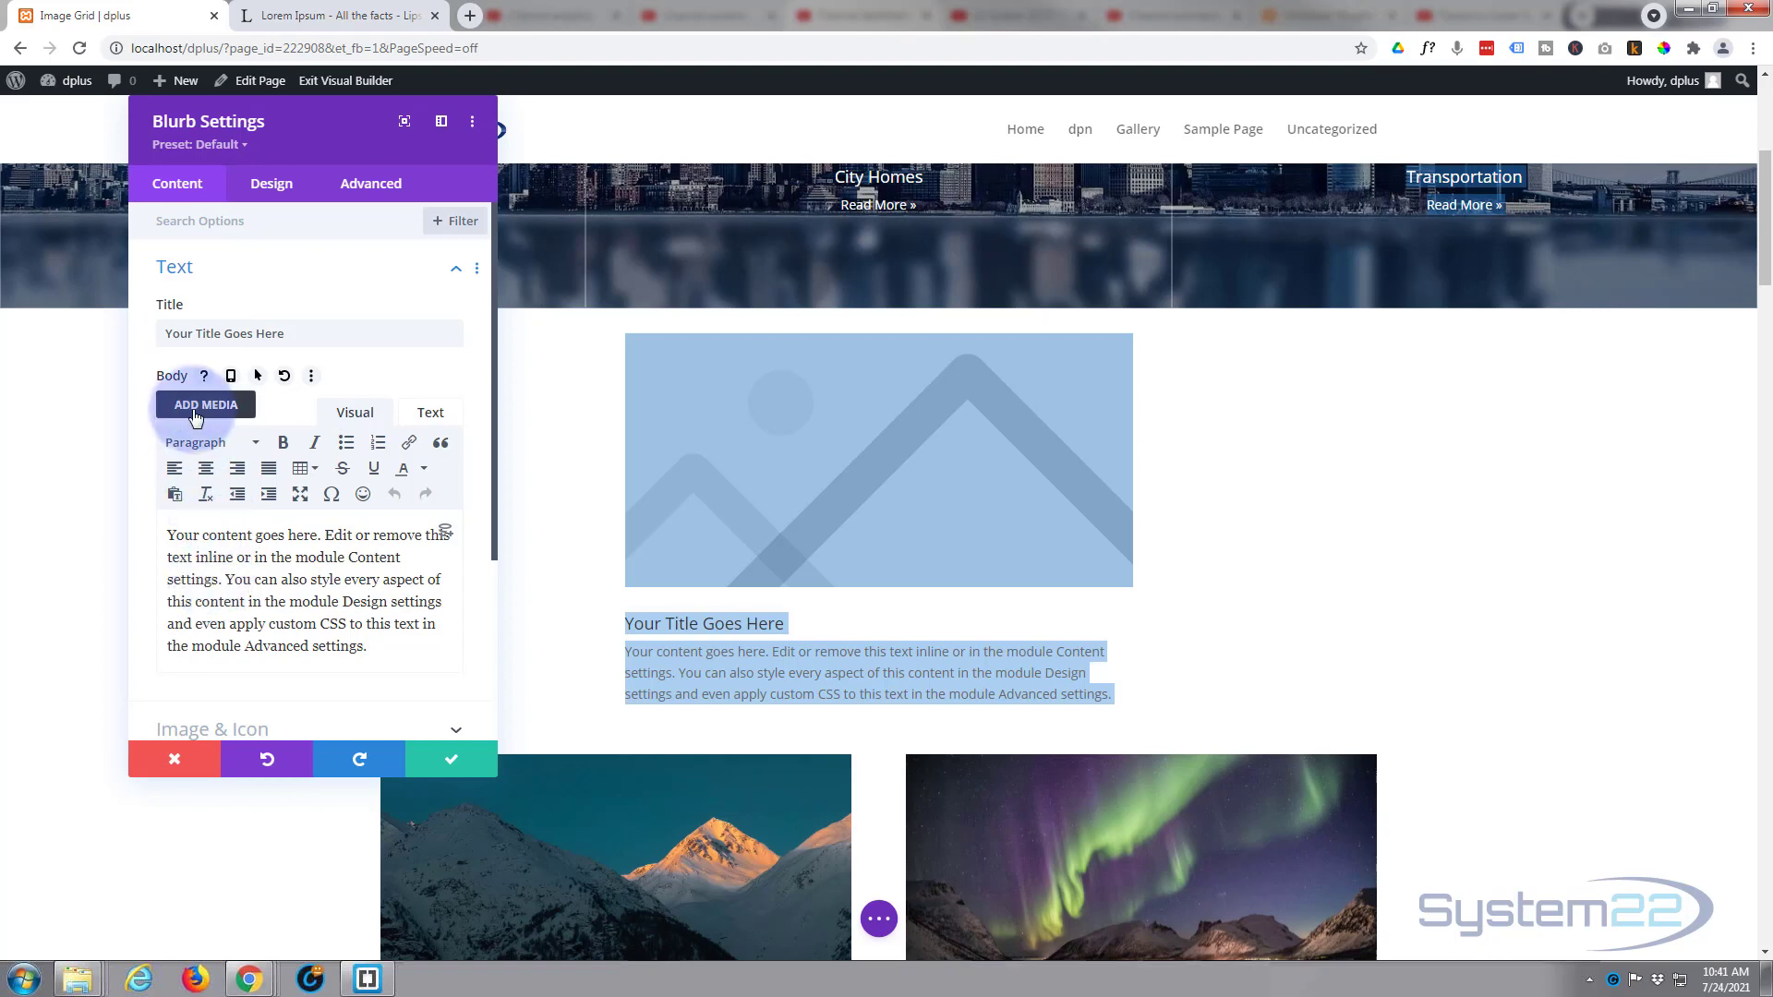
Step: Make the blurb use an icon instead of an image and choose the circled double right arrow
scroll(201, 409, down, 3)
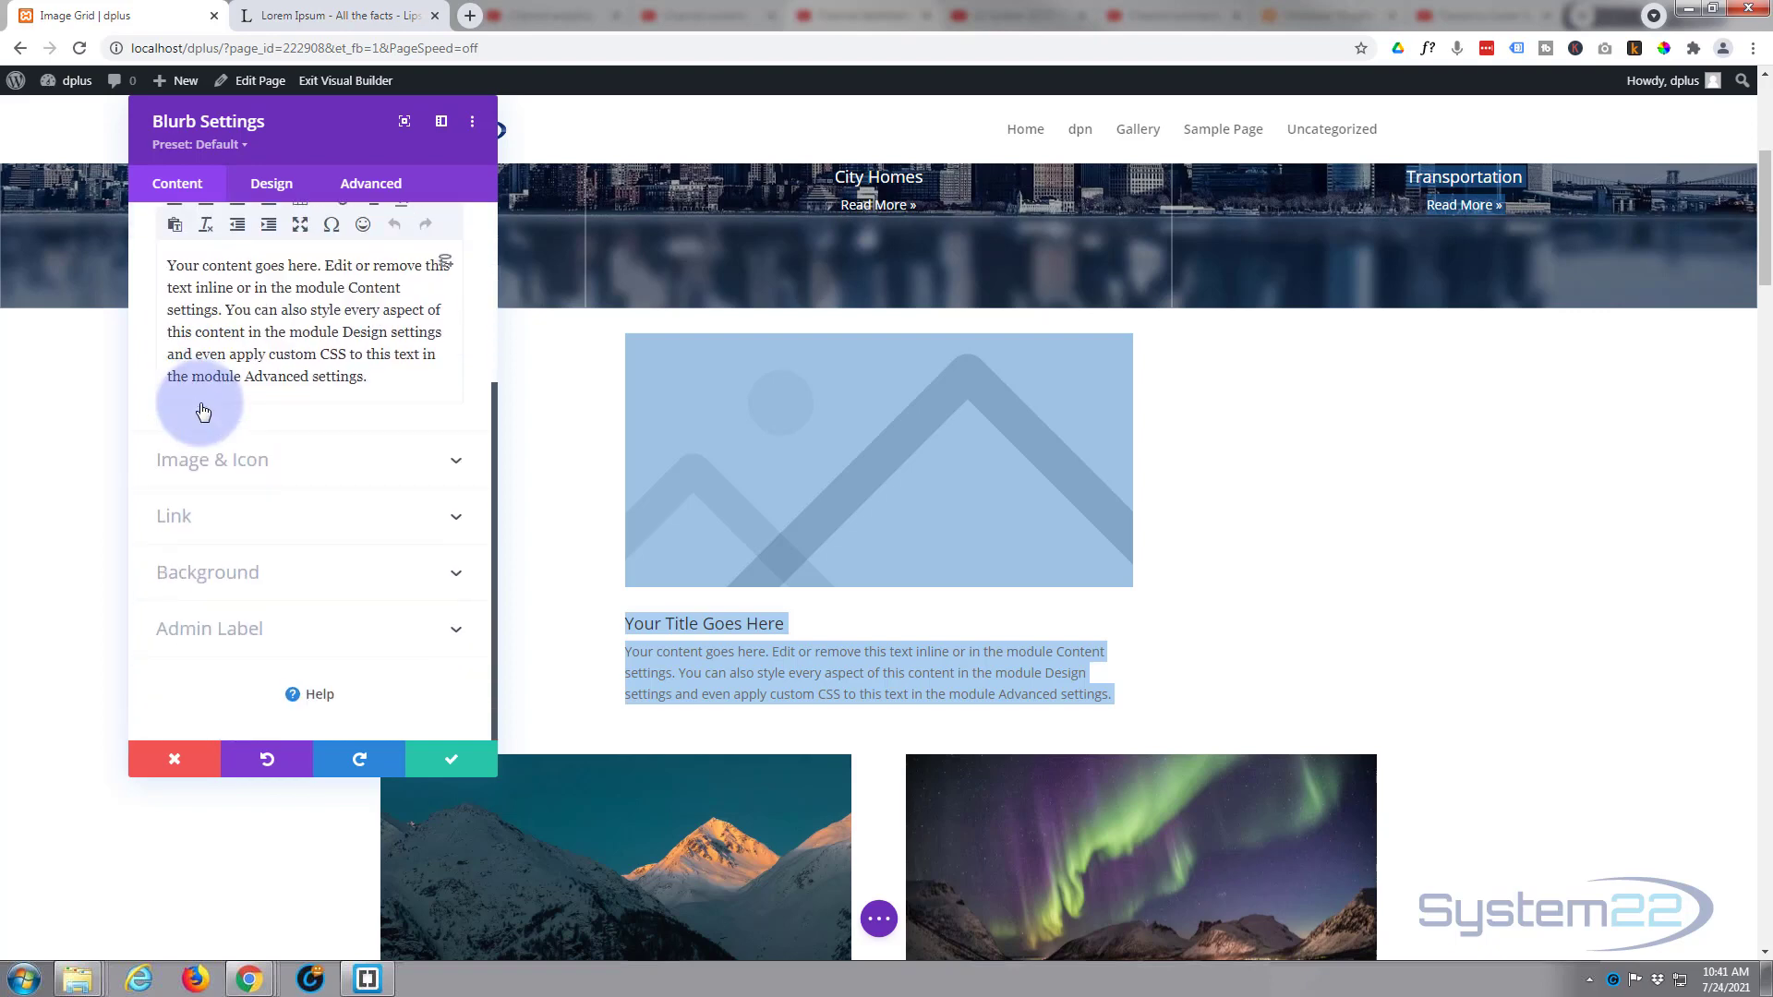
click(258, 460)
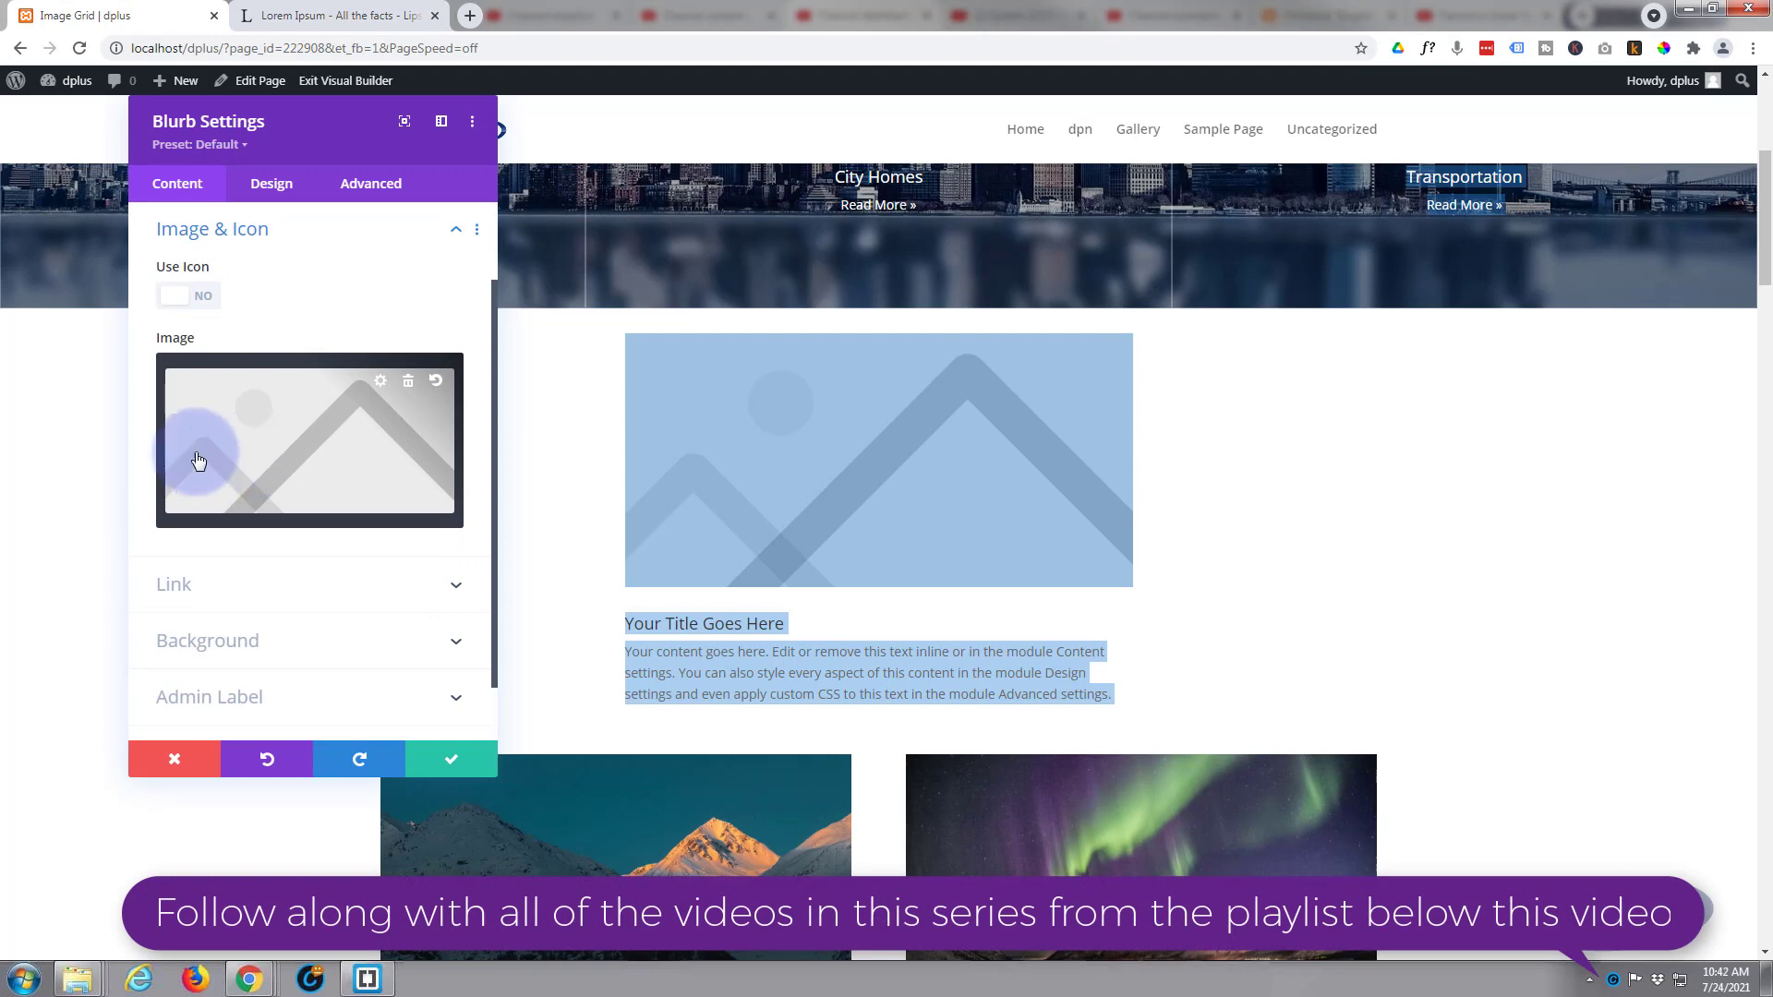
click(185, 295)
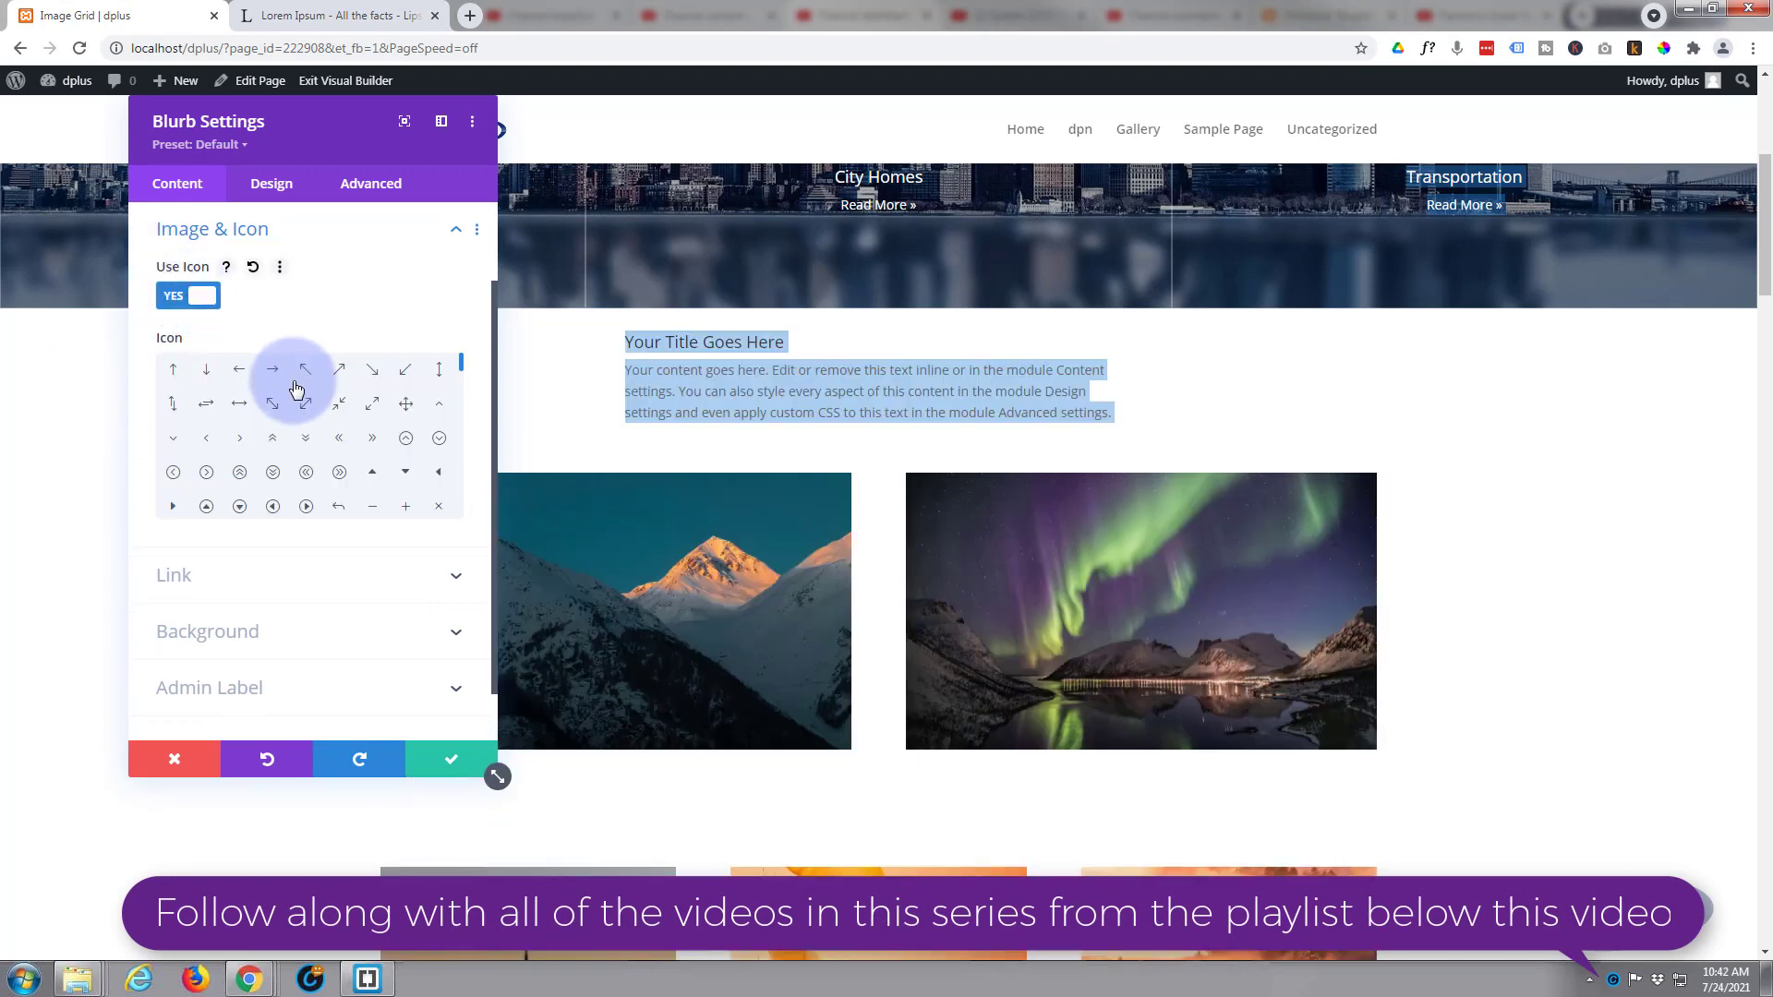
click(340, 474)
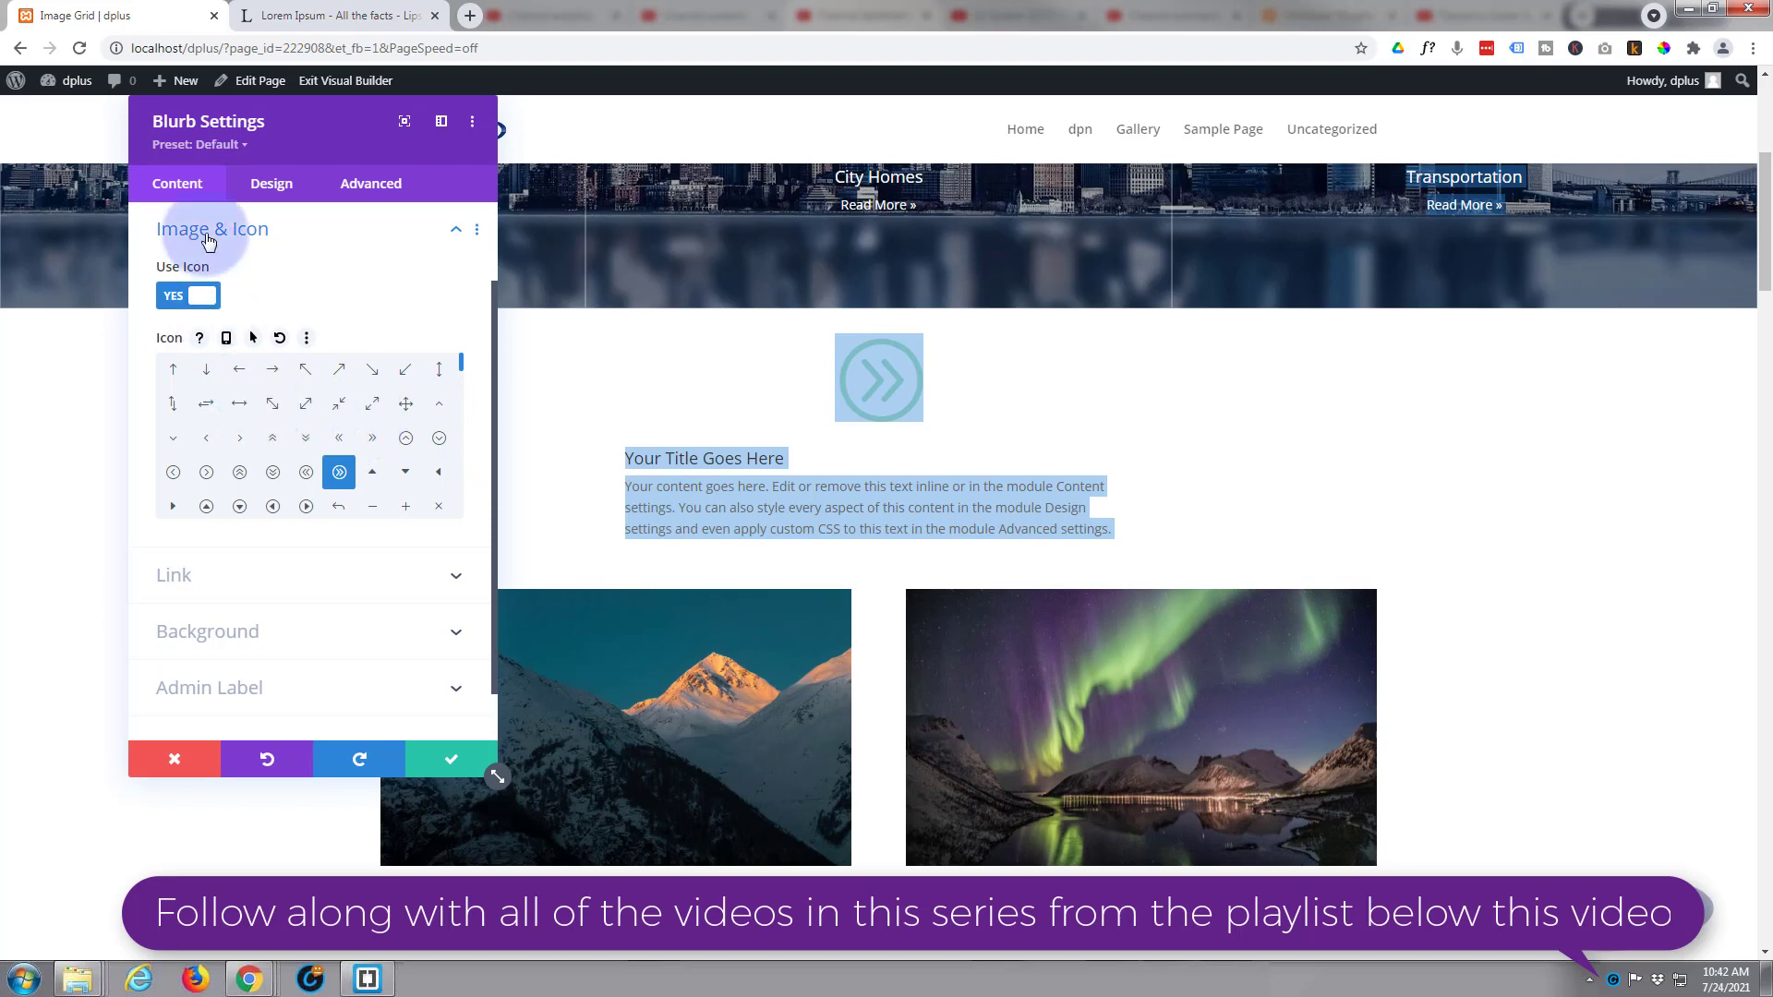
Step: Color the blurb's icon blue #0c71c3 and center the blurb's text
click(280, 185)
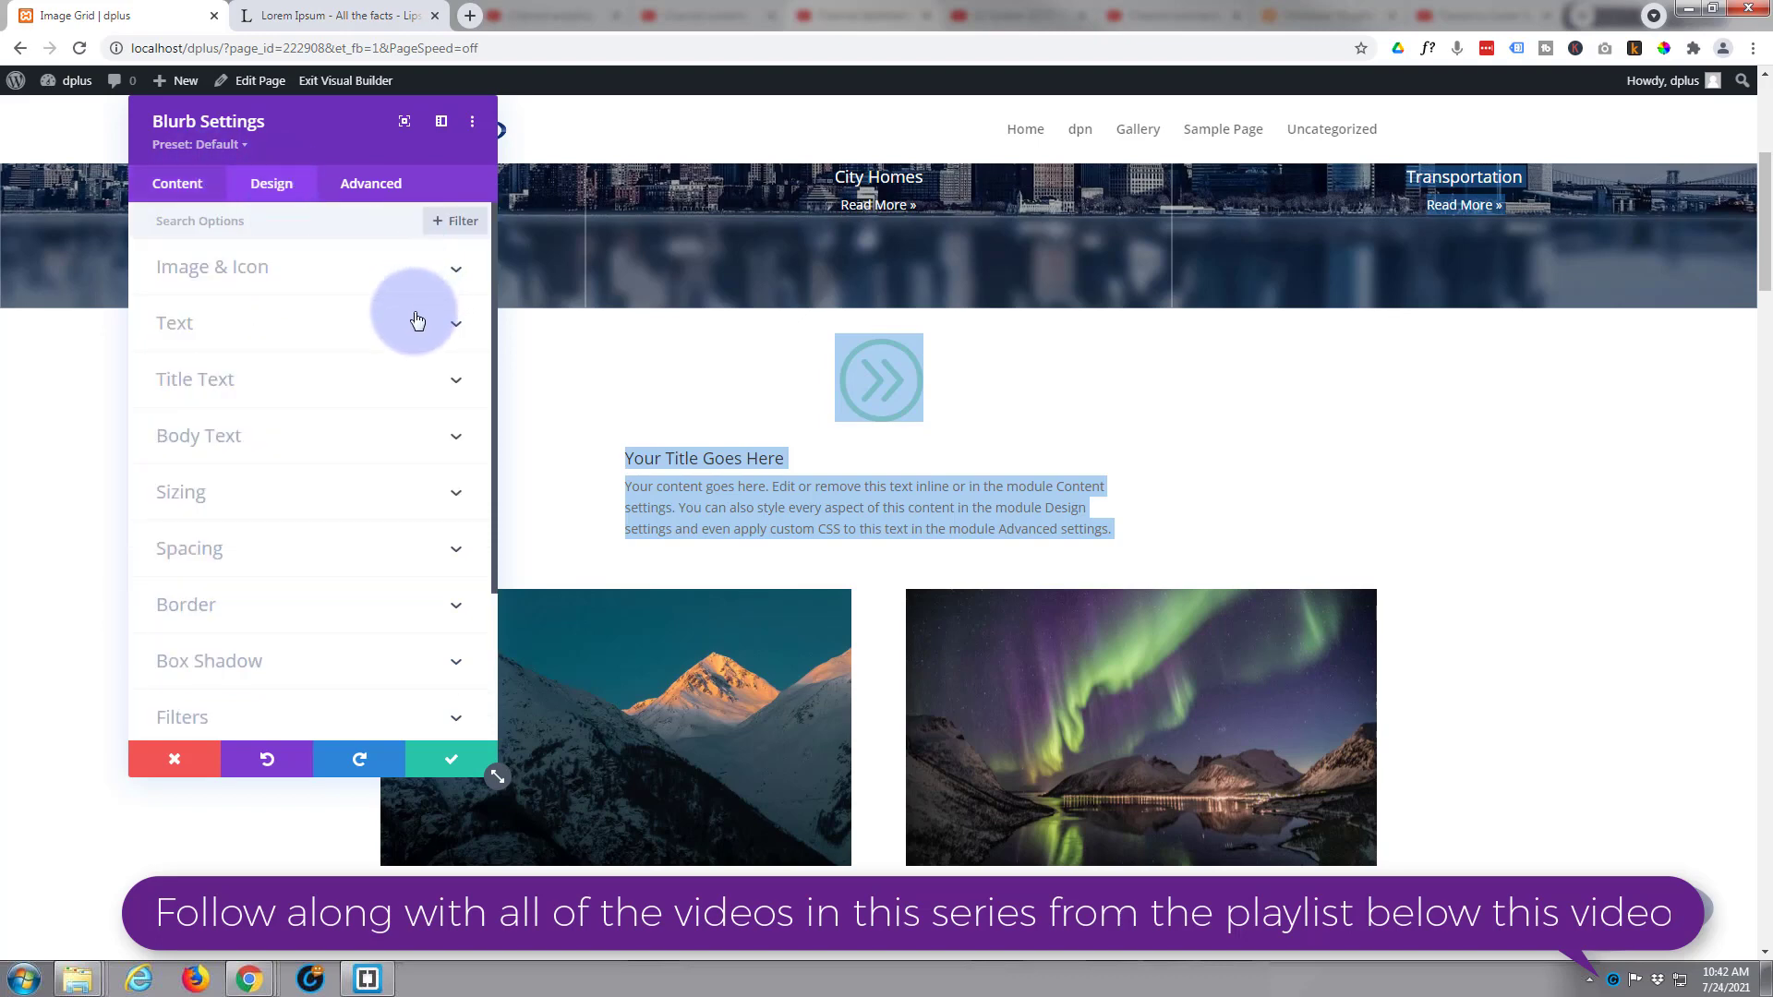
click(368, 289)
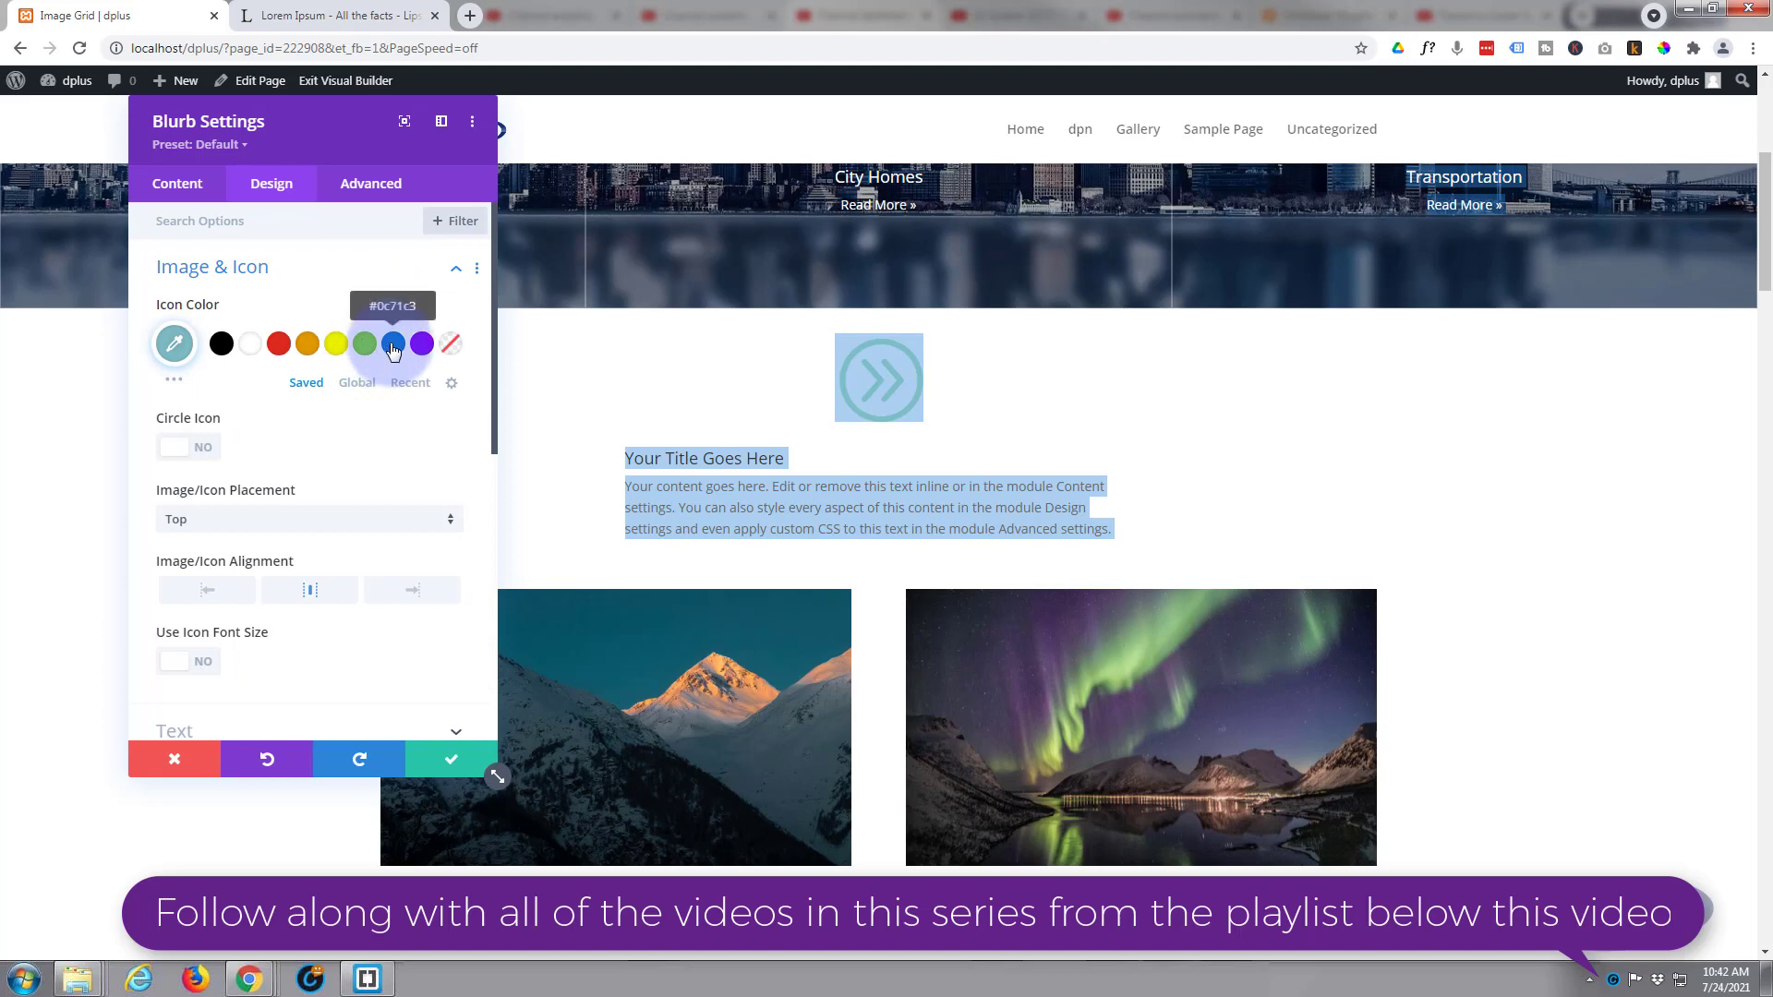
click(394, 346)
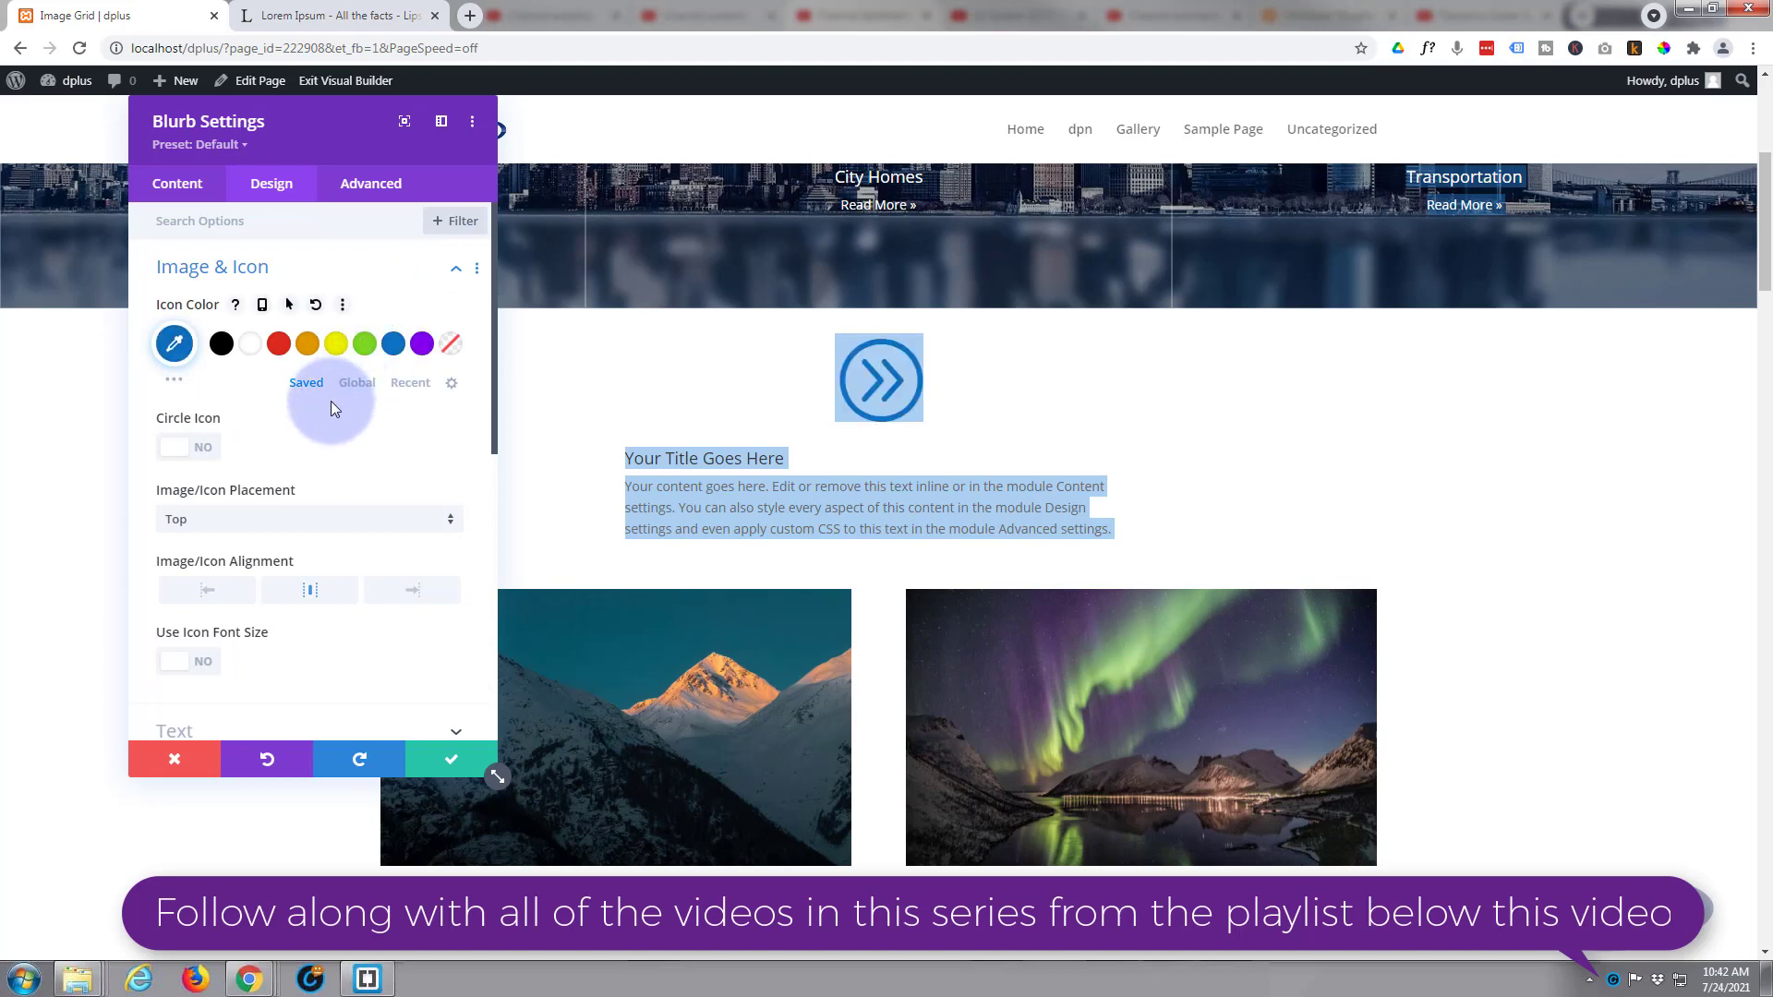
scroll(330, 401, down, 4)
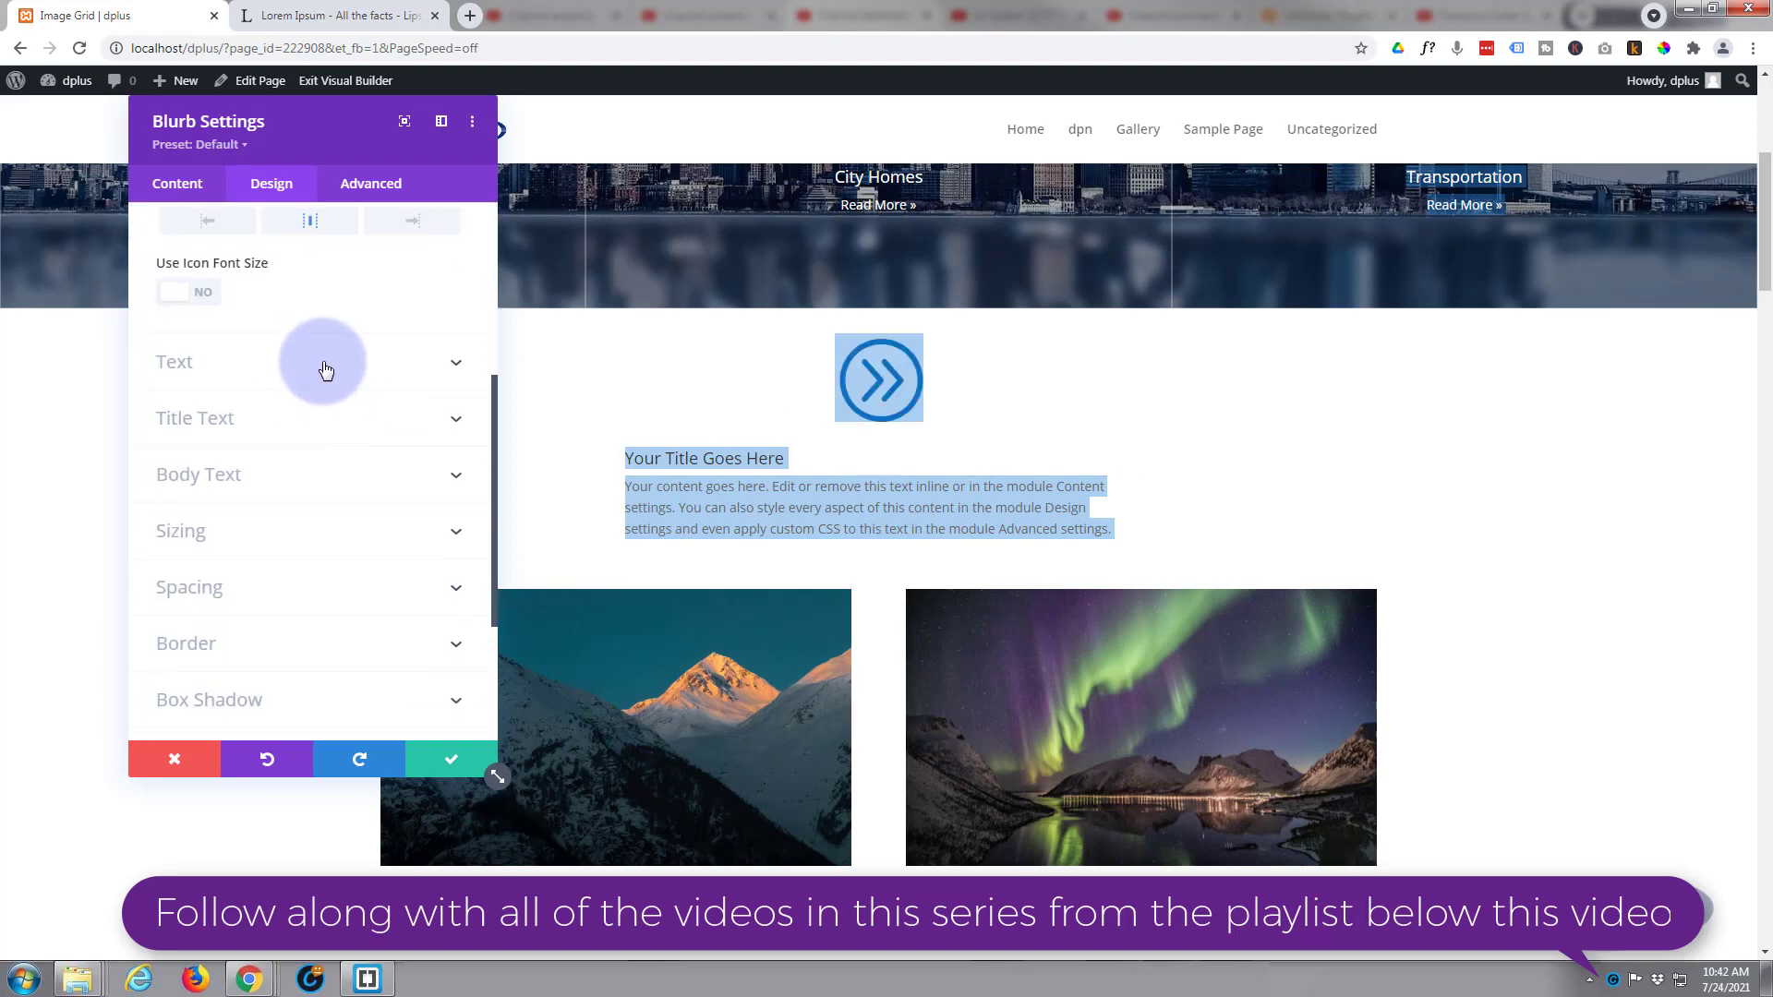
click(324, 364)
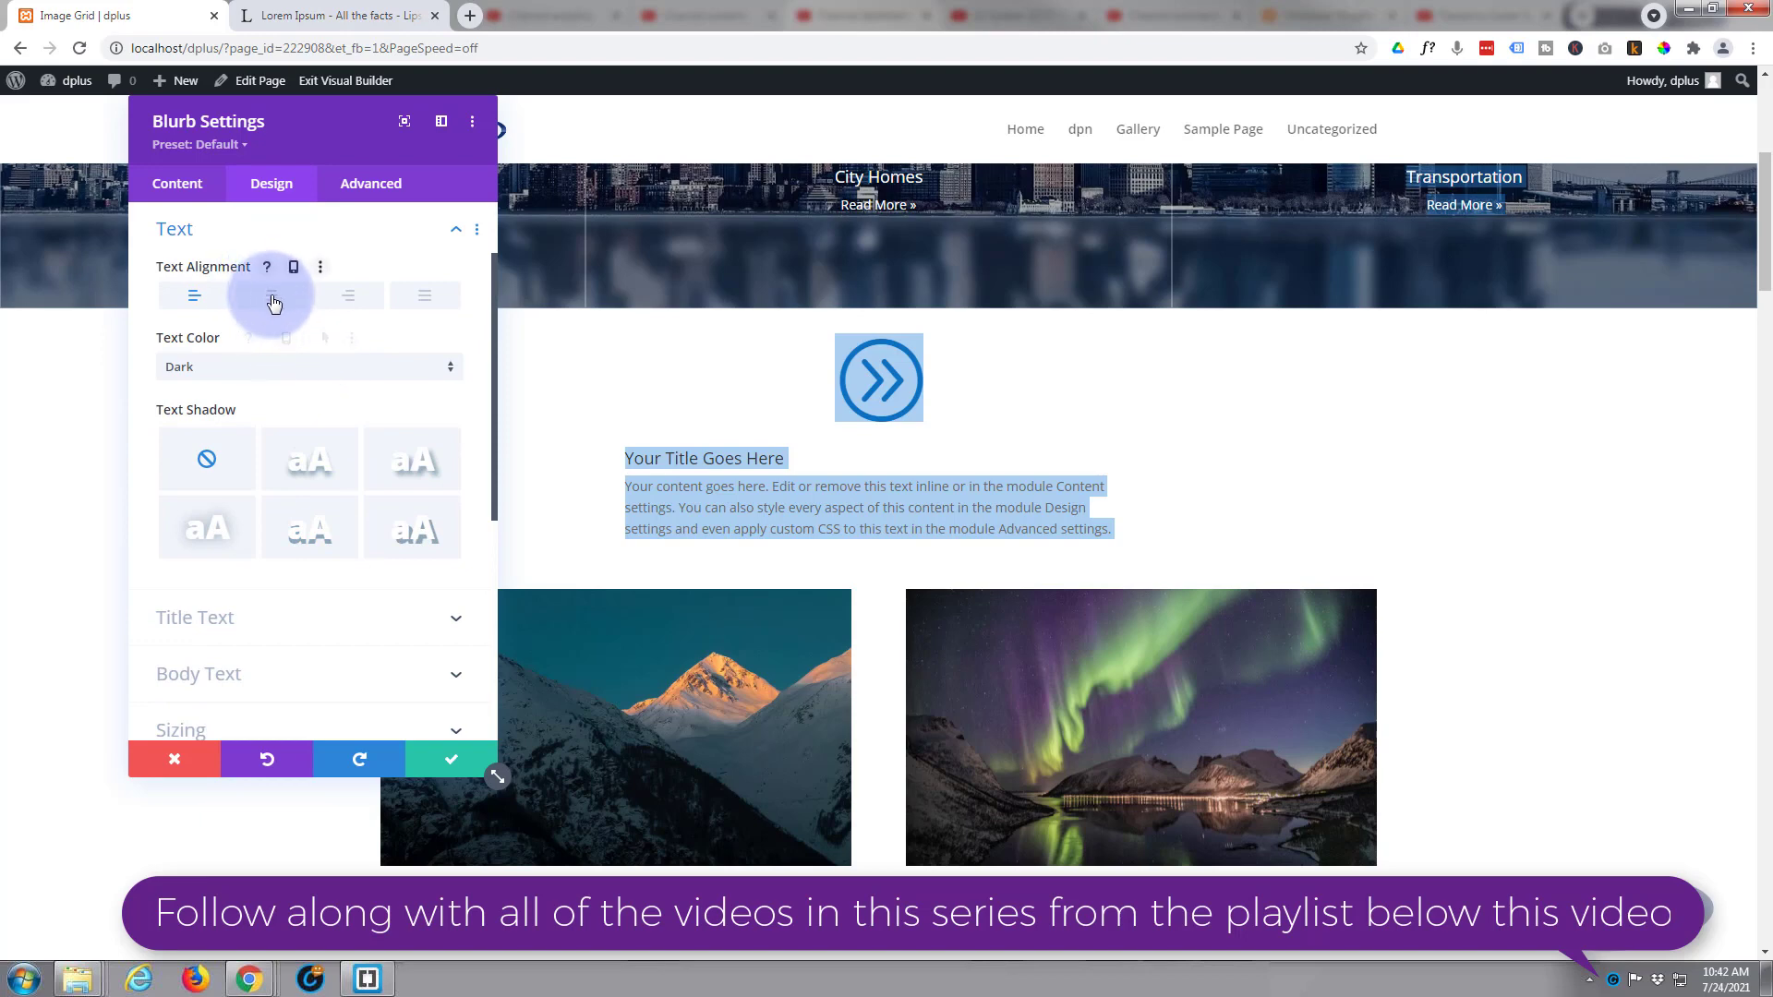
click(273, 300)
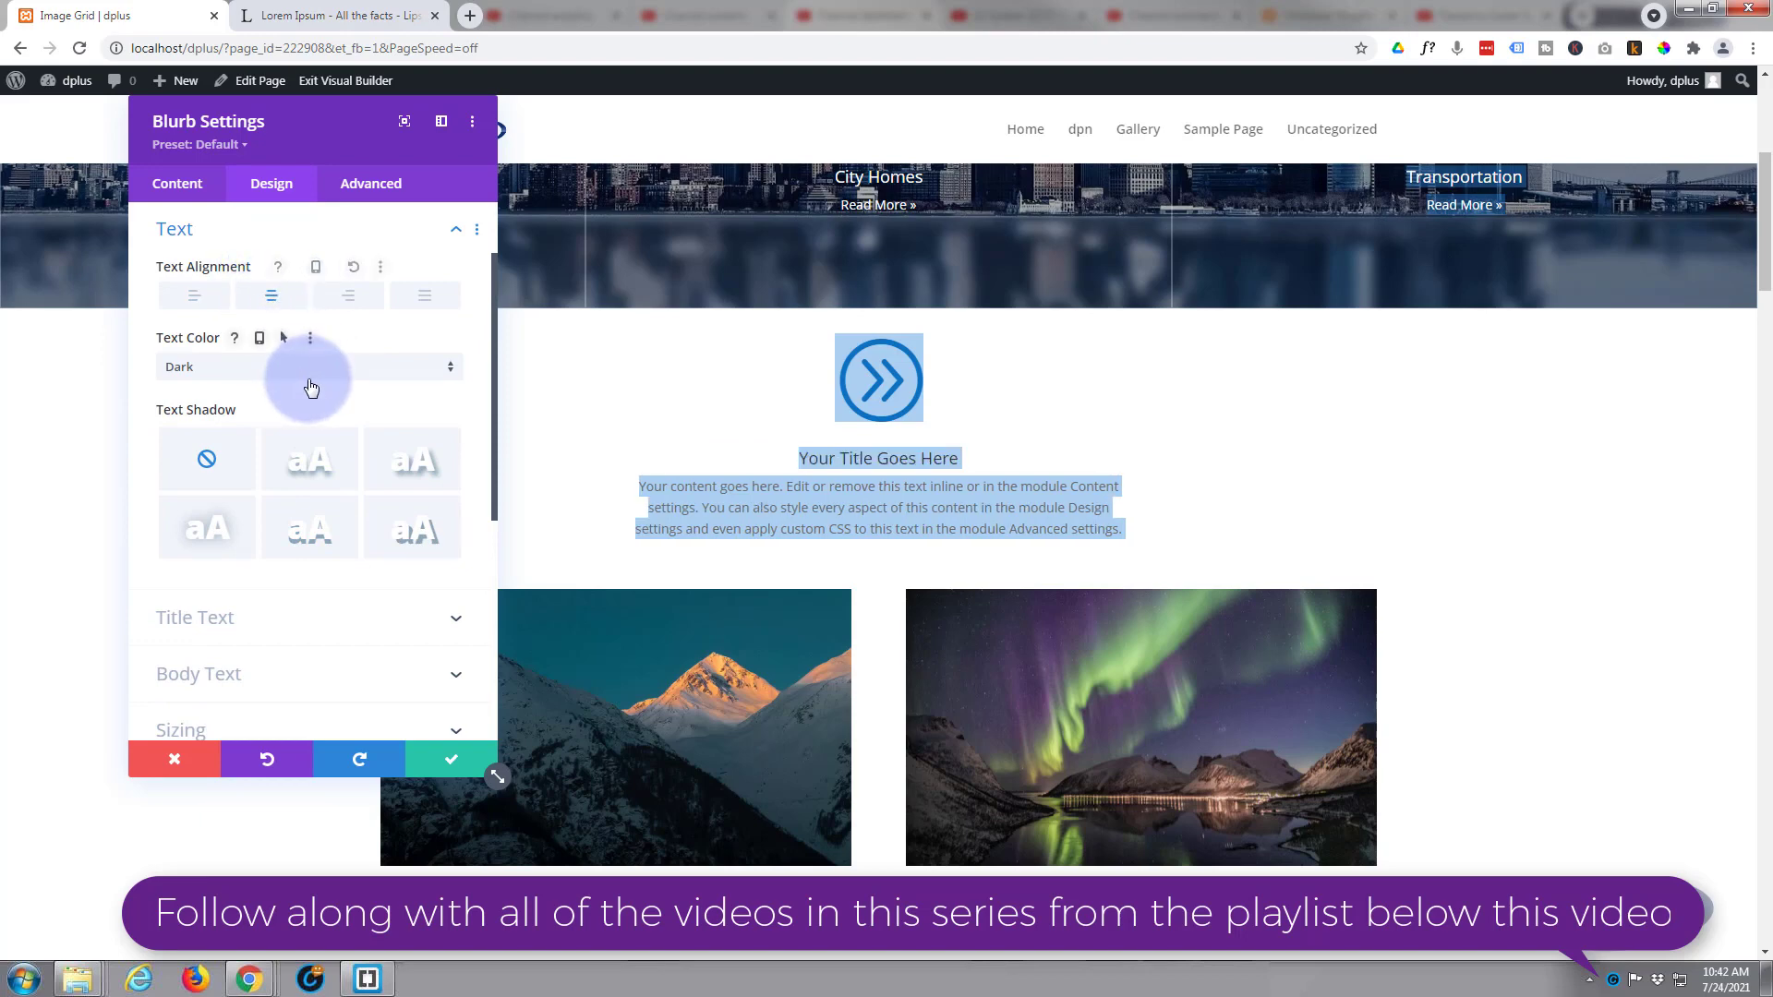
Step: Style the blurb's title text as 25px, all uppercase and bold
scroll(309, 377, down, 2)
scroll(308, 378, down, 1)
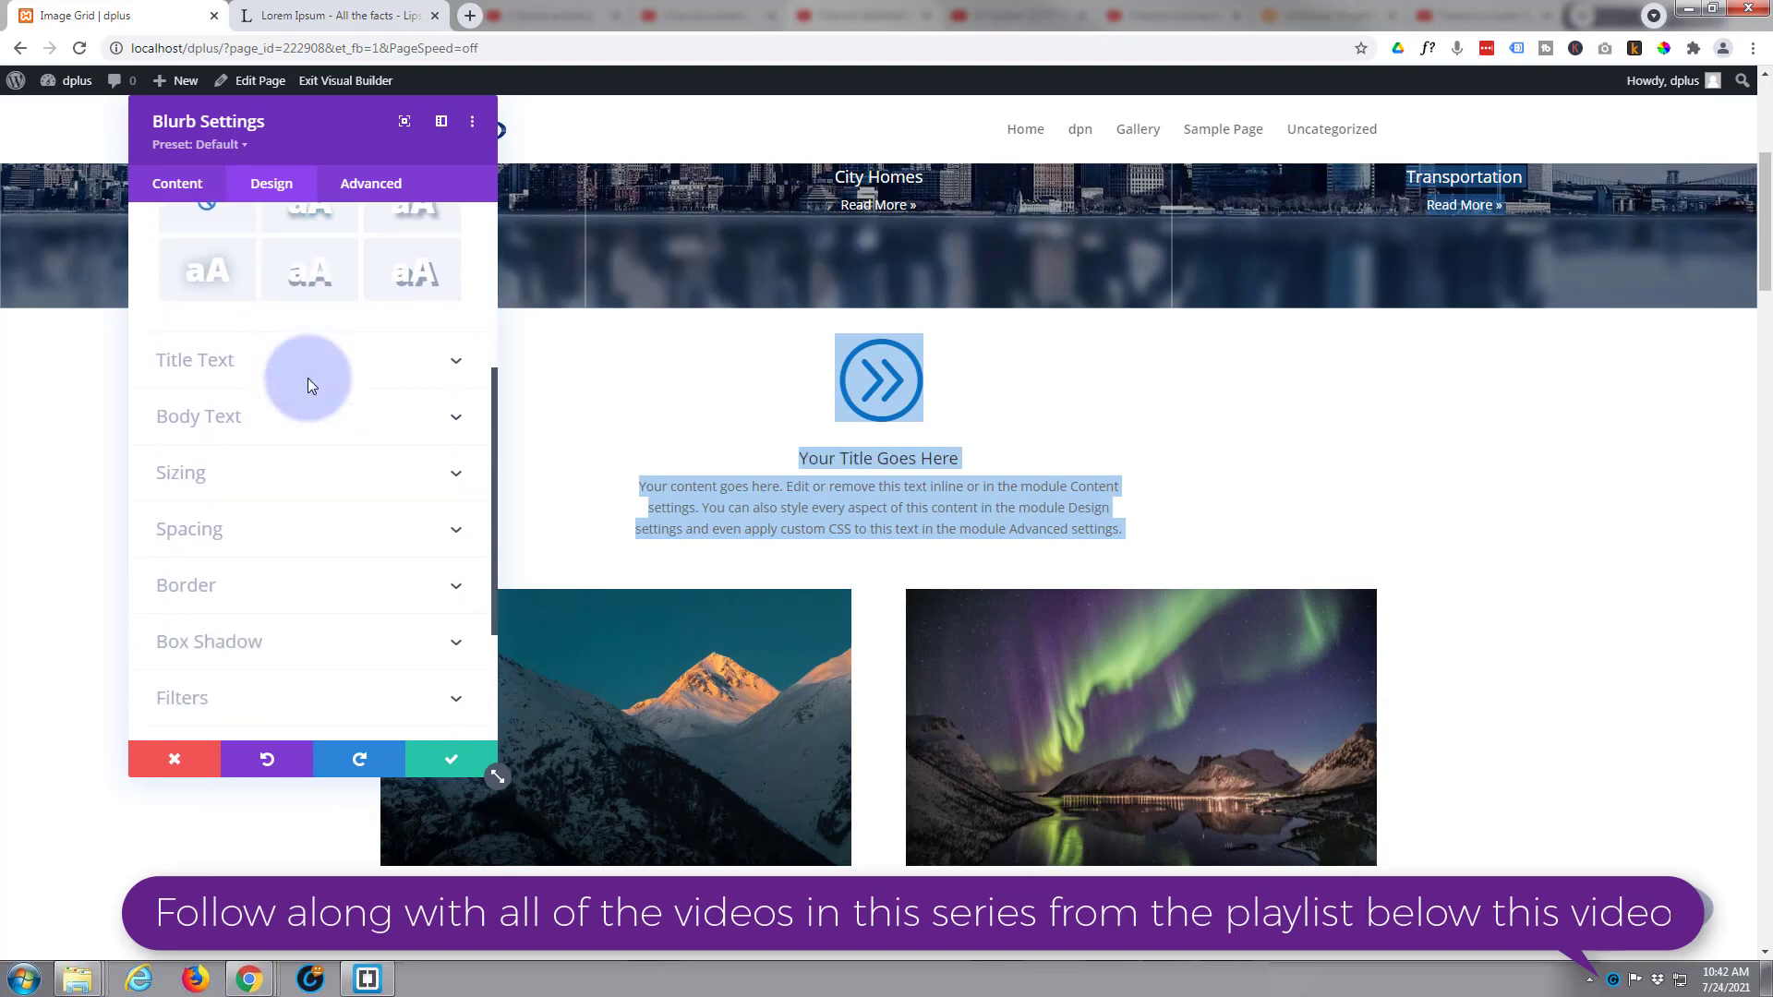
click(308, 346)
scroll(342, 593, down, 2)
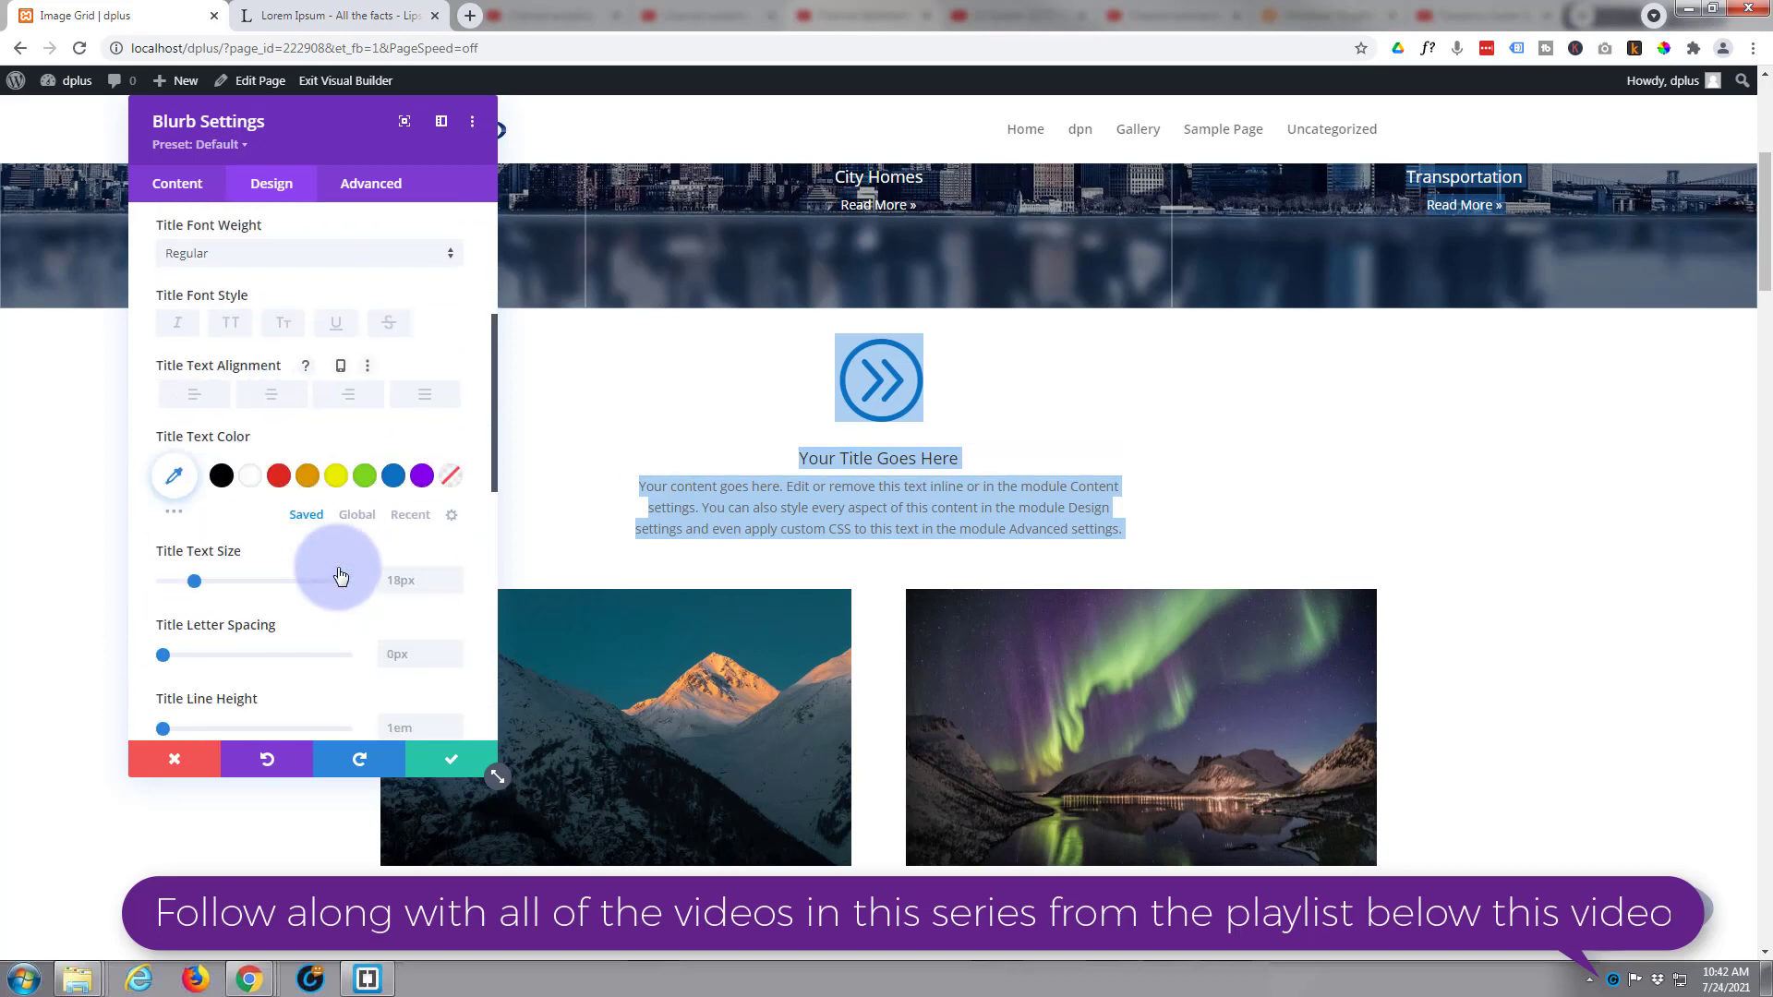
drag(197, 584, 209, 584)
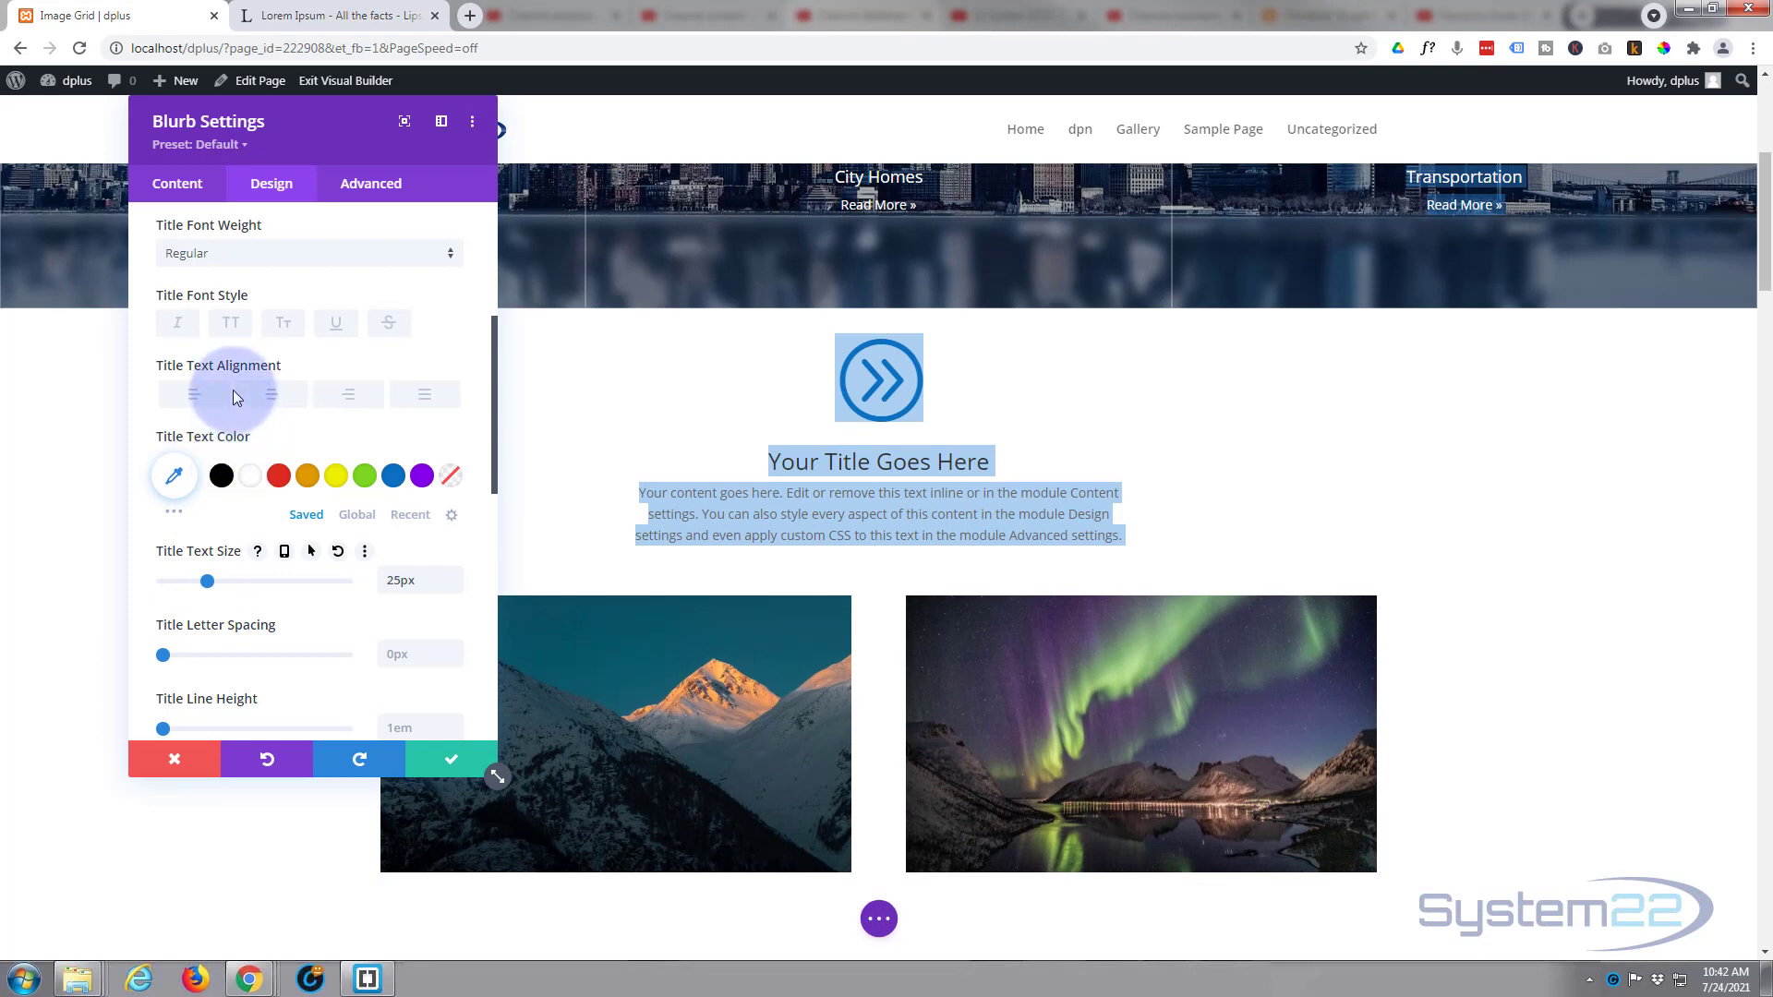
click(232, 331)
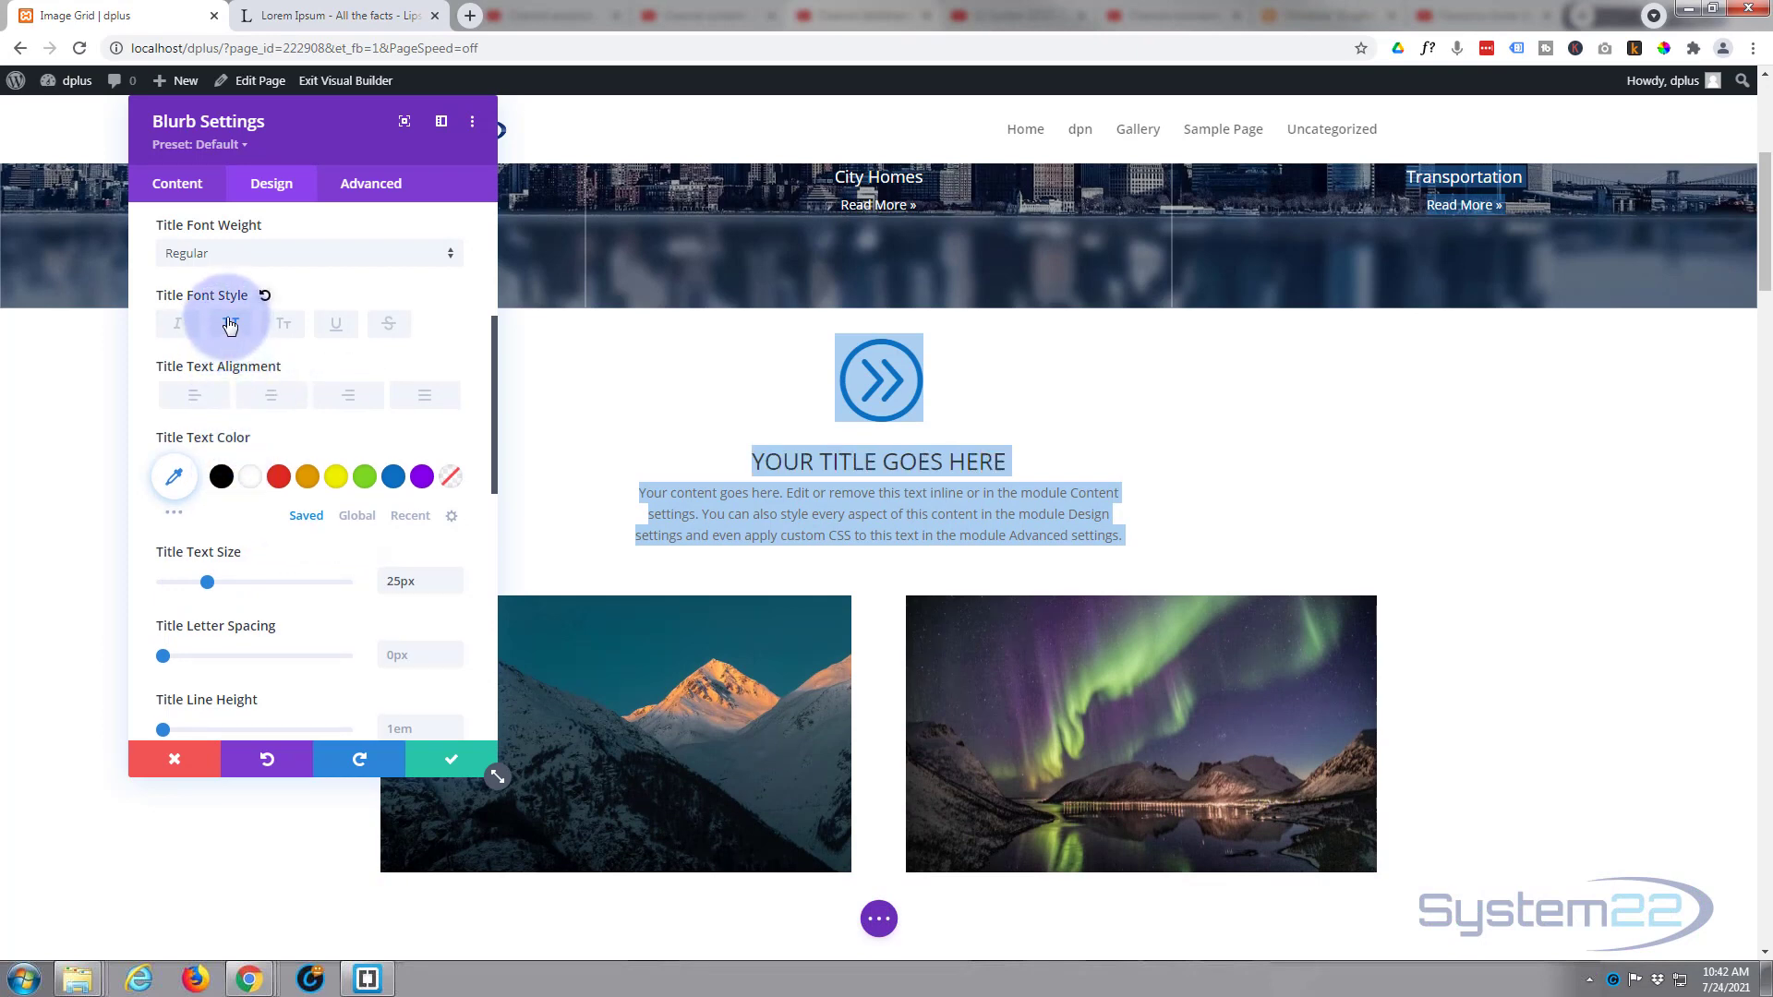
click(244, 265)
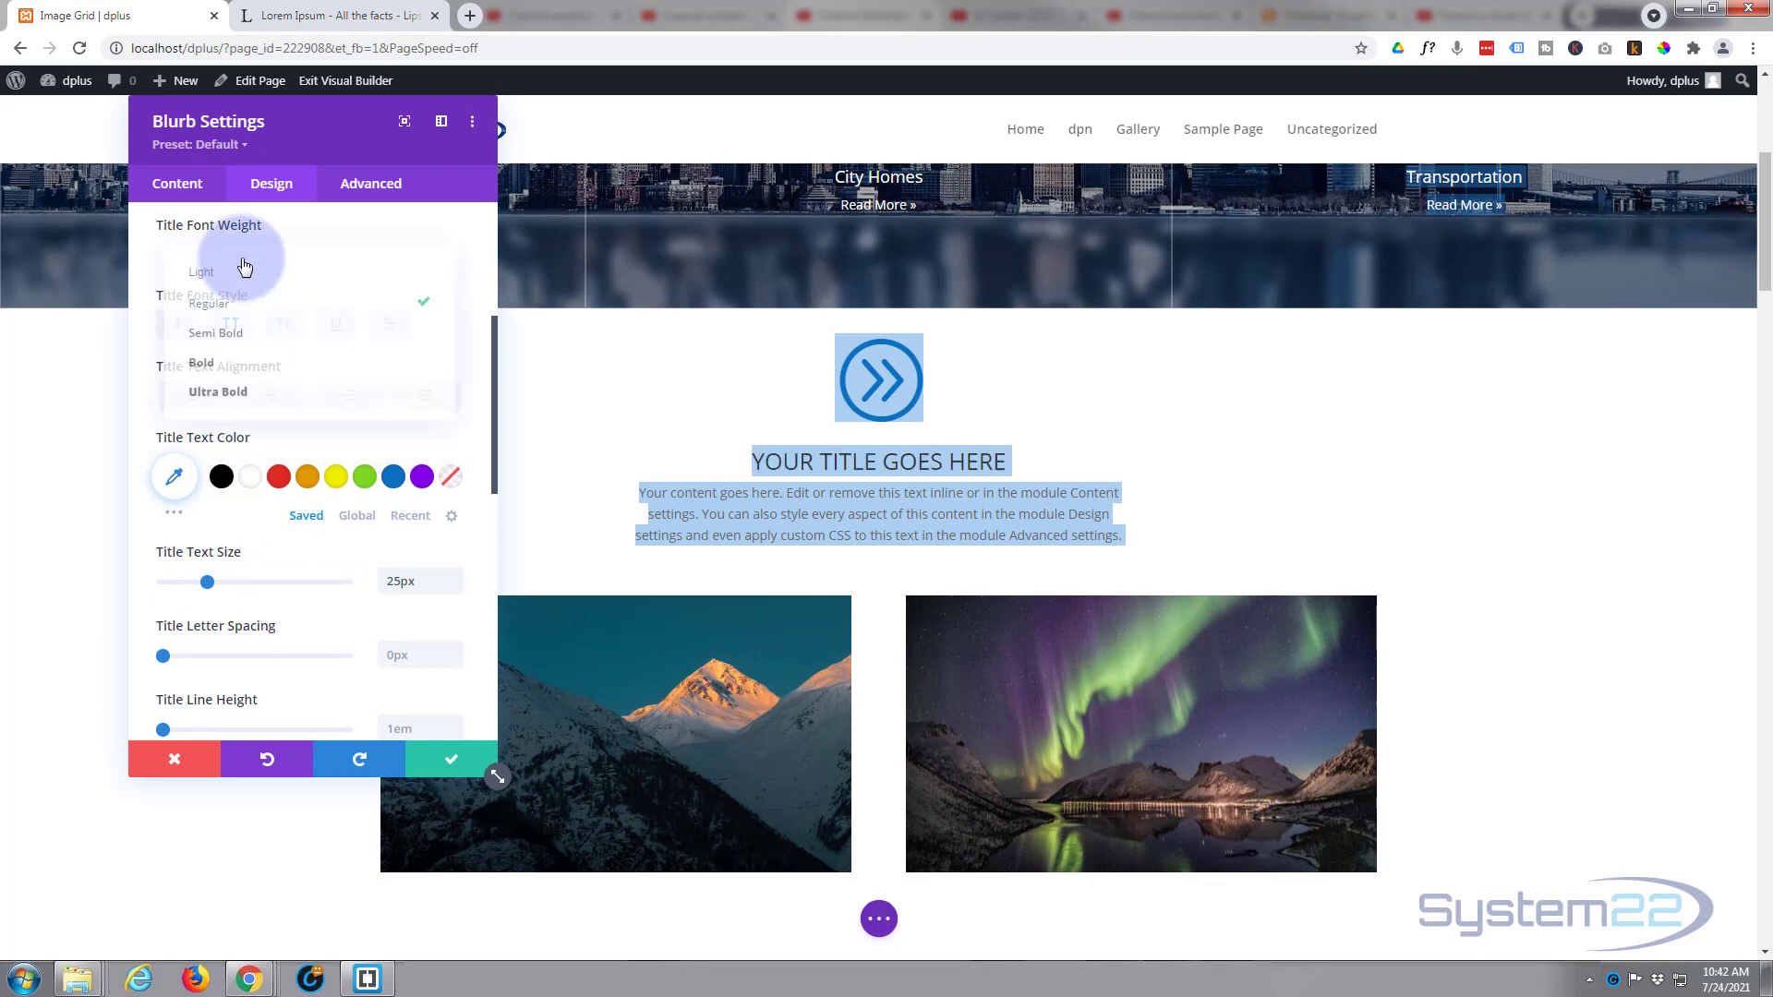
click(221, 361)
Step: Set the blurb title's line height to 1.6em
scroll(249, 646, down, 1)
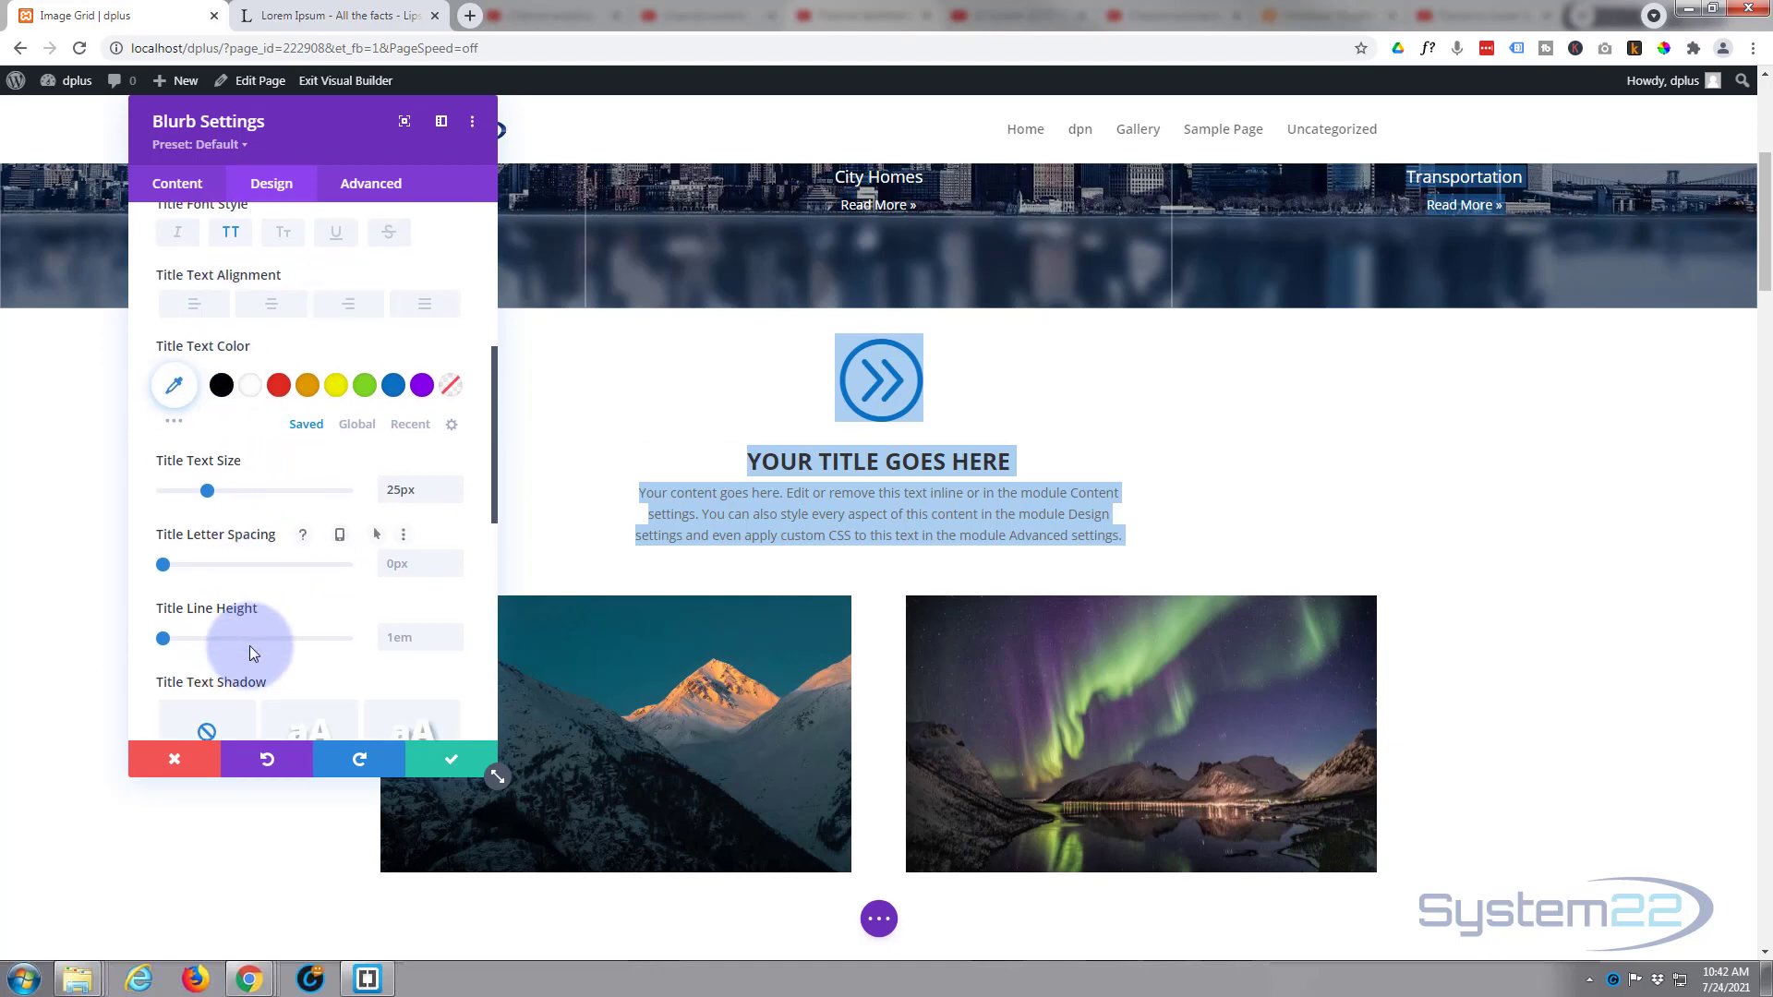
click(163, 637)
drag(163, 638, 217, 644)
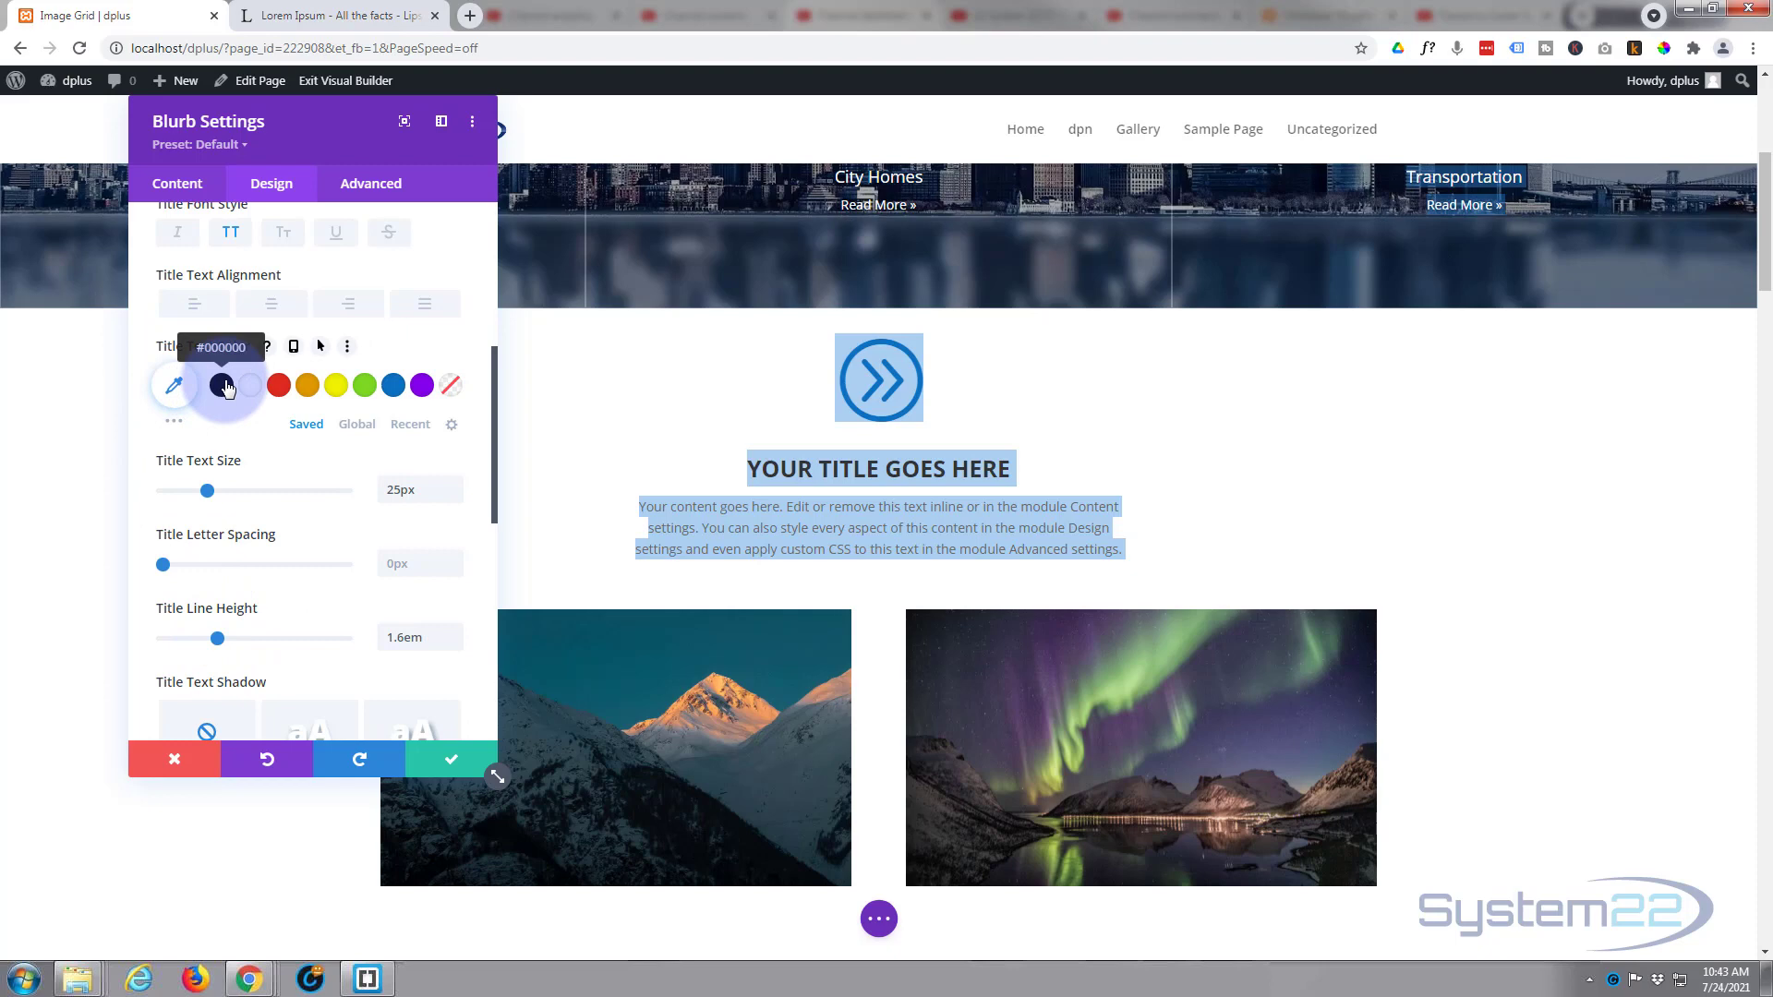
Step: Move the settings window clear of the blurb and set the blurb's position to Fixed in the advanced settings
drag(440, 136, 1405, 166)
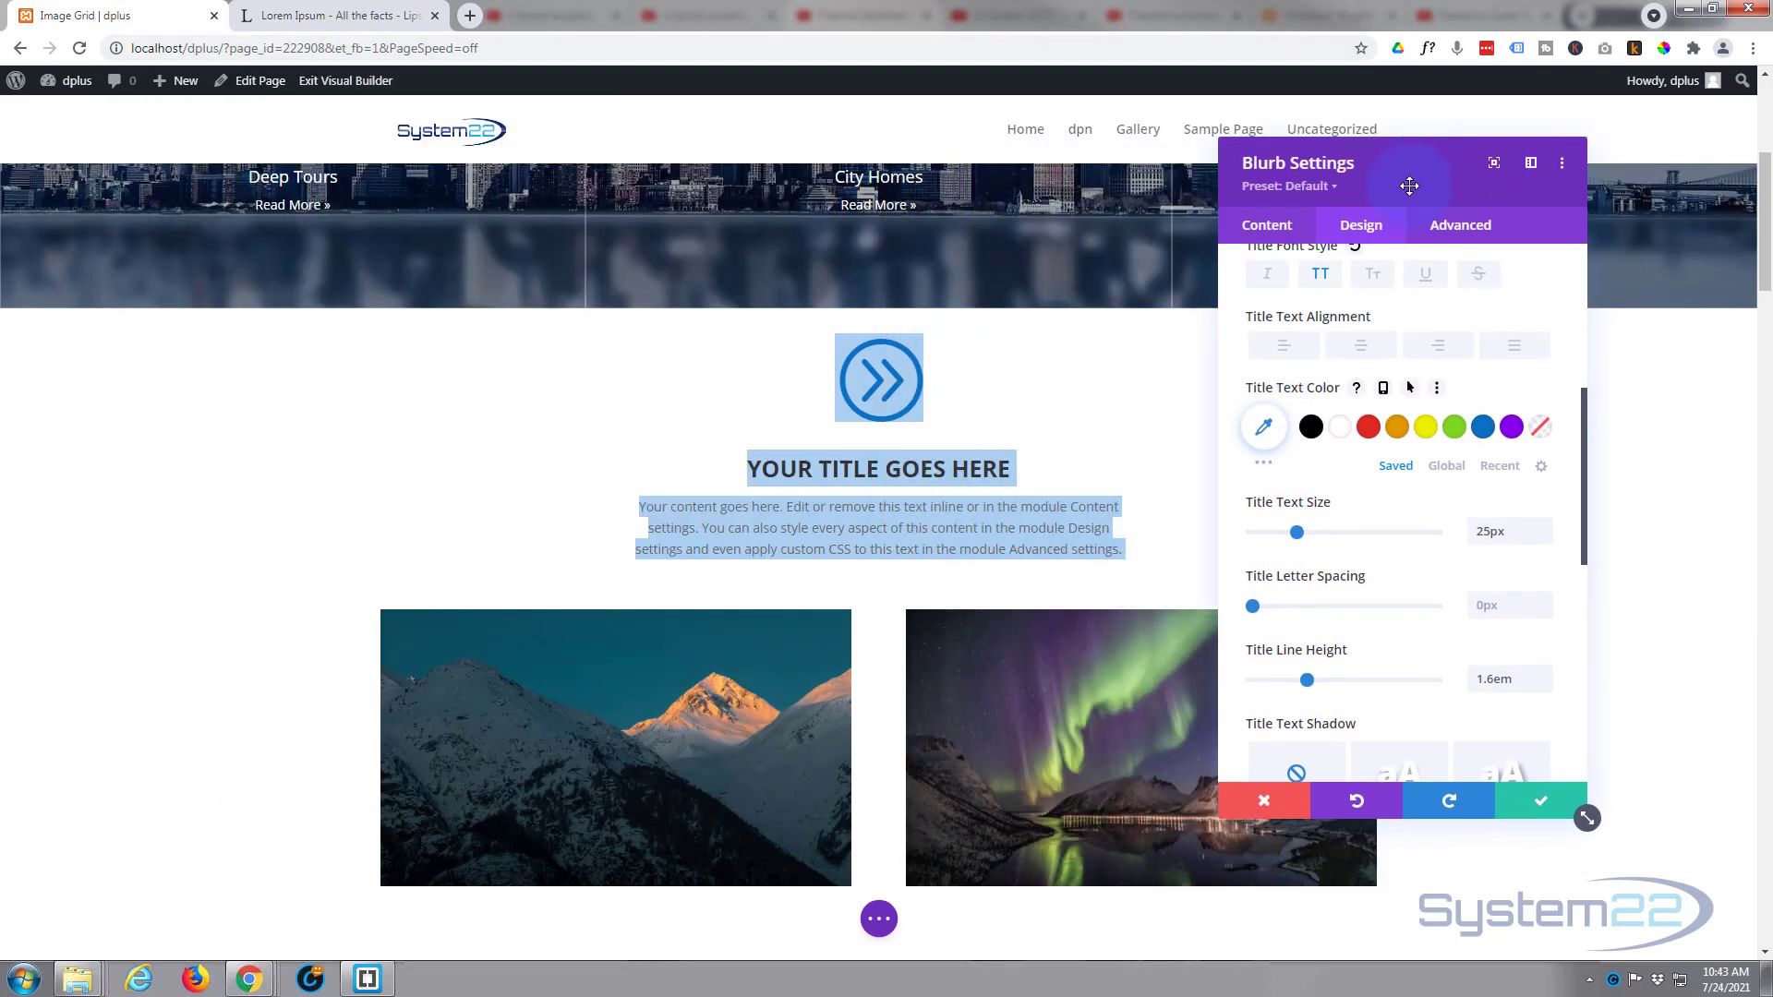
click(1464, 230)
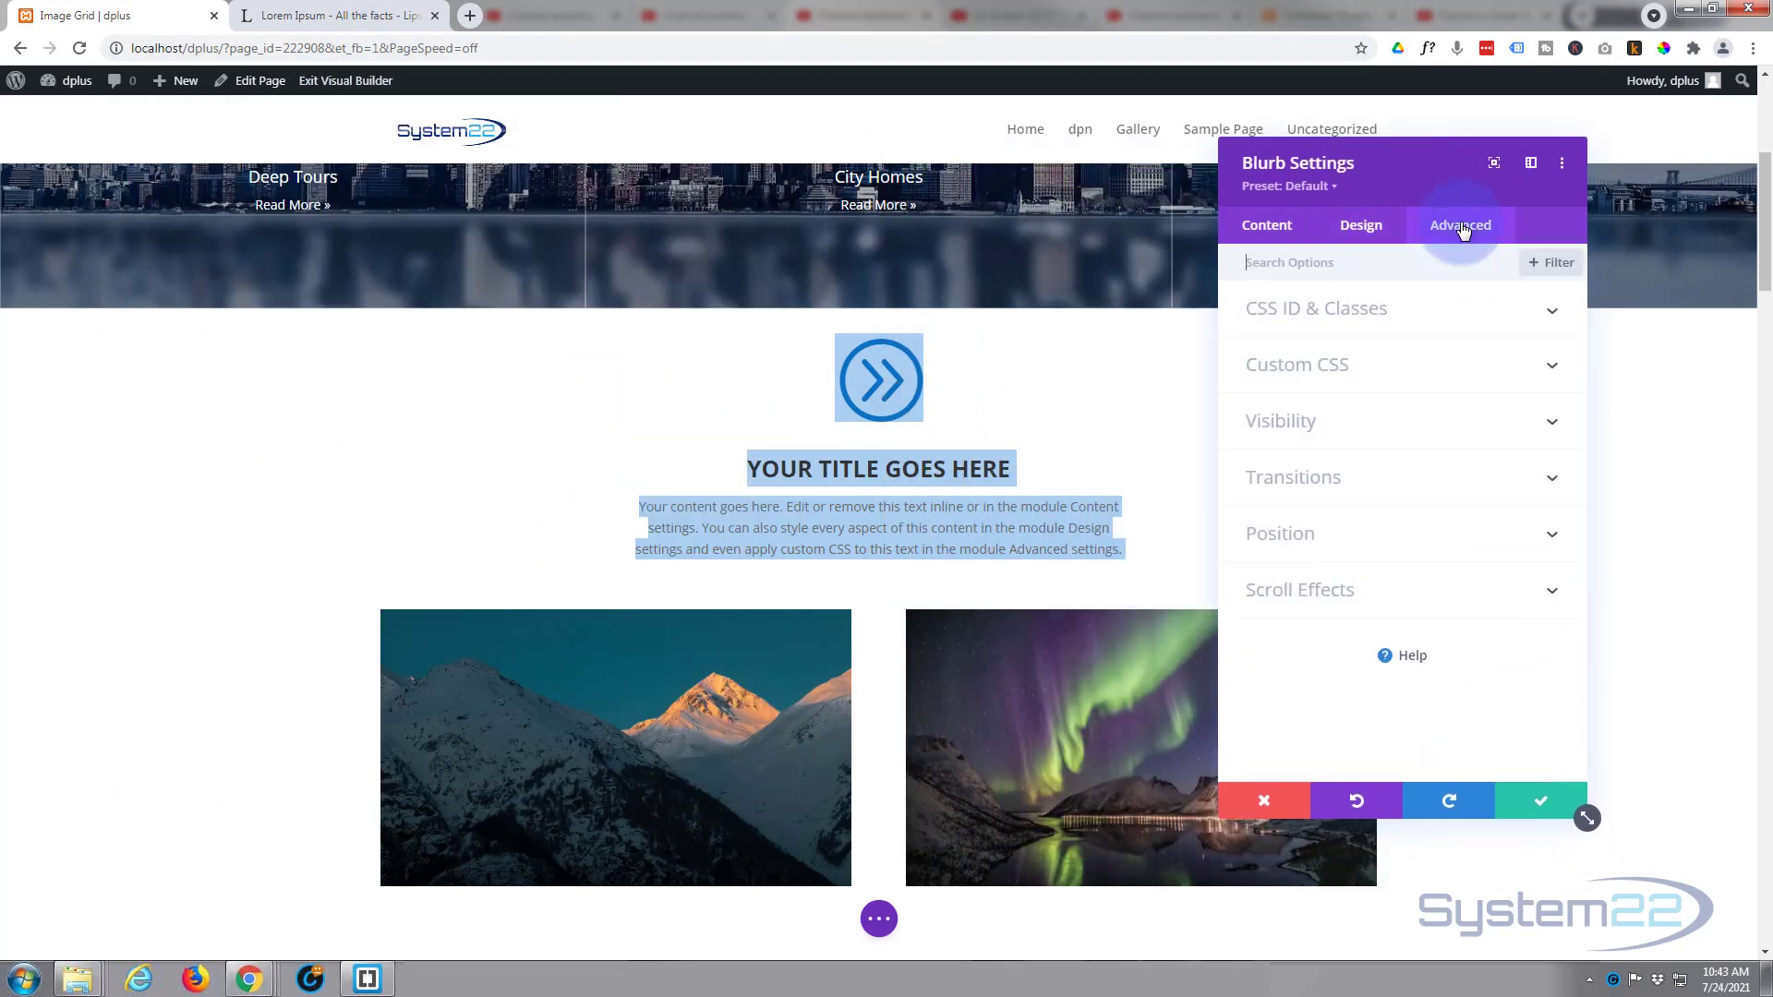
click(1356, 526)
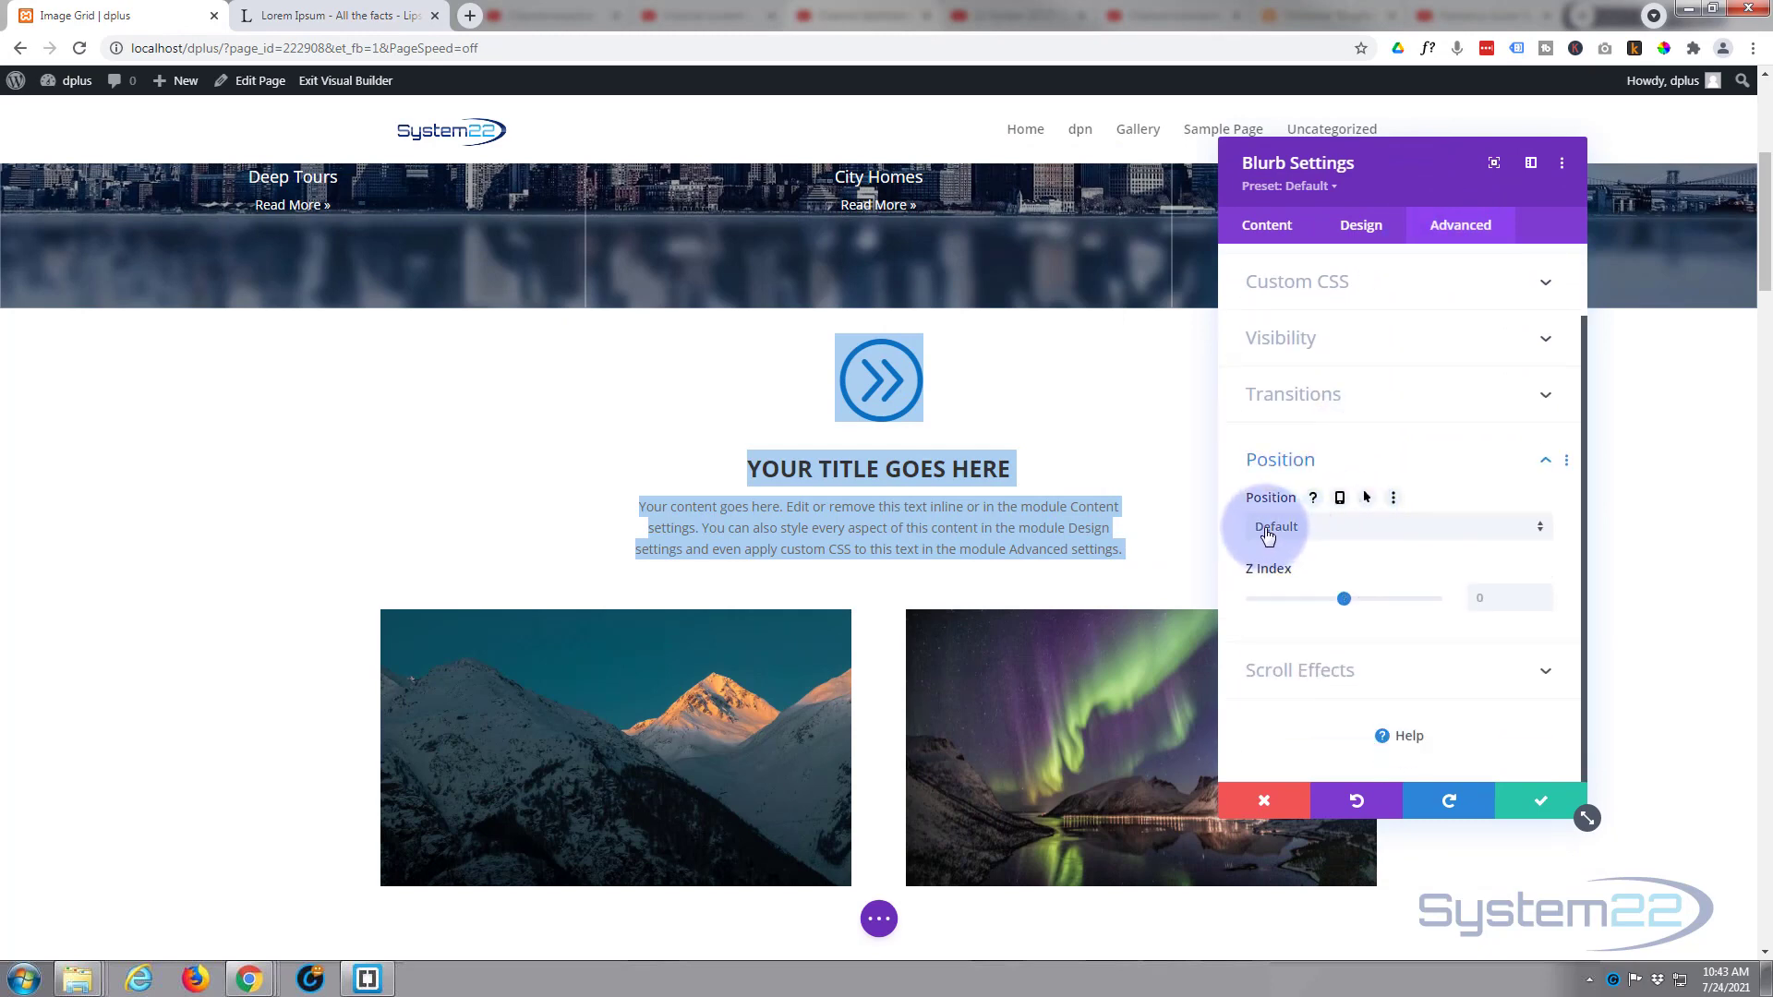
click(1350, 525)
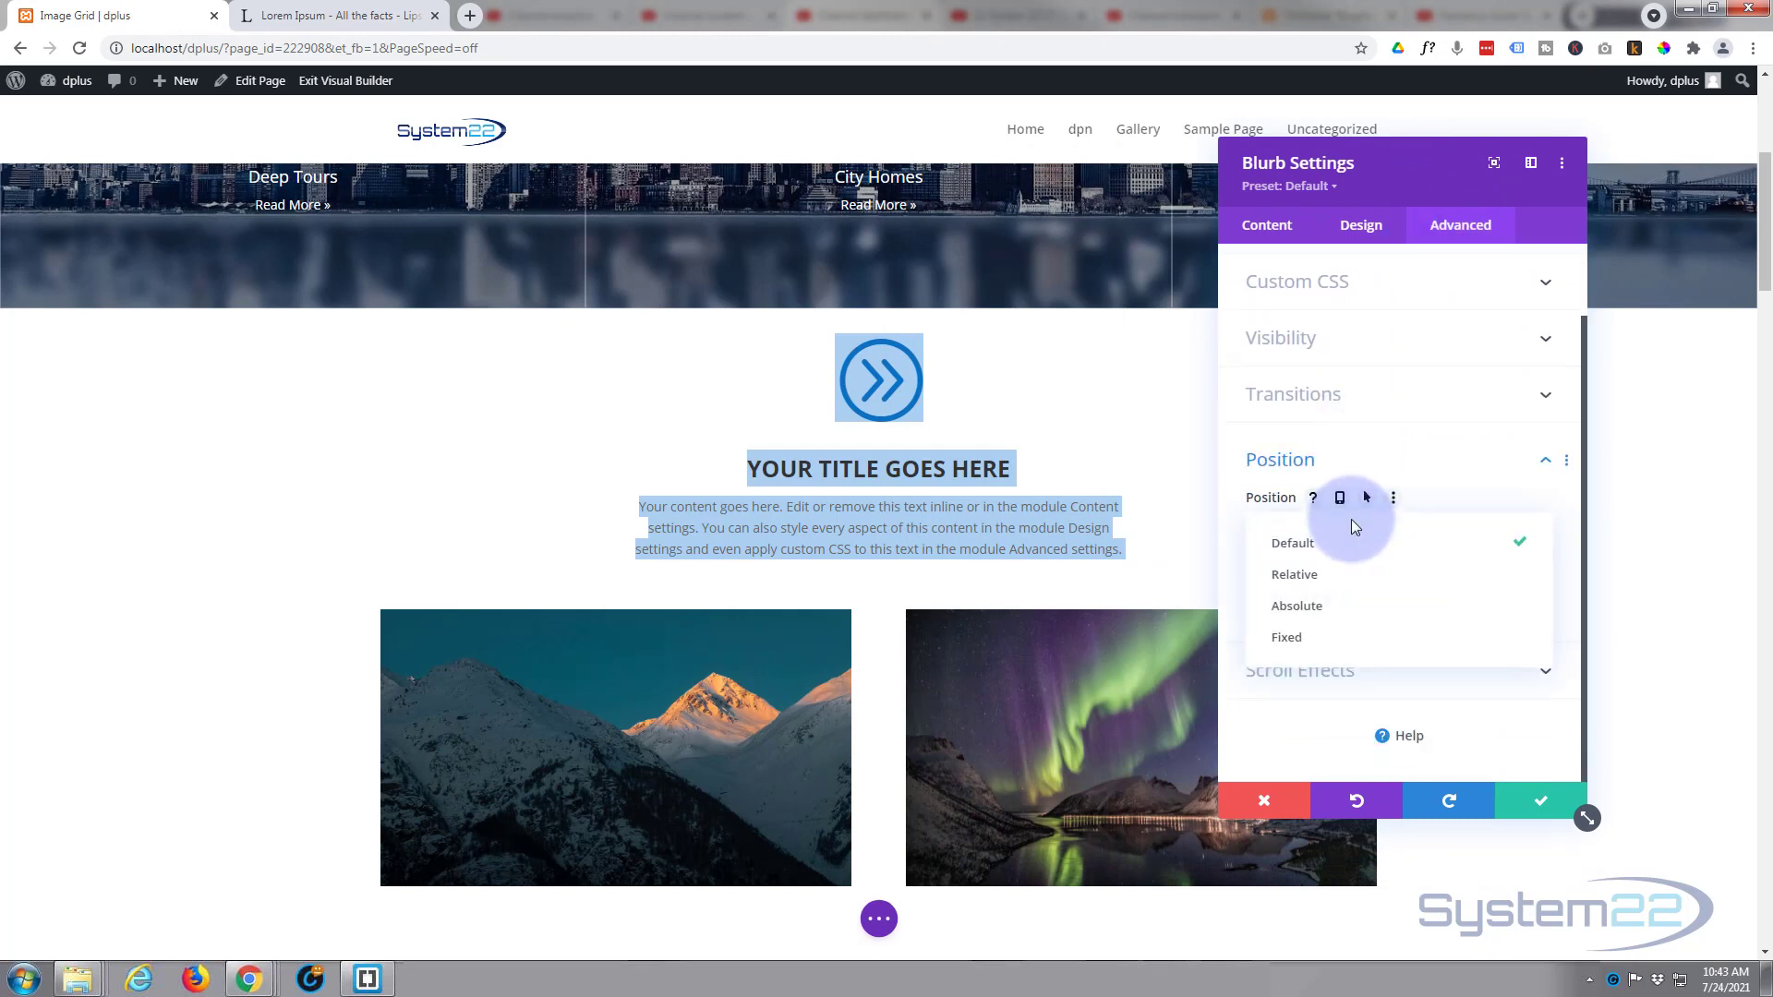
click(1332, 638)
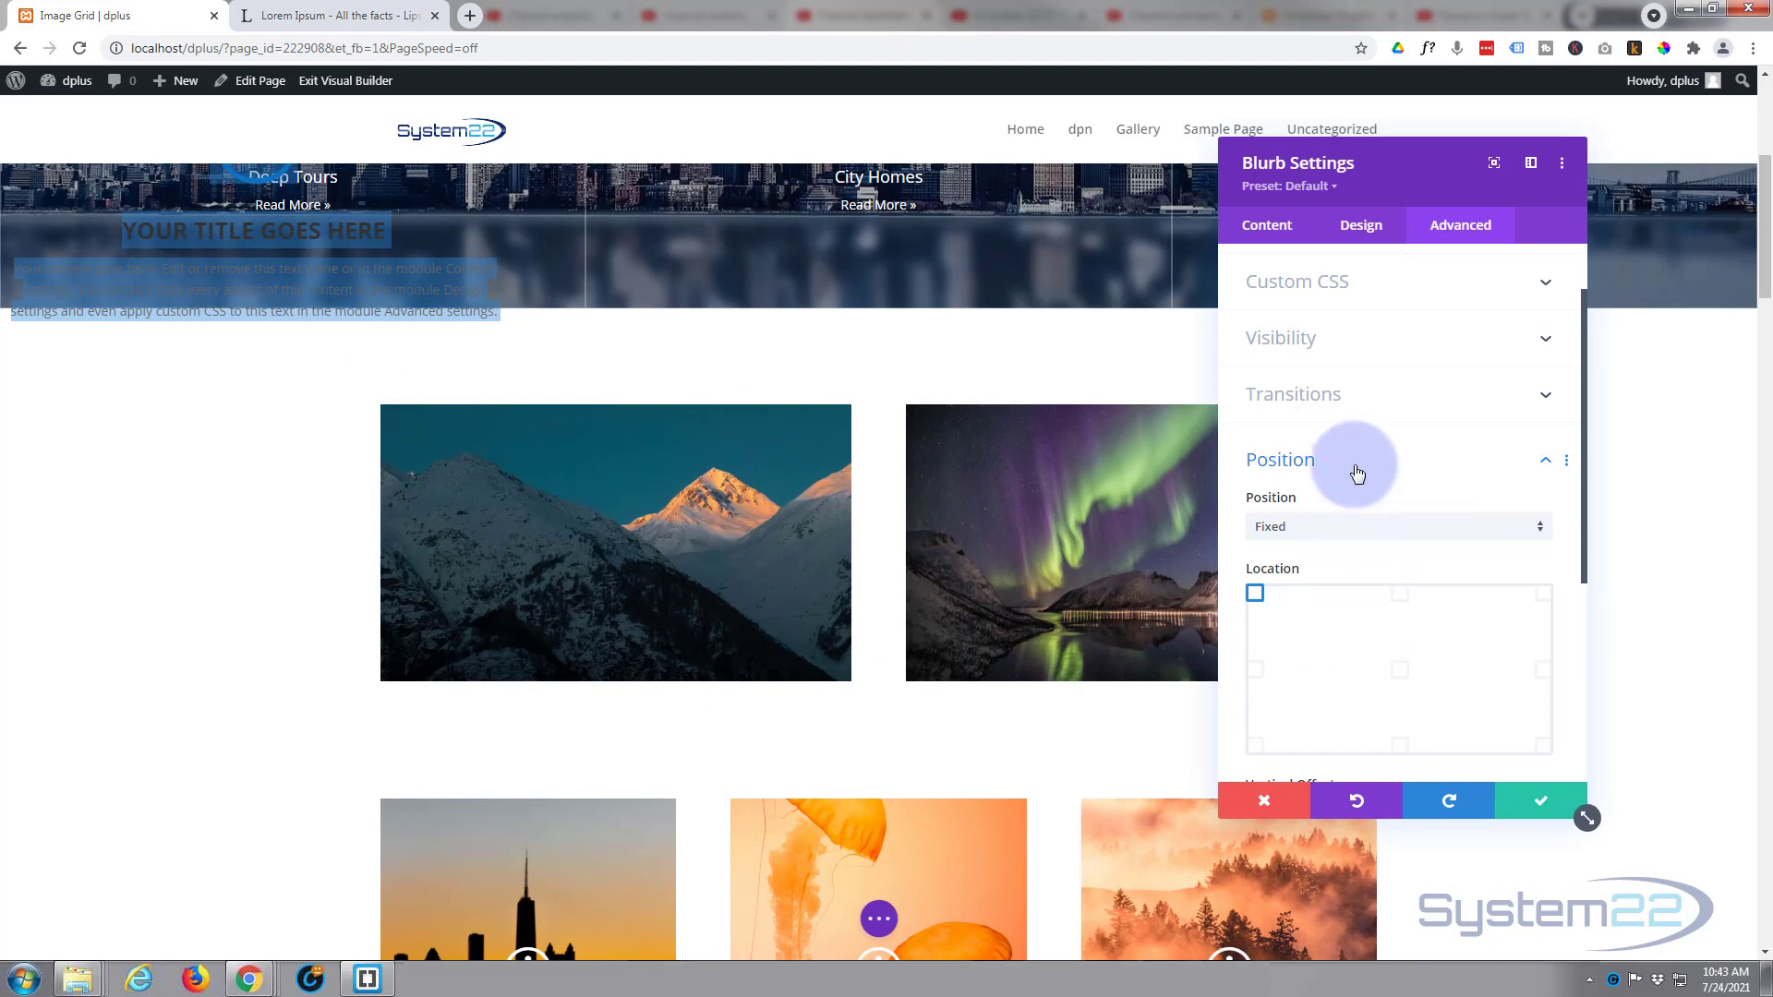
scroll(1361, 456, down, 2)
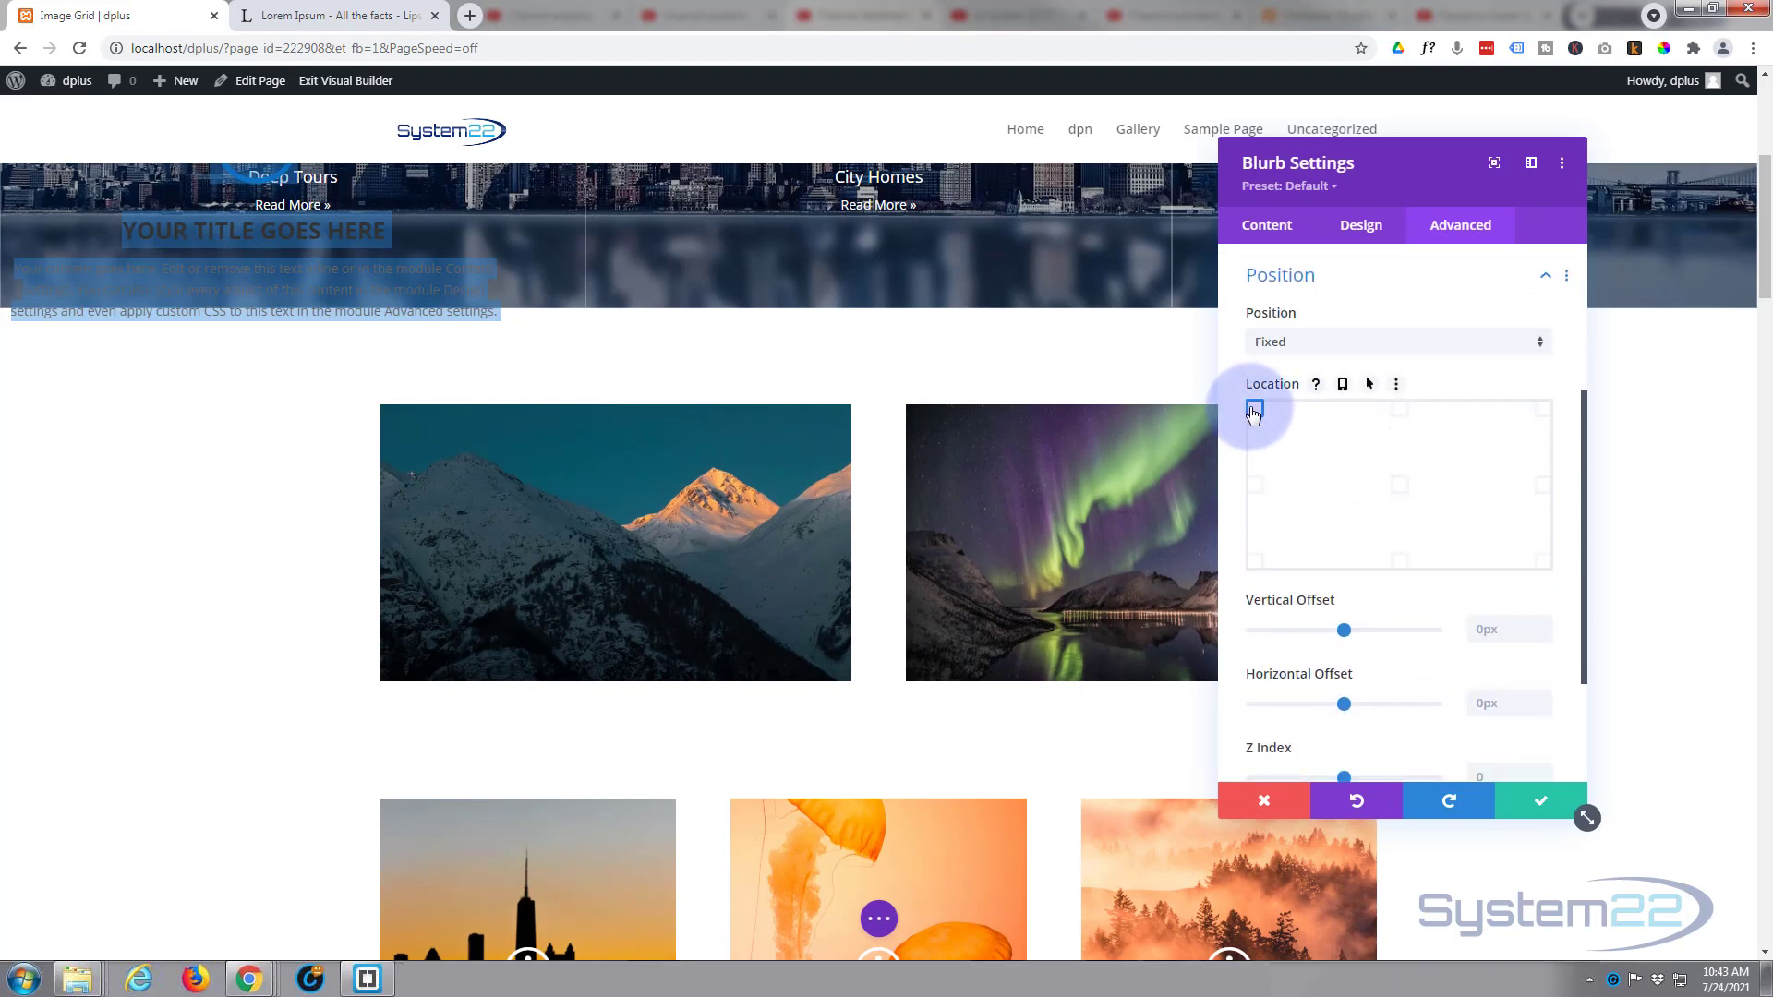
Step: Try the blurb's fixed location at the left middle and at the centre, checking that it stays put while the page scrolls
click(1255, 486)
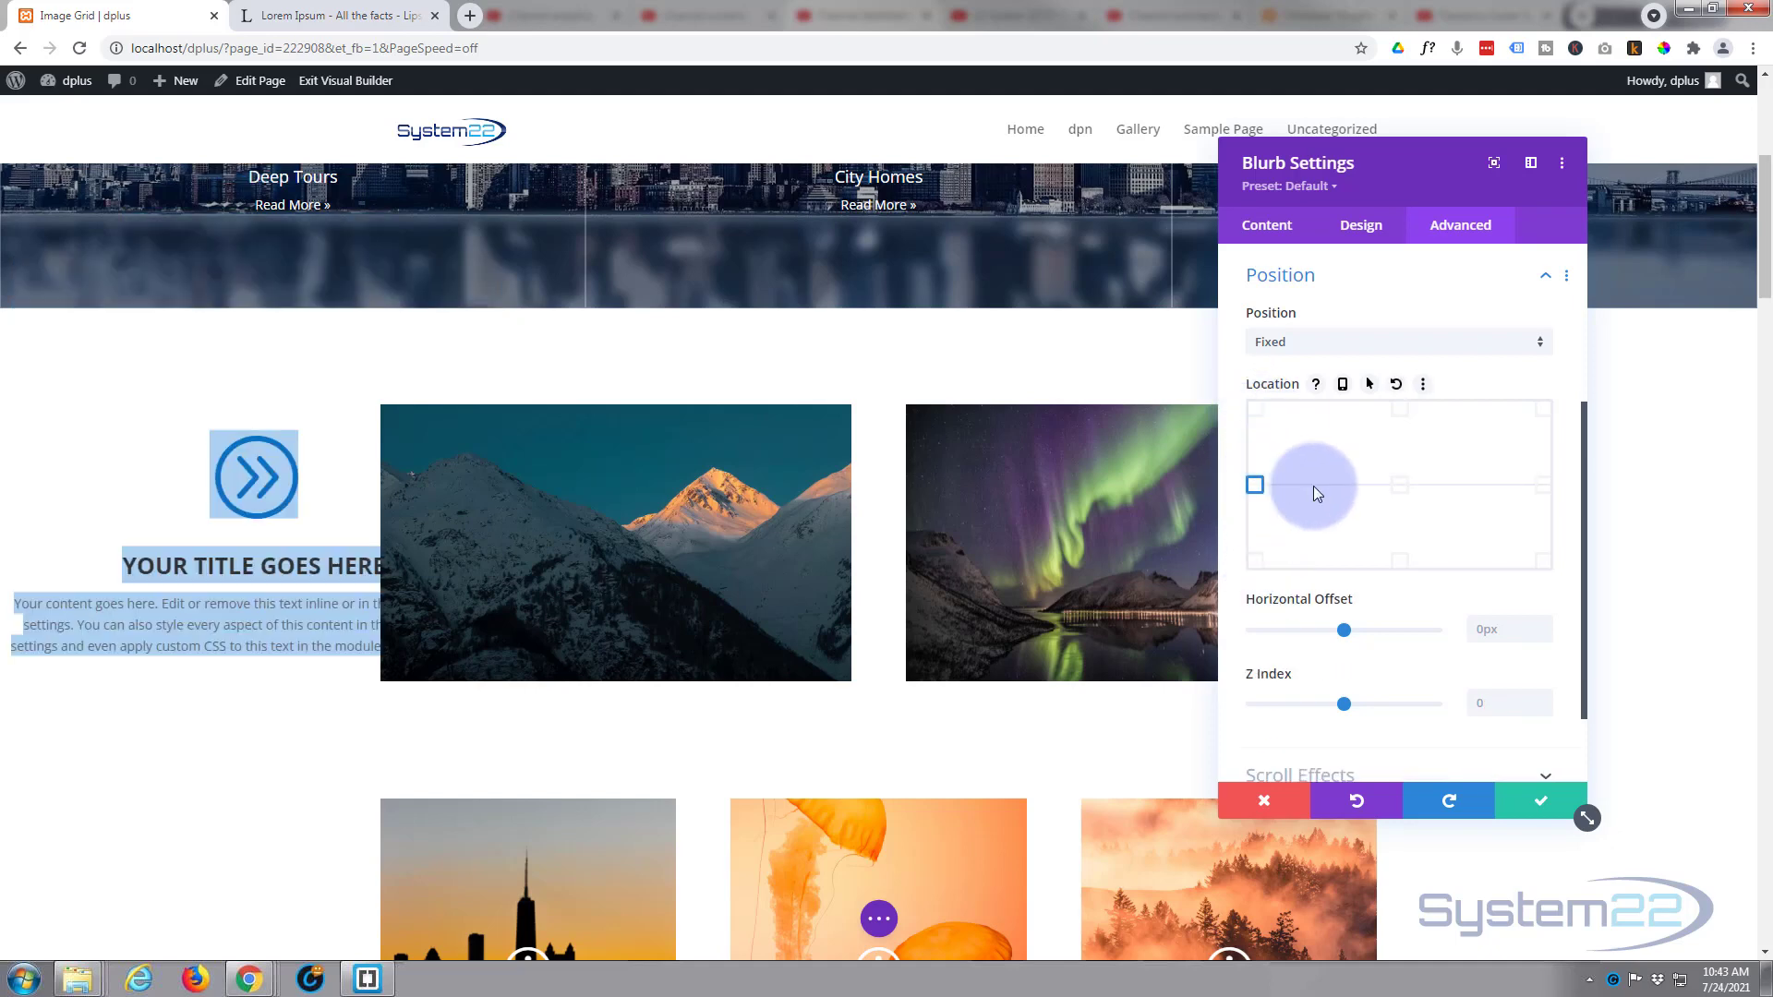
click(1402, 494)
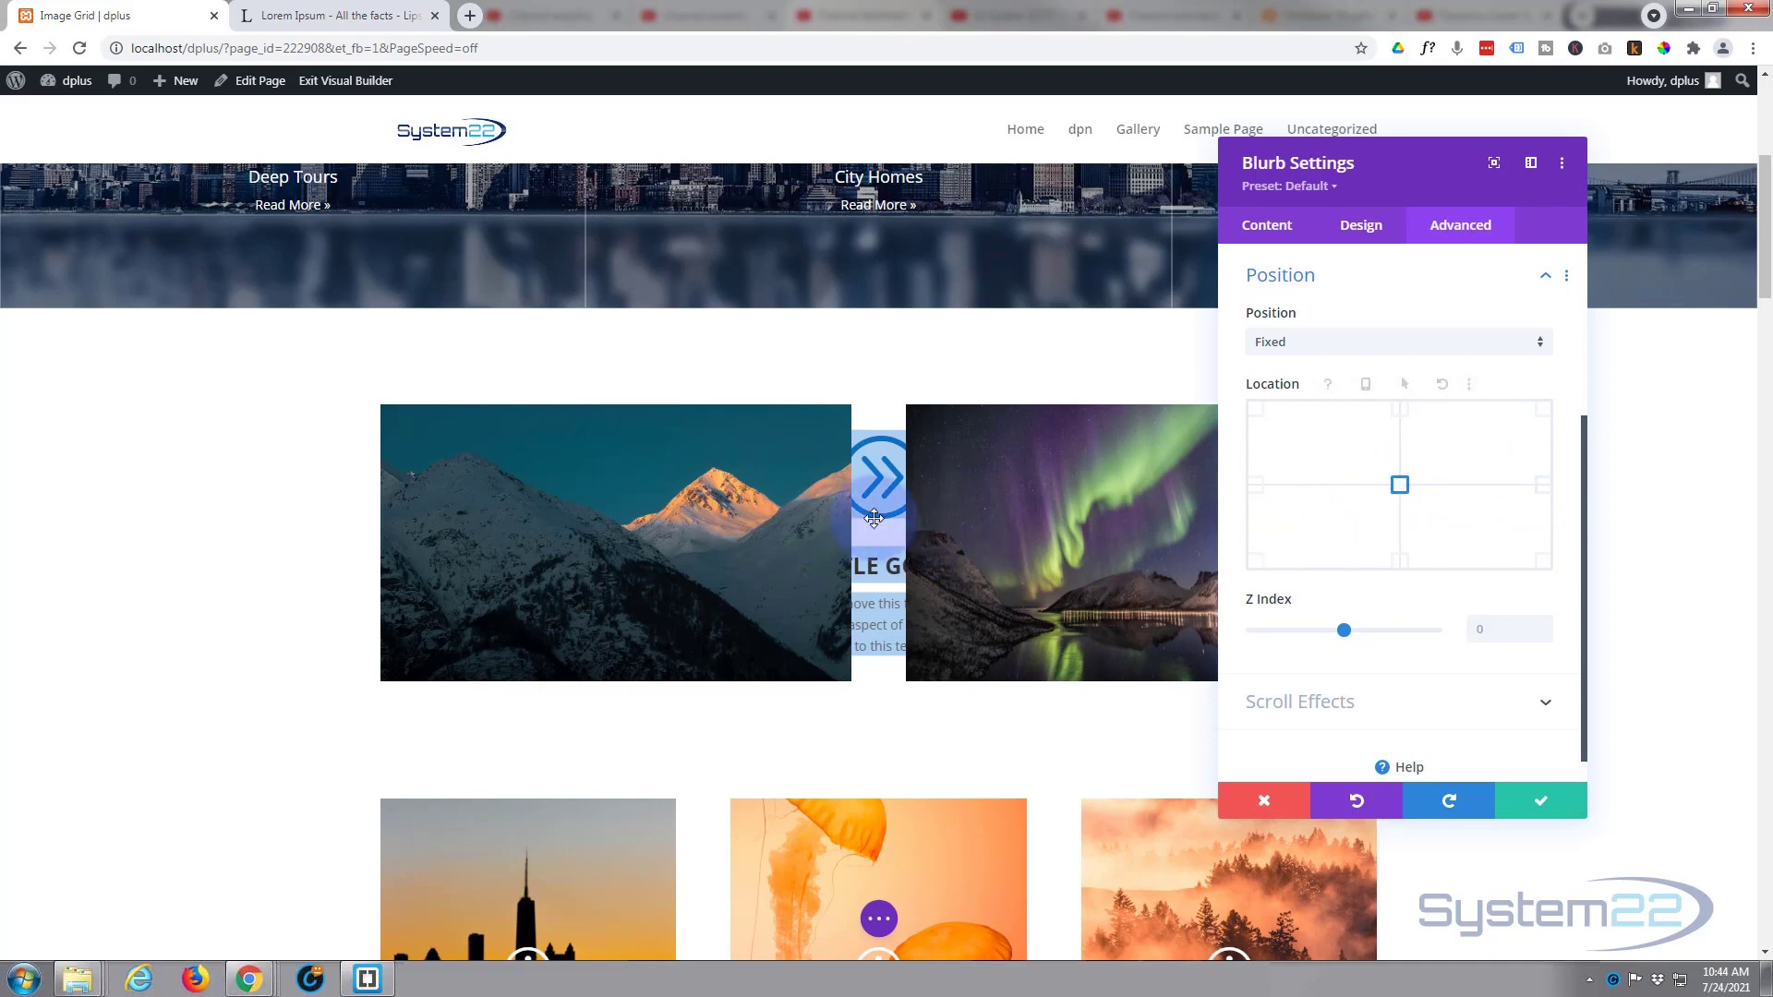
scroll(1036, 514, down, 3)
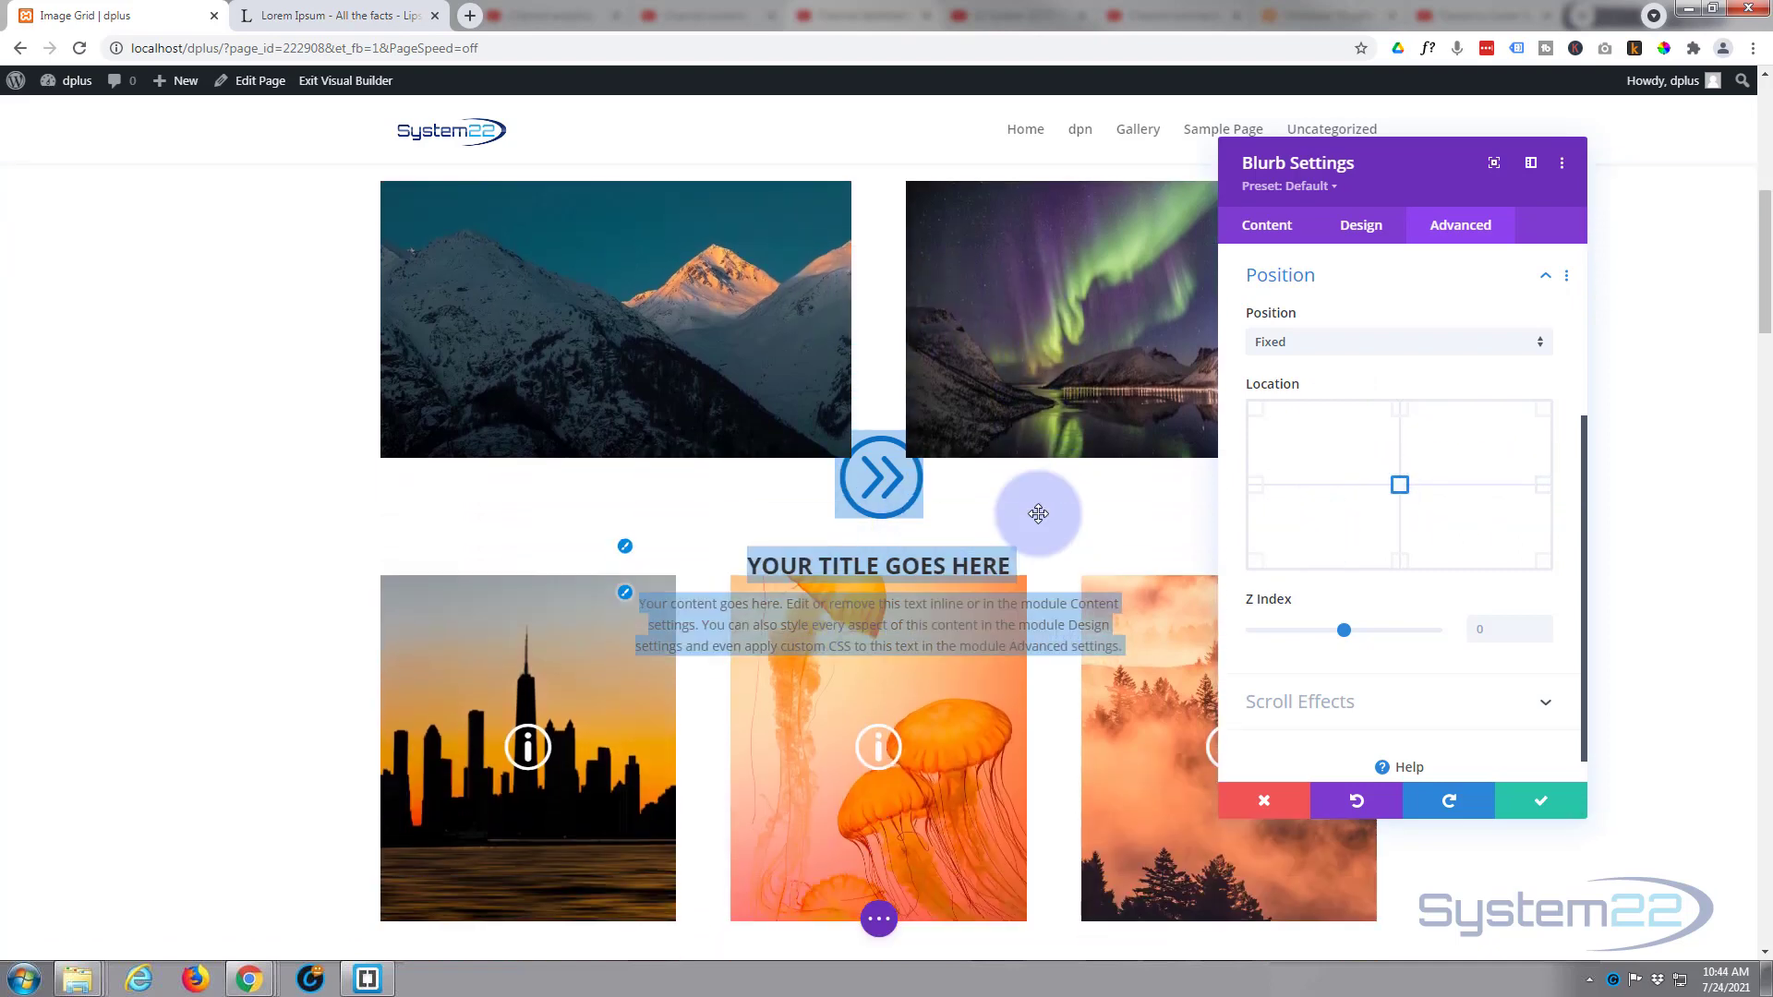
scroll(1039, 513, down, 2)
scroll(1040, 516, up, 4)
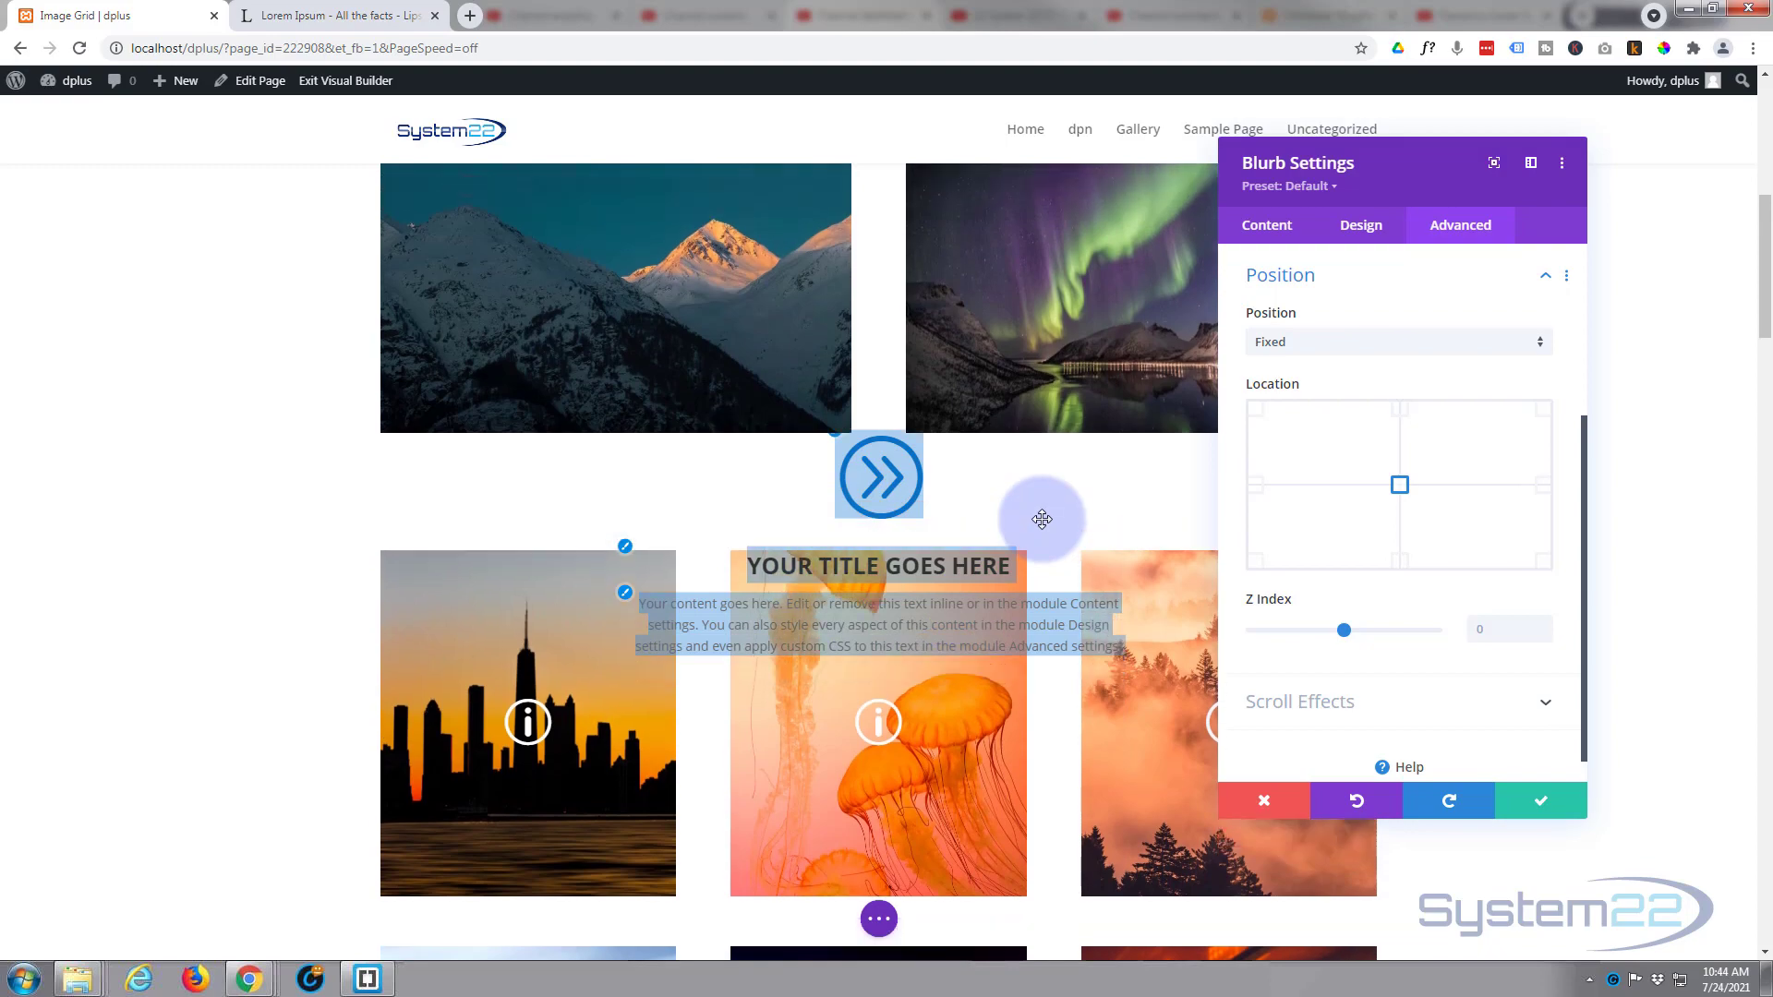
scroll(1042, 519, down, 3)
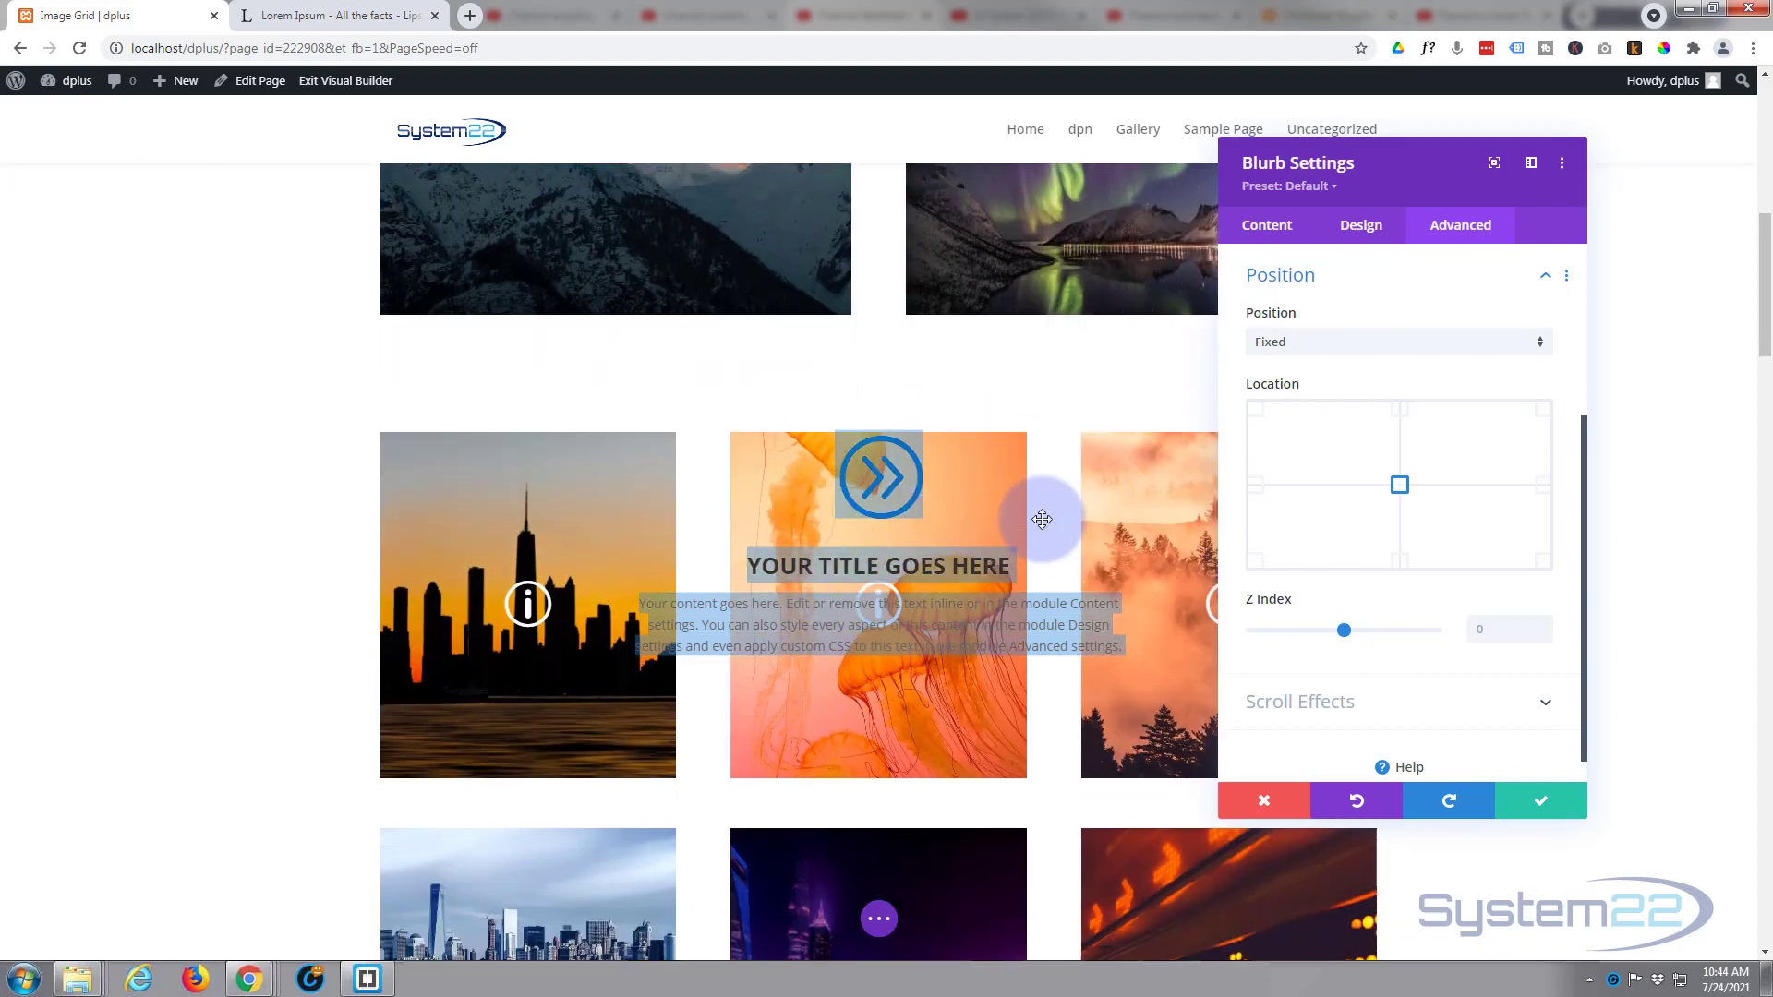
scroll(1477, 648, down, 1)
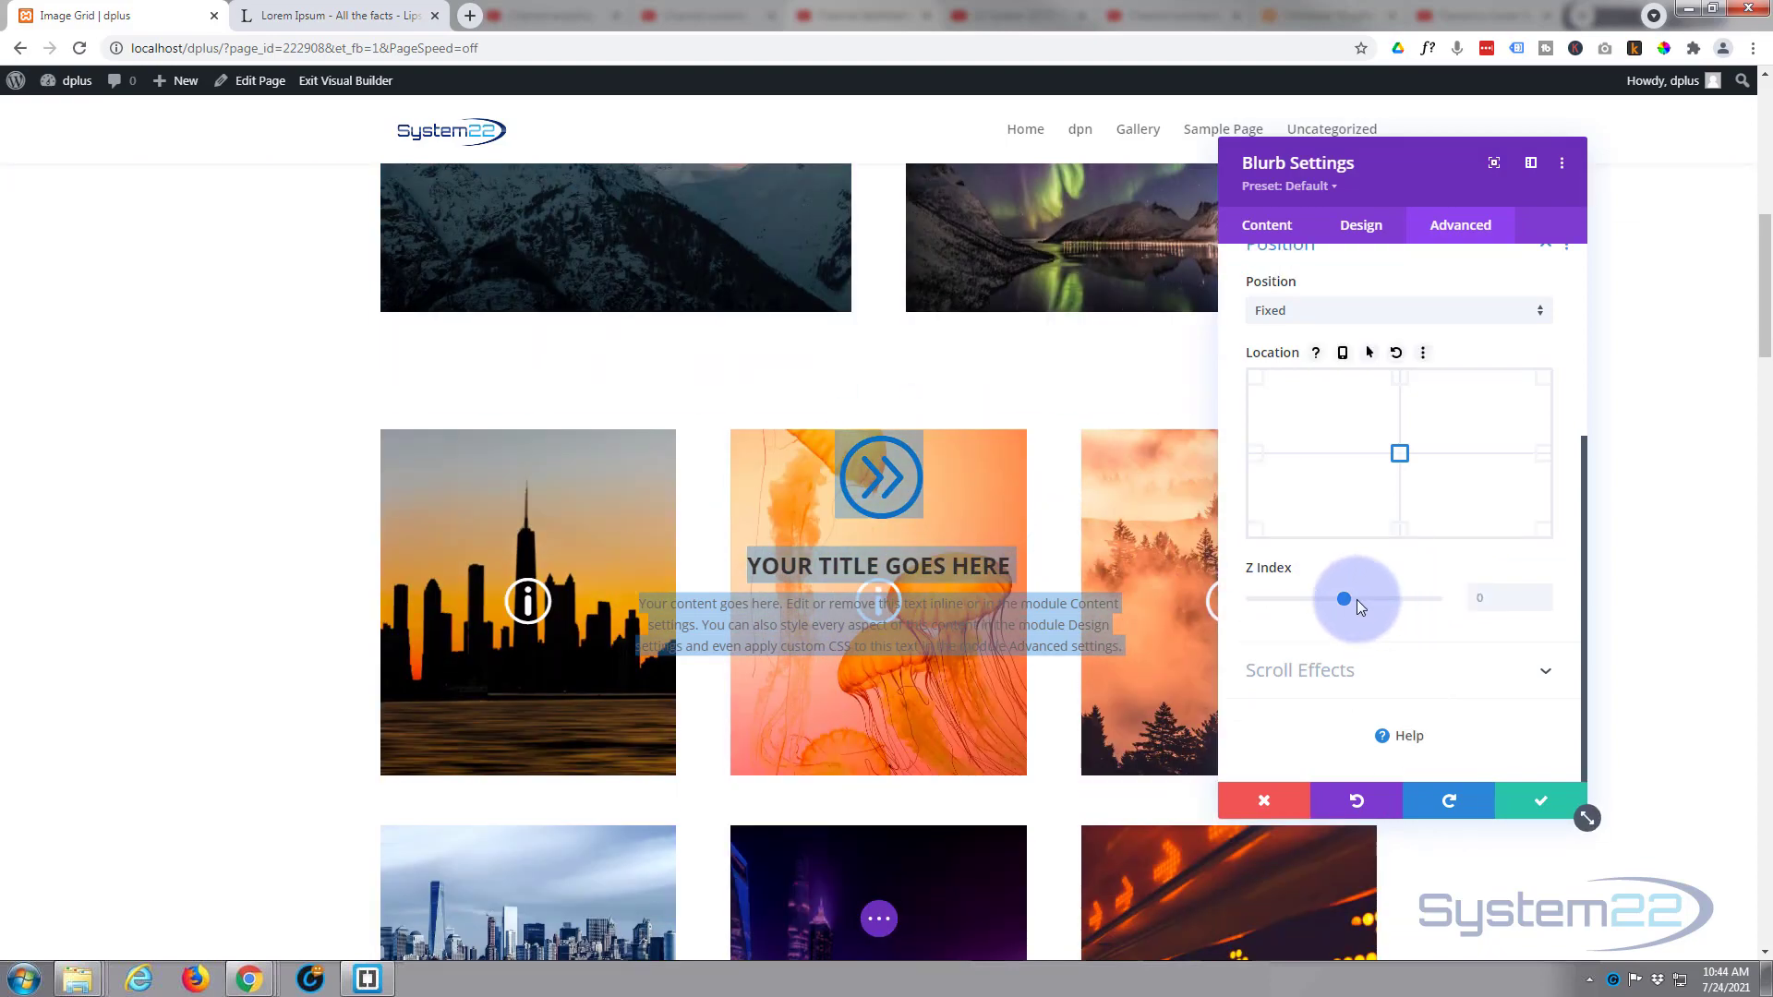
Step: Raise the blurb's Z Index to 446 and check how it overlaps the page images while scrolling
drag(1346, 601, 1426, 601)
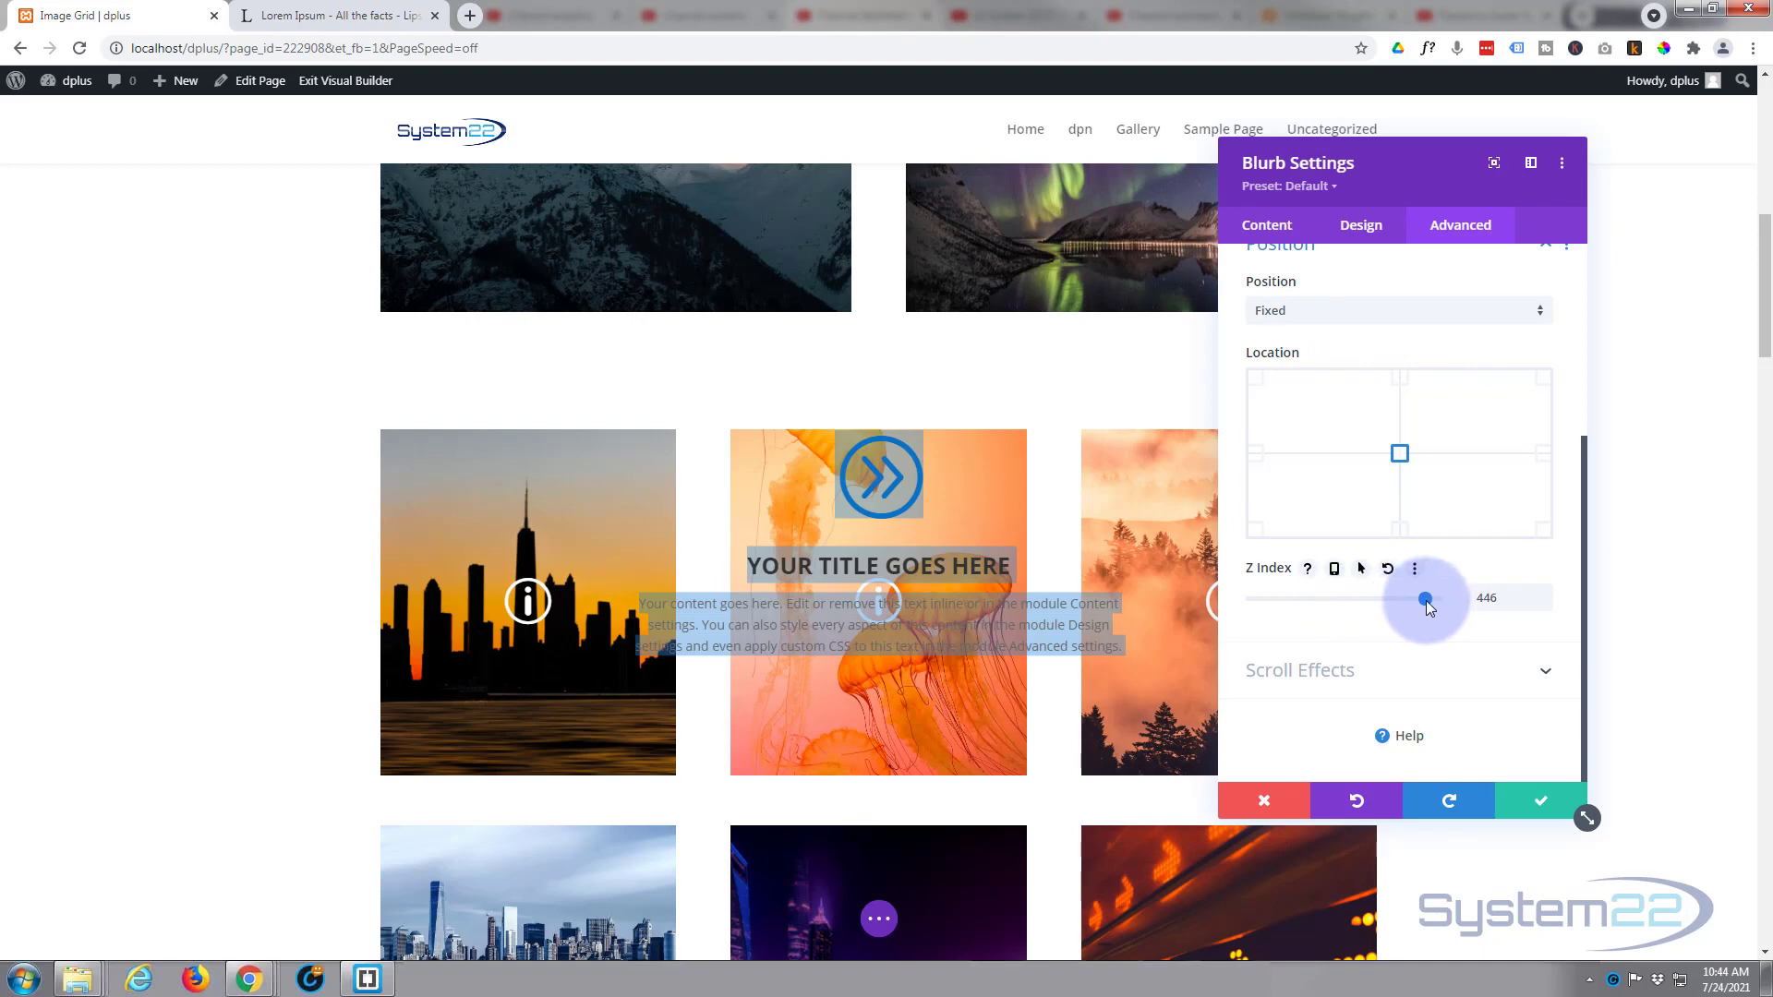
scroll(1149, 618, up, 2)
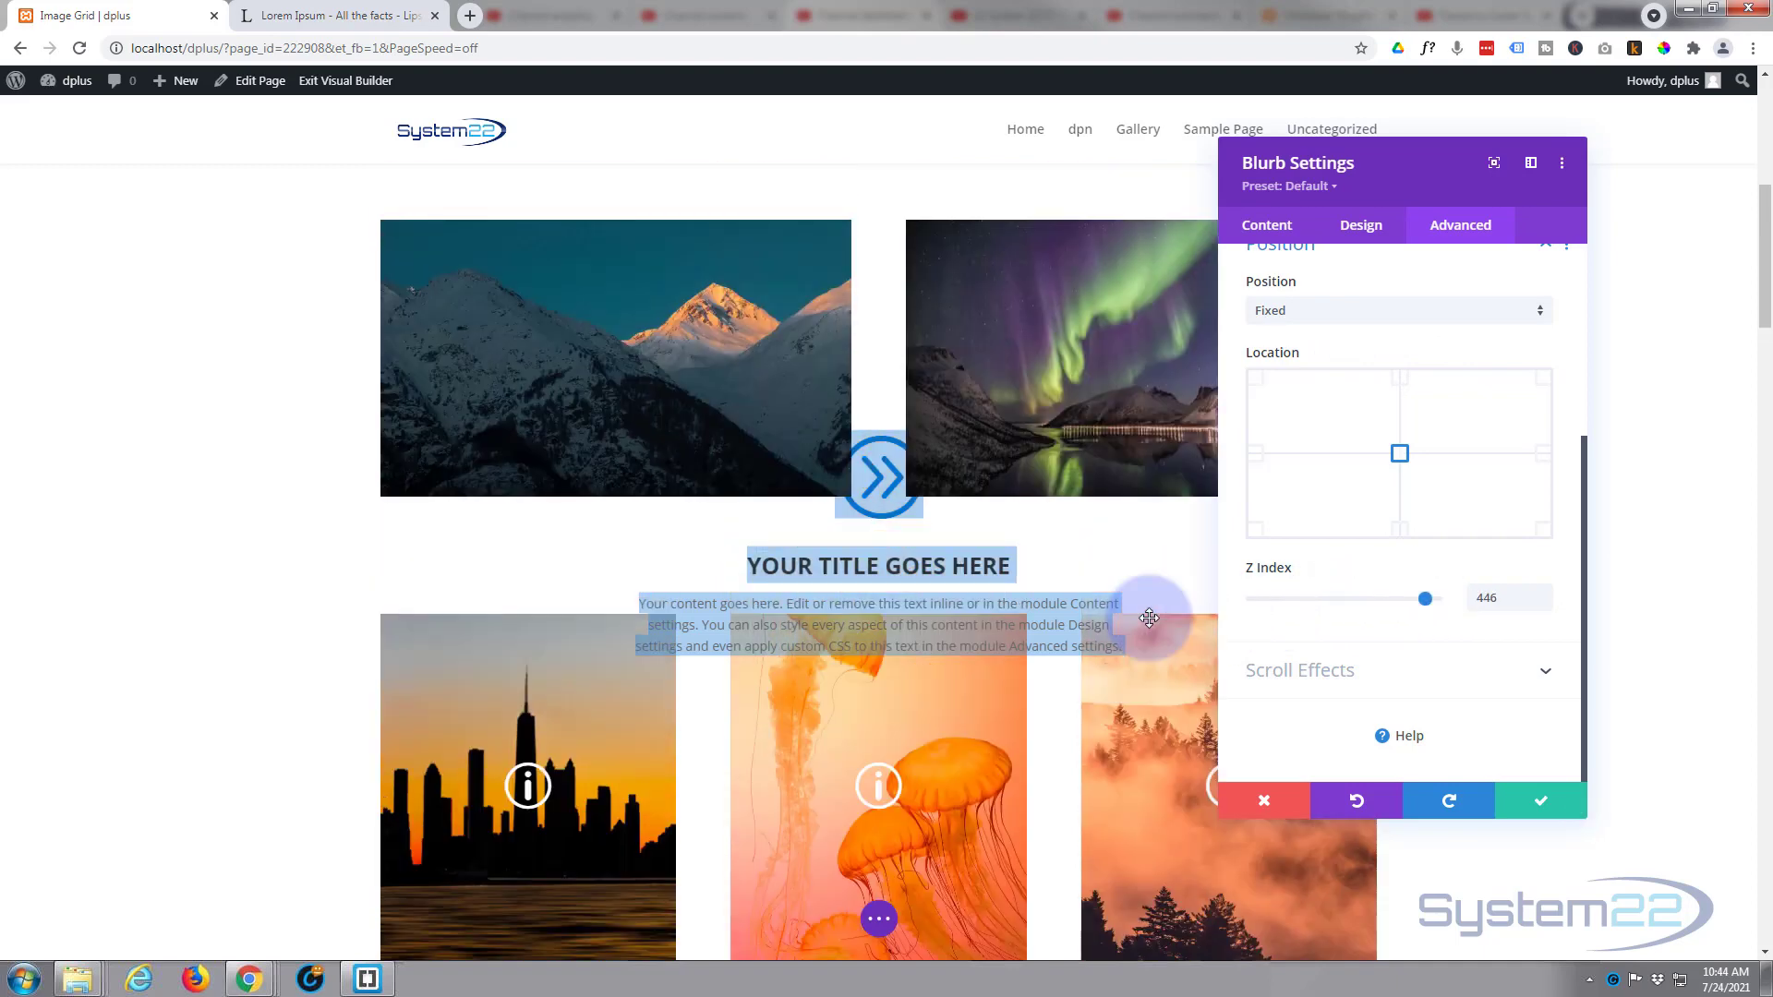
scroll(1149, 618, up, 2)
scroll(1023, 584, down, 2)
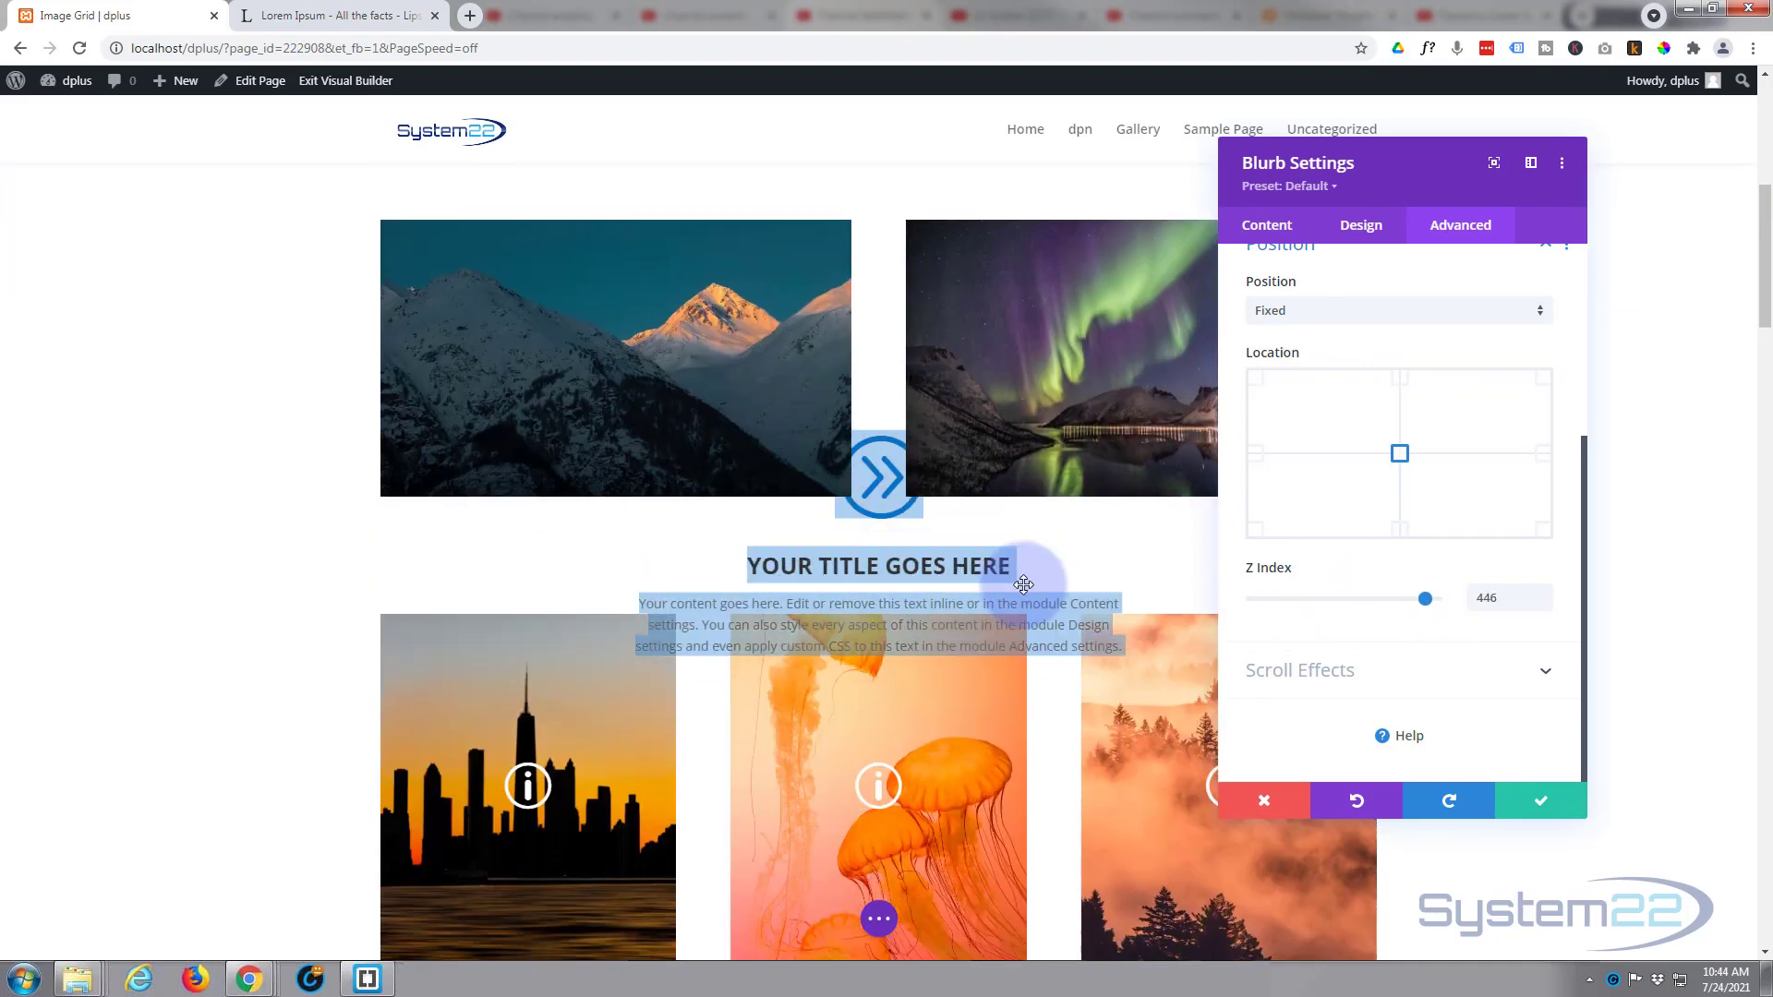
scroll(1023, 584, down, 1)
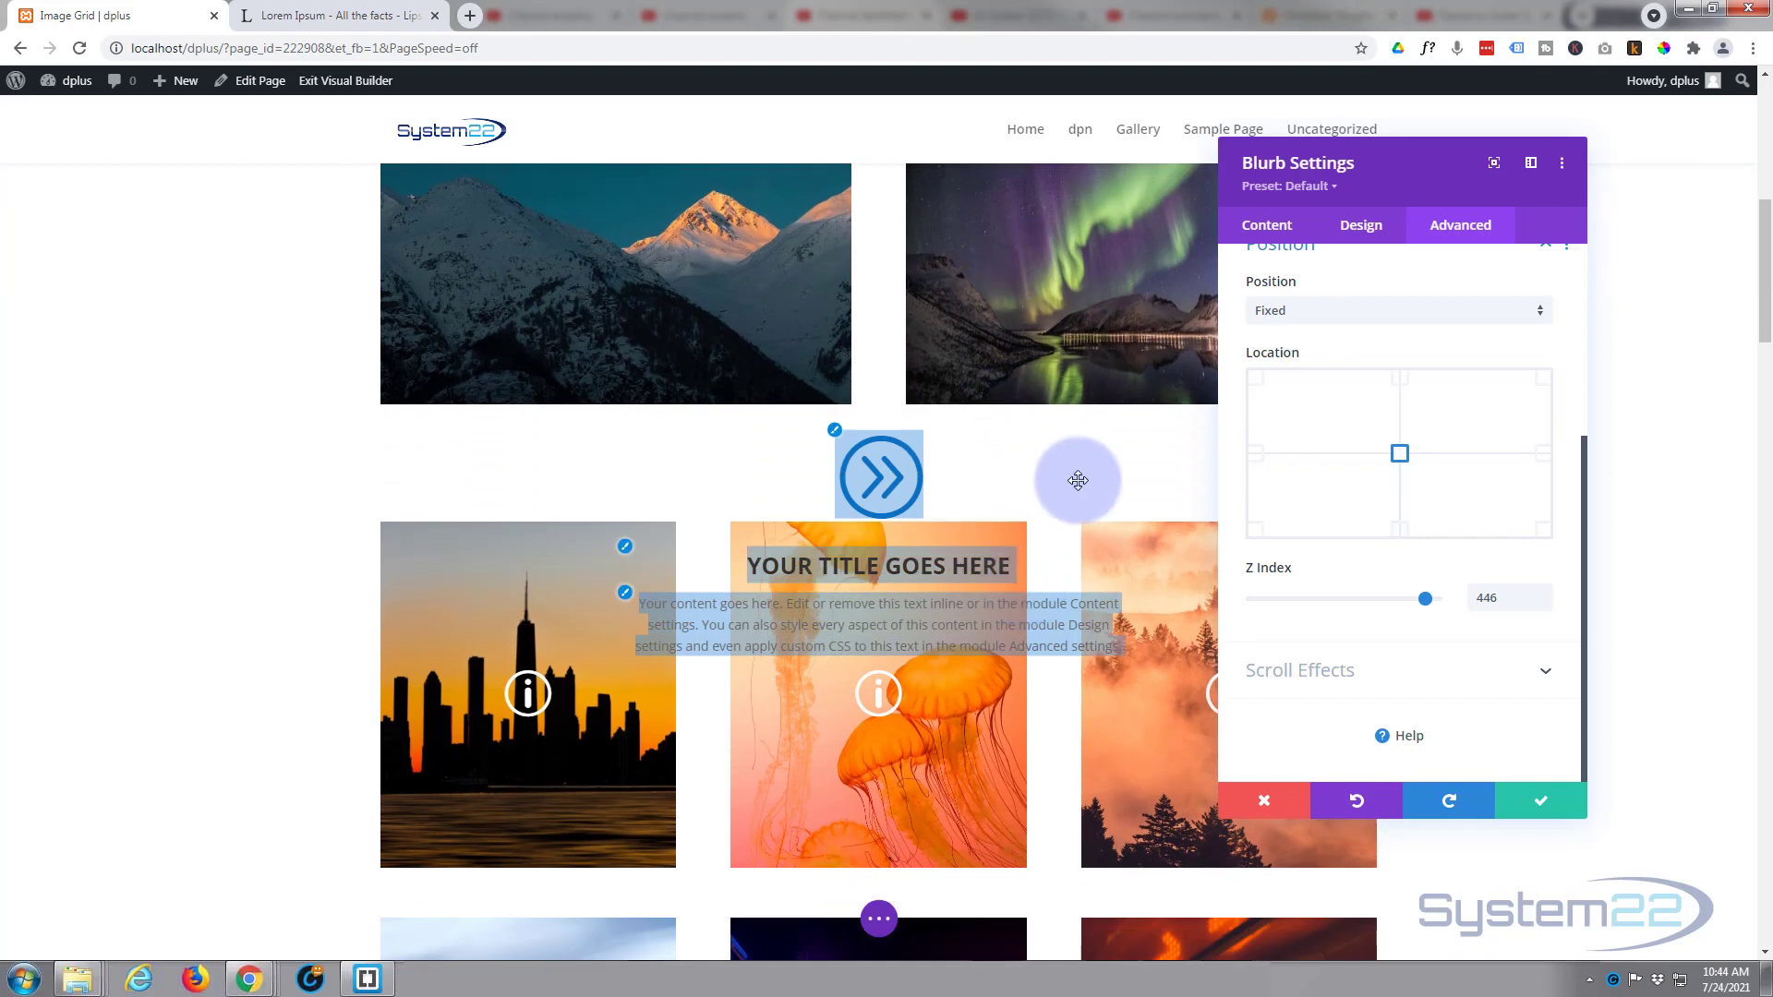
scroll(1078, 479, down, 1)
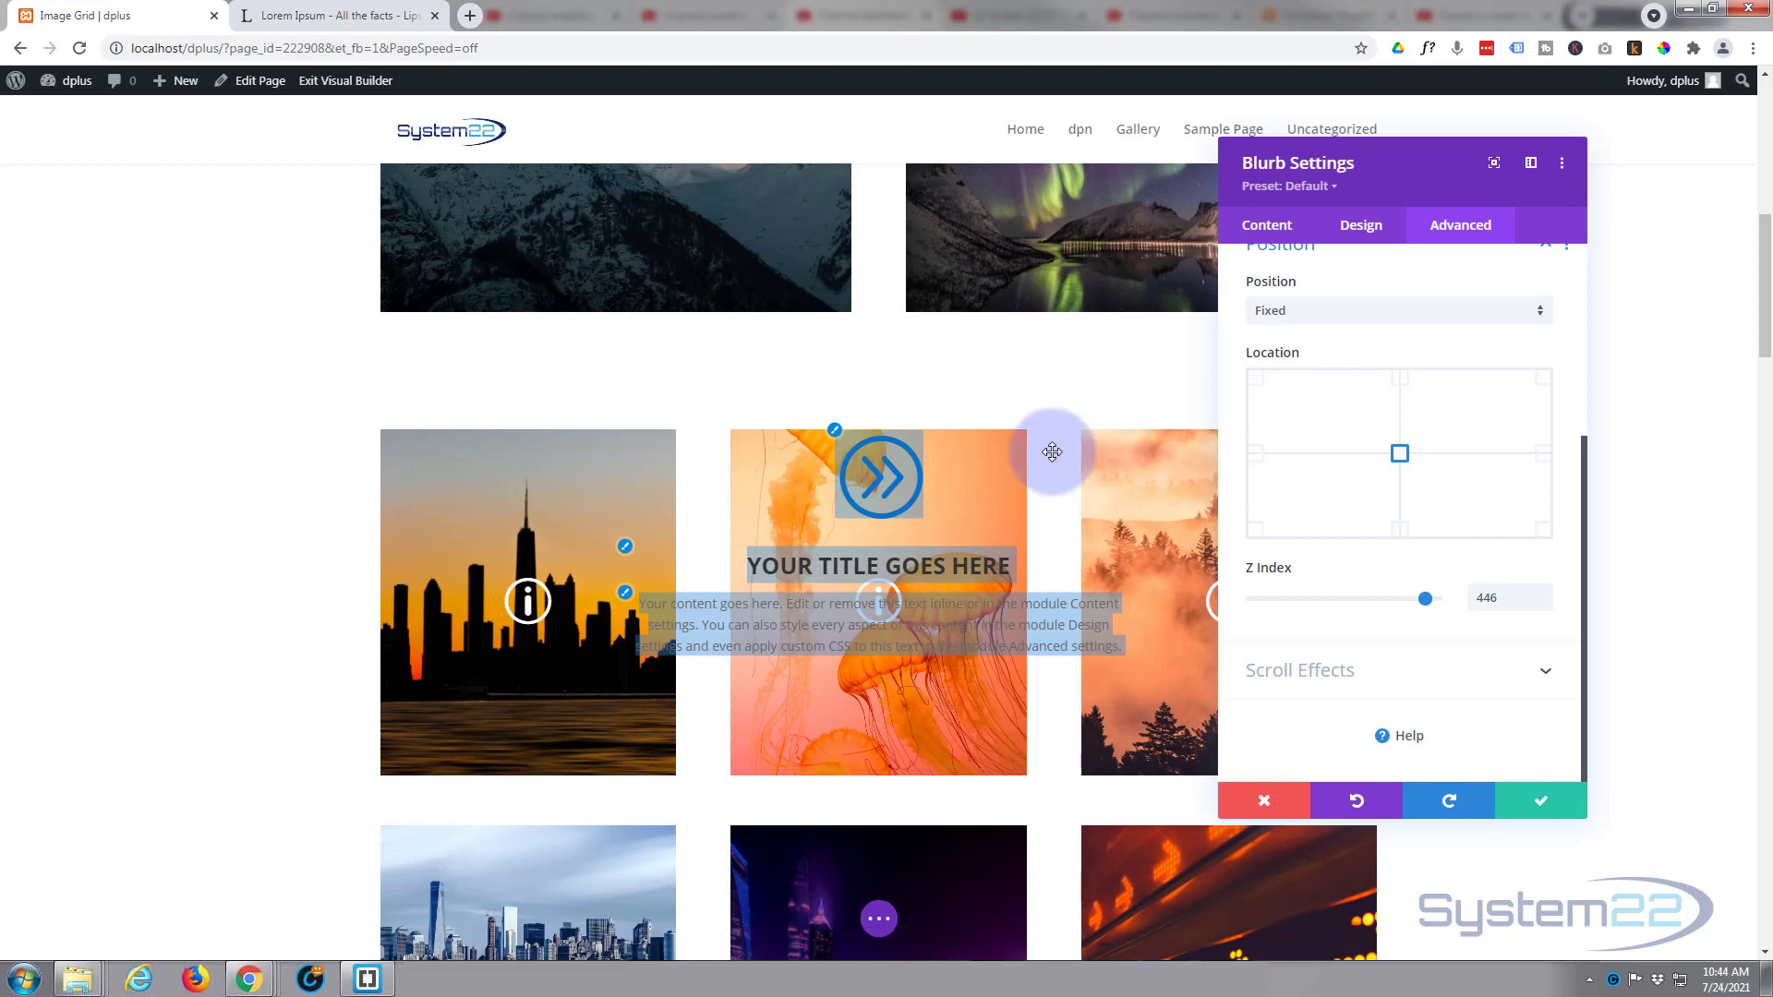
Step: Give the blurb a white background color
click(1271, 231)
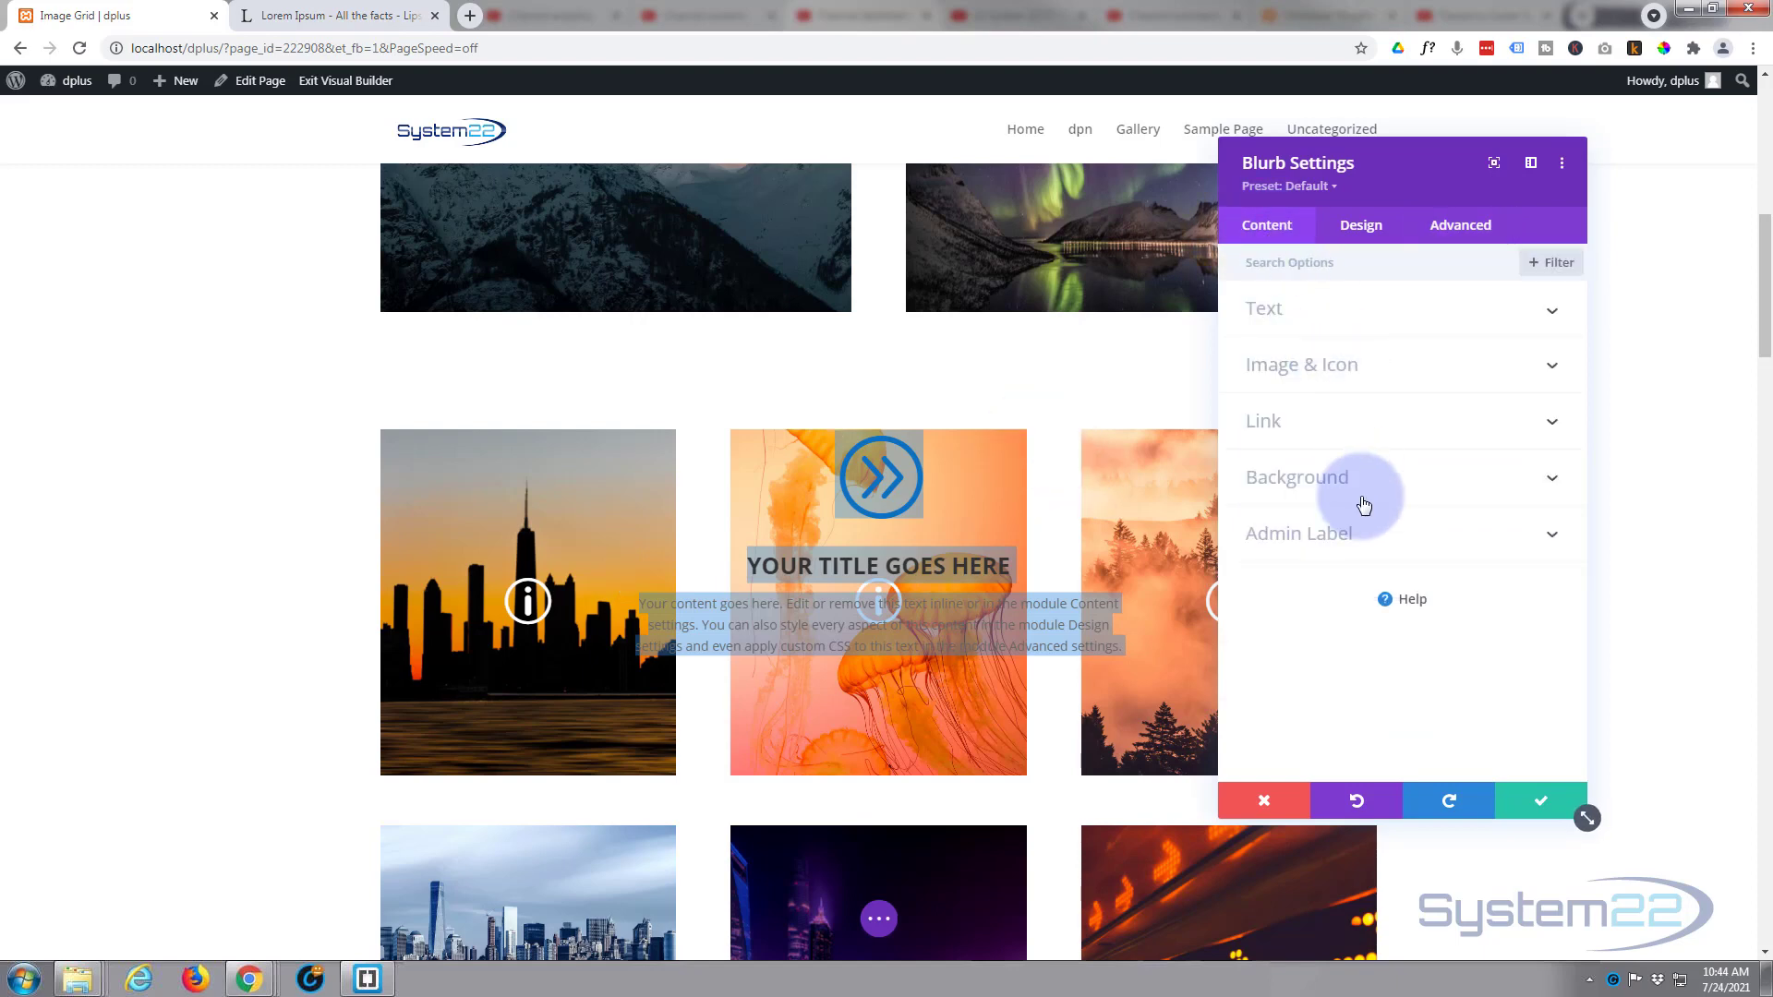
click(1362, 479)
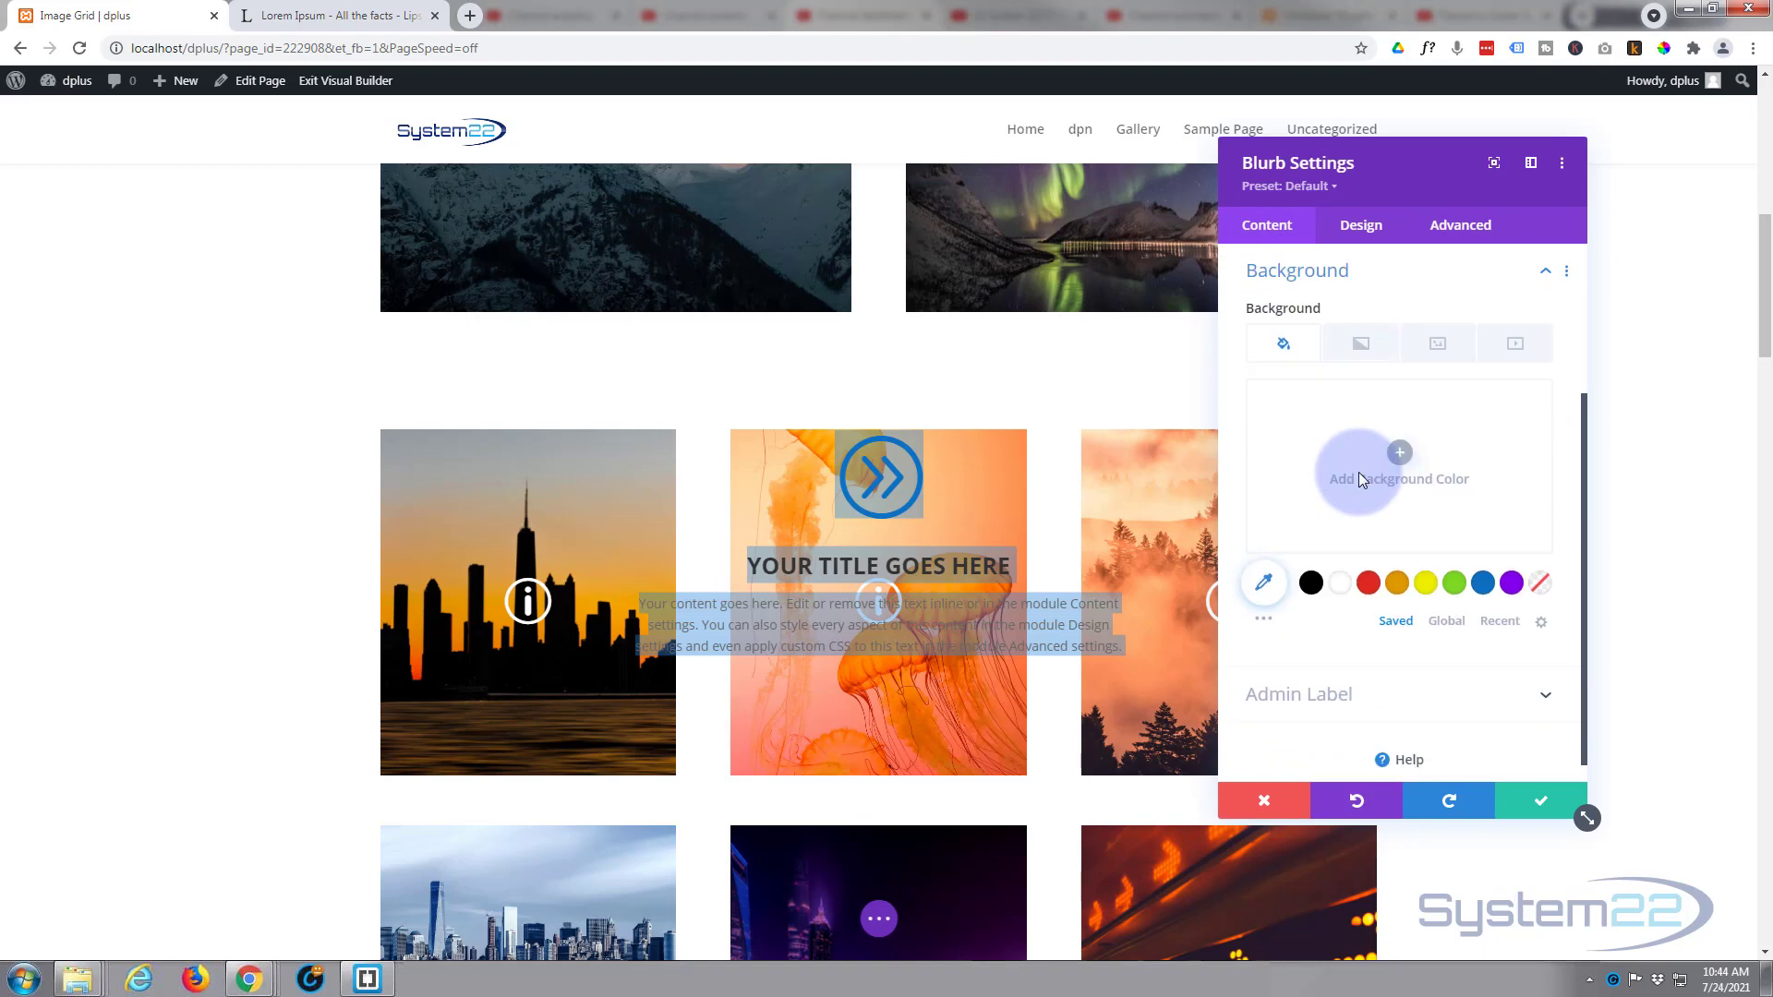
click(1341, 585)
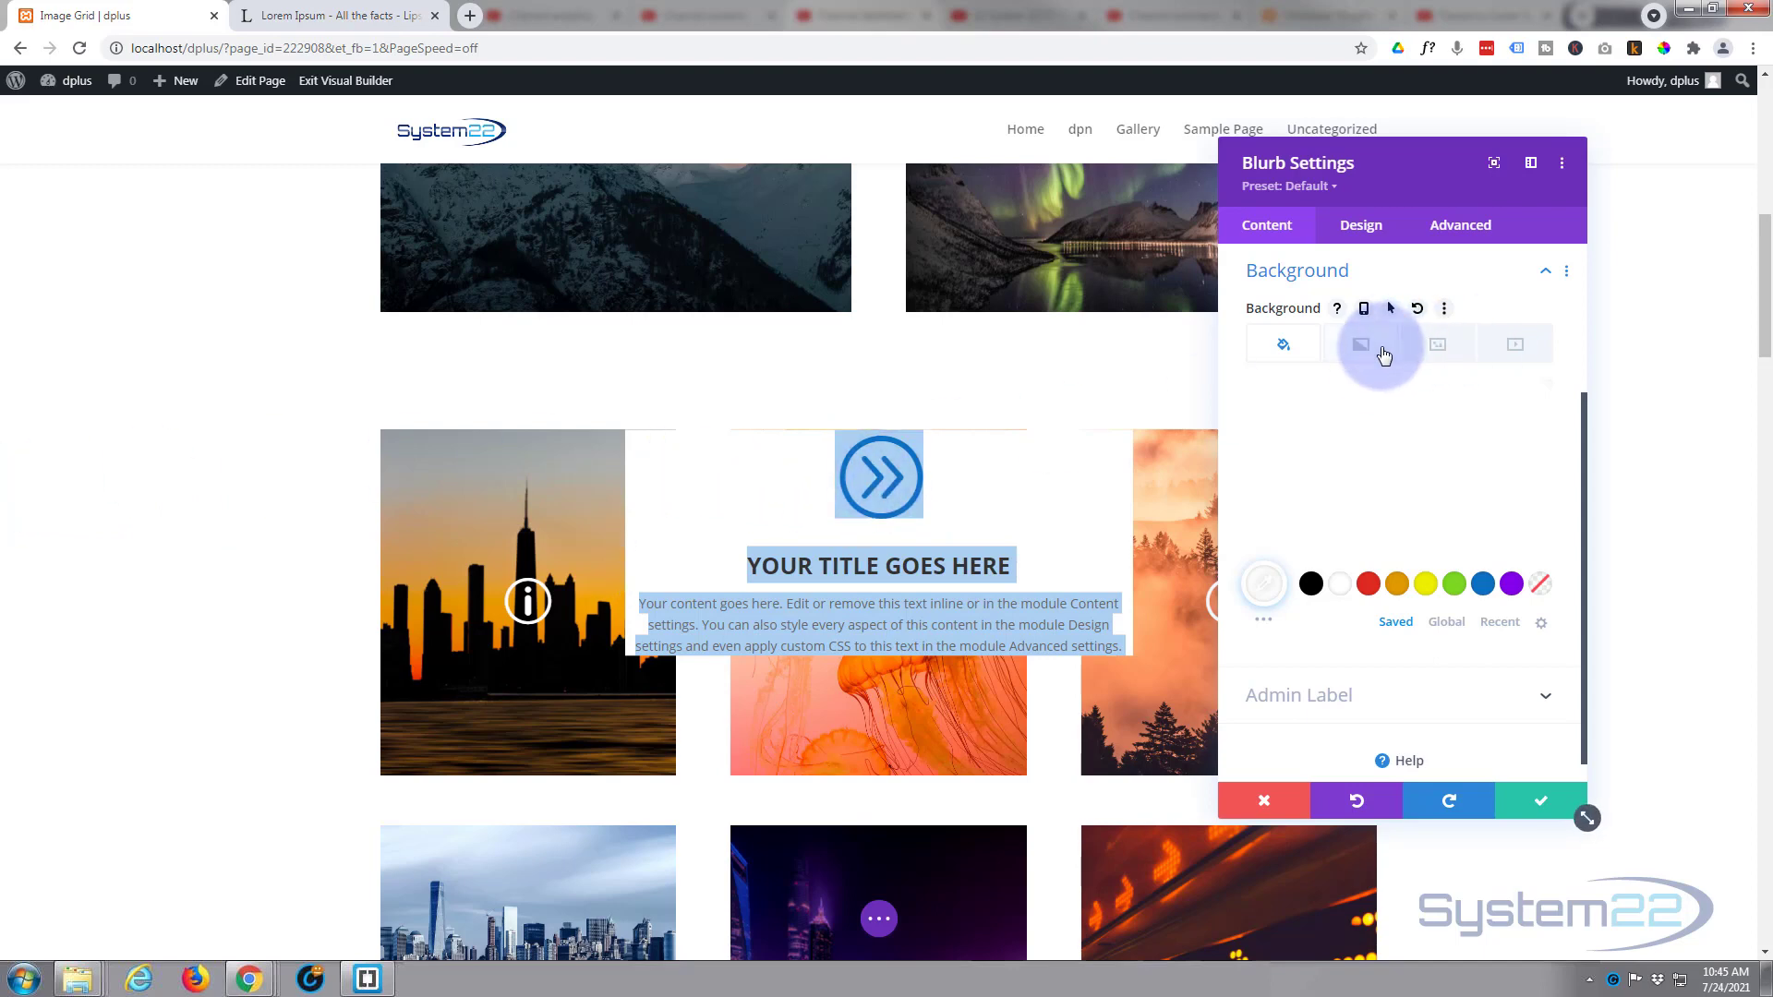
Step: Set the blurb's fixed location to the left middle in the advanced position settings
click(1462, 238)
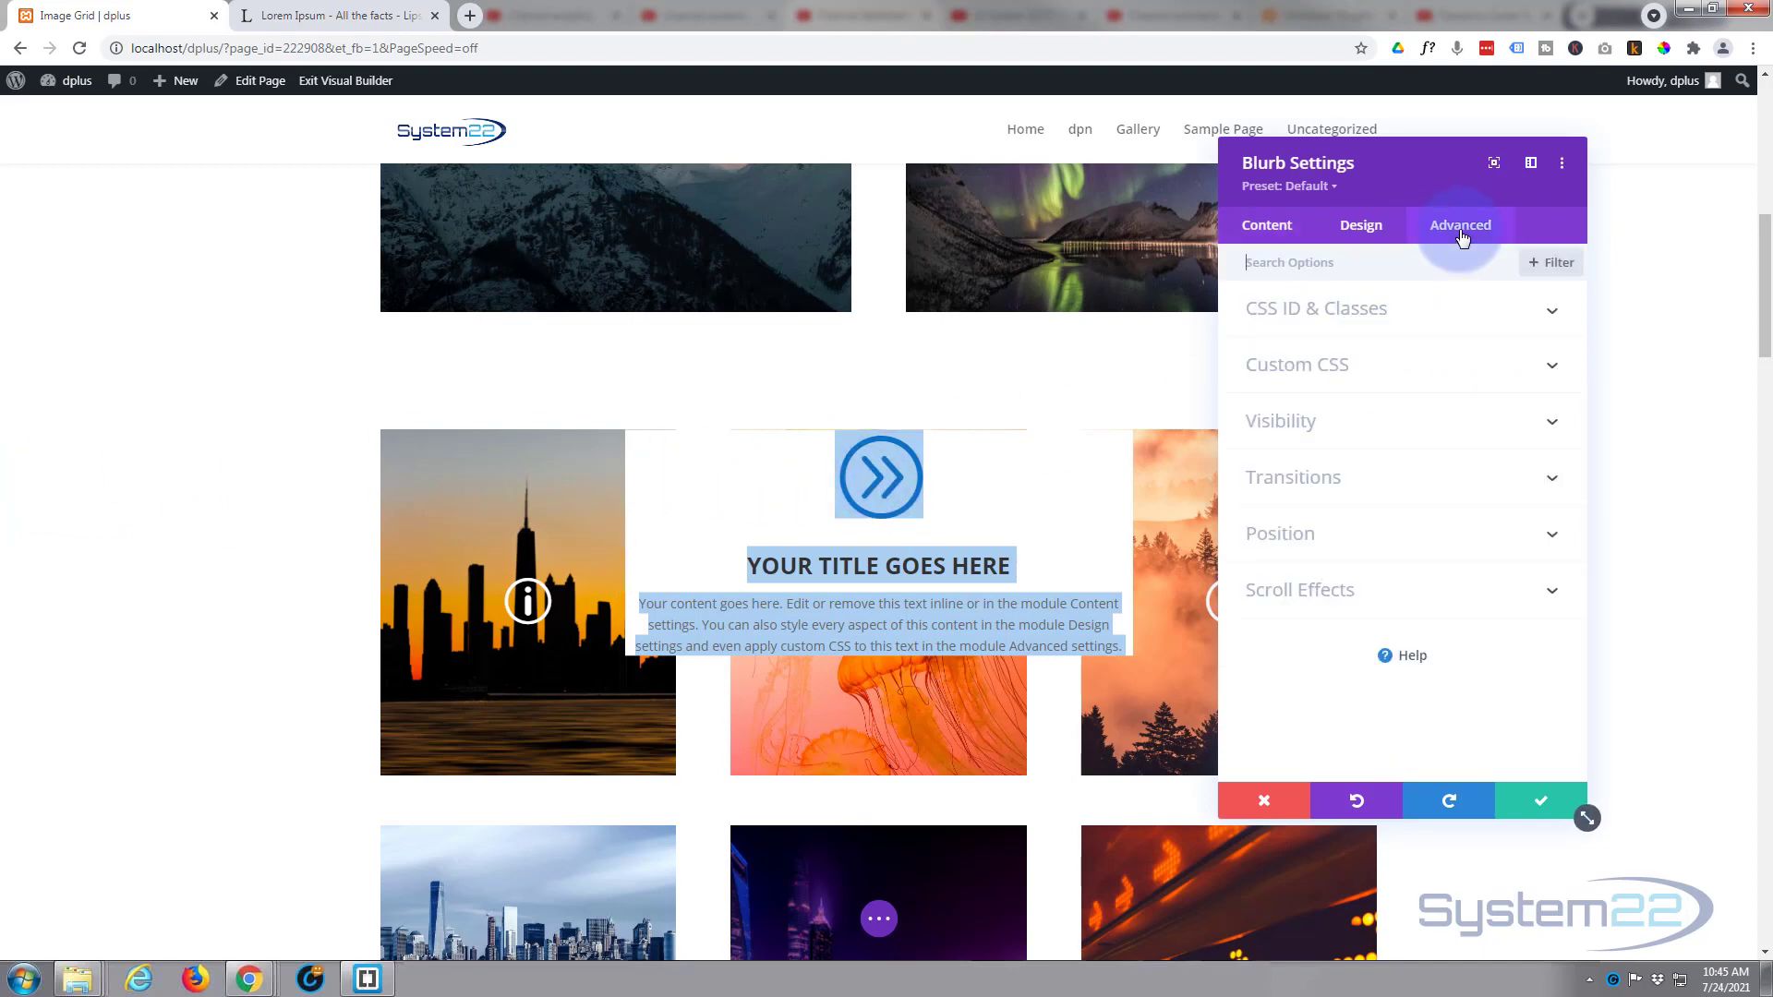
click(1446, 530)
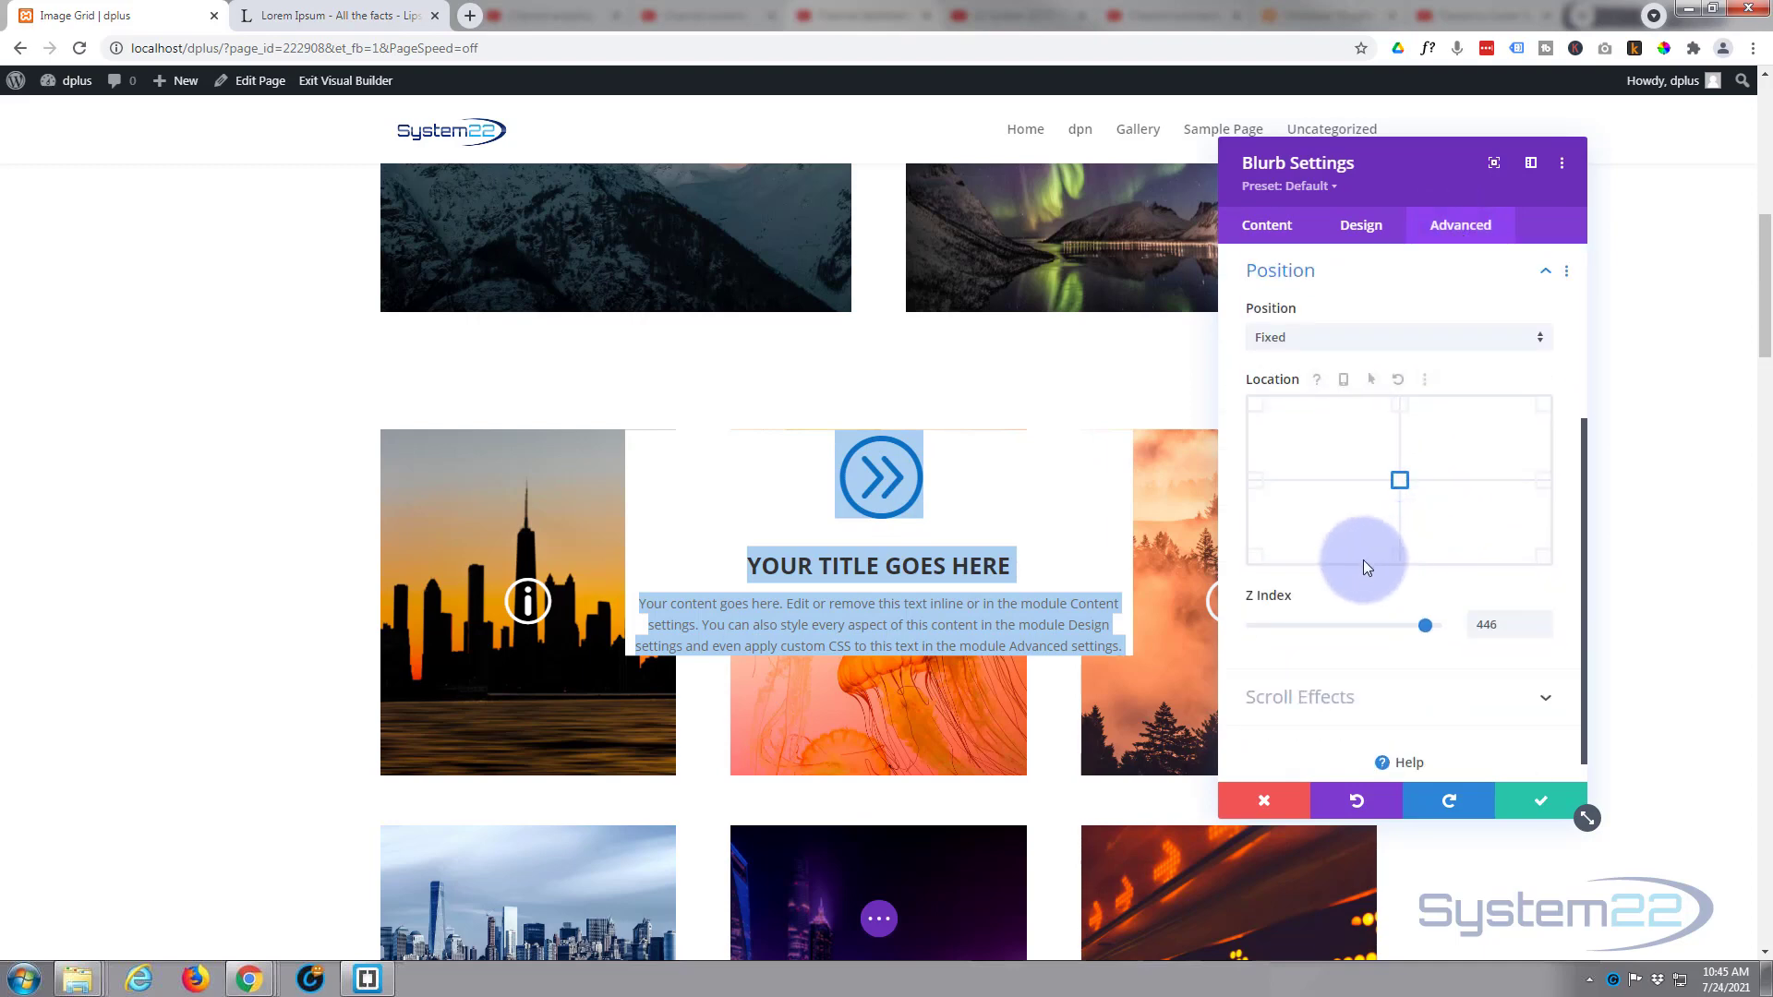
click(1256, 482)
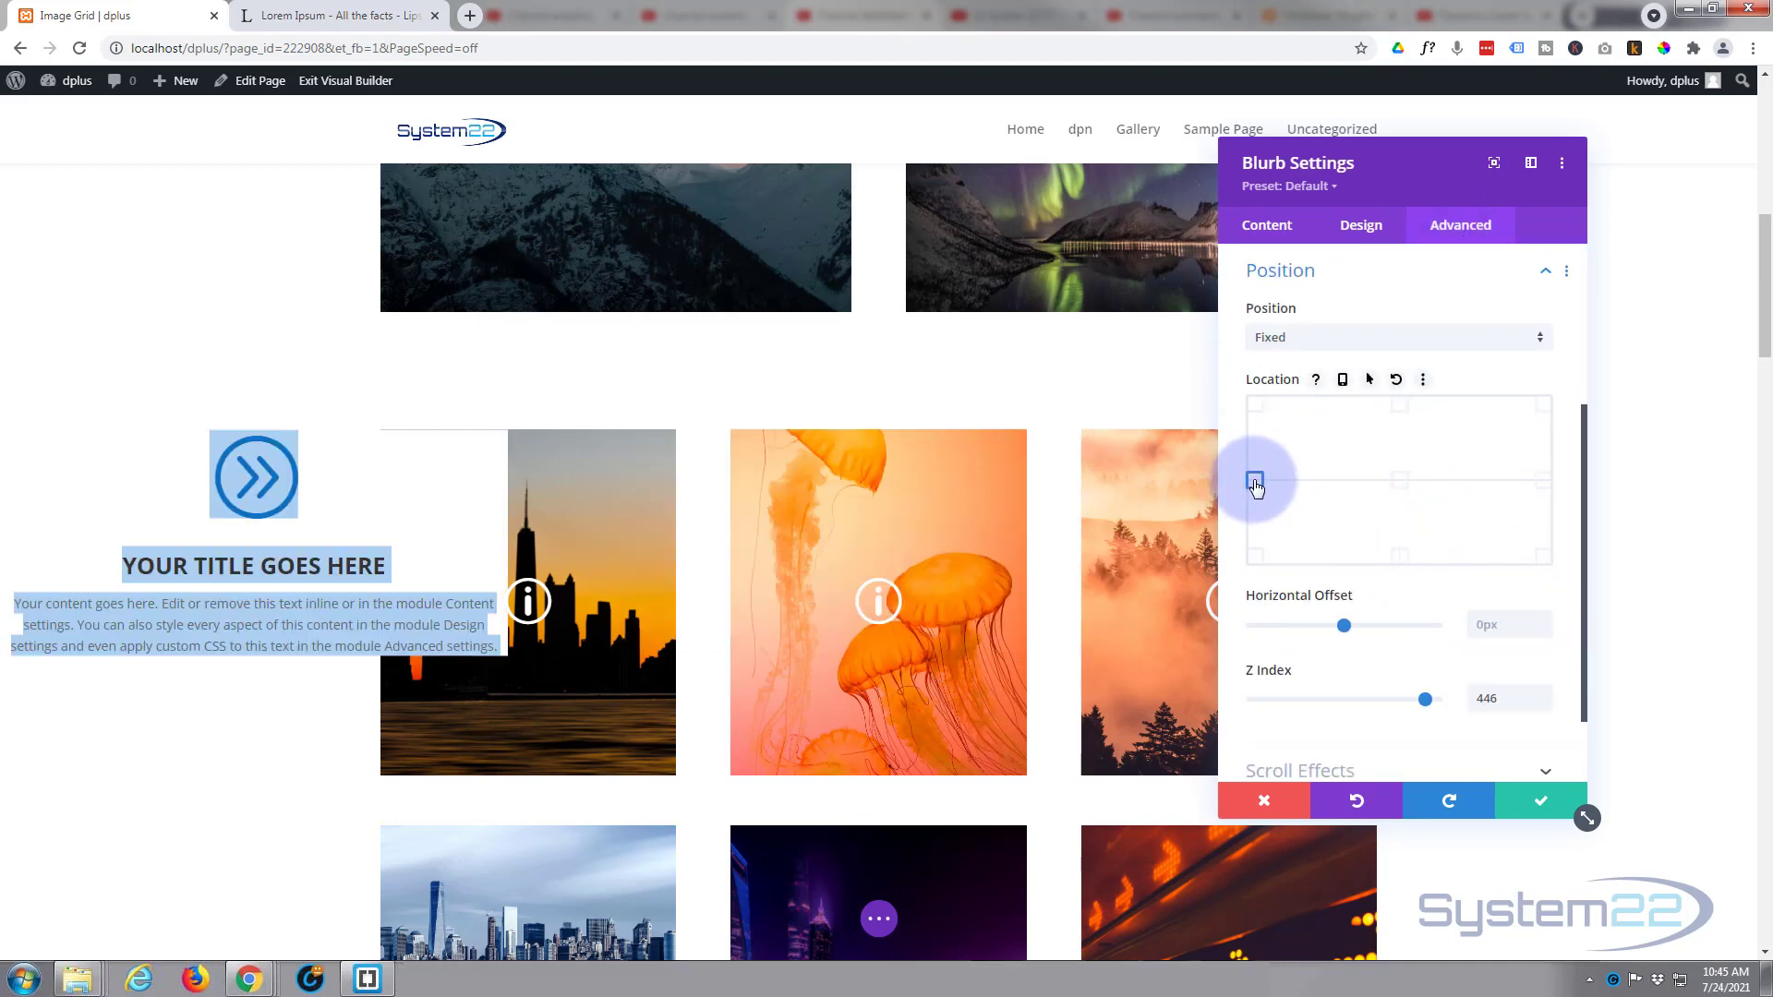
Step: Enable separate hover values for the blurb's width and set its desktop width to 100px
click(1357, 231)
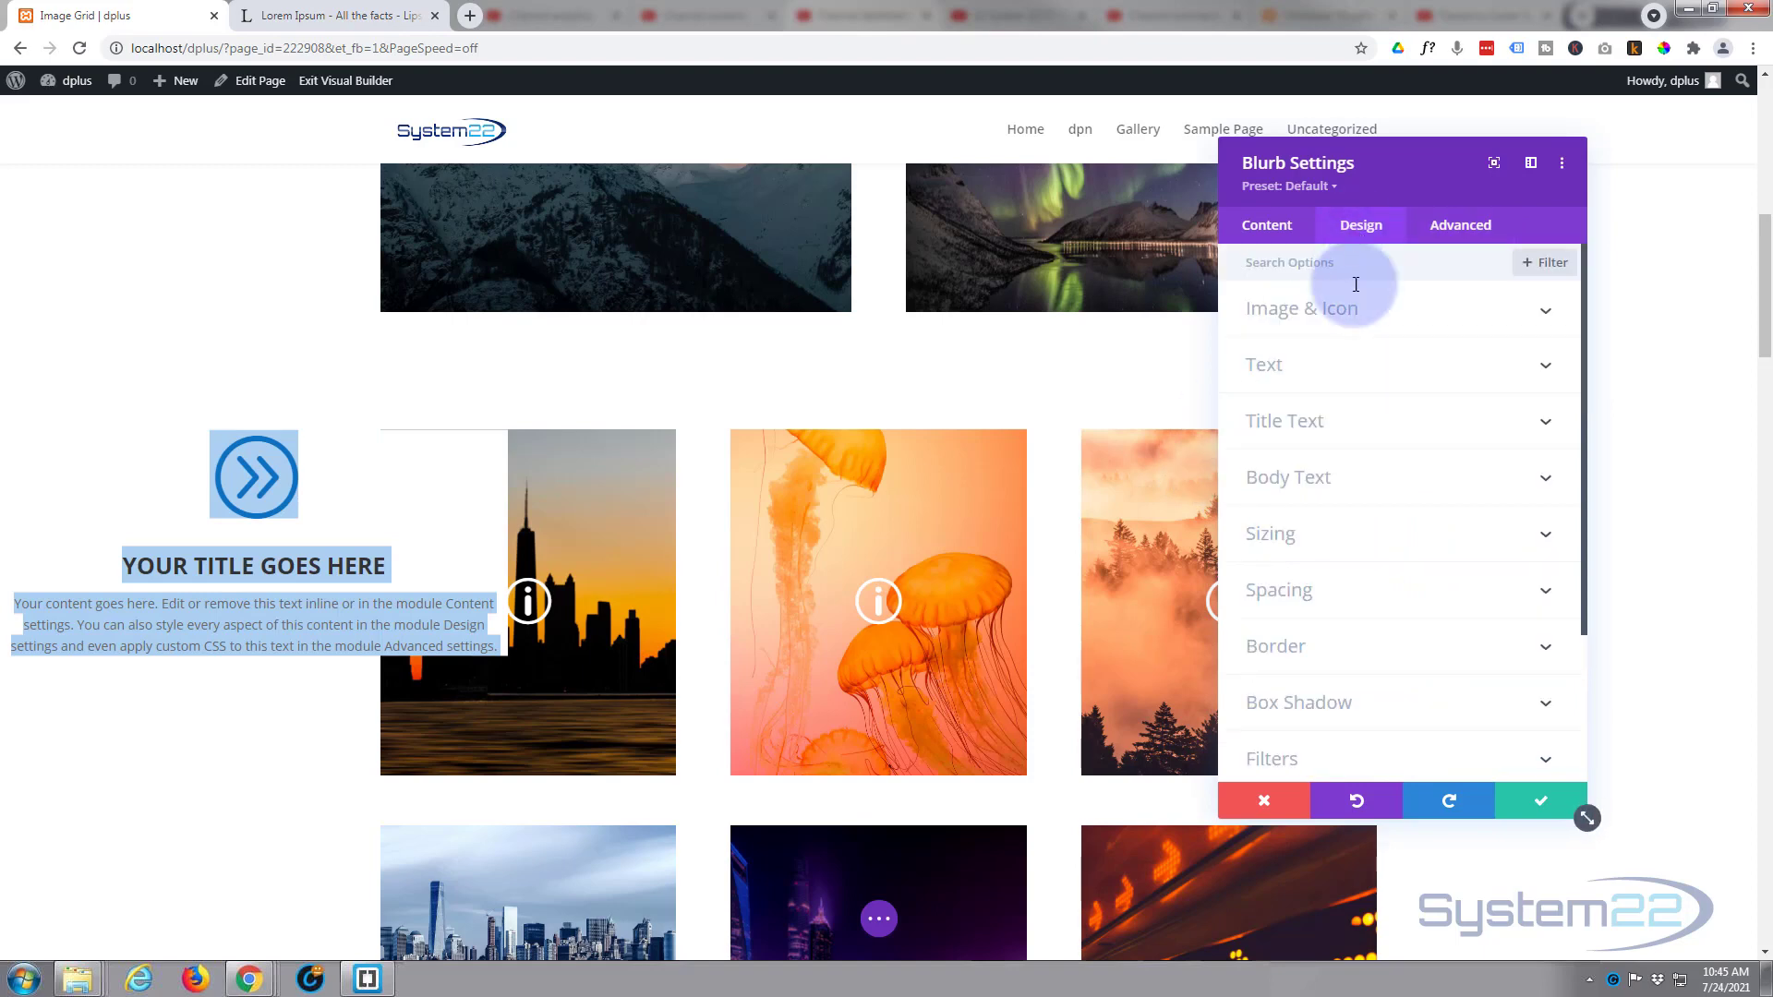
click(1405, 536)
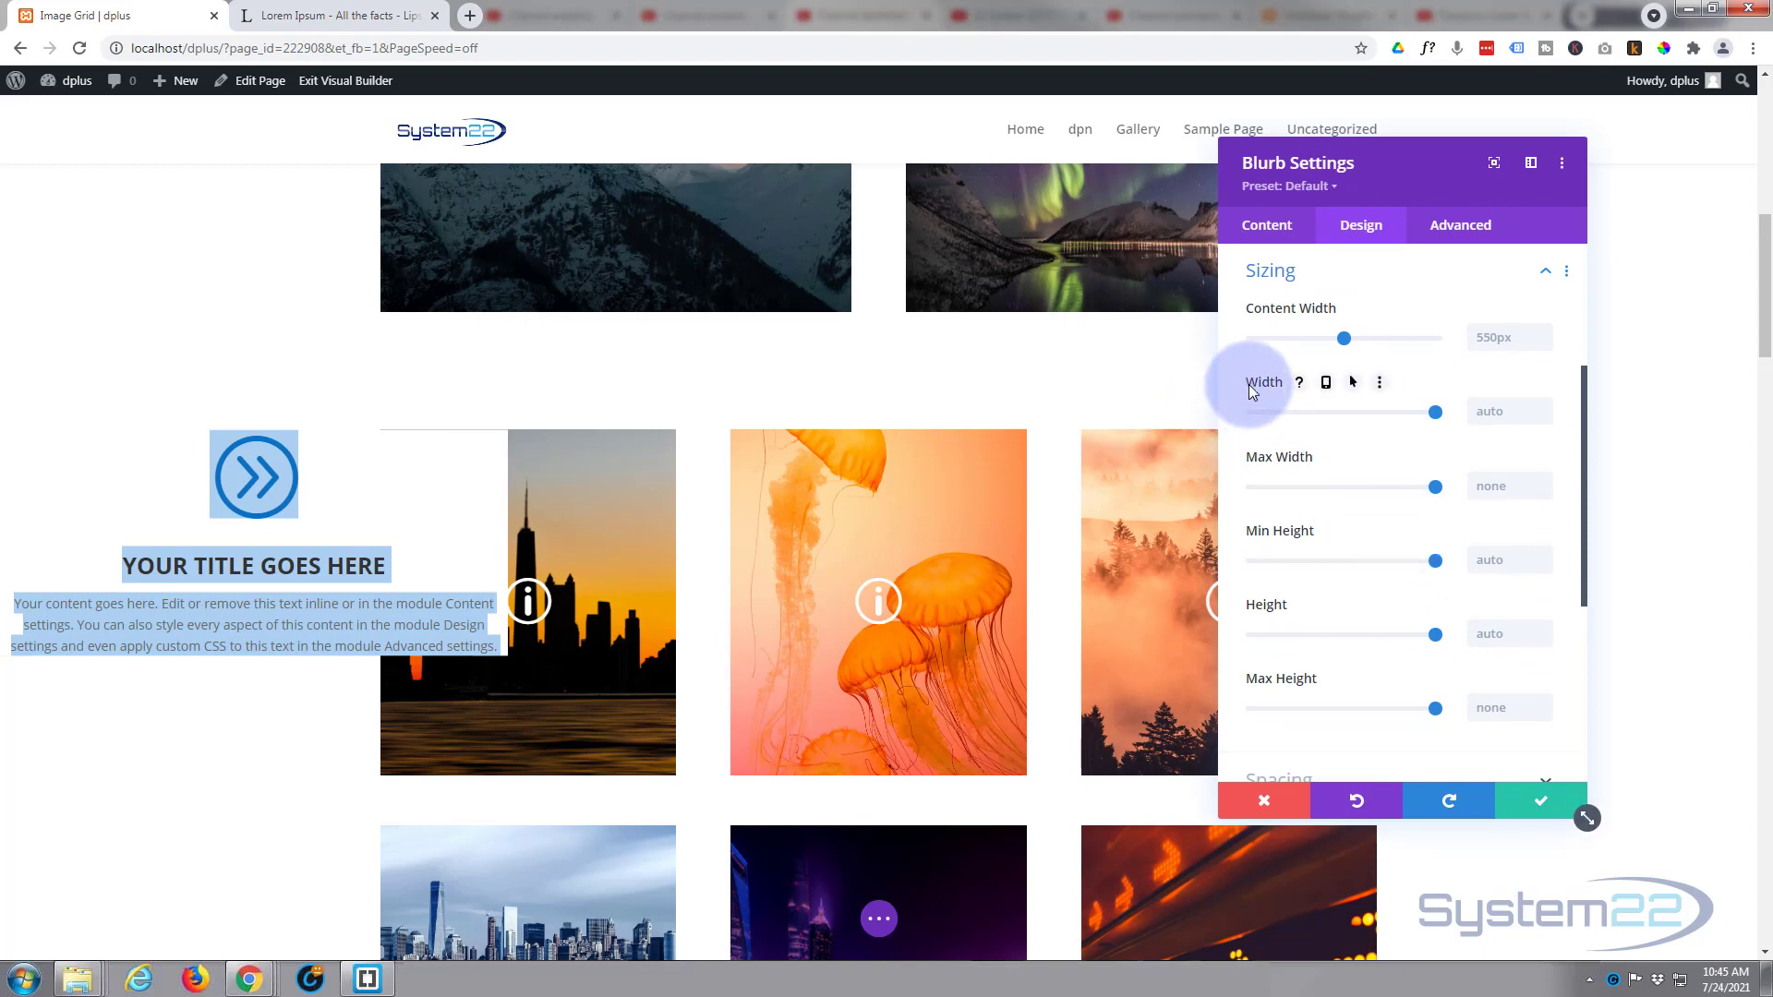
click(1354, 386)
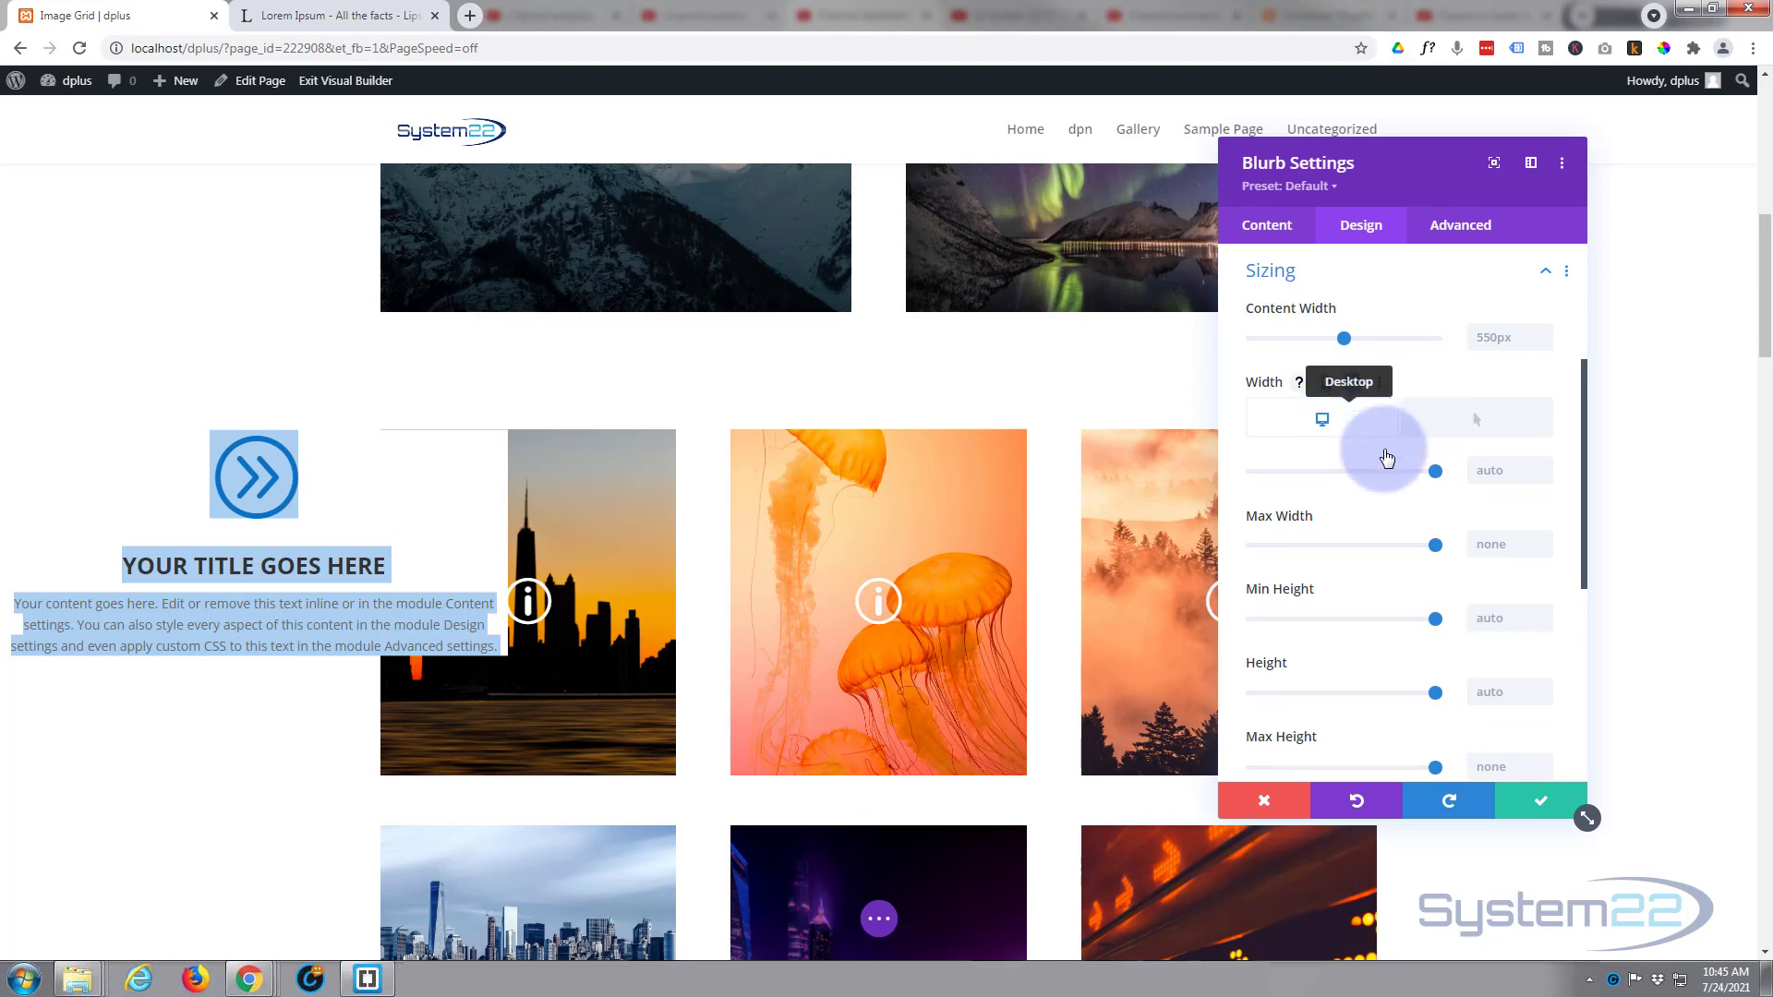
drag(1437, 474, 1261, 482)
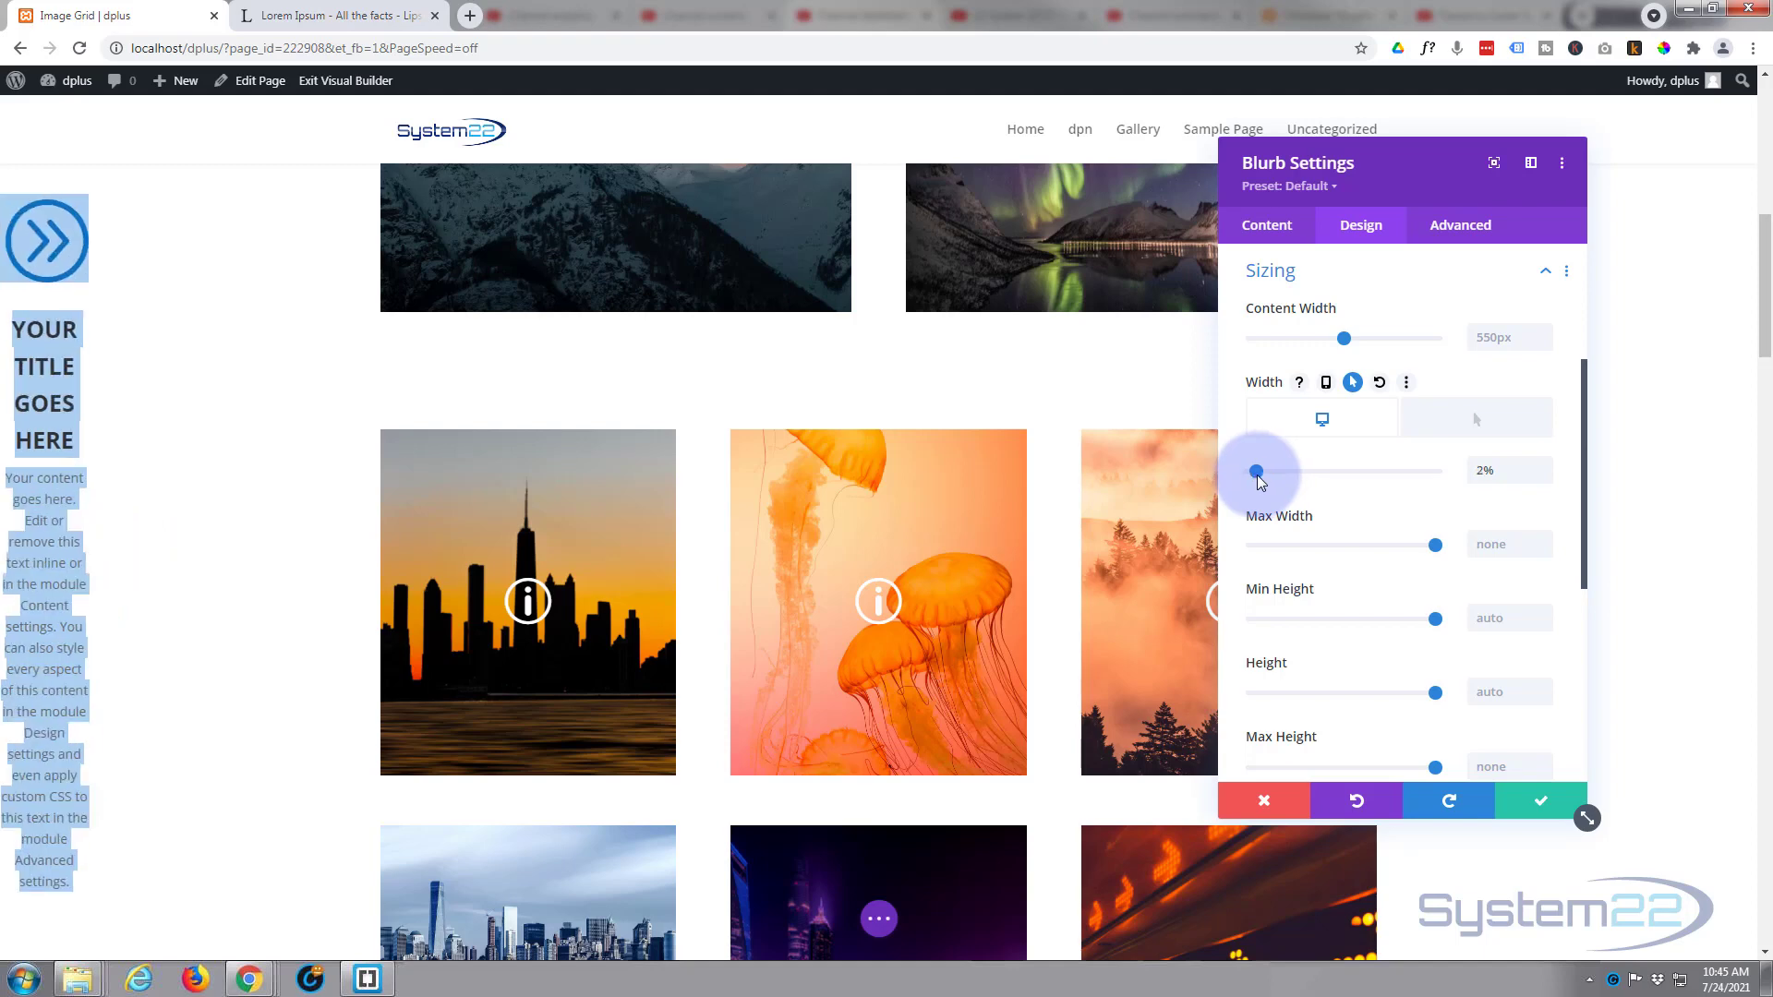
drag(1505, 471, 1468, 473)
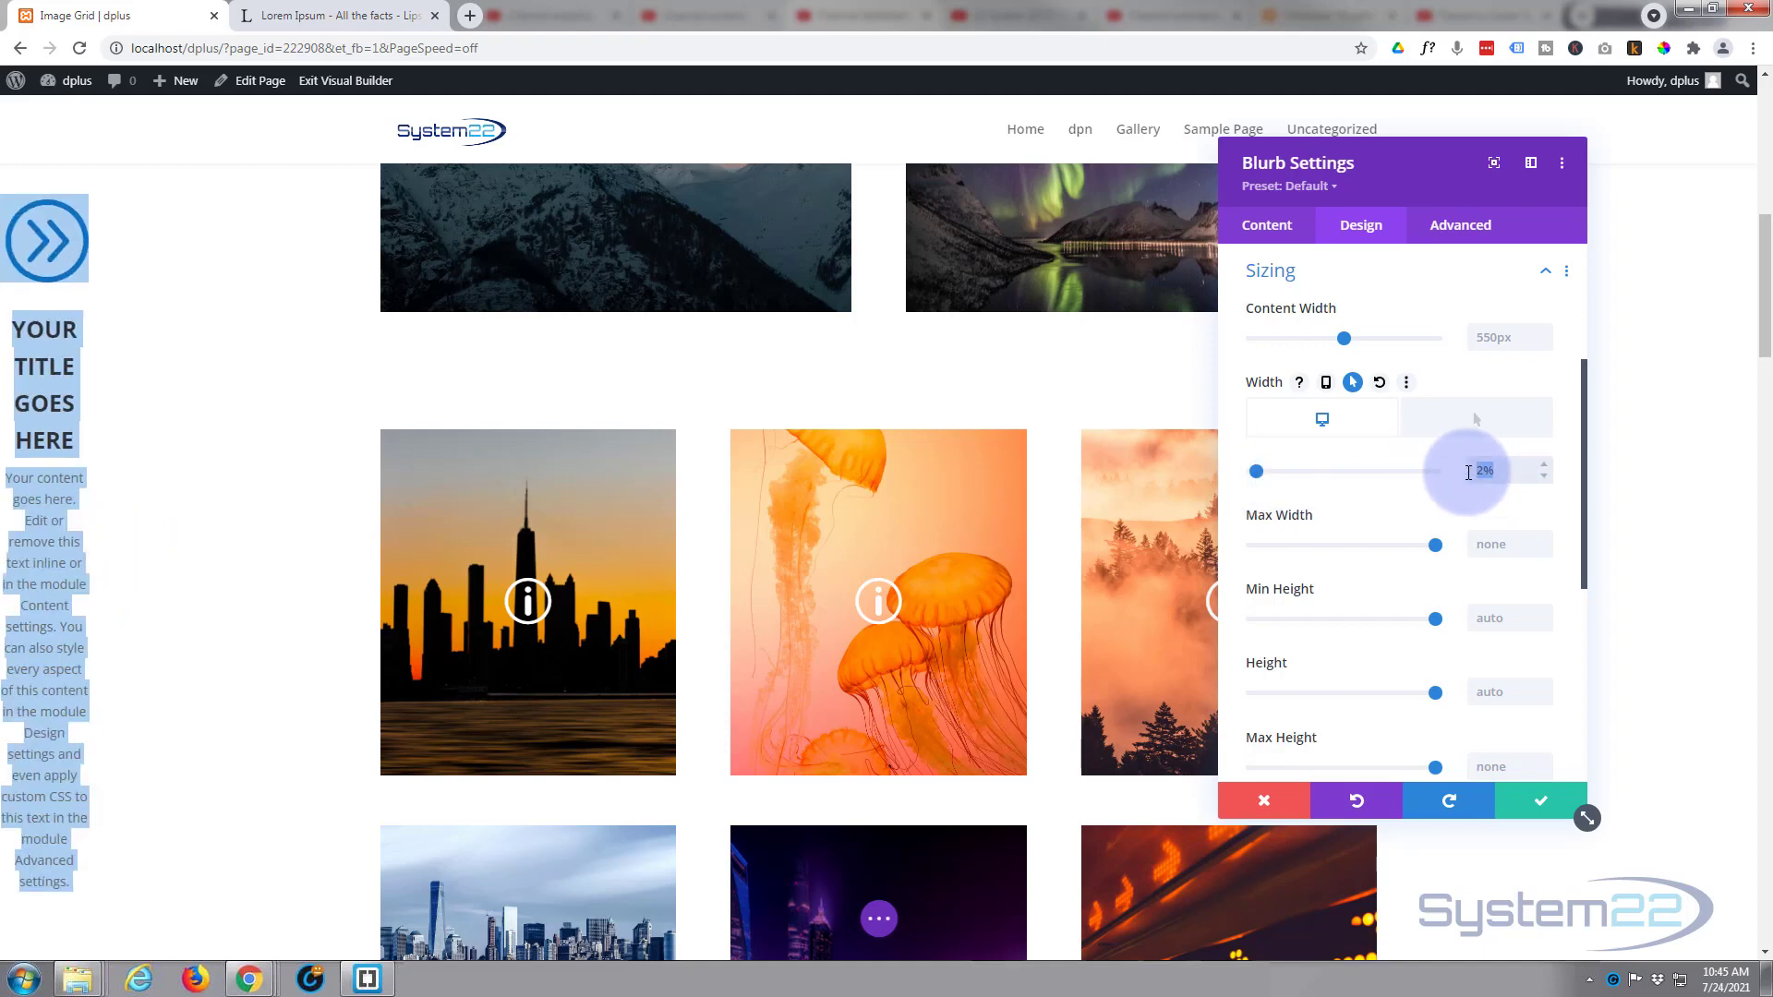
text(100px)
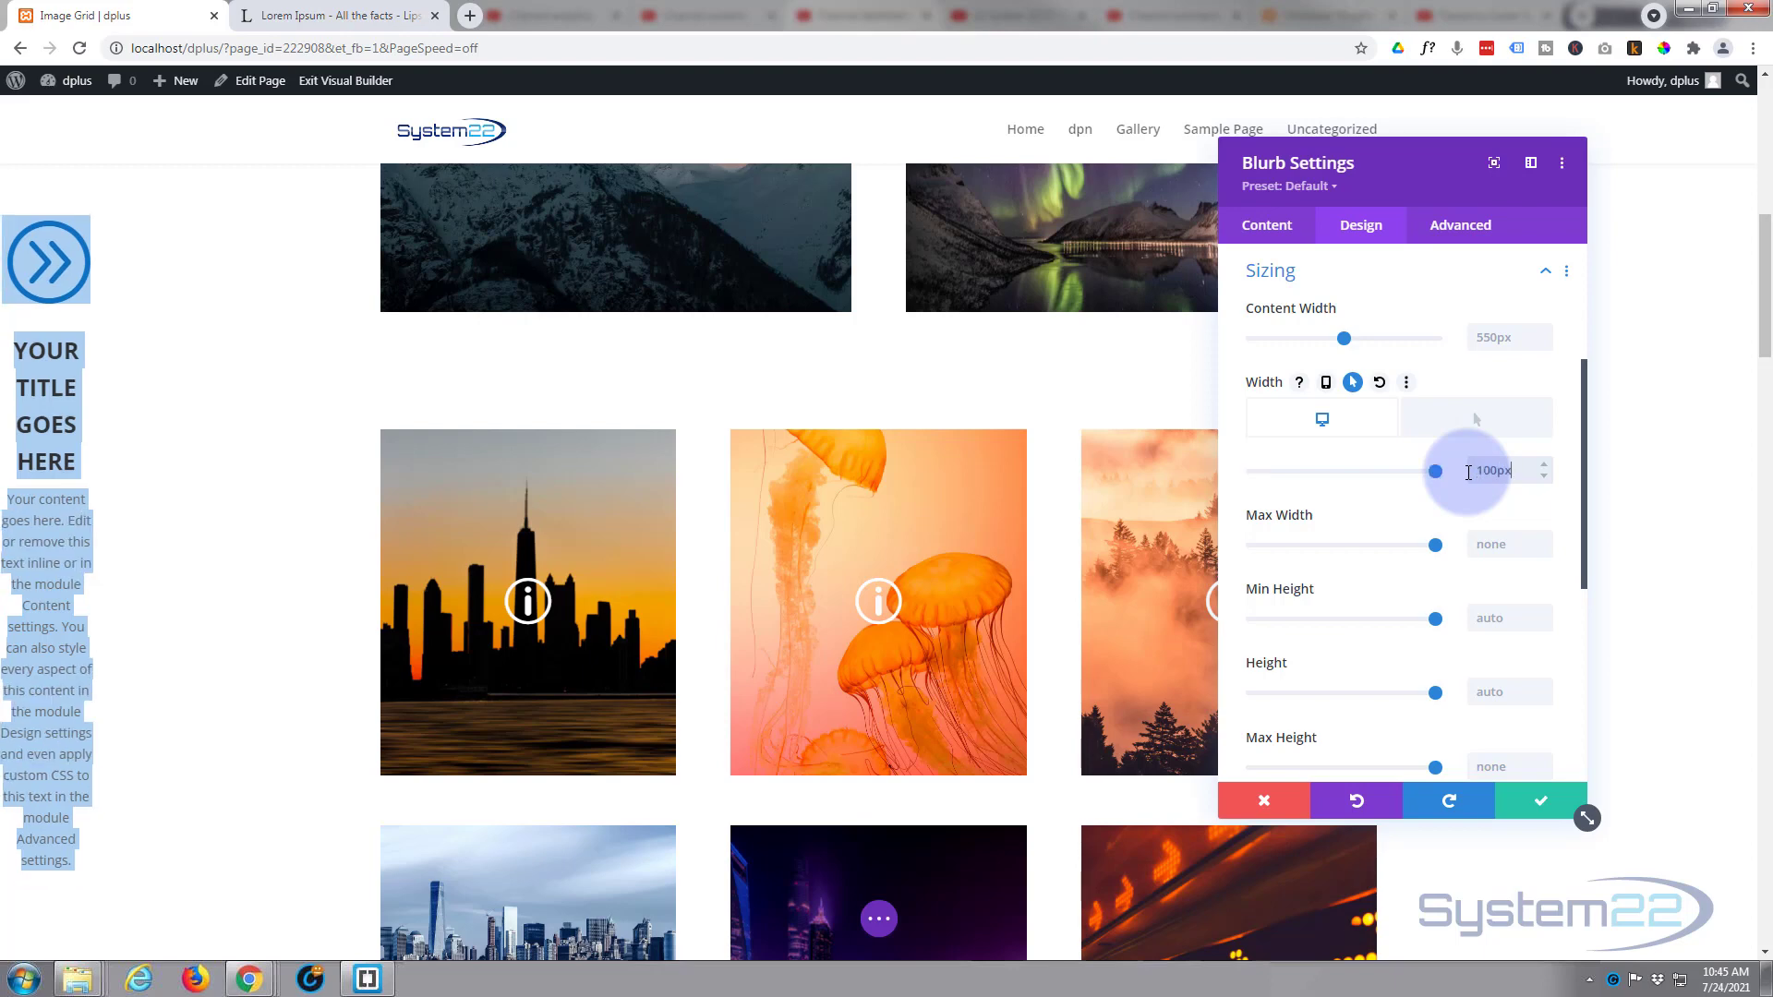
Step: Enable separate hover values for the blurb's height and set its desktop height to 100px, matching the width
double_click(1471, 473)
right_click(1489, 472)
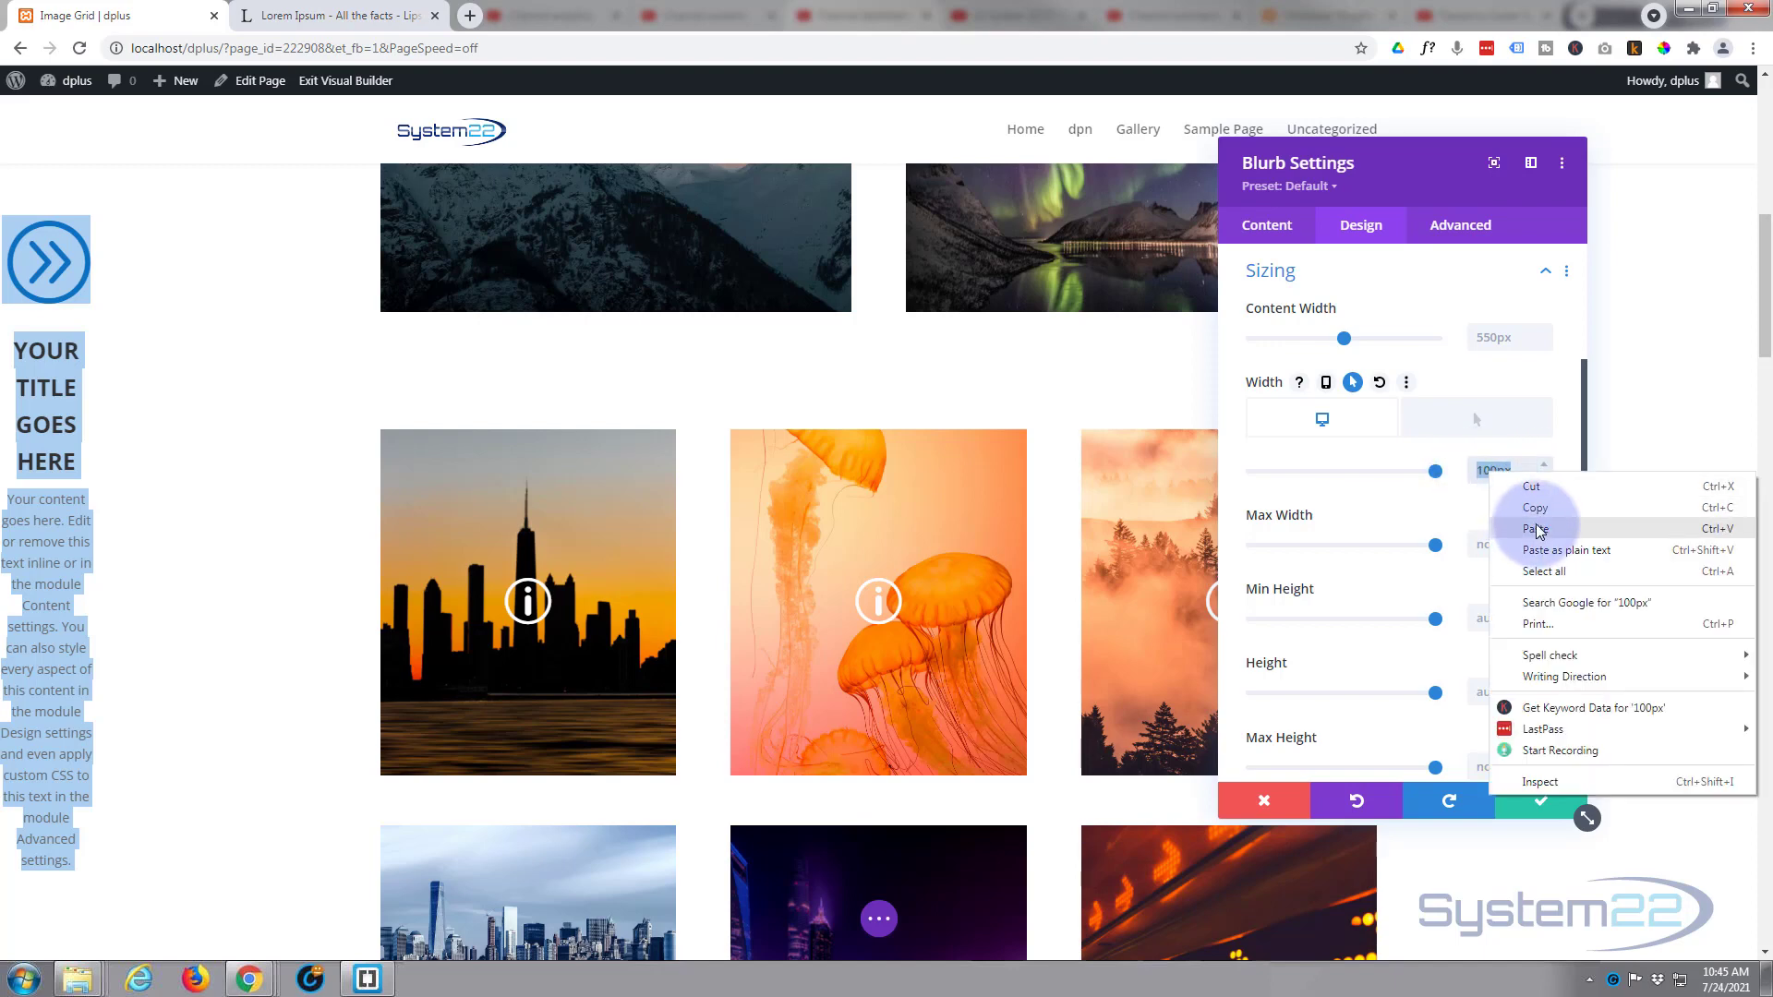
click(1536, 517)
scroll(1487, 554, down, 1)
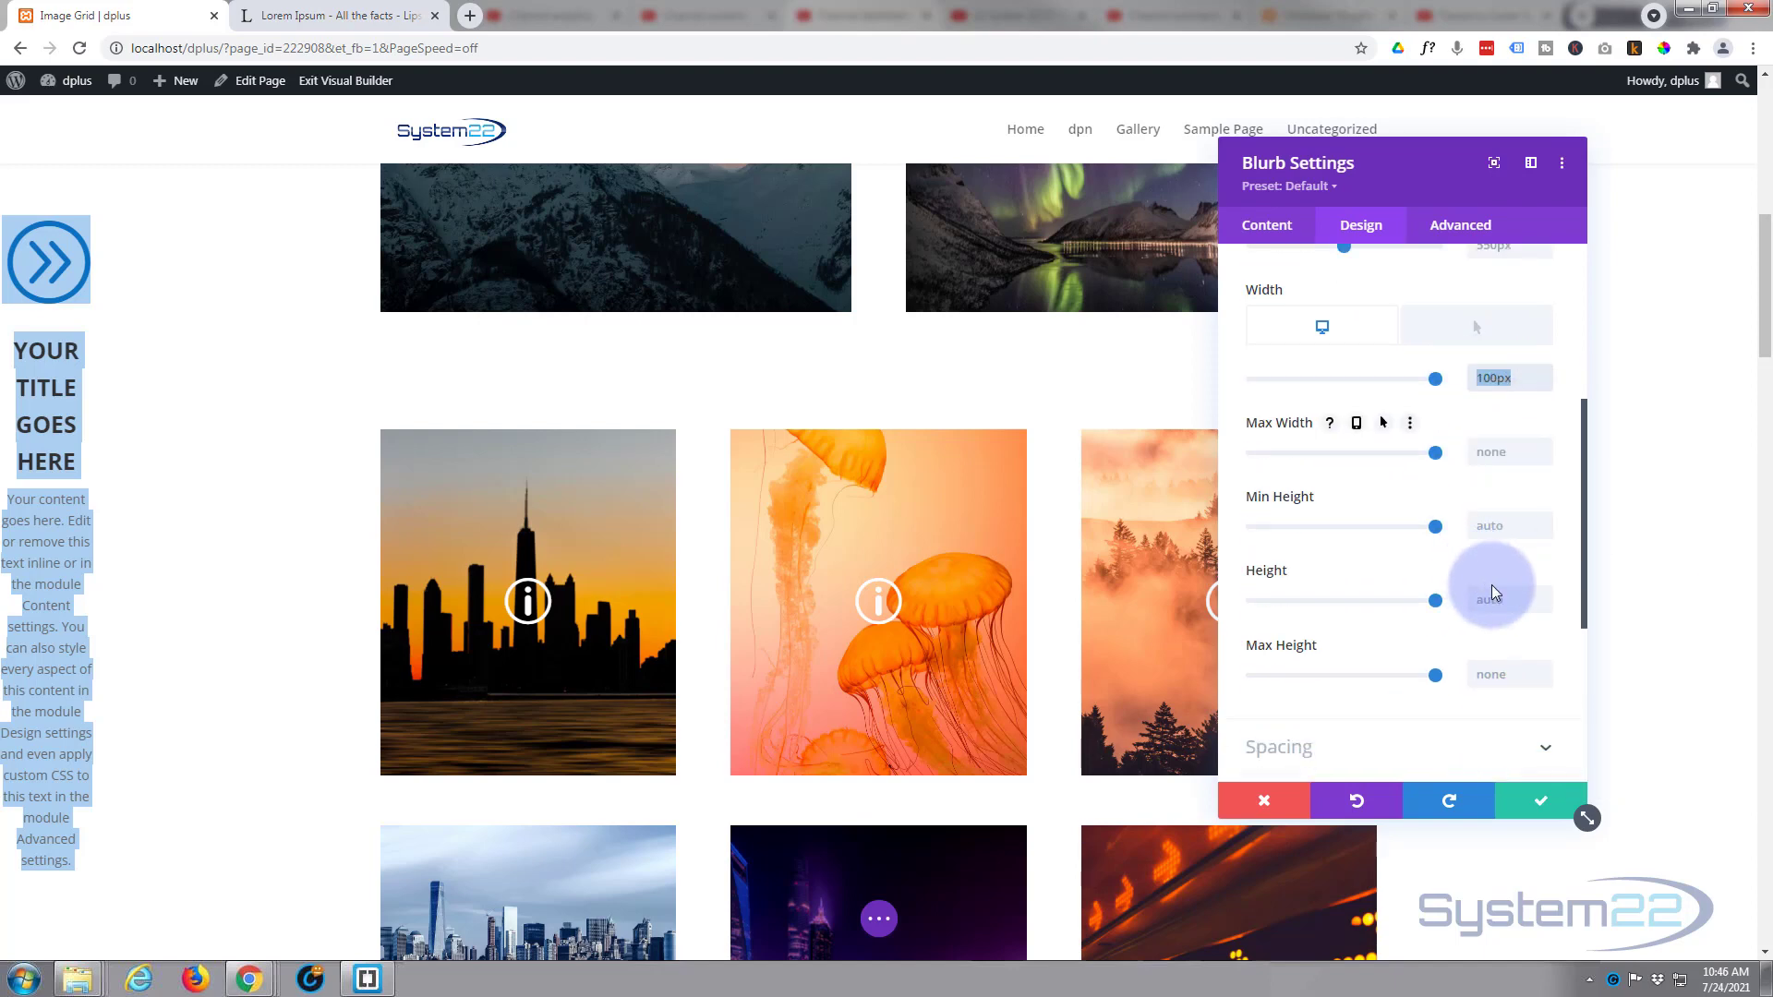
click(1487, 597)
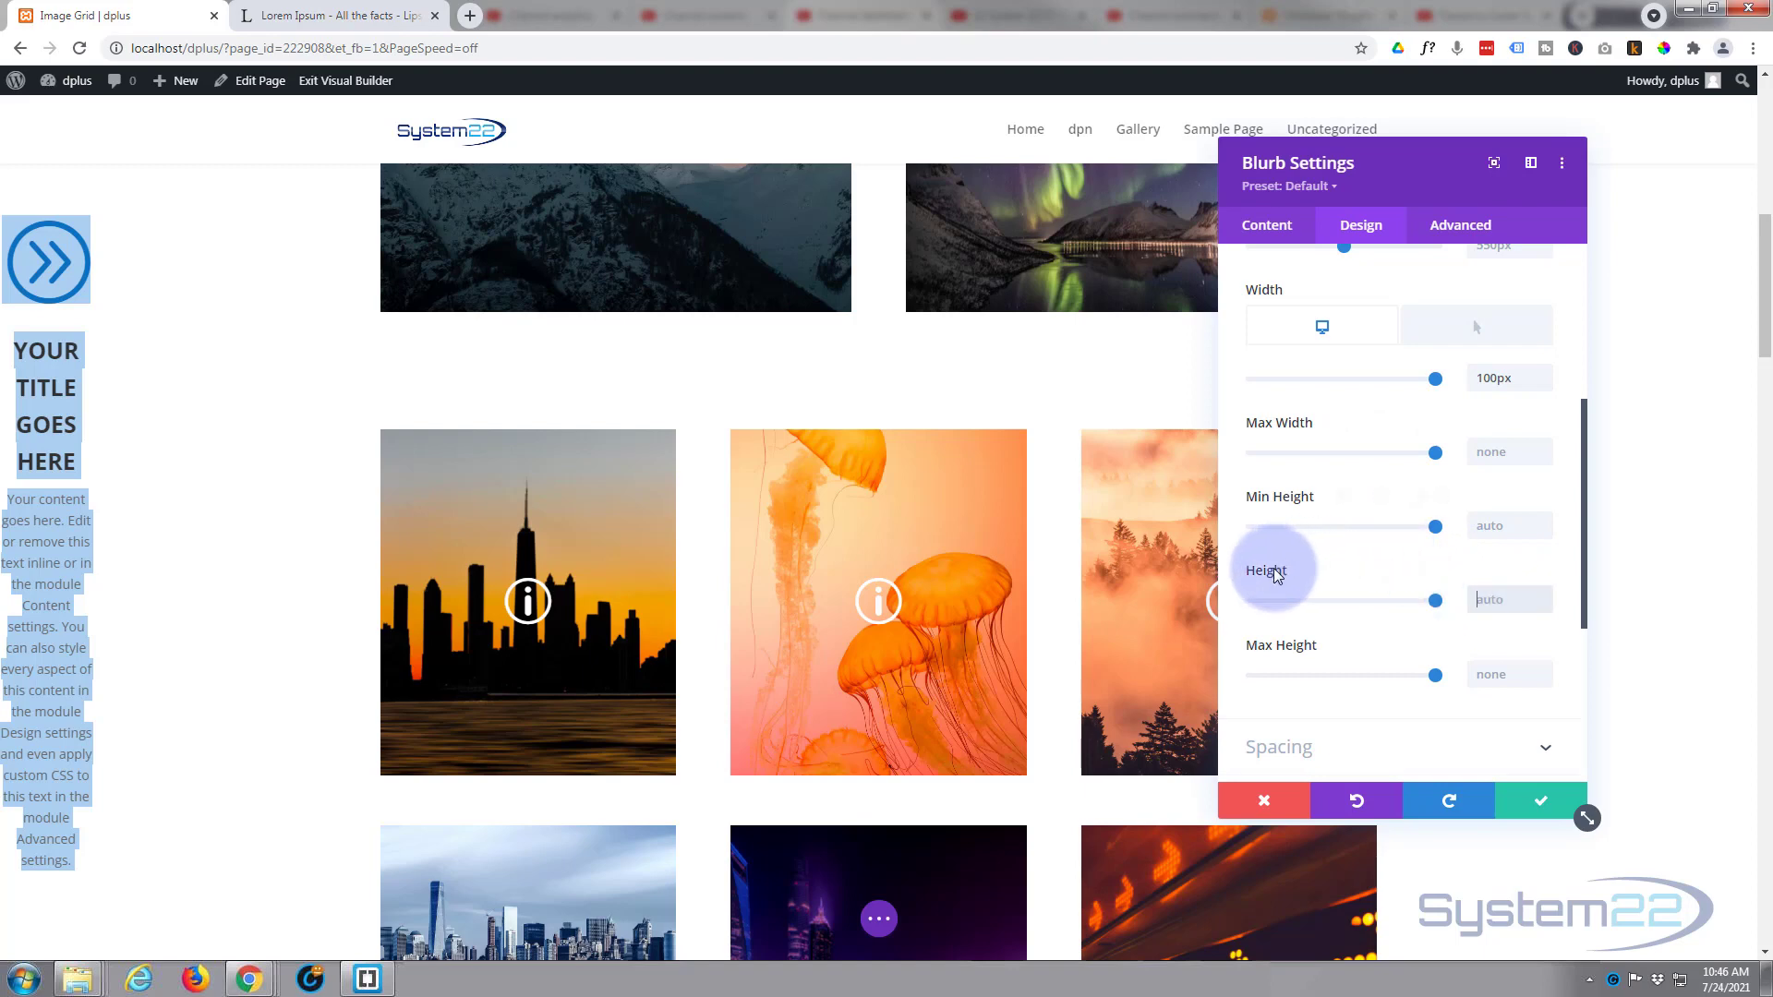
click(1334, 571)
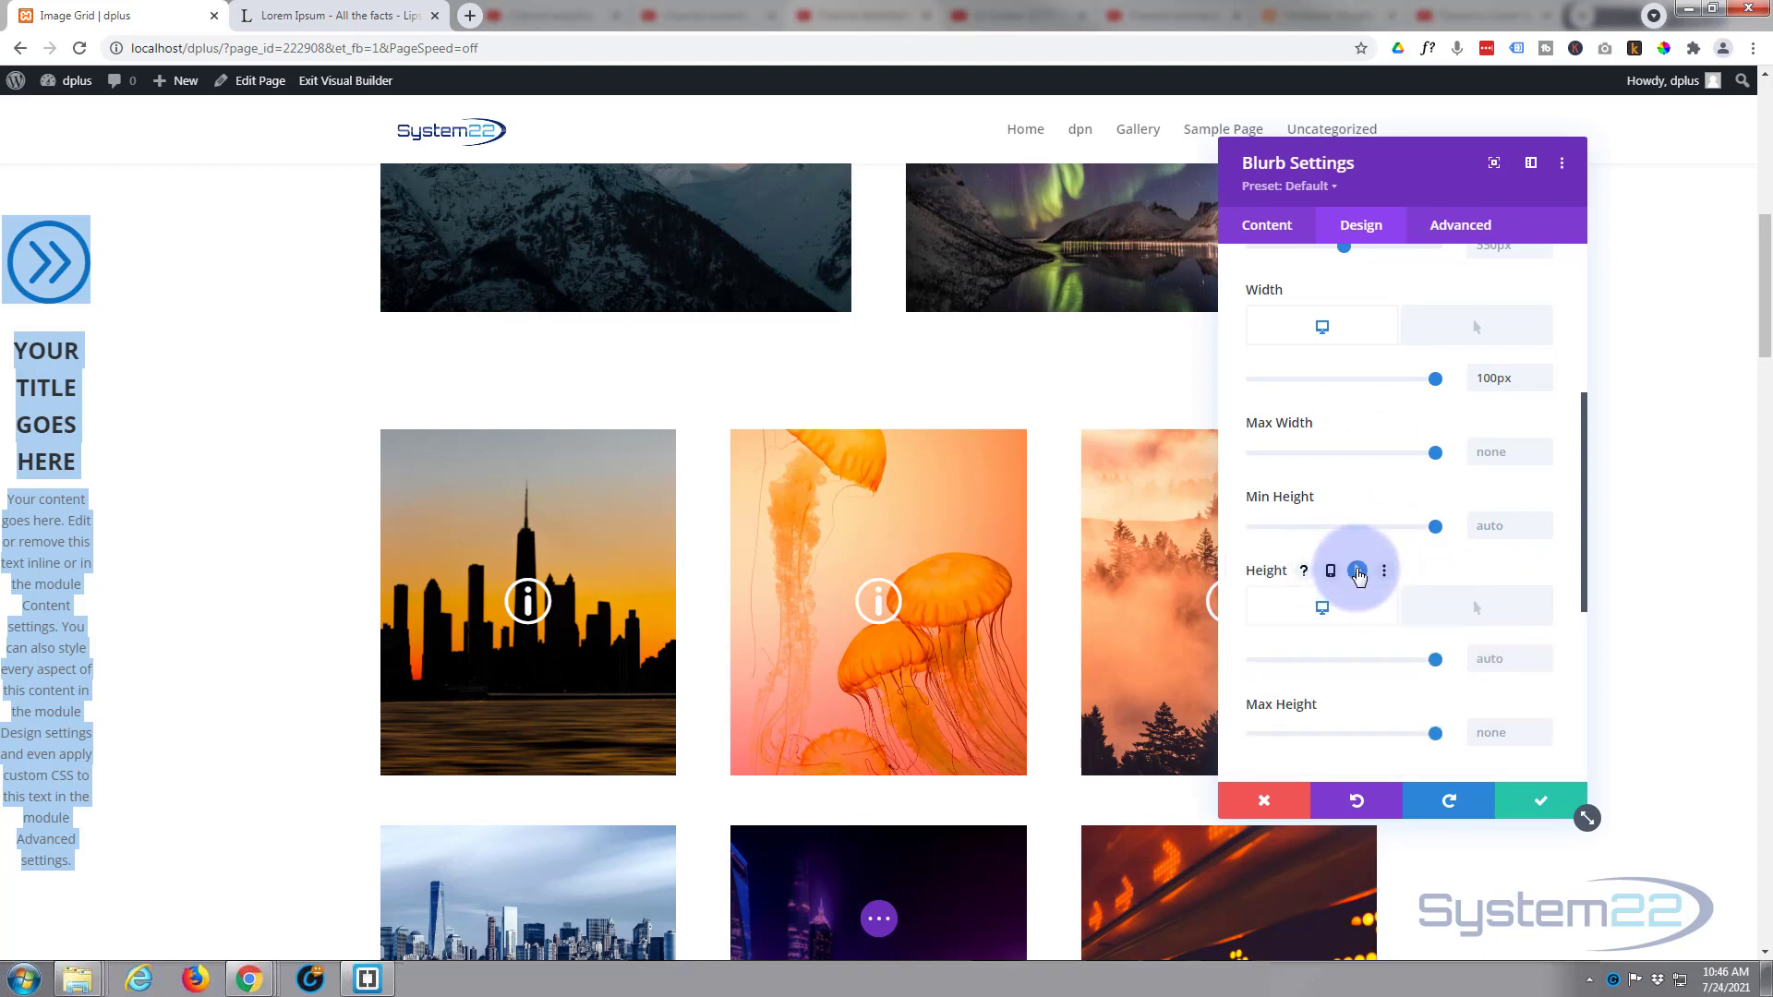
click(1481, 657)
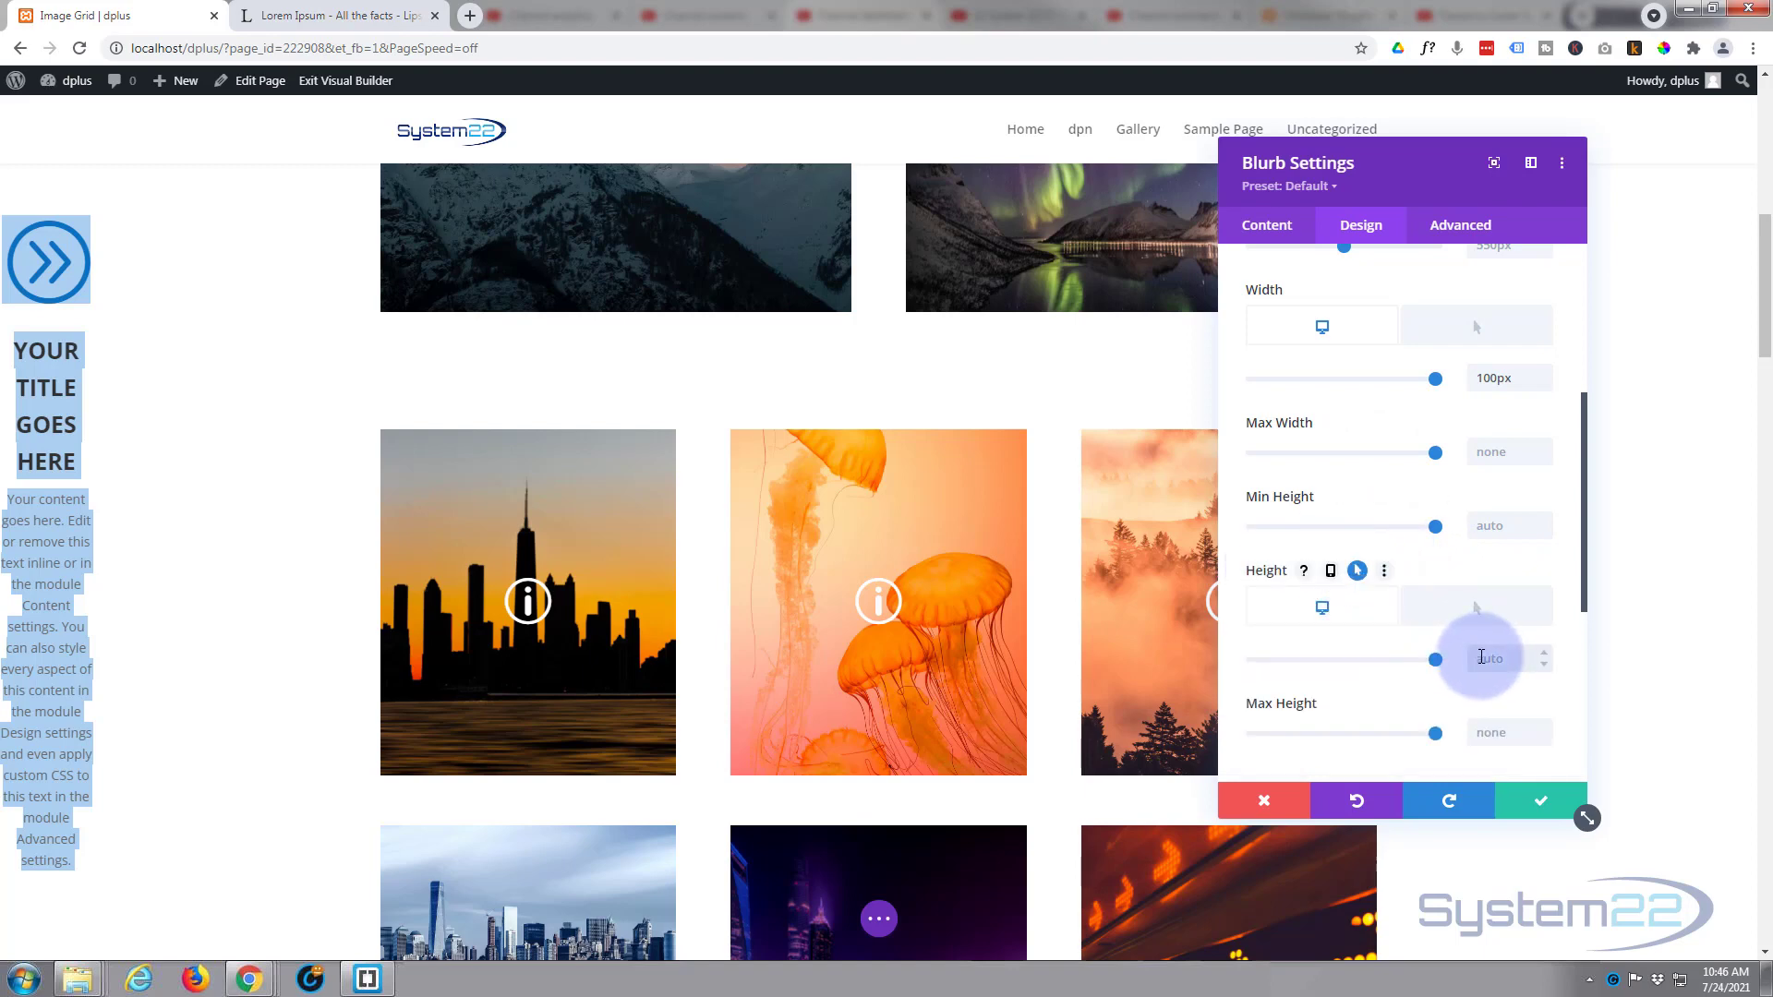
text(100px)
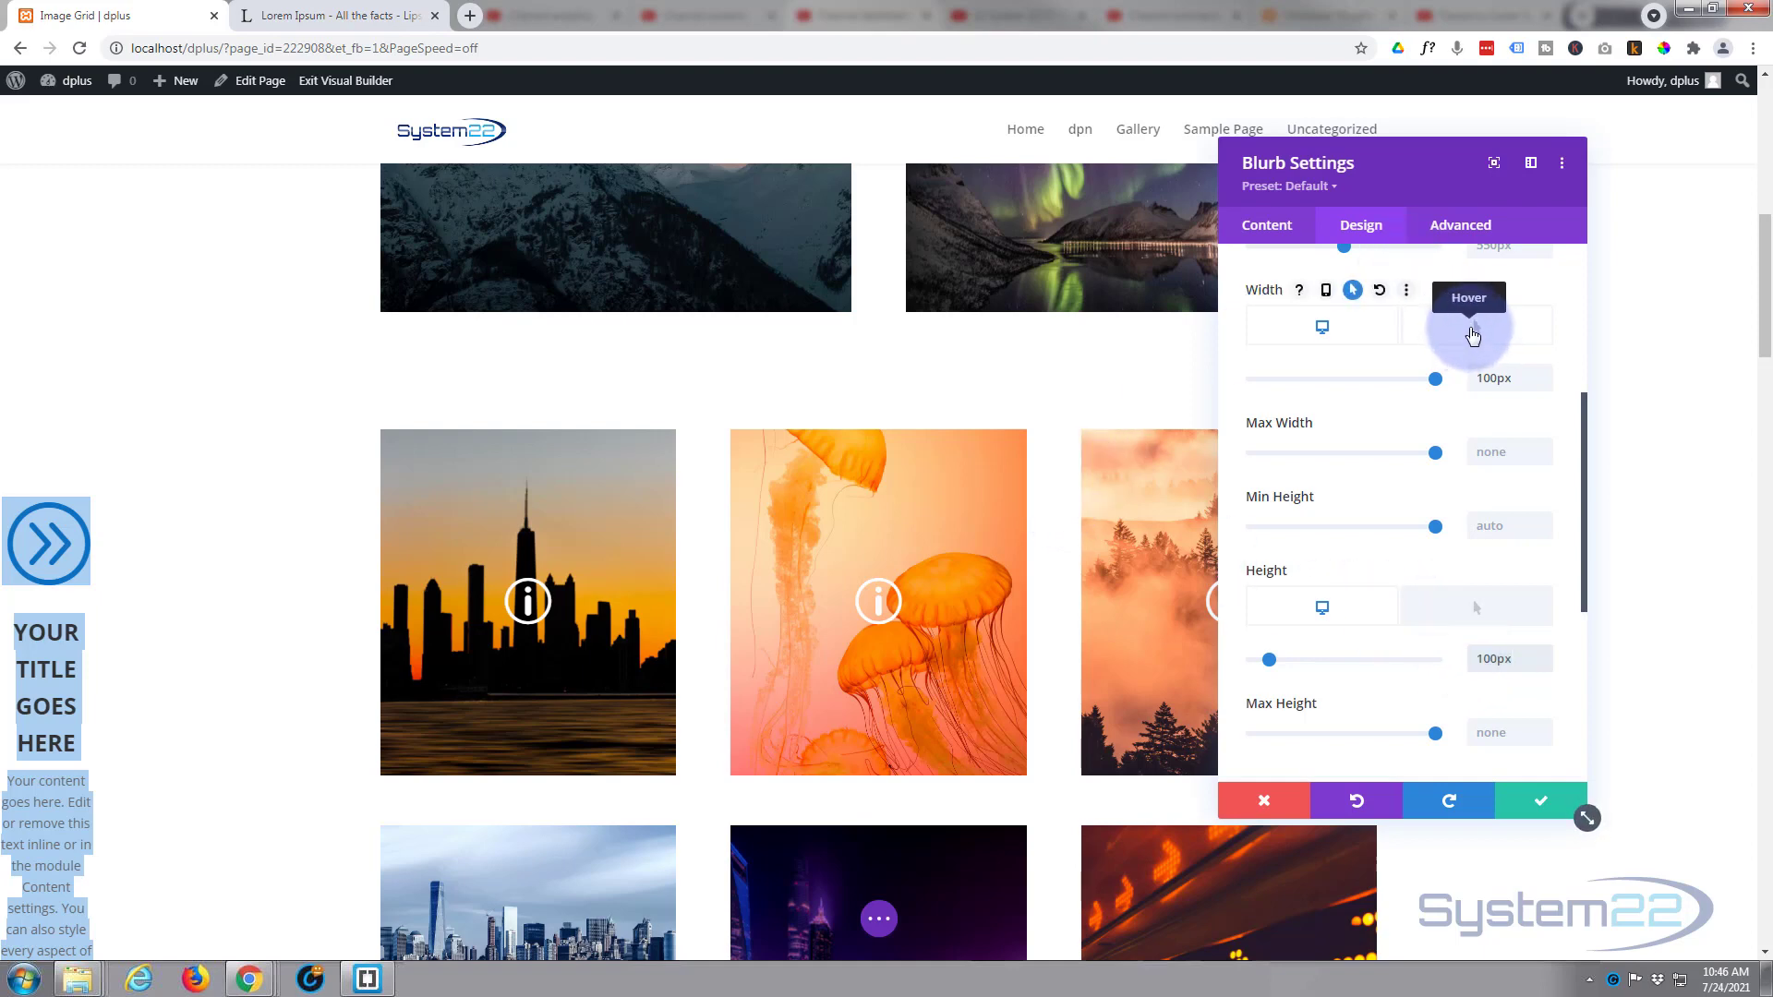
Step: Set the blurb's hover-state width to 100% and height to 60%, and close the sizing options
click(1473, 334)
click(1492, 378)
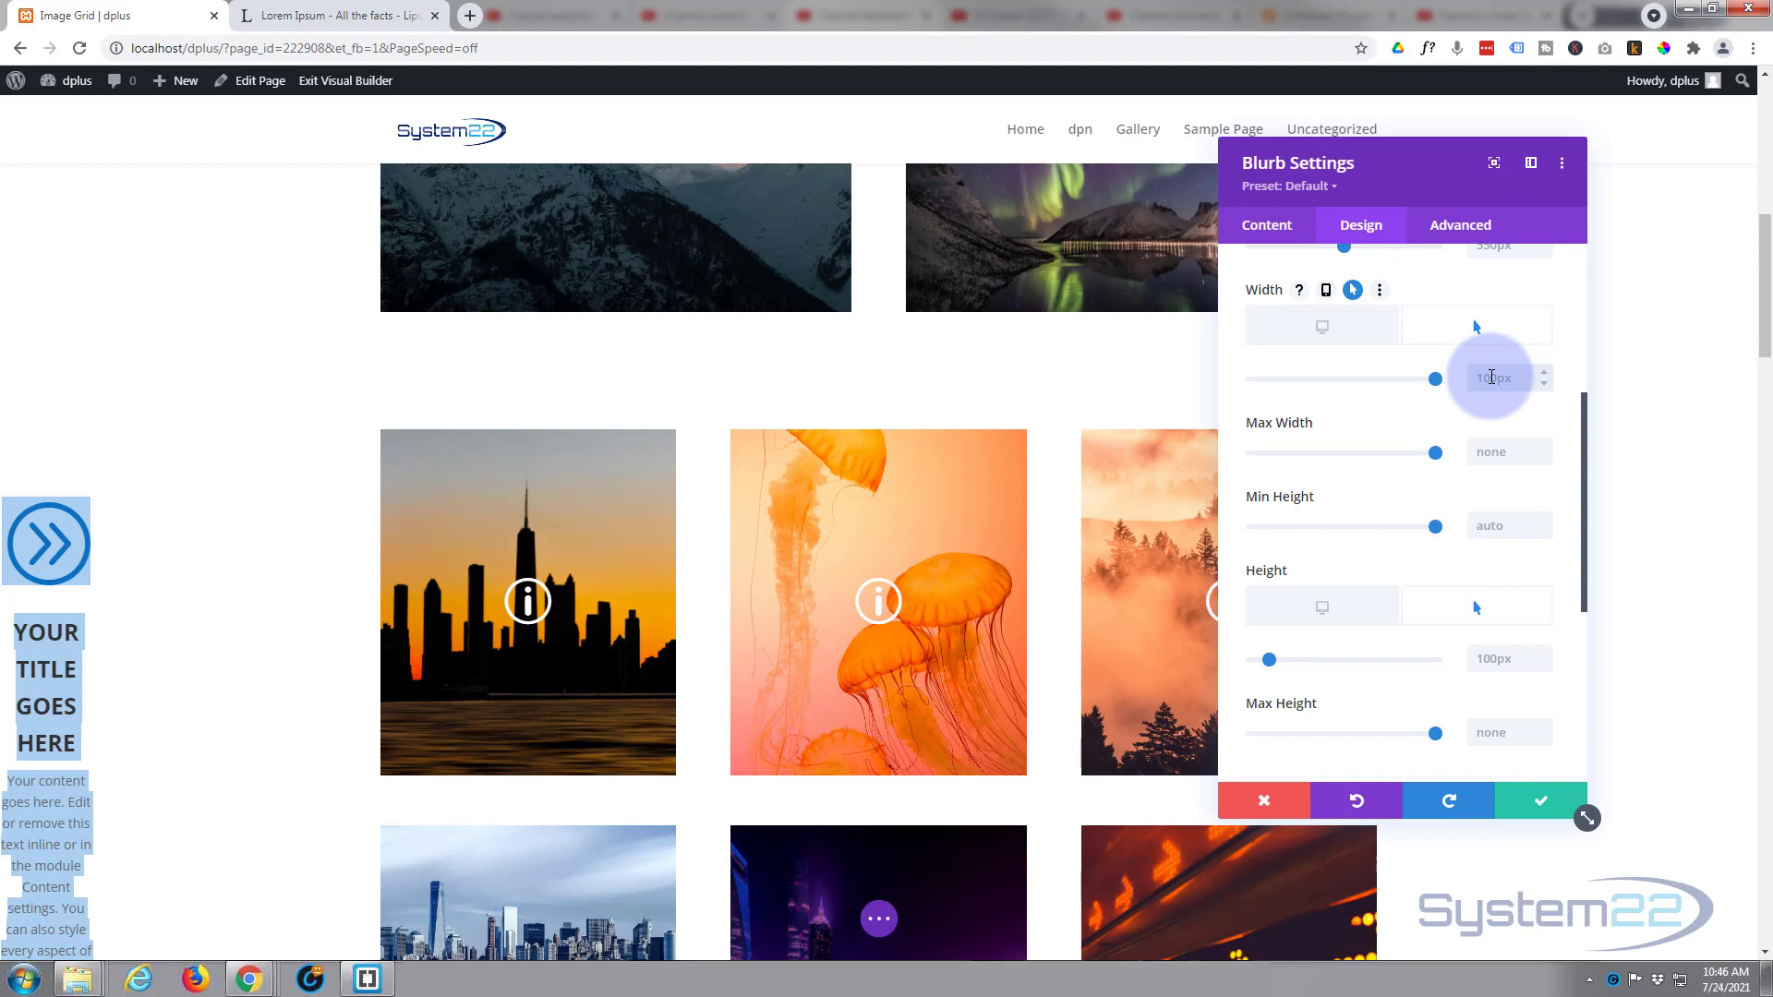
text(100%)
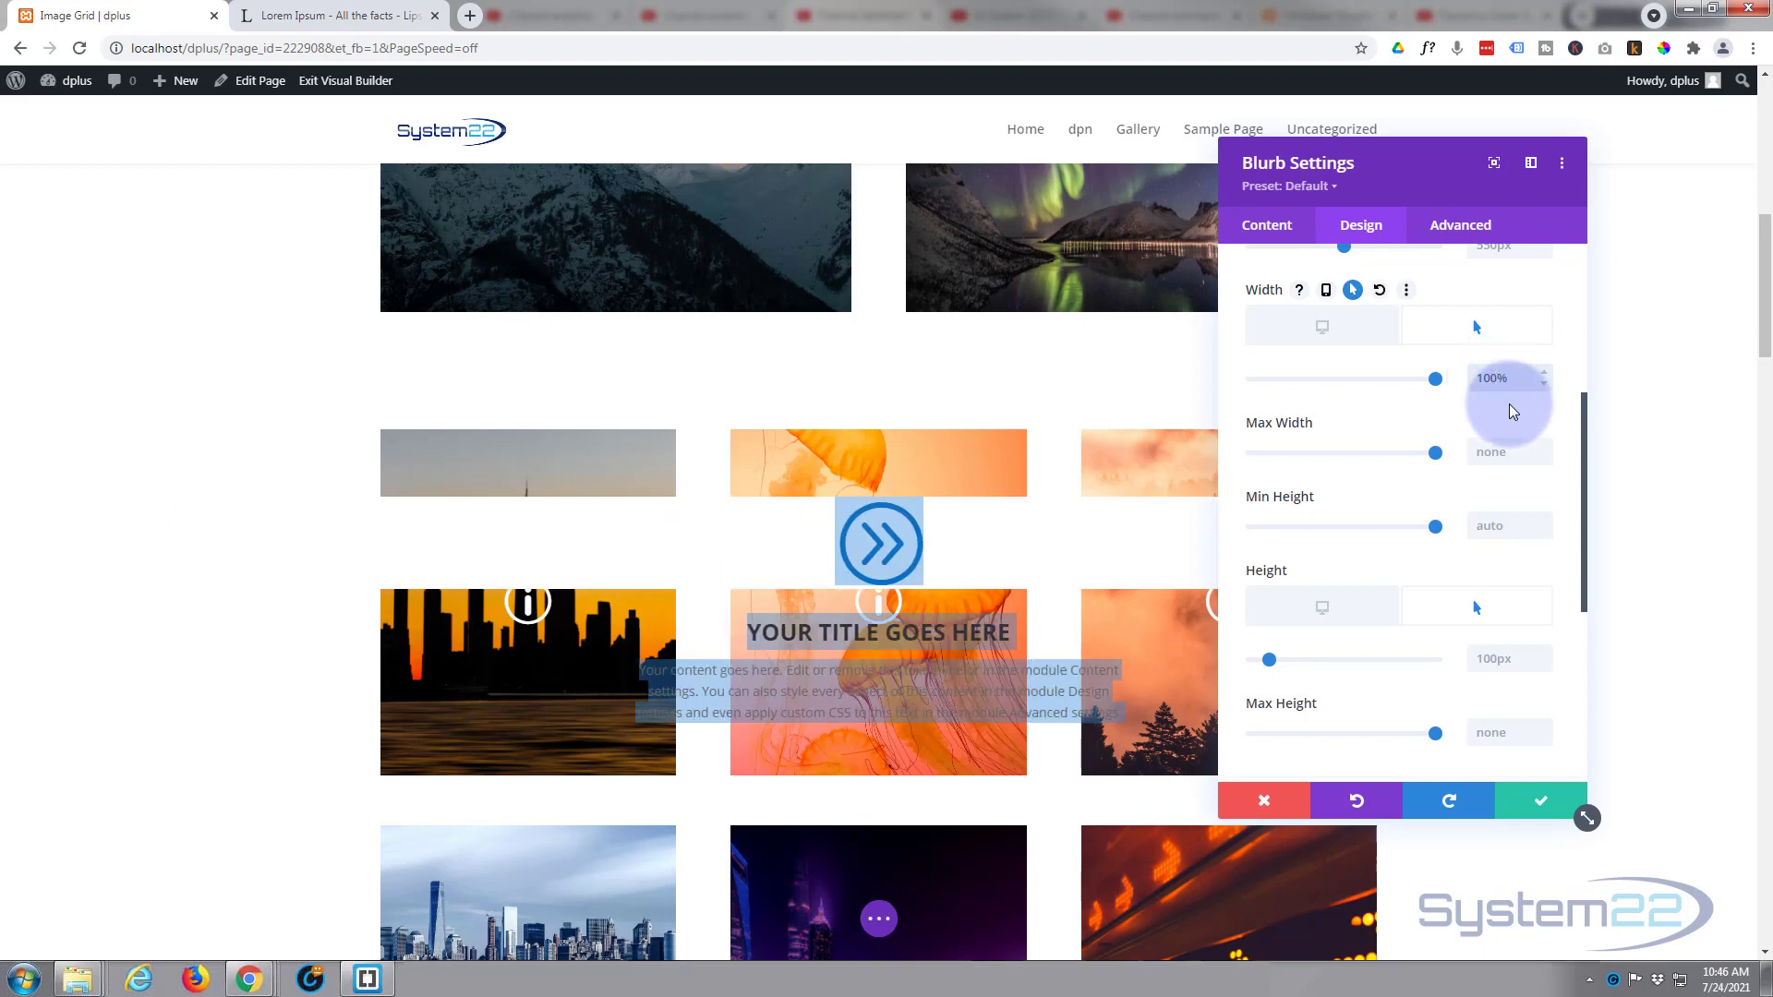
click(1481, 612)
click(1489, 659)
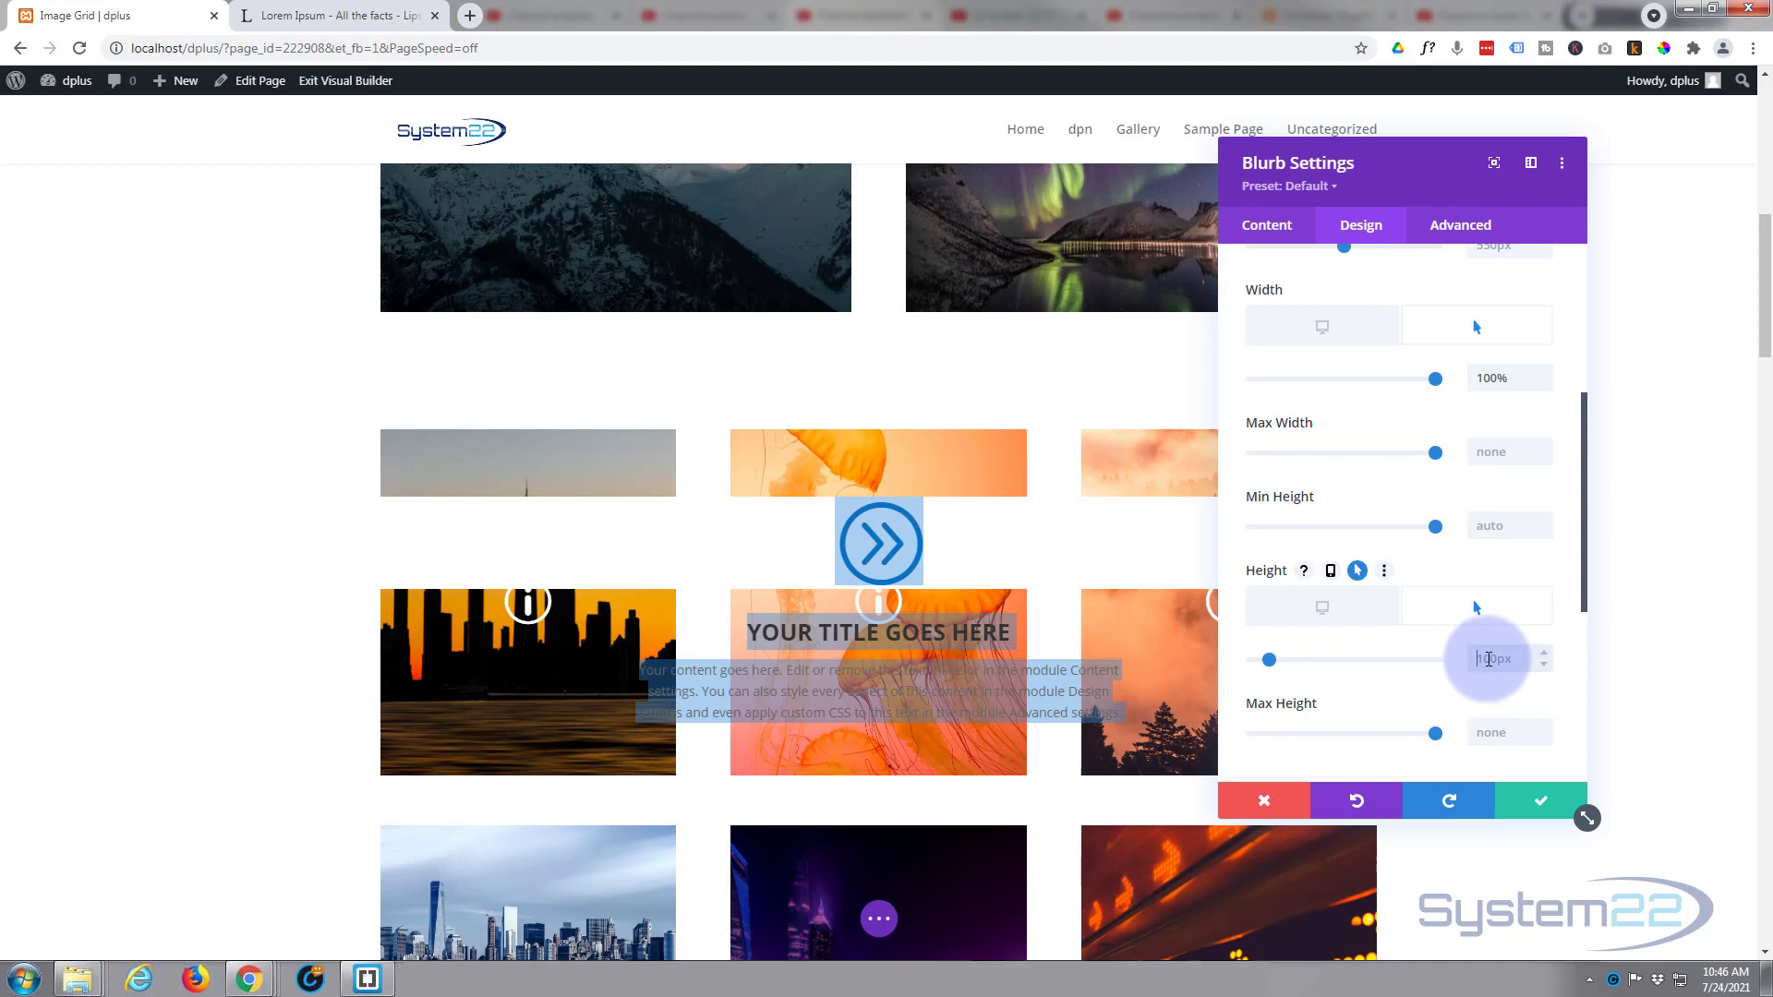
text(60%)
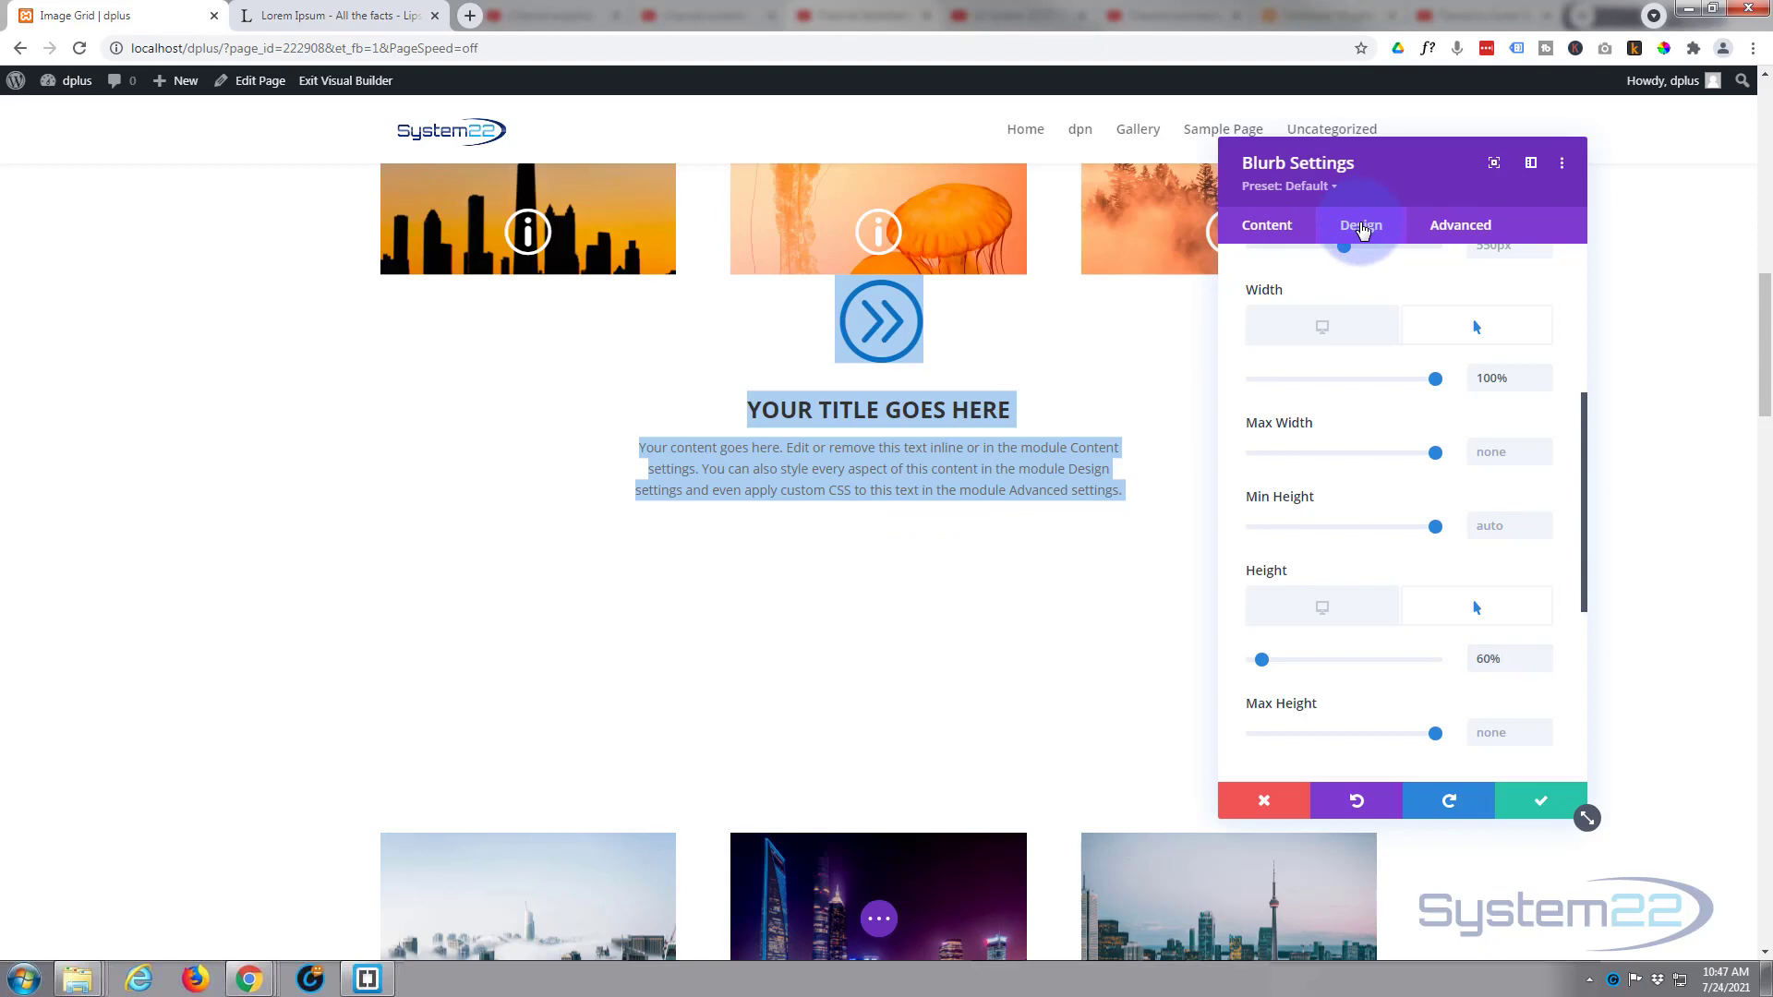
scroll(1346, 341, up, 2)
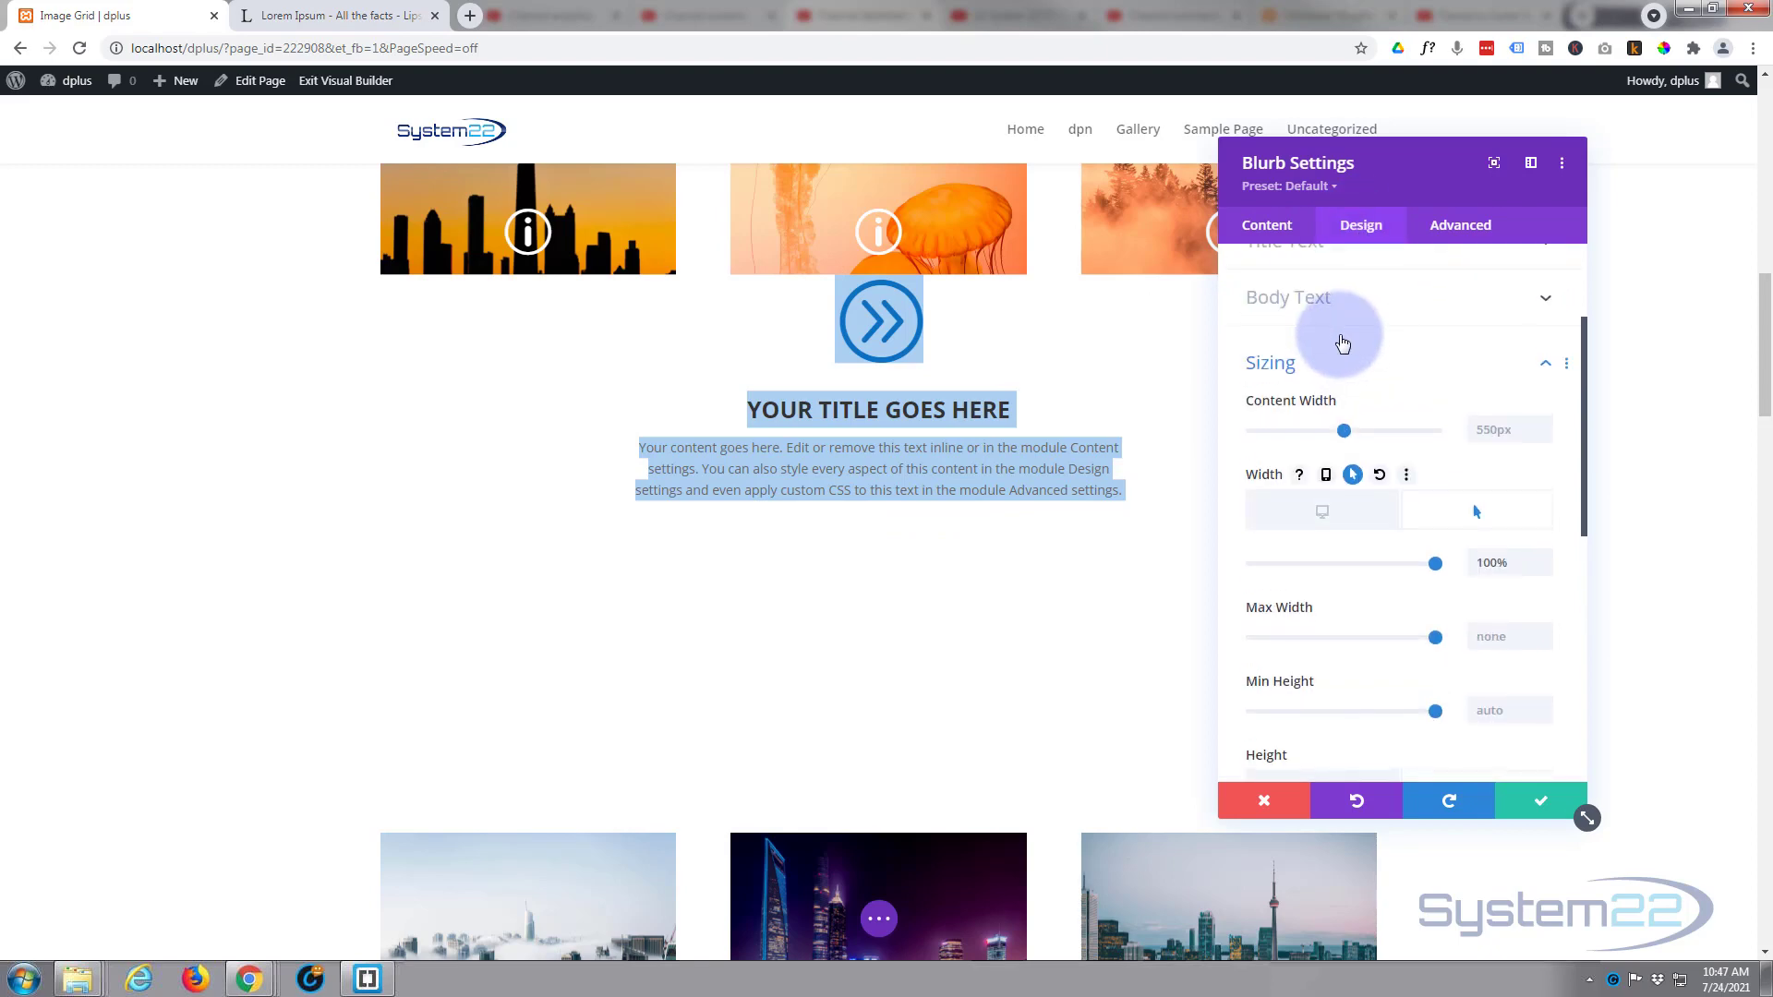
click(1338, 368)
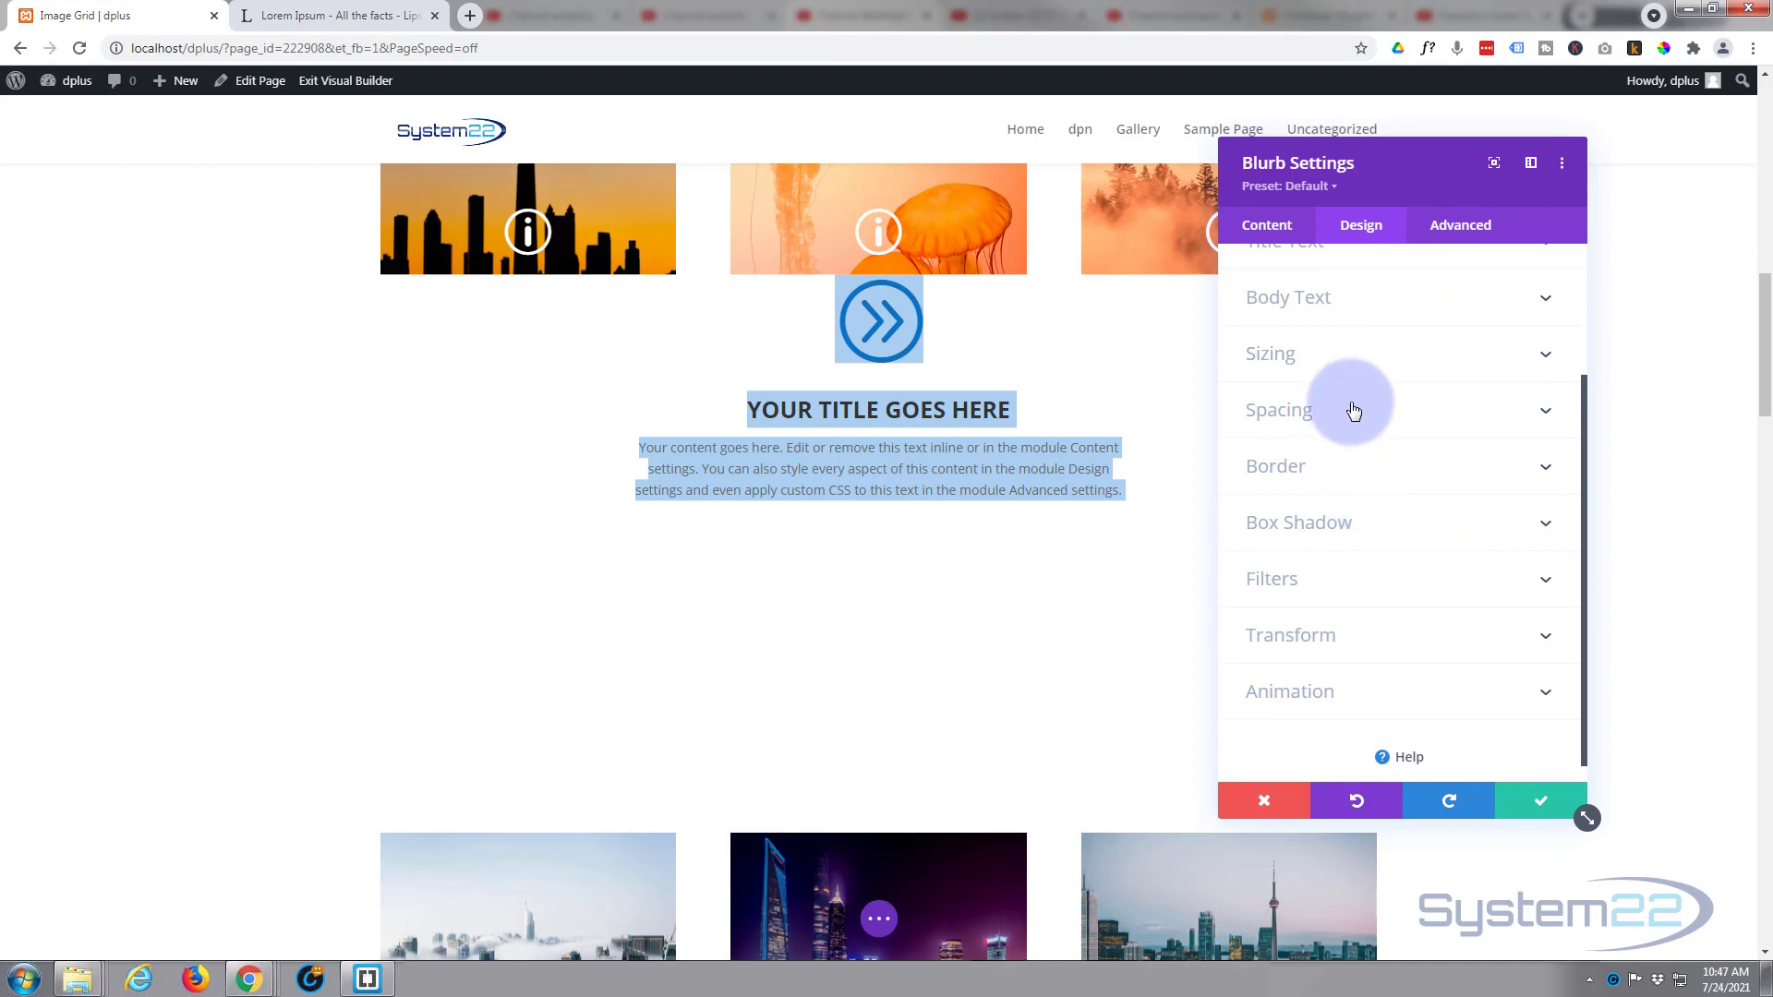
Step: Set the blurb's top padding to 100px in the spacing options
click(1353, 410)
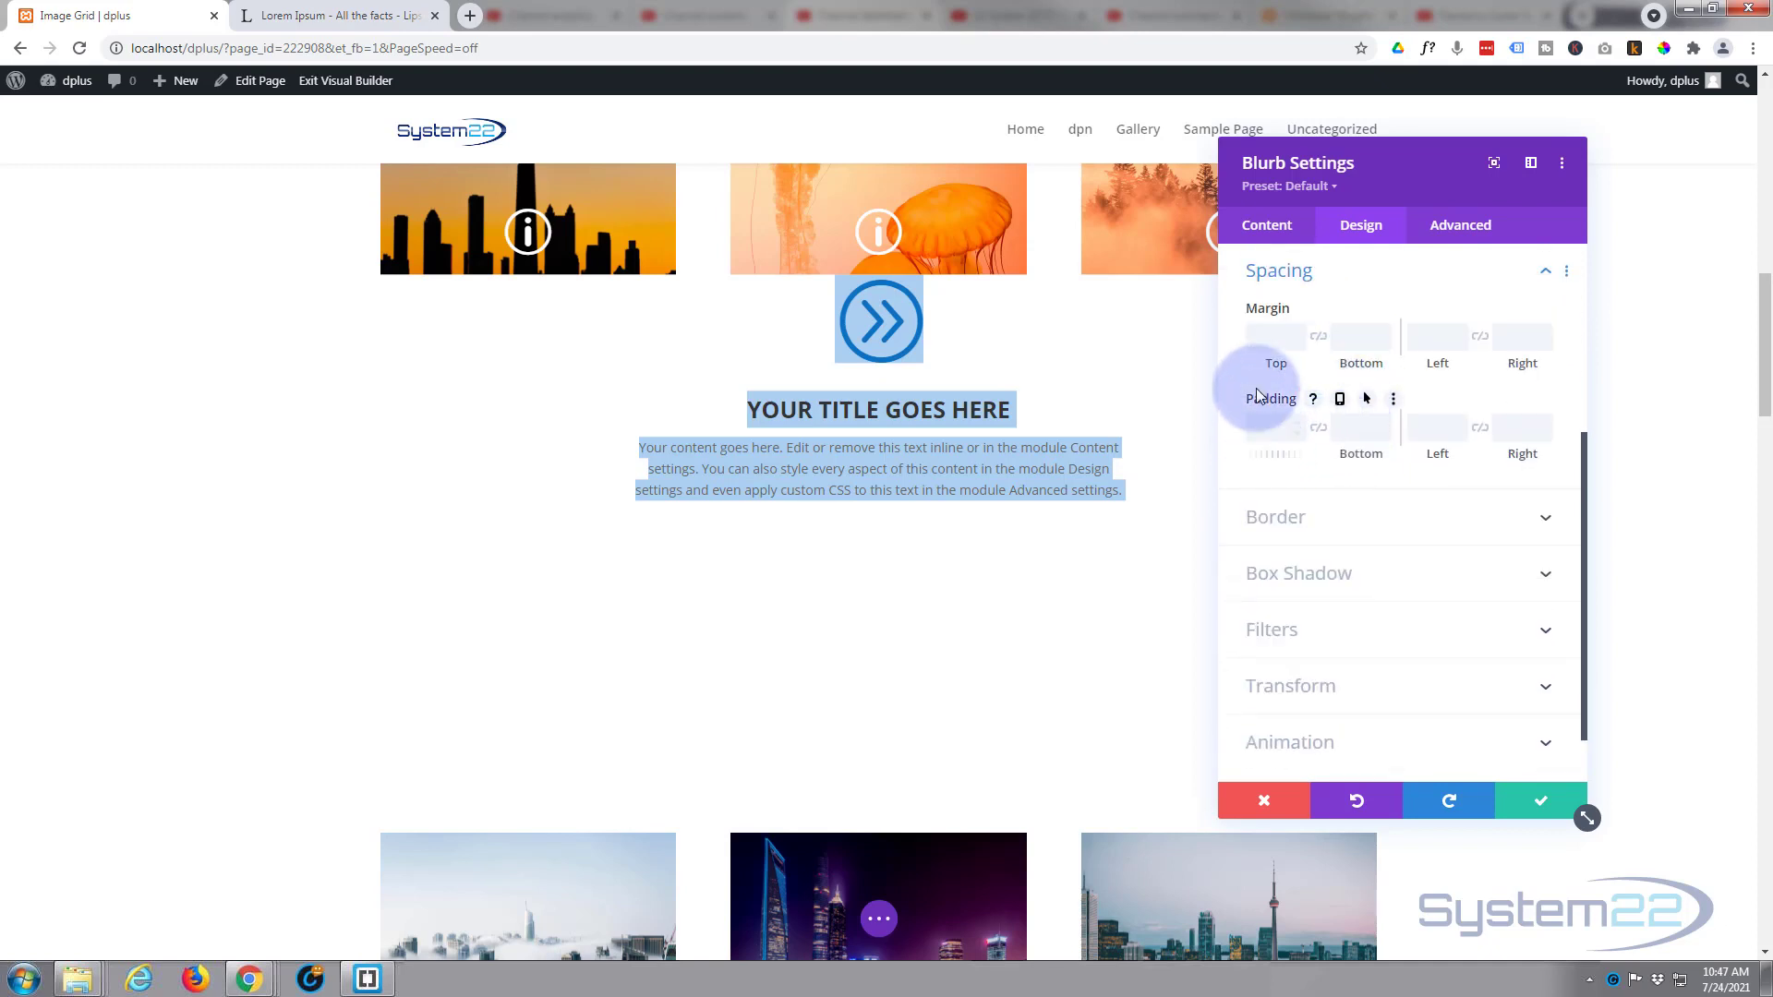
click(1262, 422)
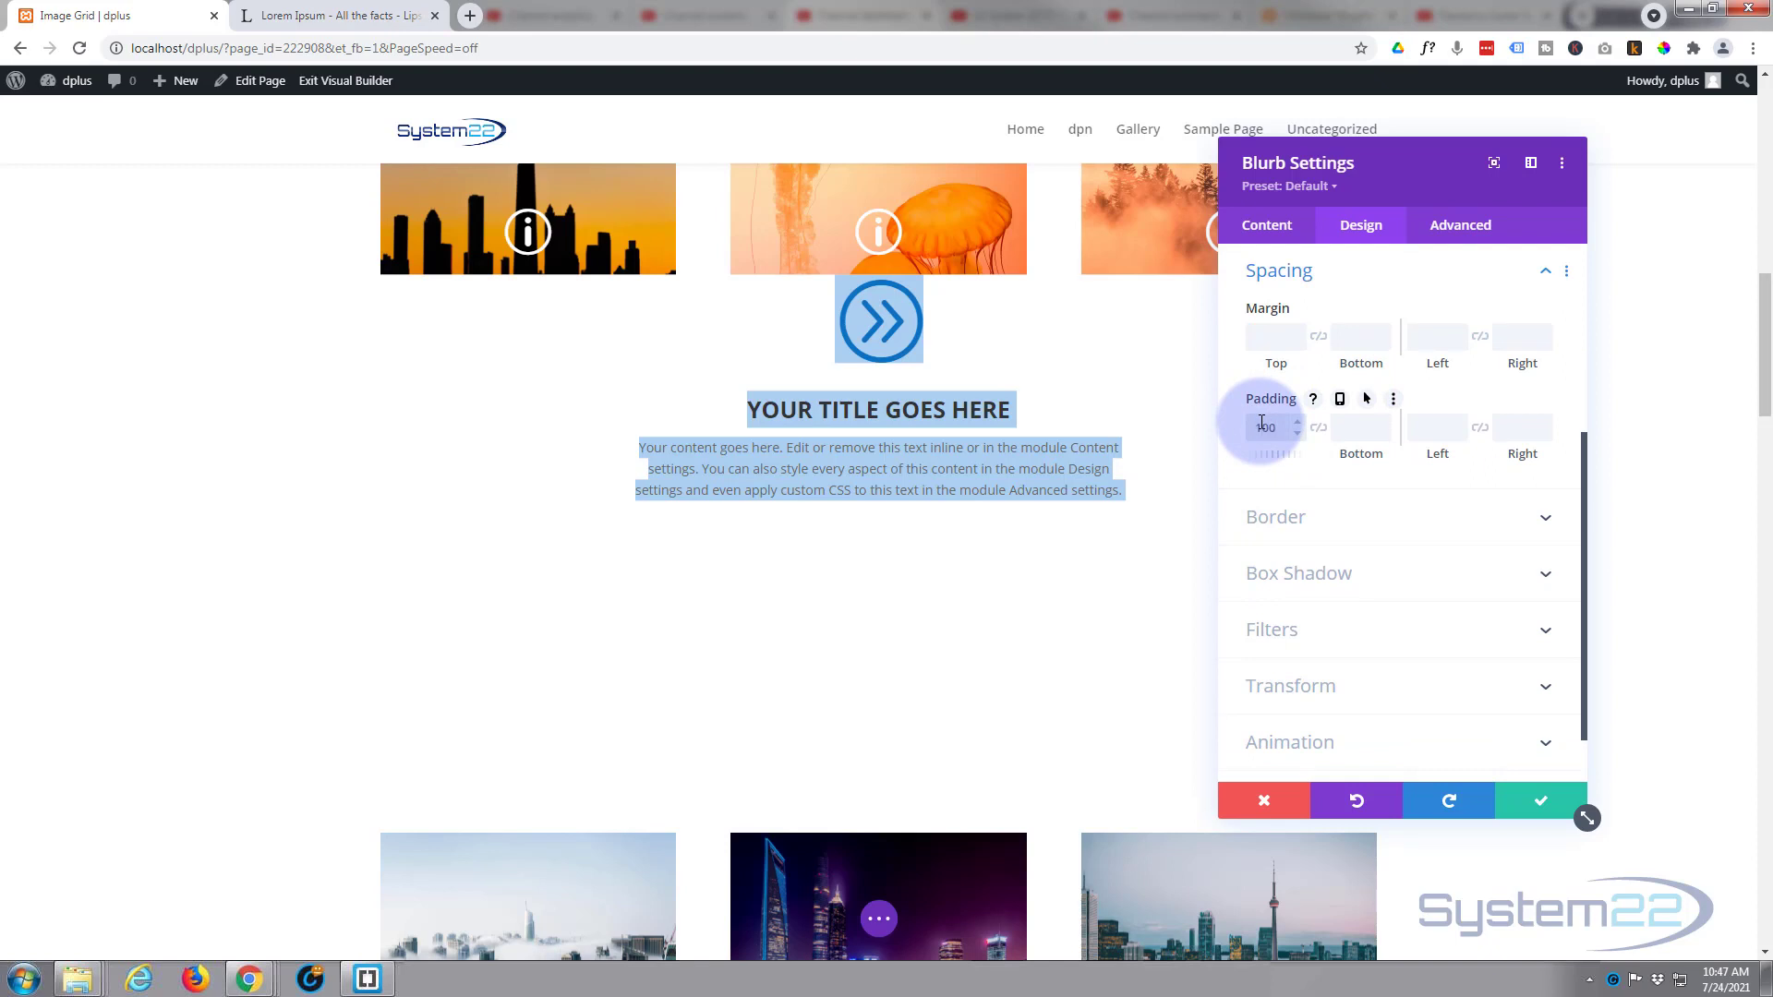
text(100)
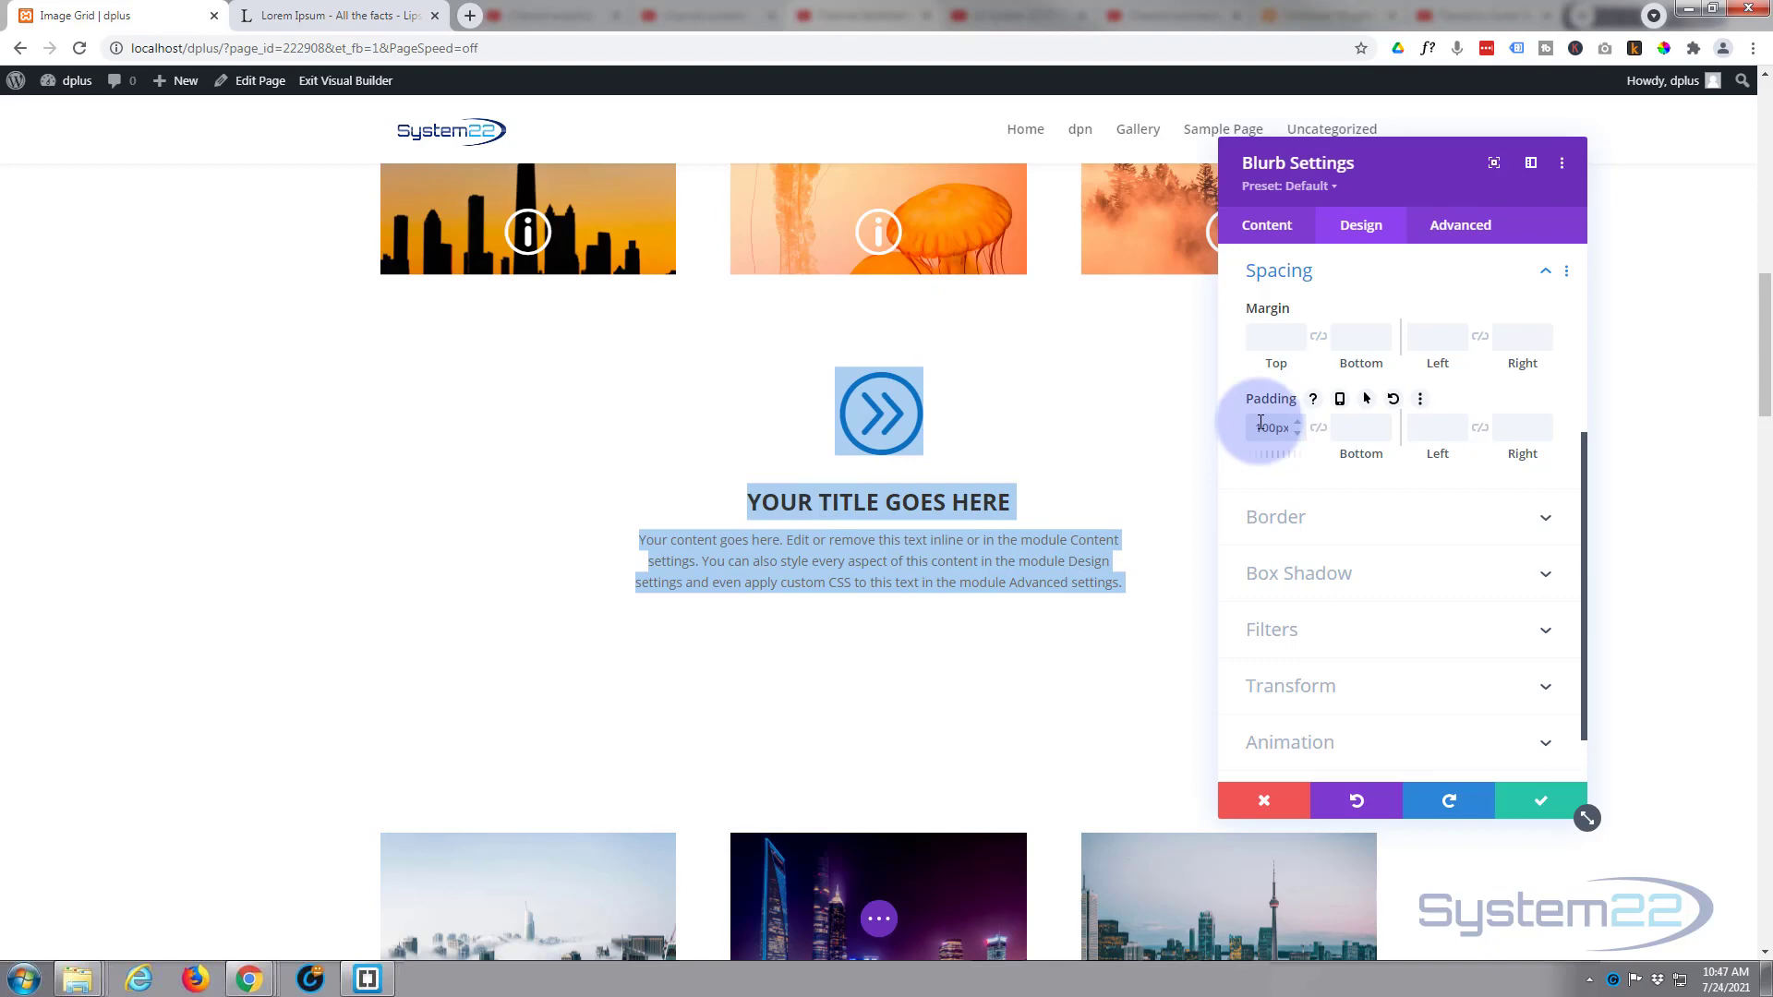
Step: Compare box shadow presets on the blurb and apply the one that casts a shadow along the bottom edge
click(1385, 588)
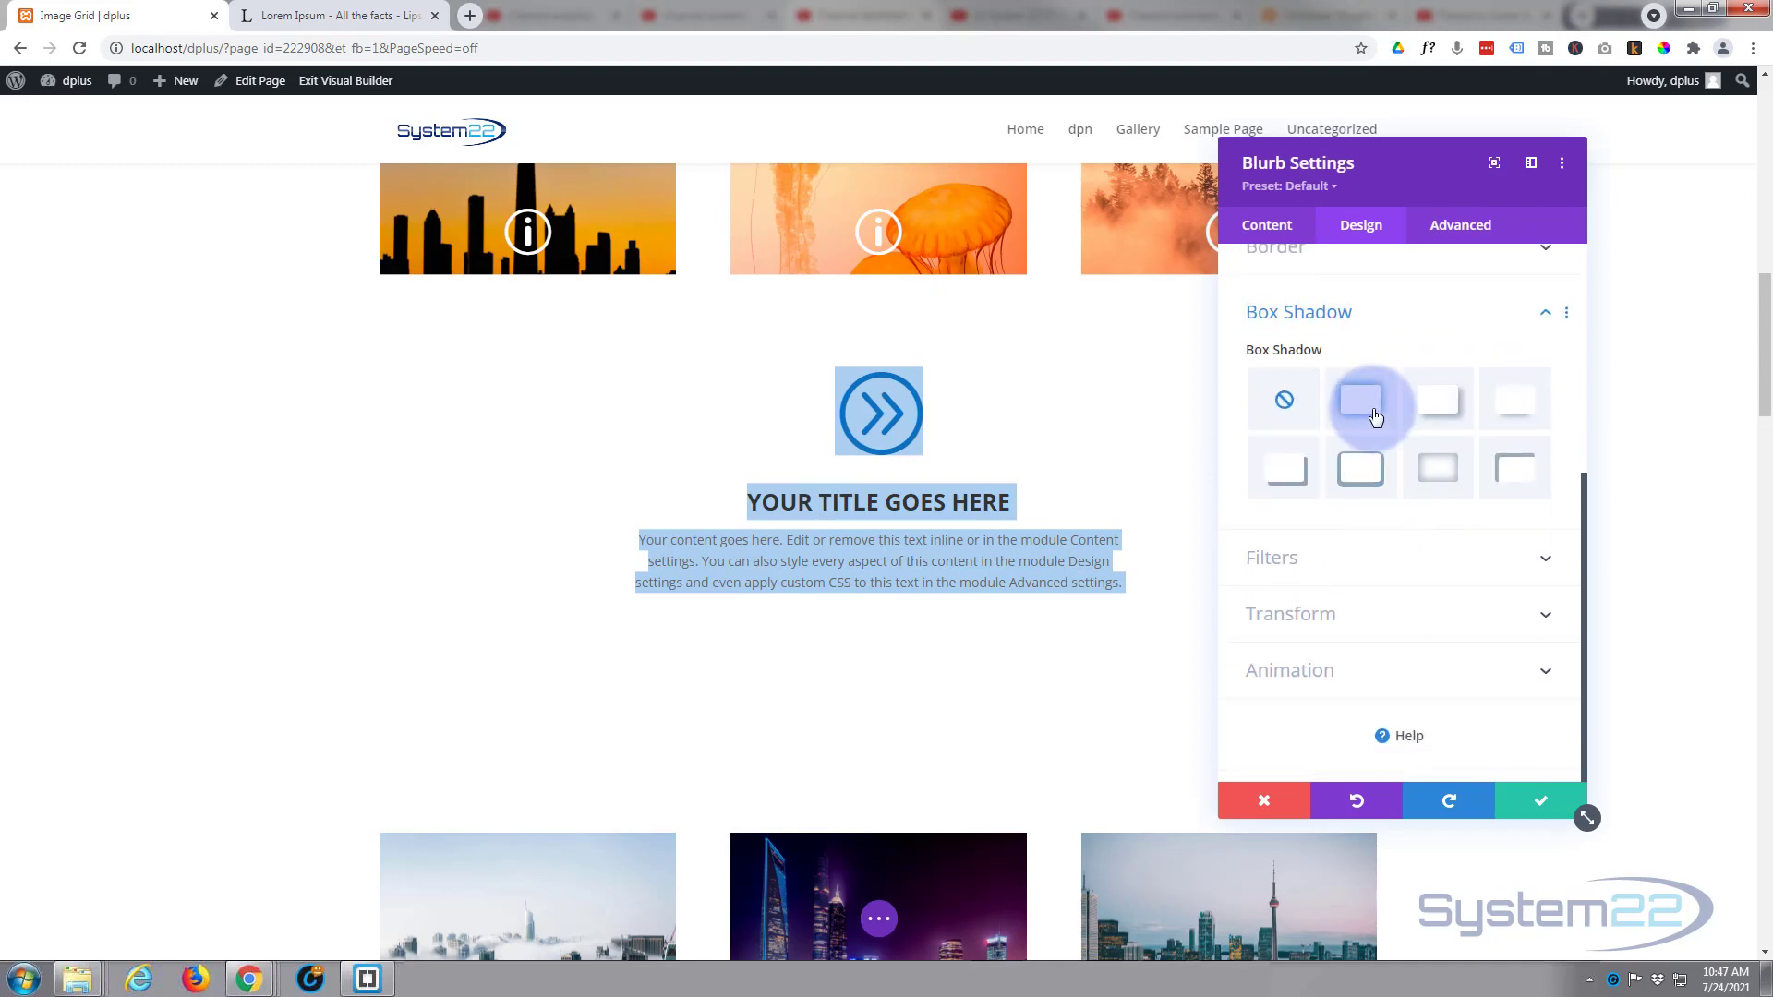
click(1504, 411)
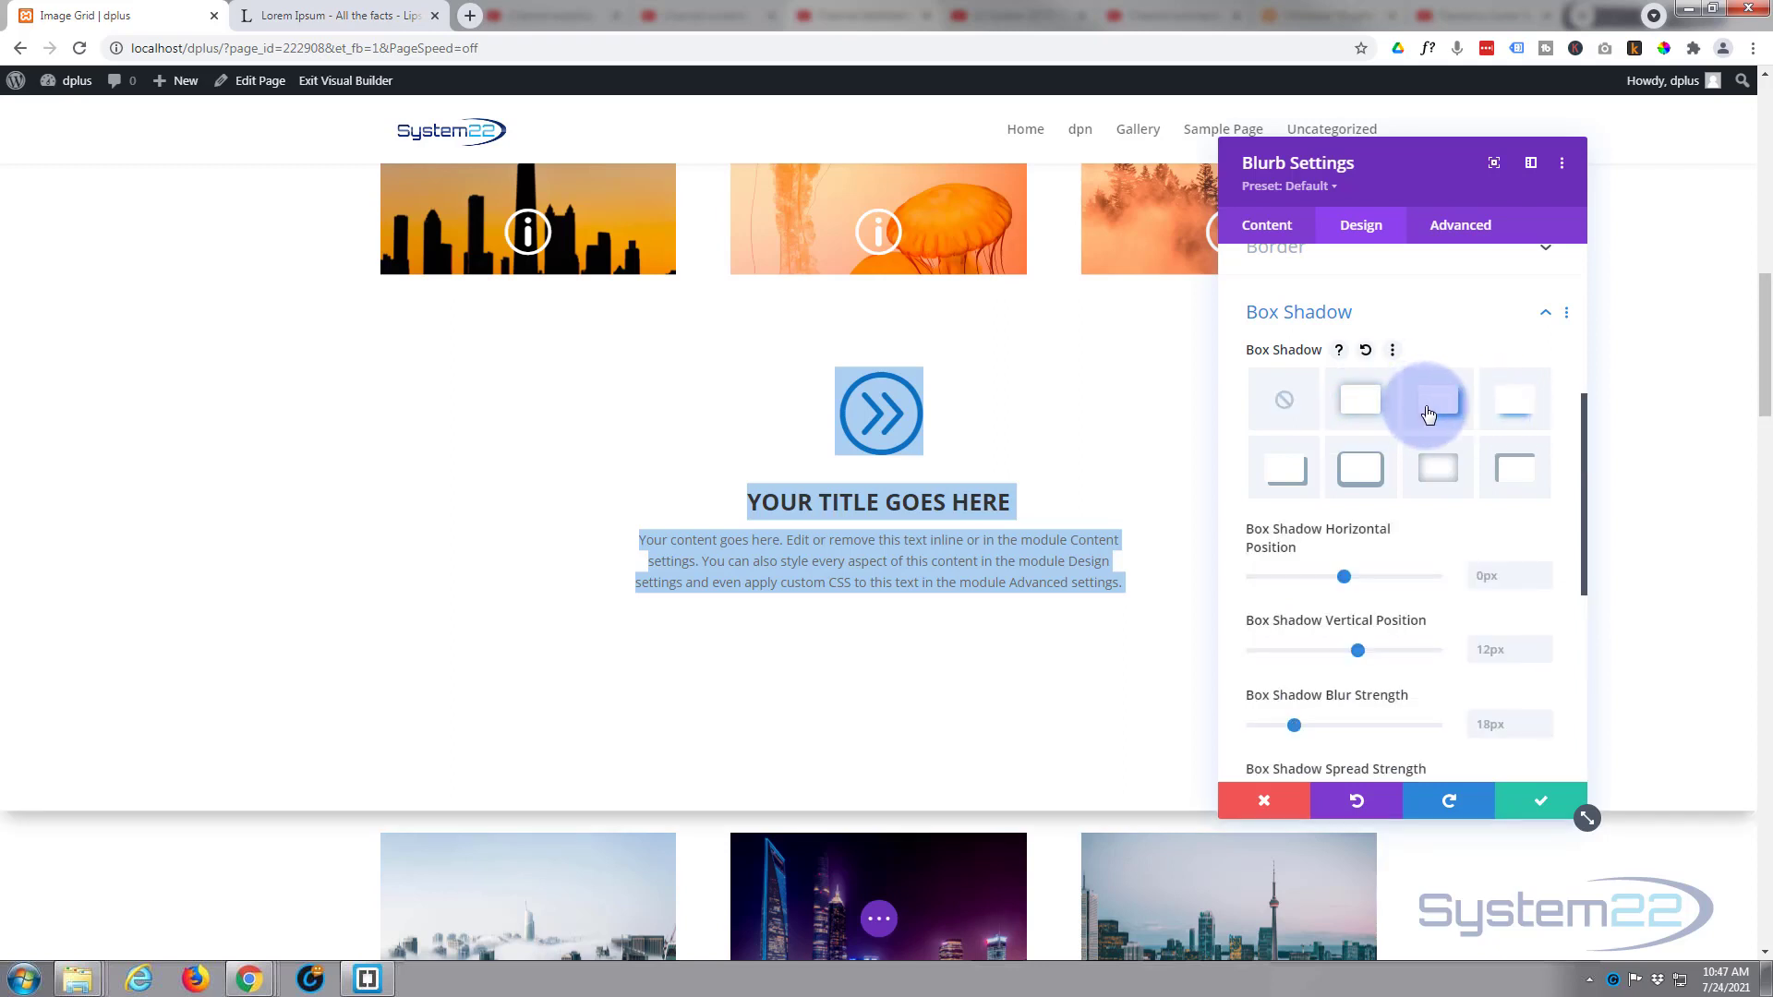
click(1509, 415)
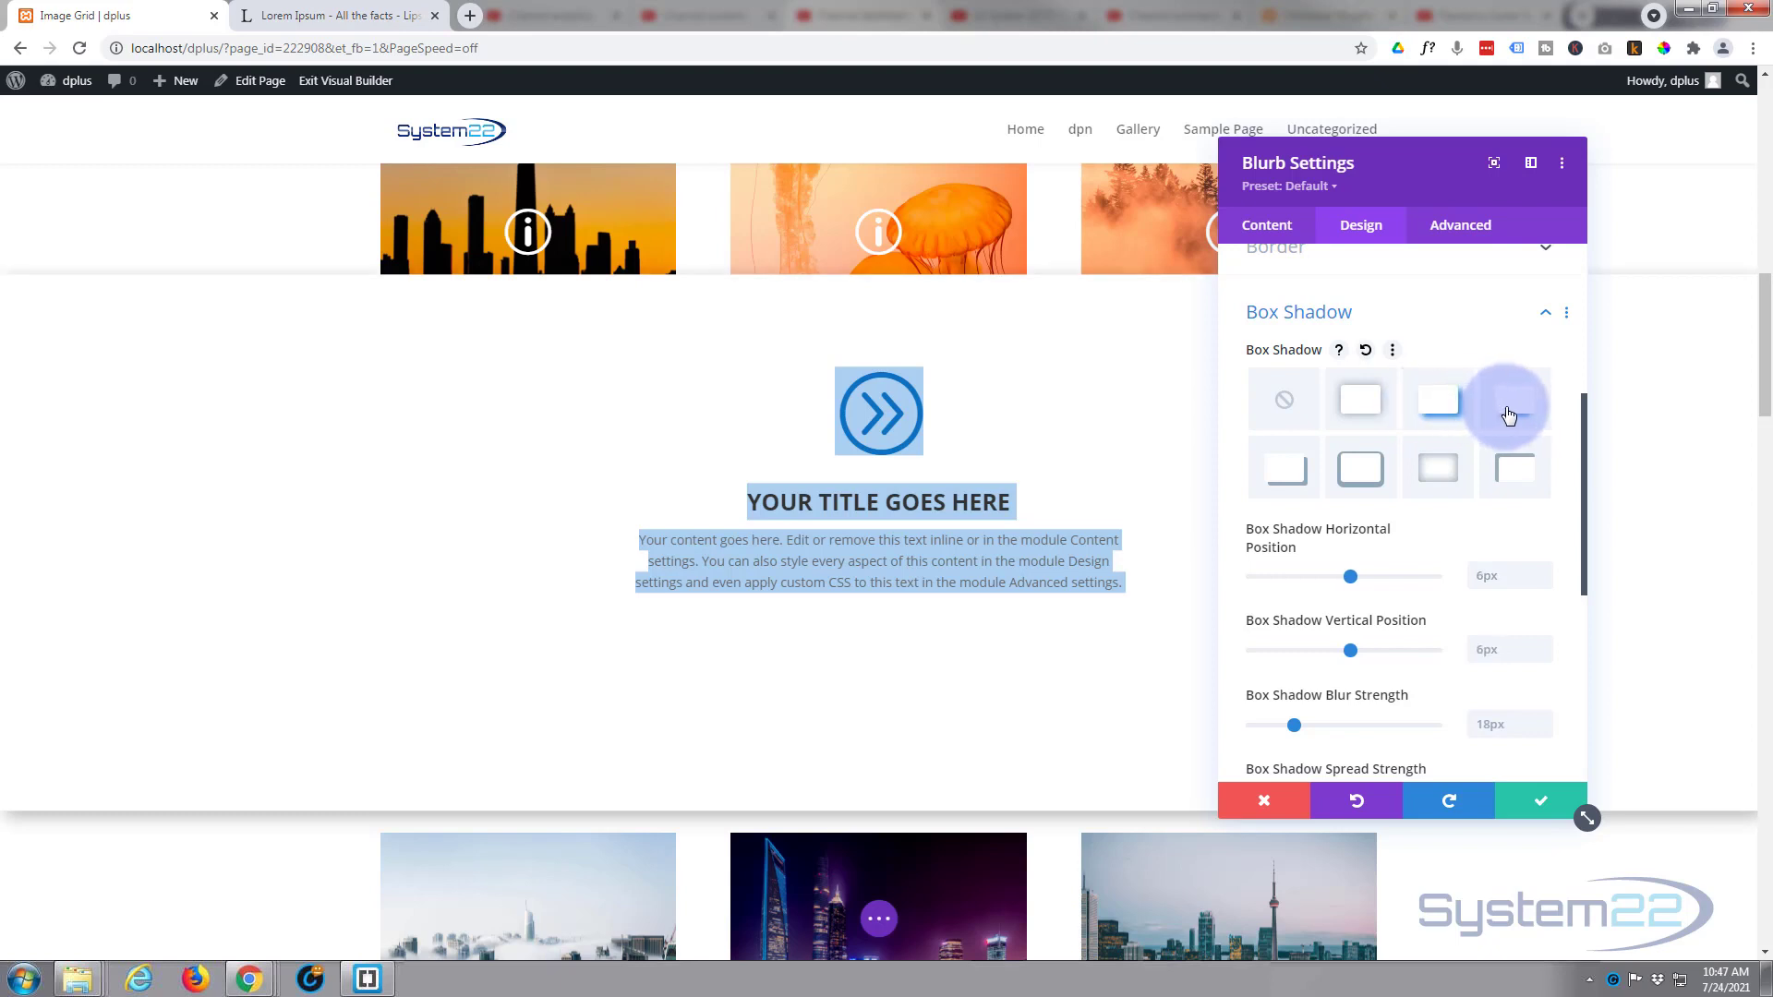
click(1511, 416)
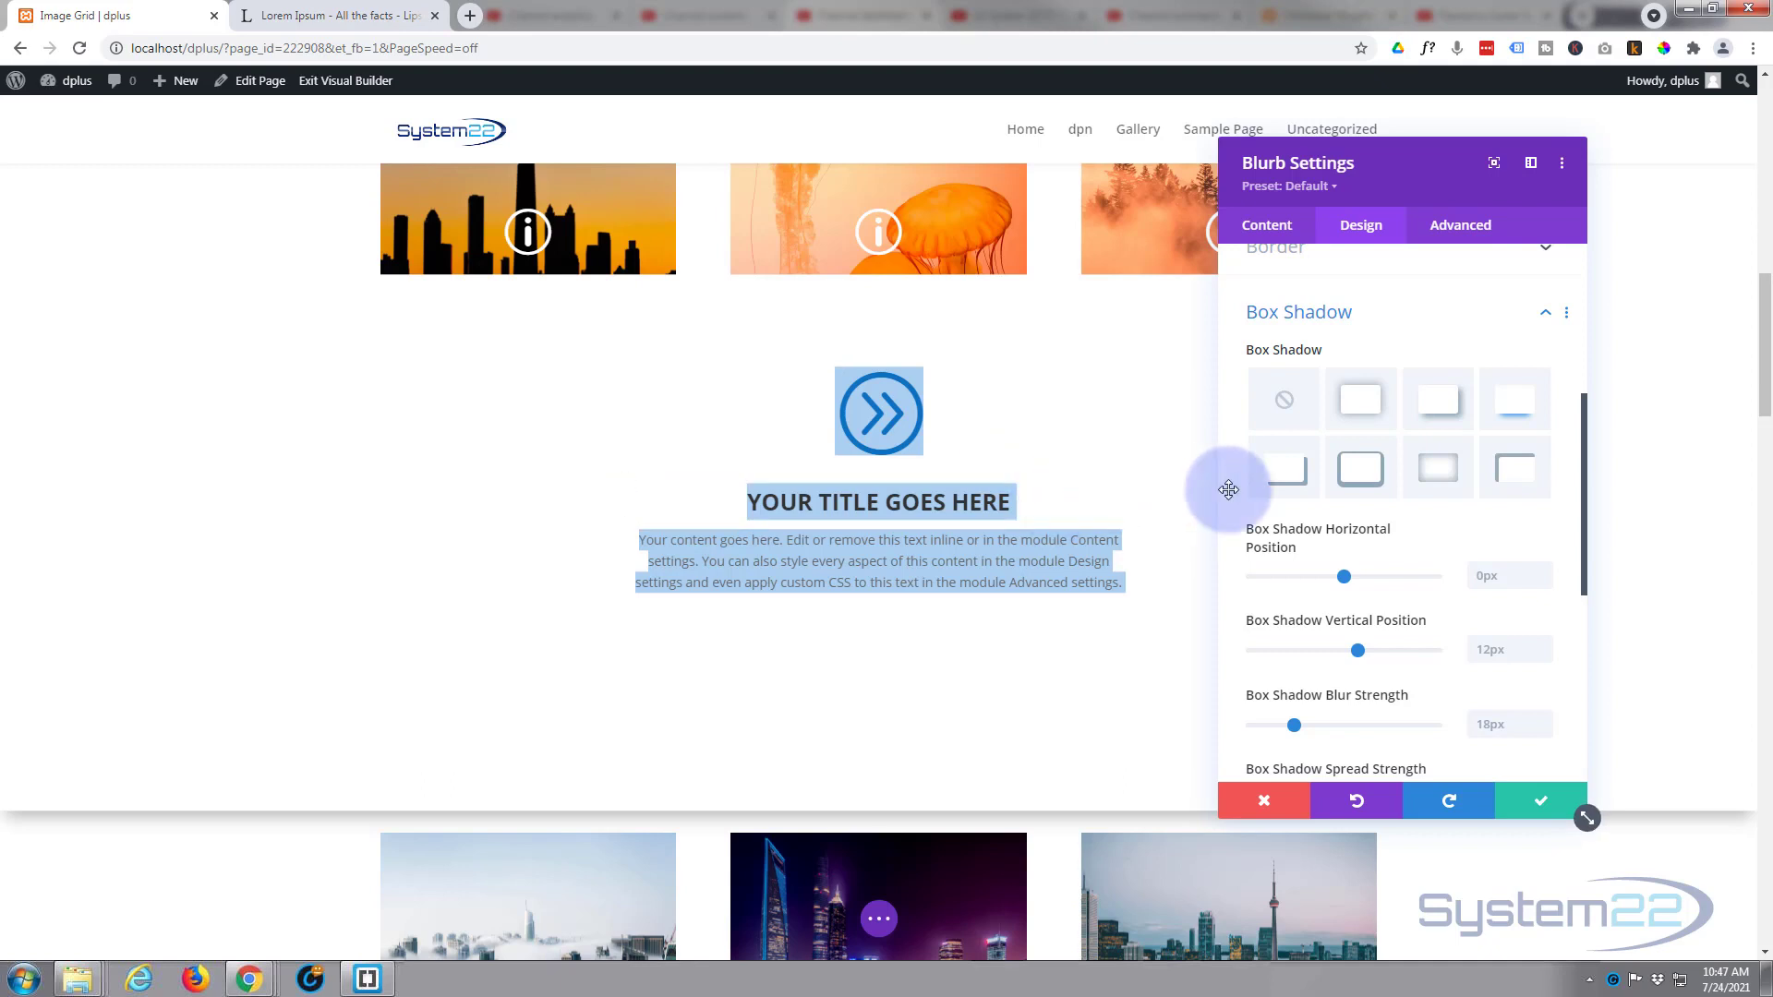
Step: Give the blurb a white background color and lower its opacity to about 0.89
click(1269, 229)
click(1333, 477)
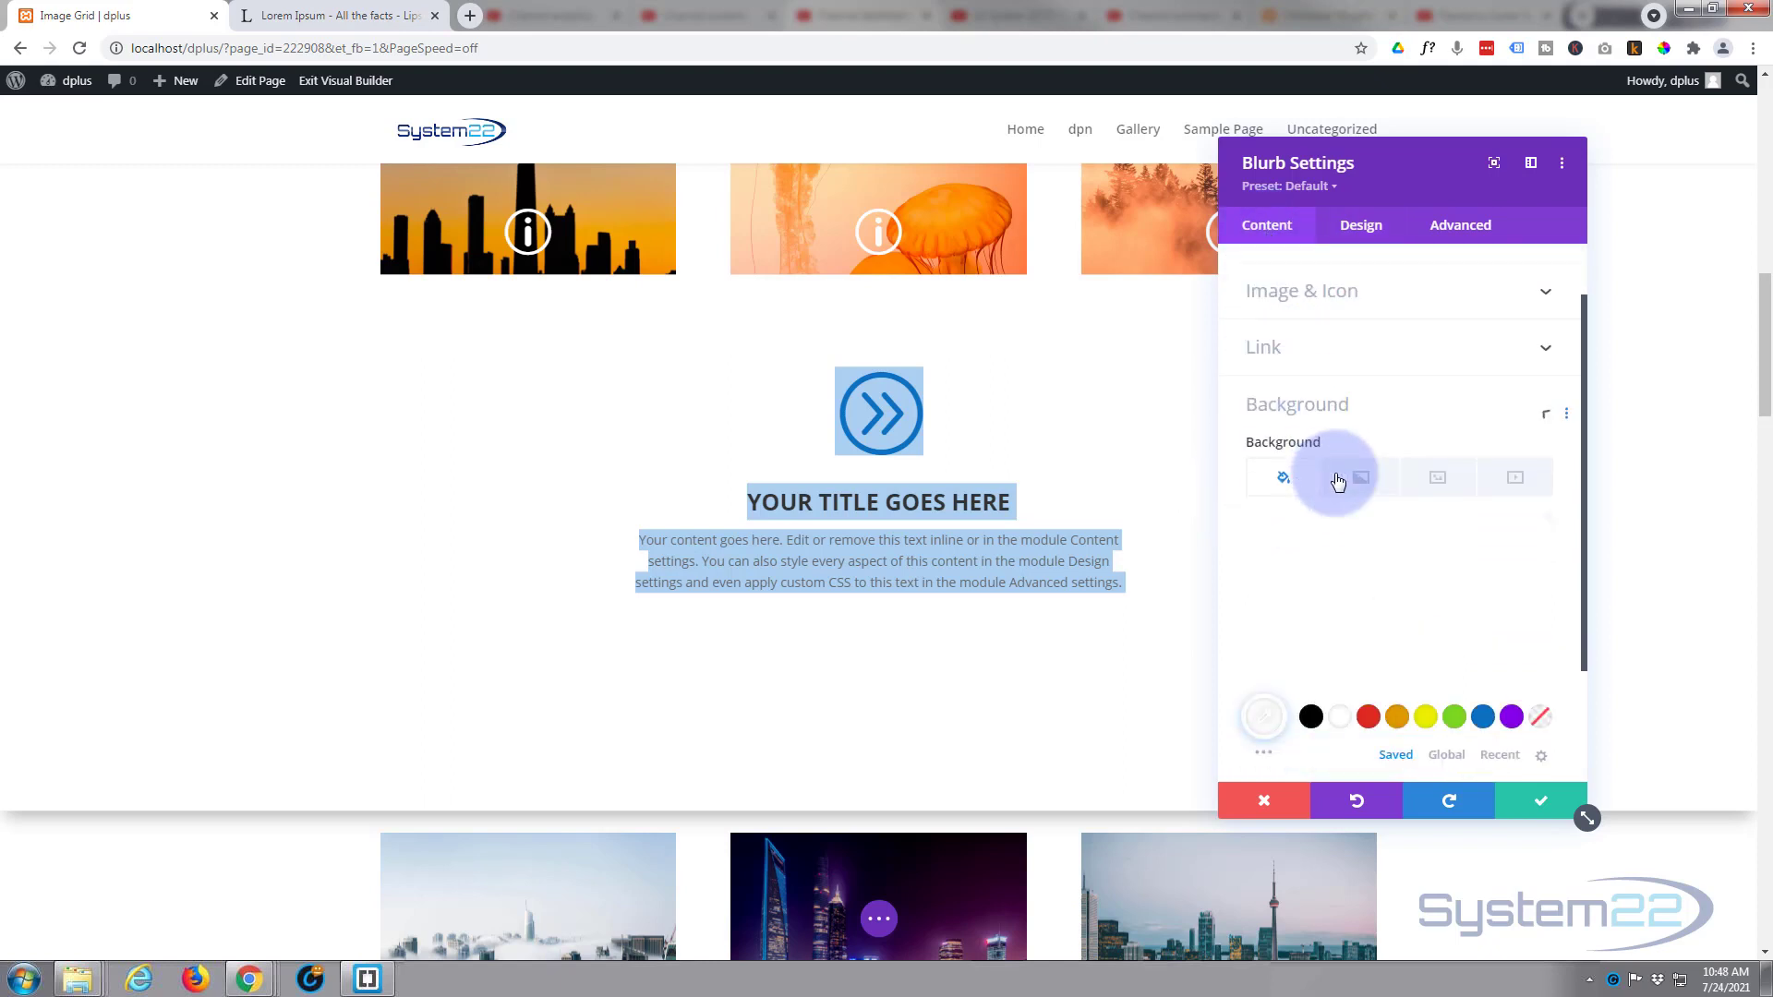
click(1376, 499)
drag(1532, 412, 1534, 434)
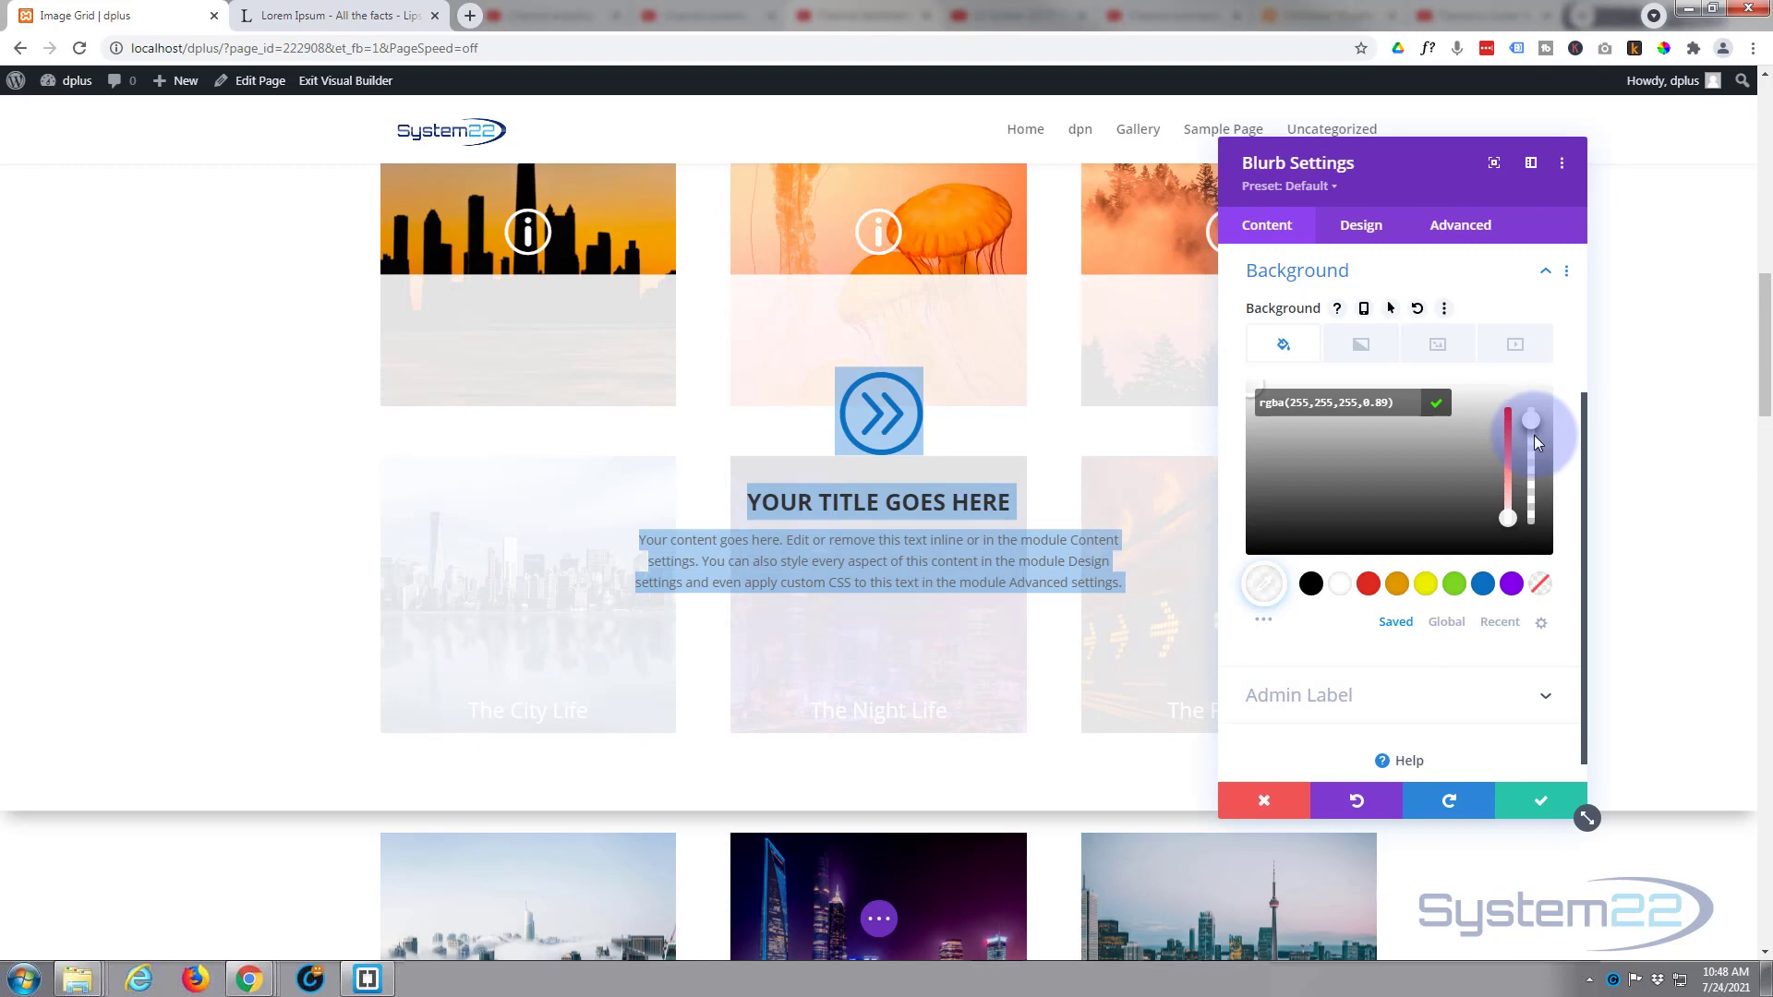
Step: Enable separate hover values for the blurb's background, preview the hover state, and return to the desktop state
click(1391, 309)
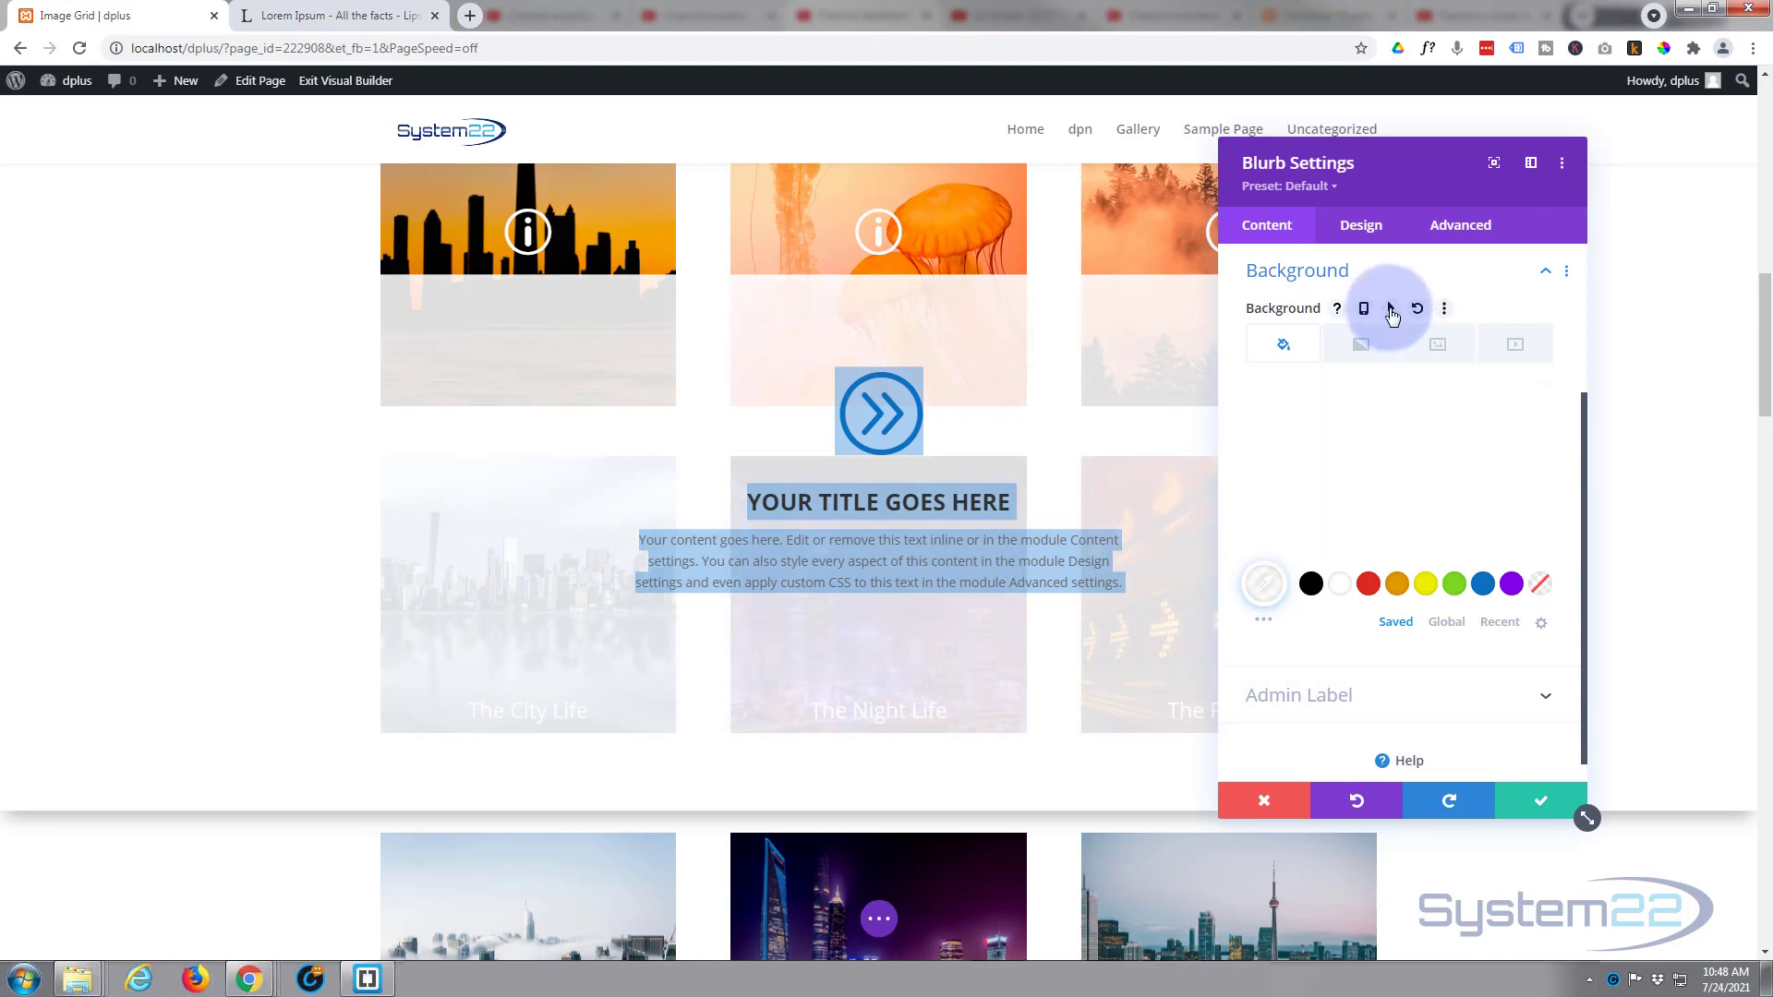
click(1342, 352)
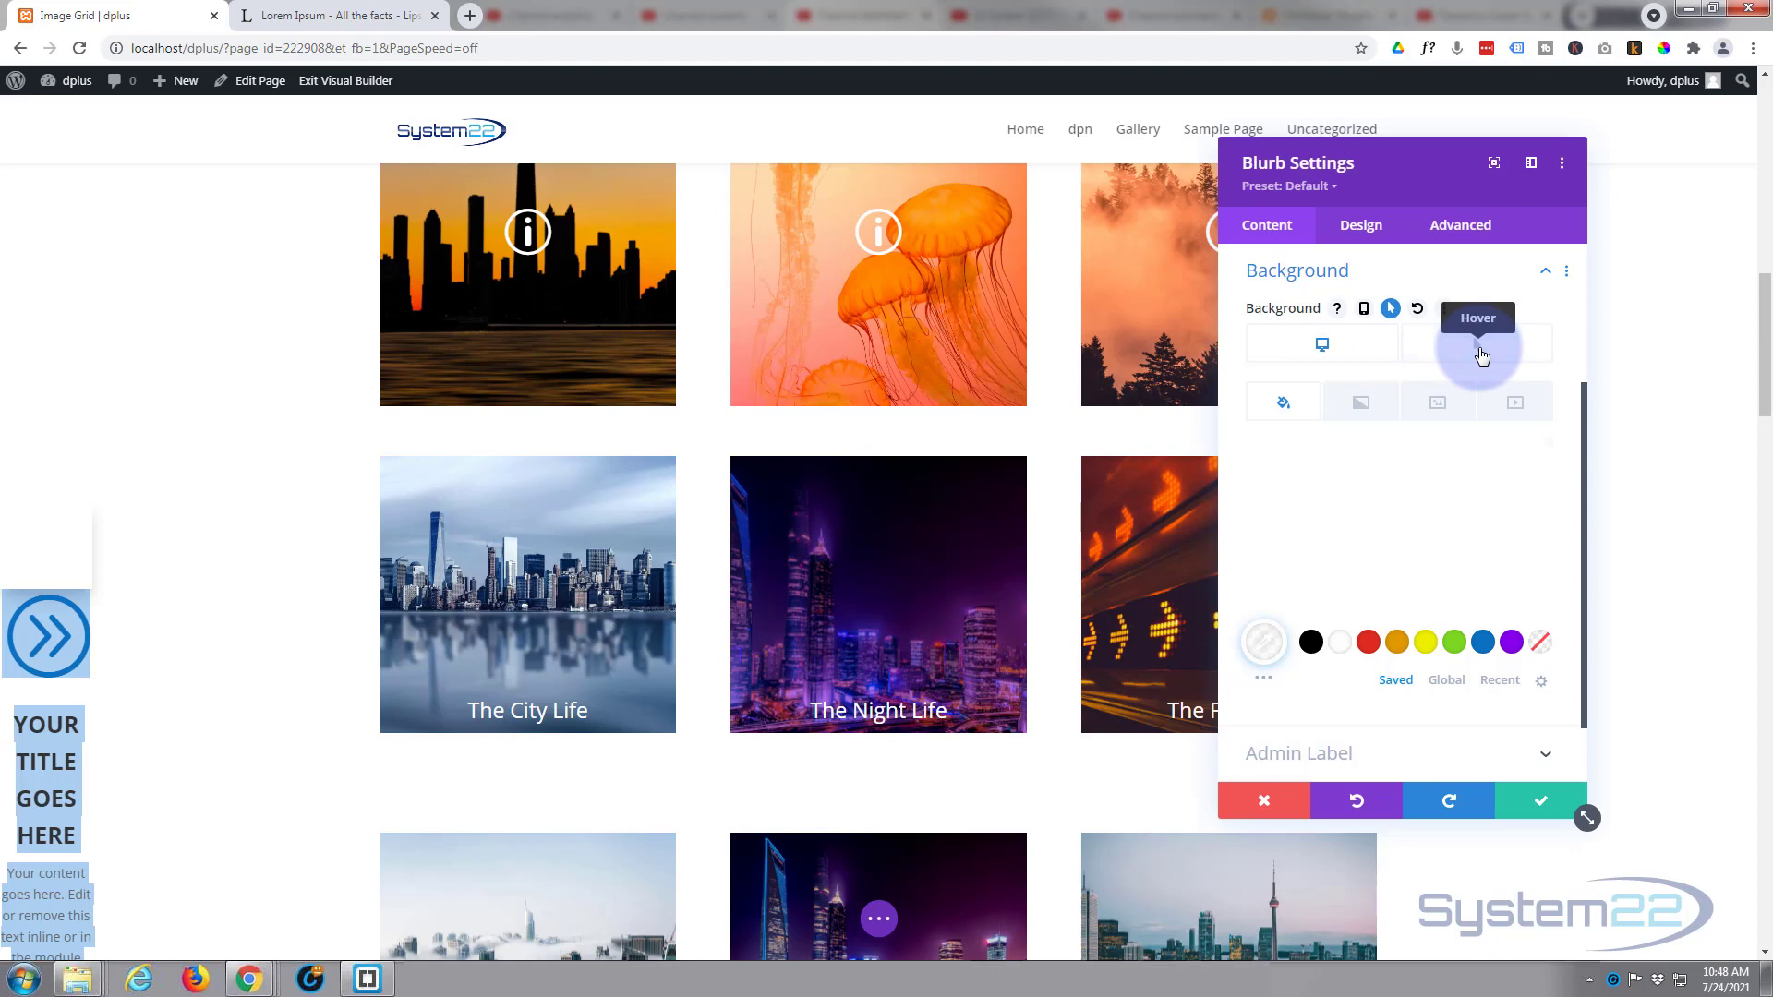
click(1480, 355)
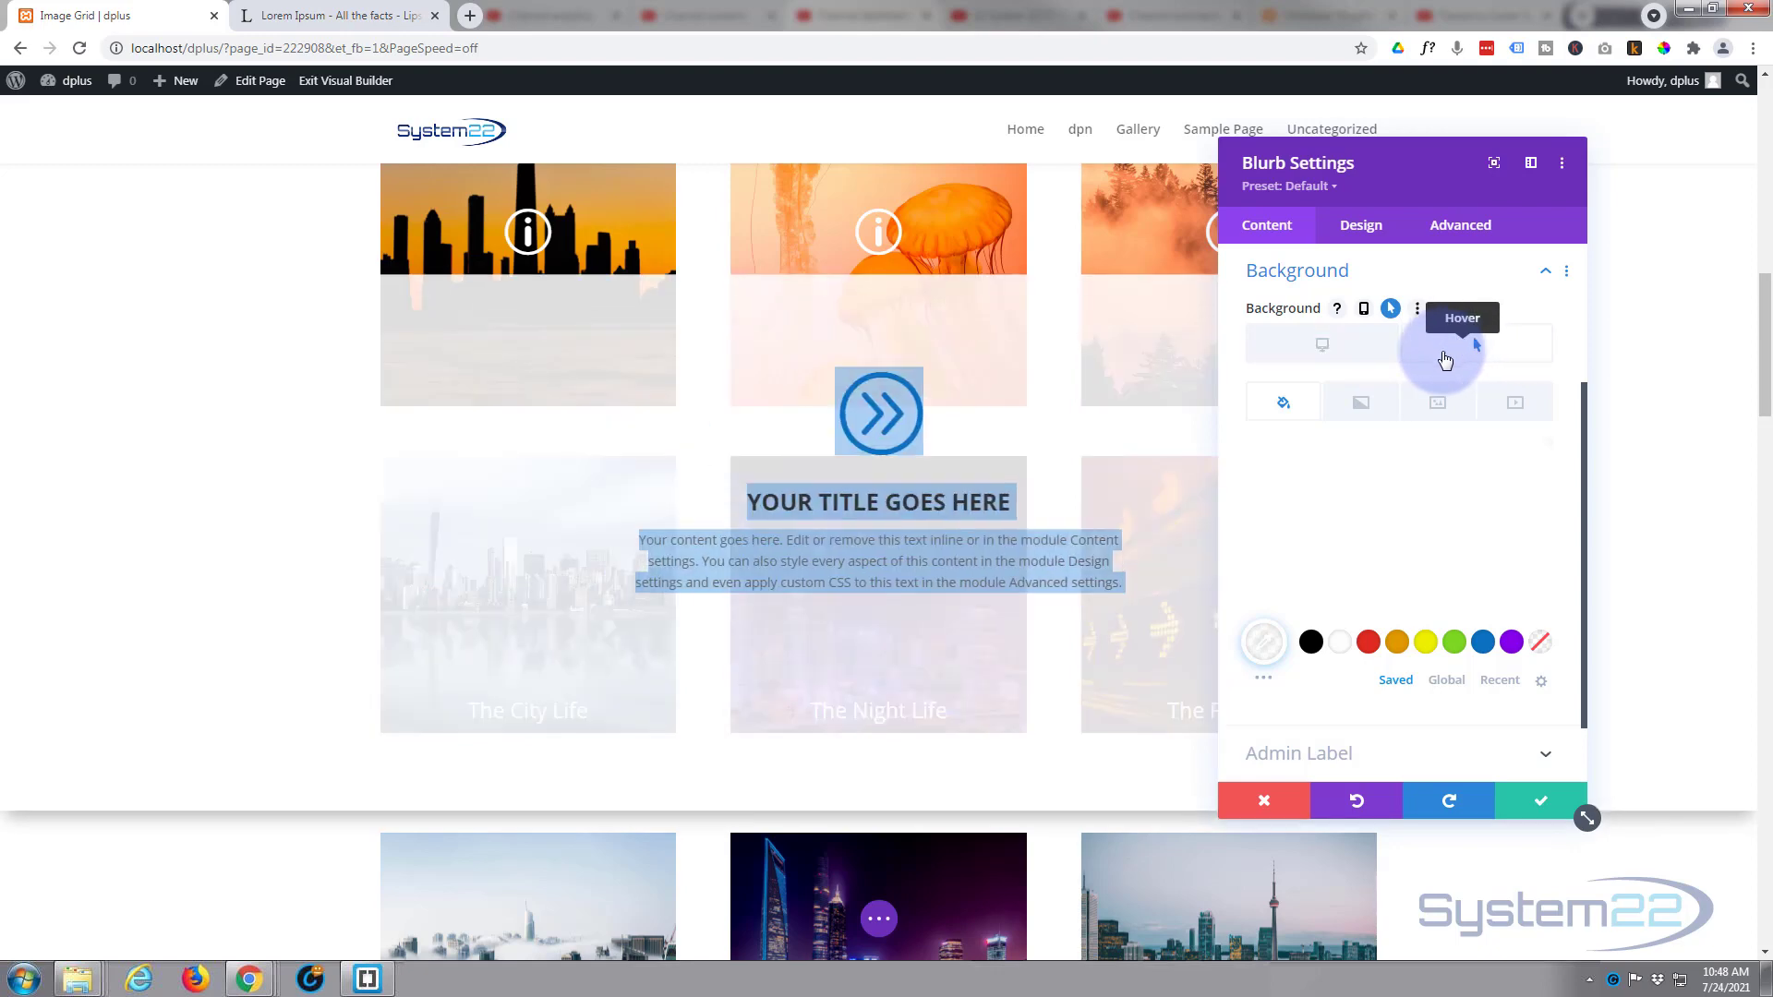
click(1348, 353)
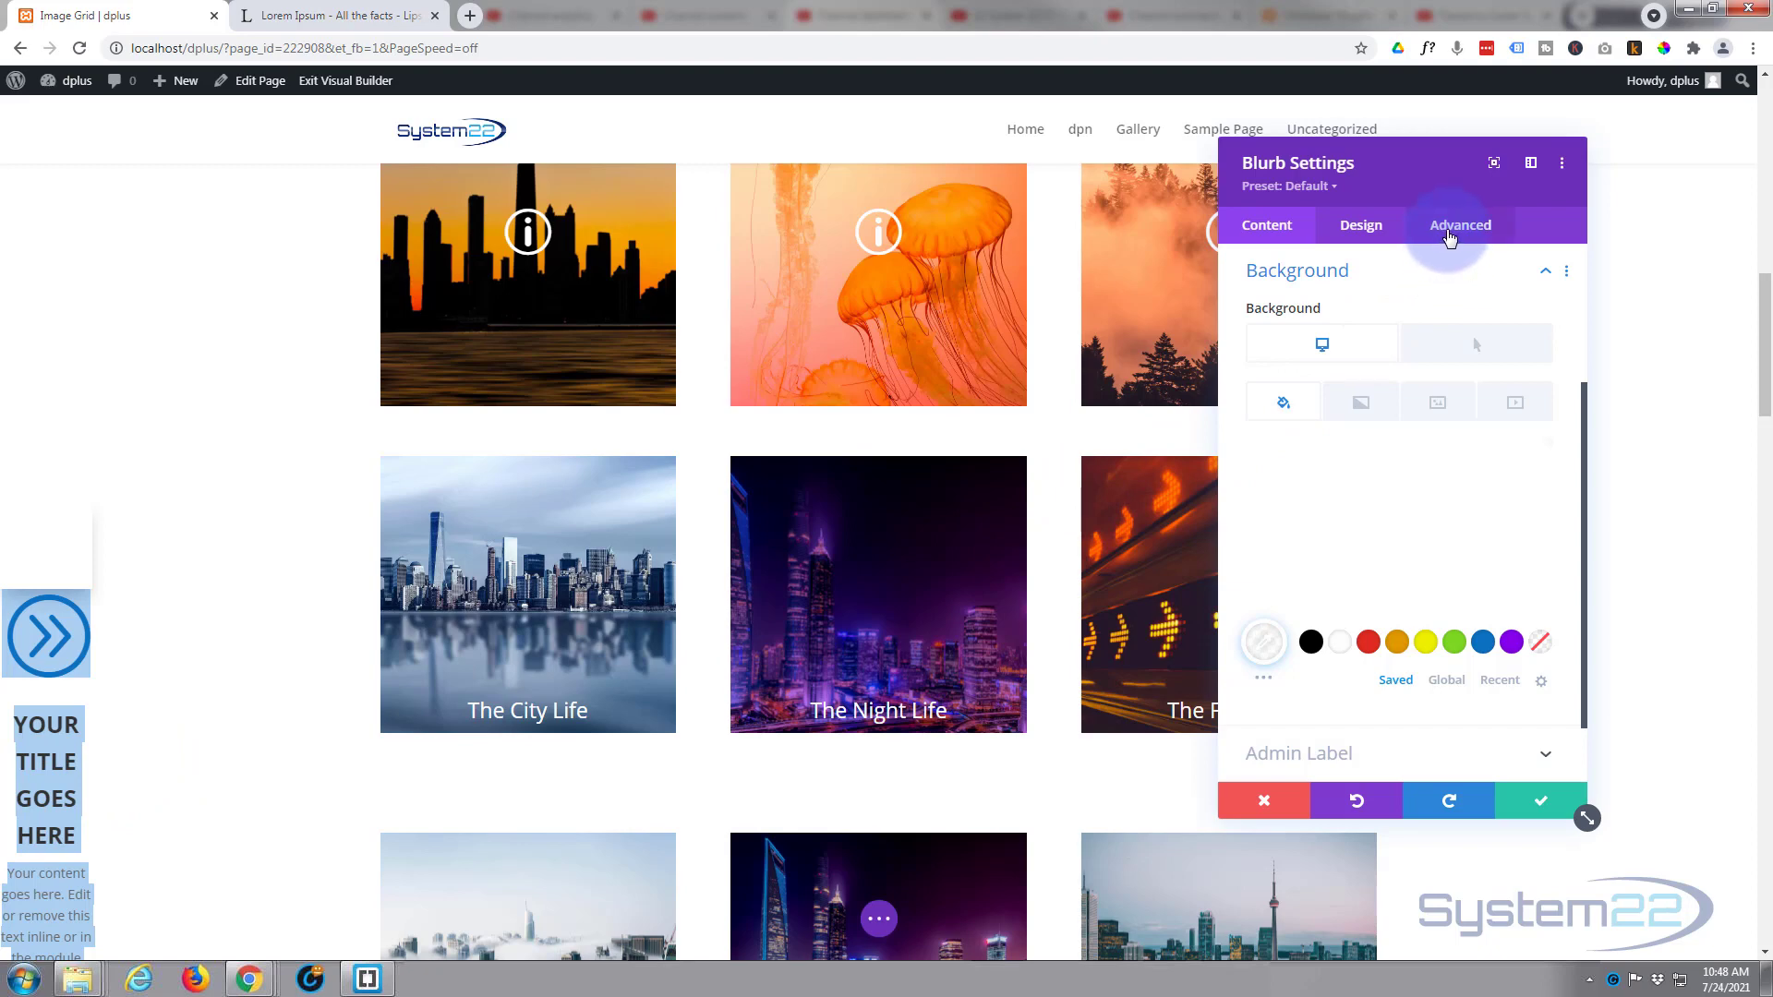
Step: Set the blurb's horizontal and vertical overflow to Hidden in the visibility settings
click(1449, 237)
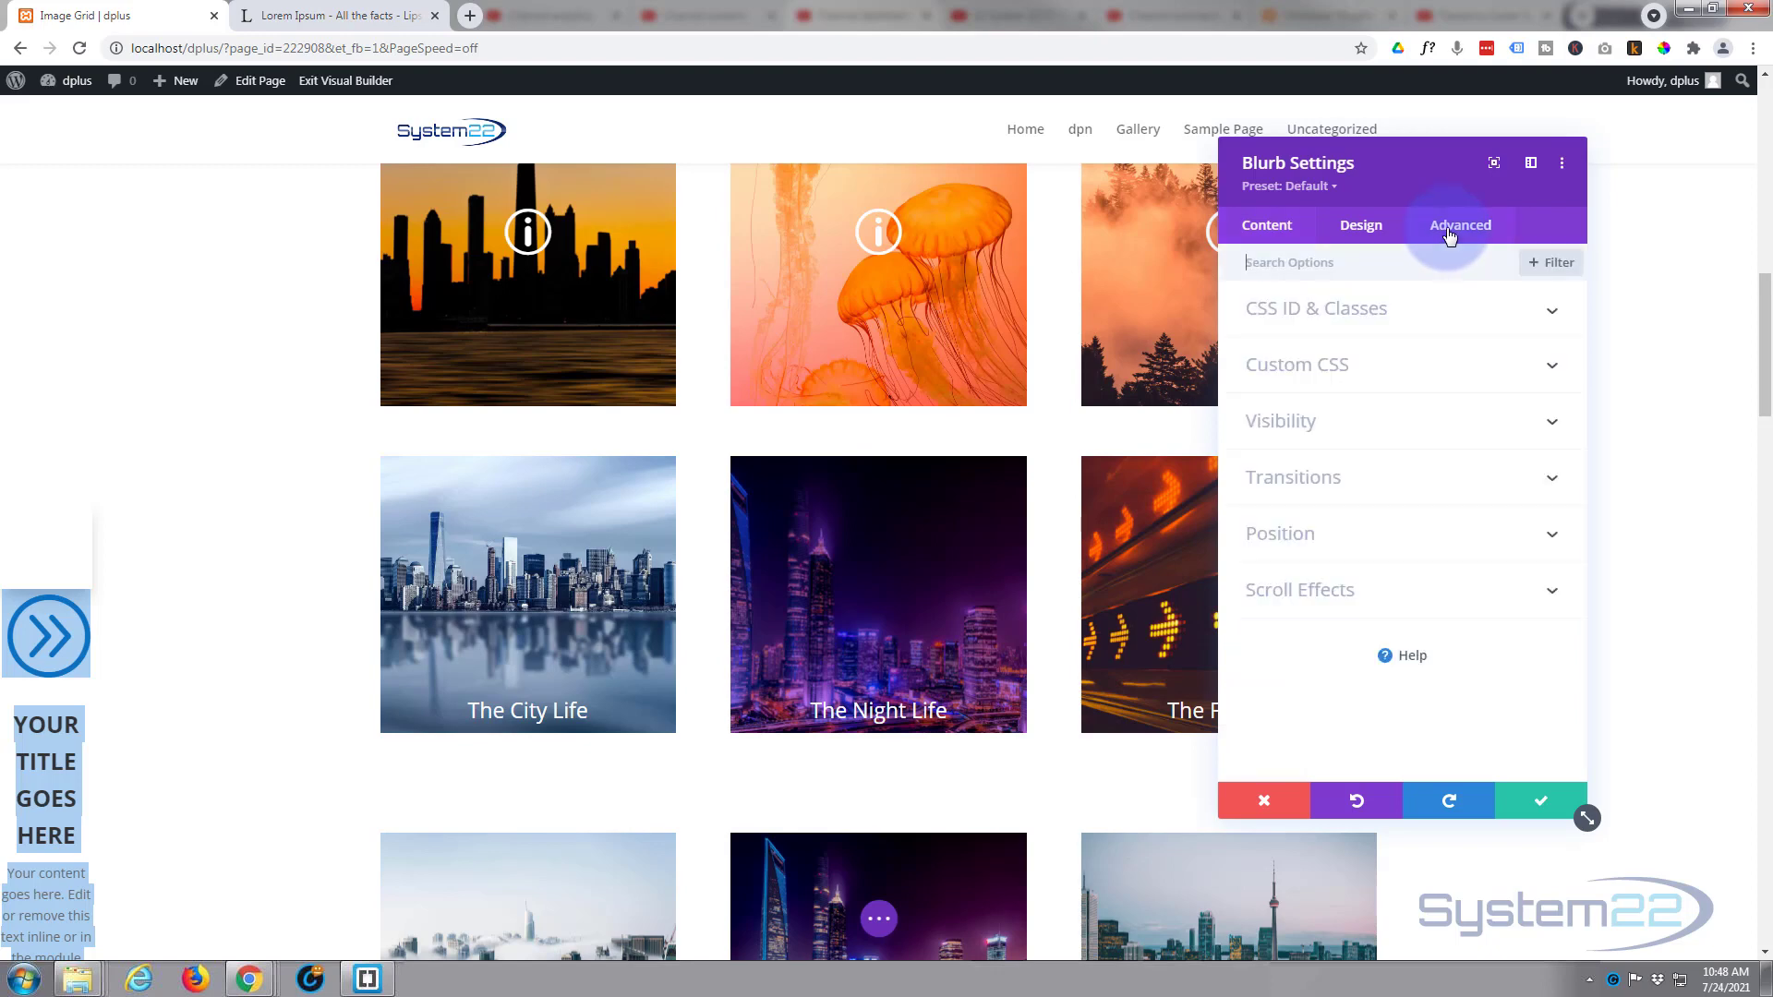
click(1398, 423)
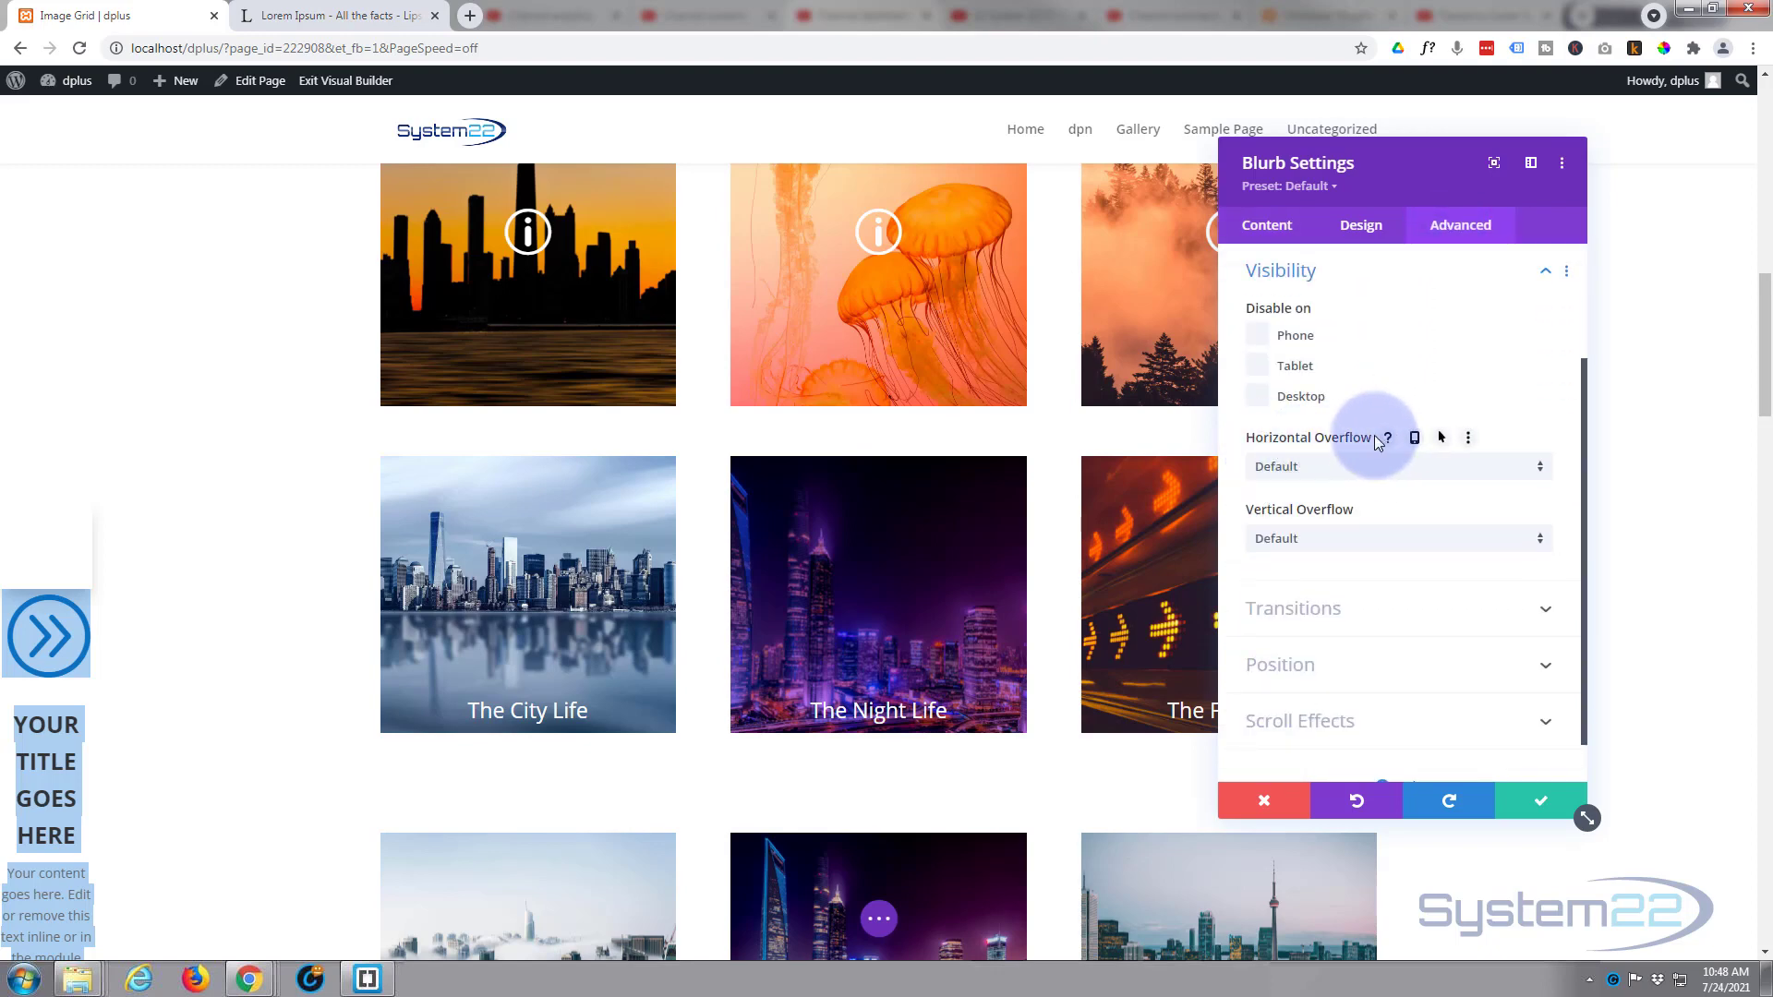
click(1311, 469)
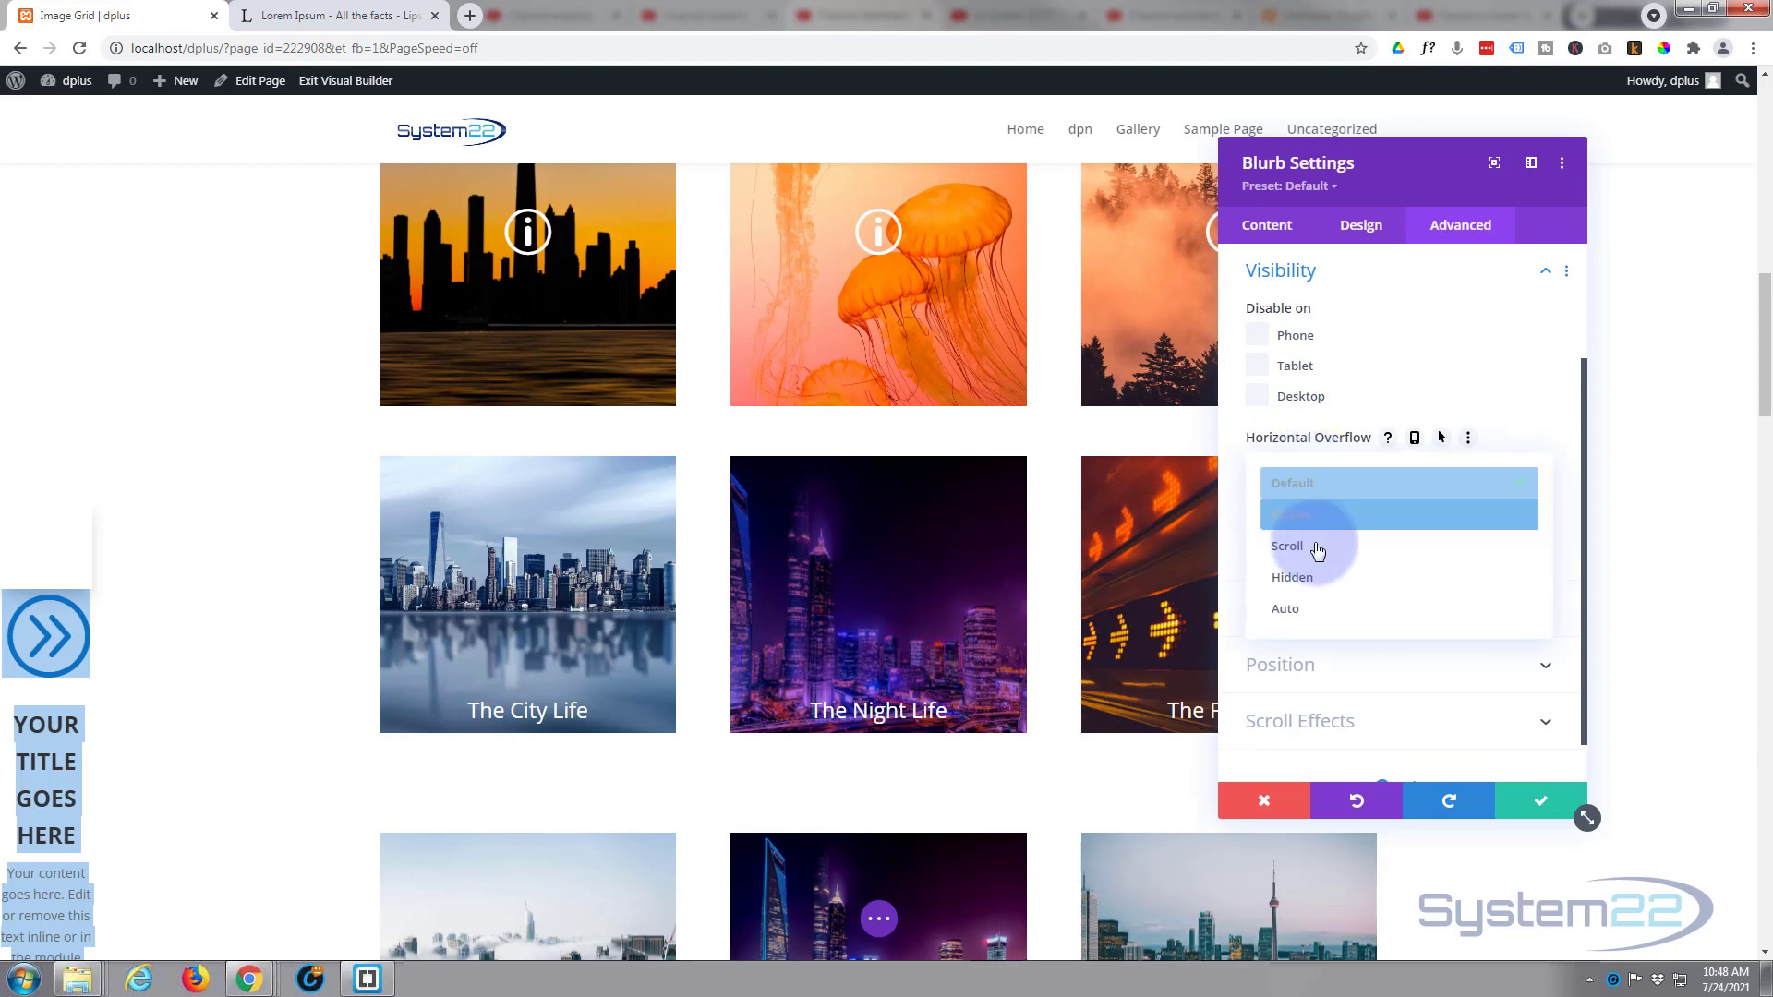
click(1317, 580)
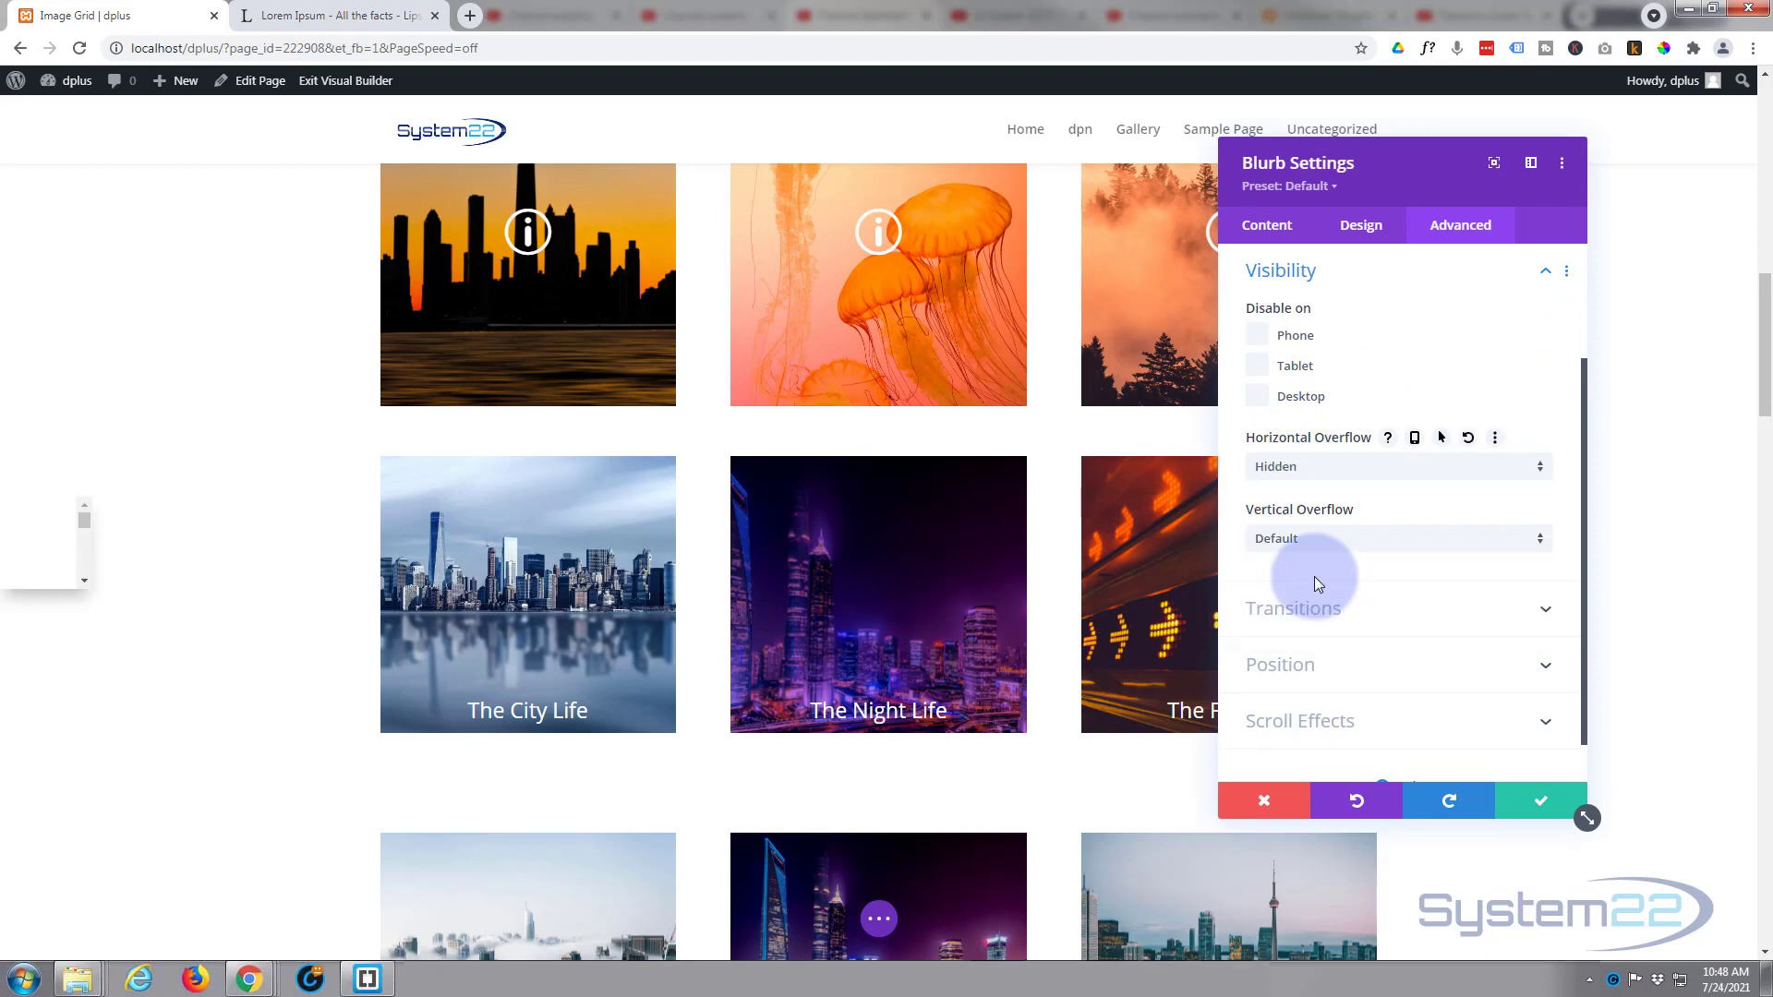
click(1333, 543)
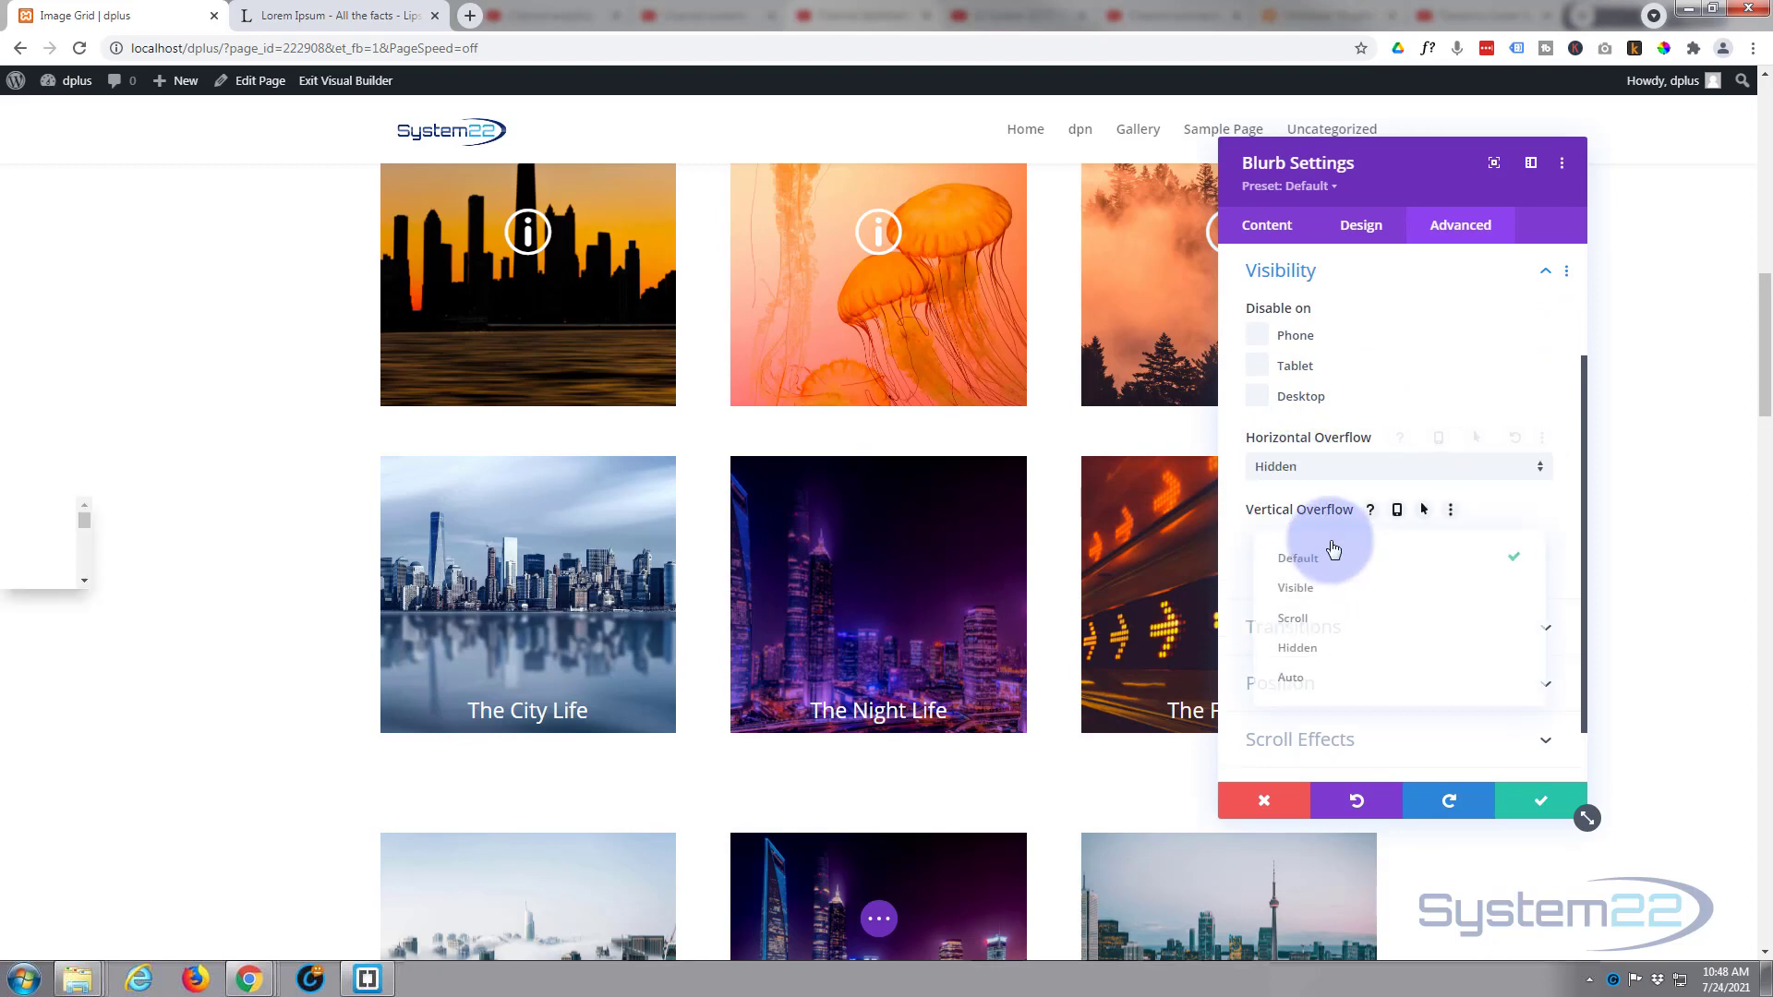
click(1323, 648)
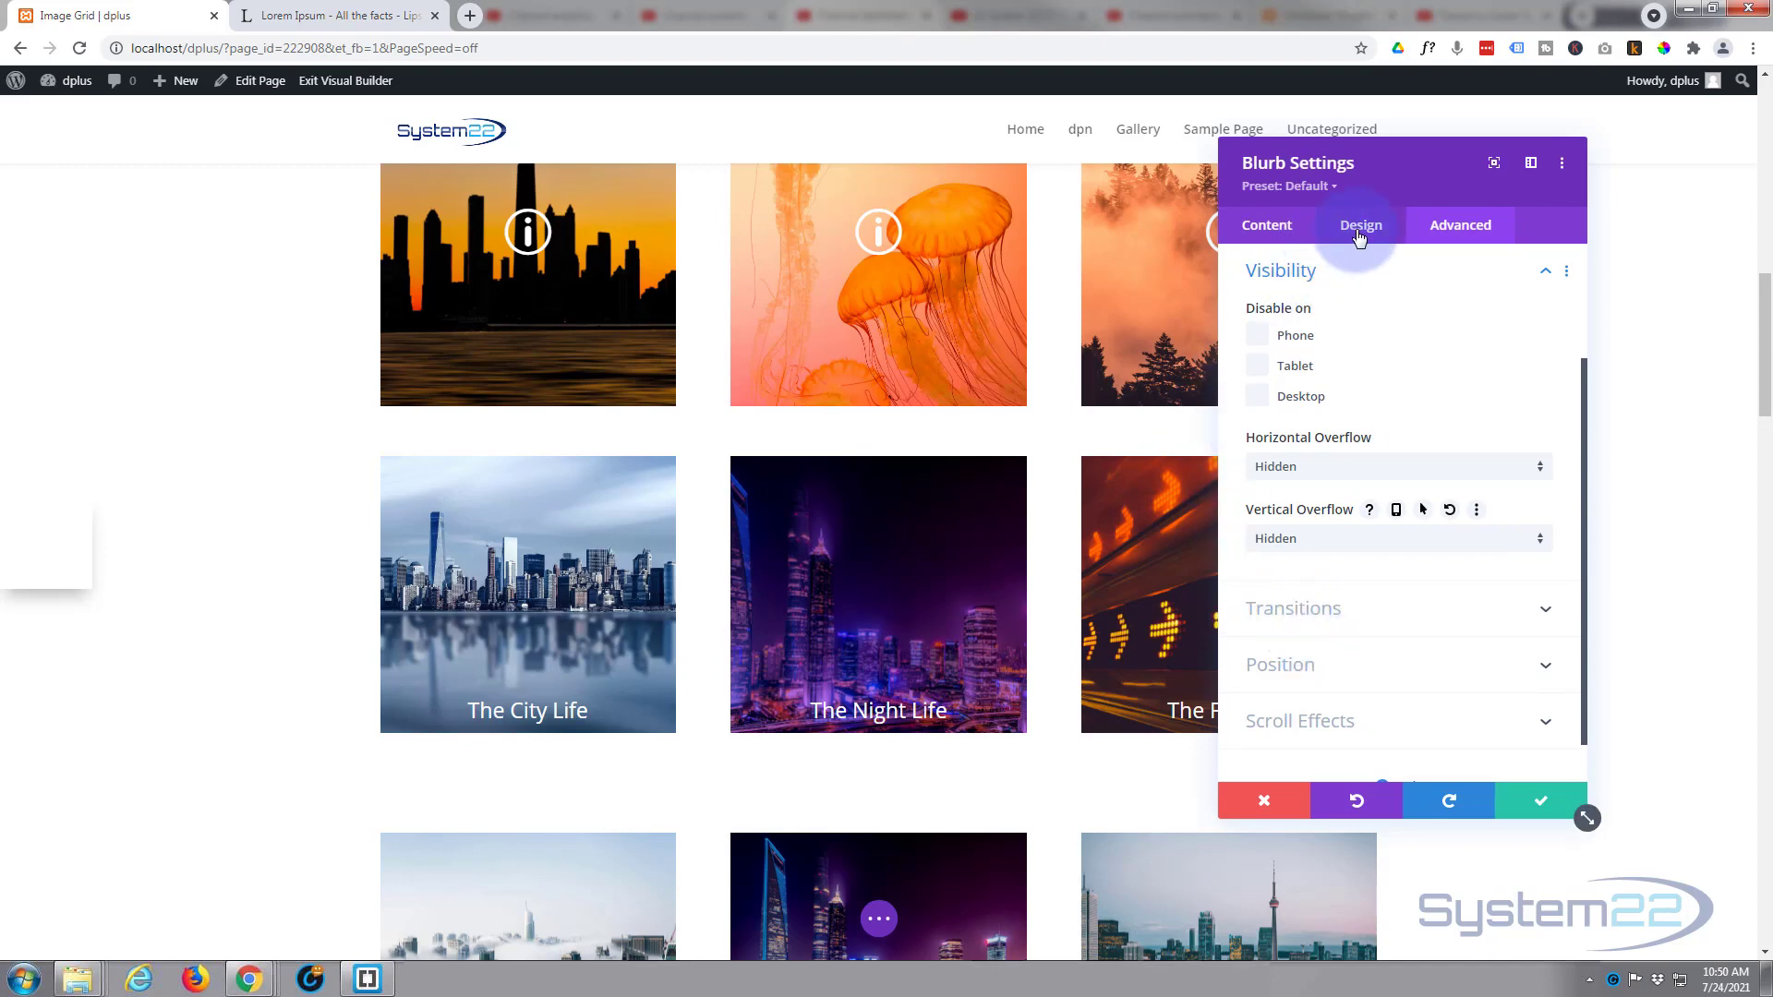
Step: Enable separate hover values for the blurb's padding, clear the desktop top padding, and set the hover top padding to 100px
click(1361, 232)
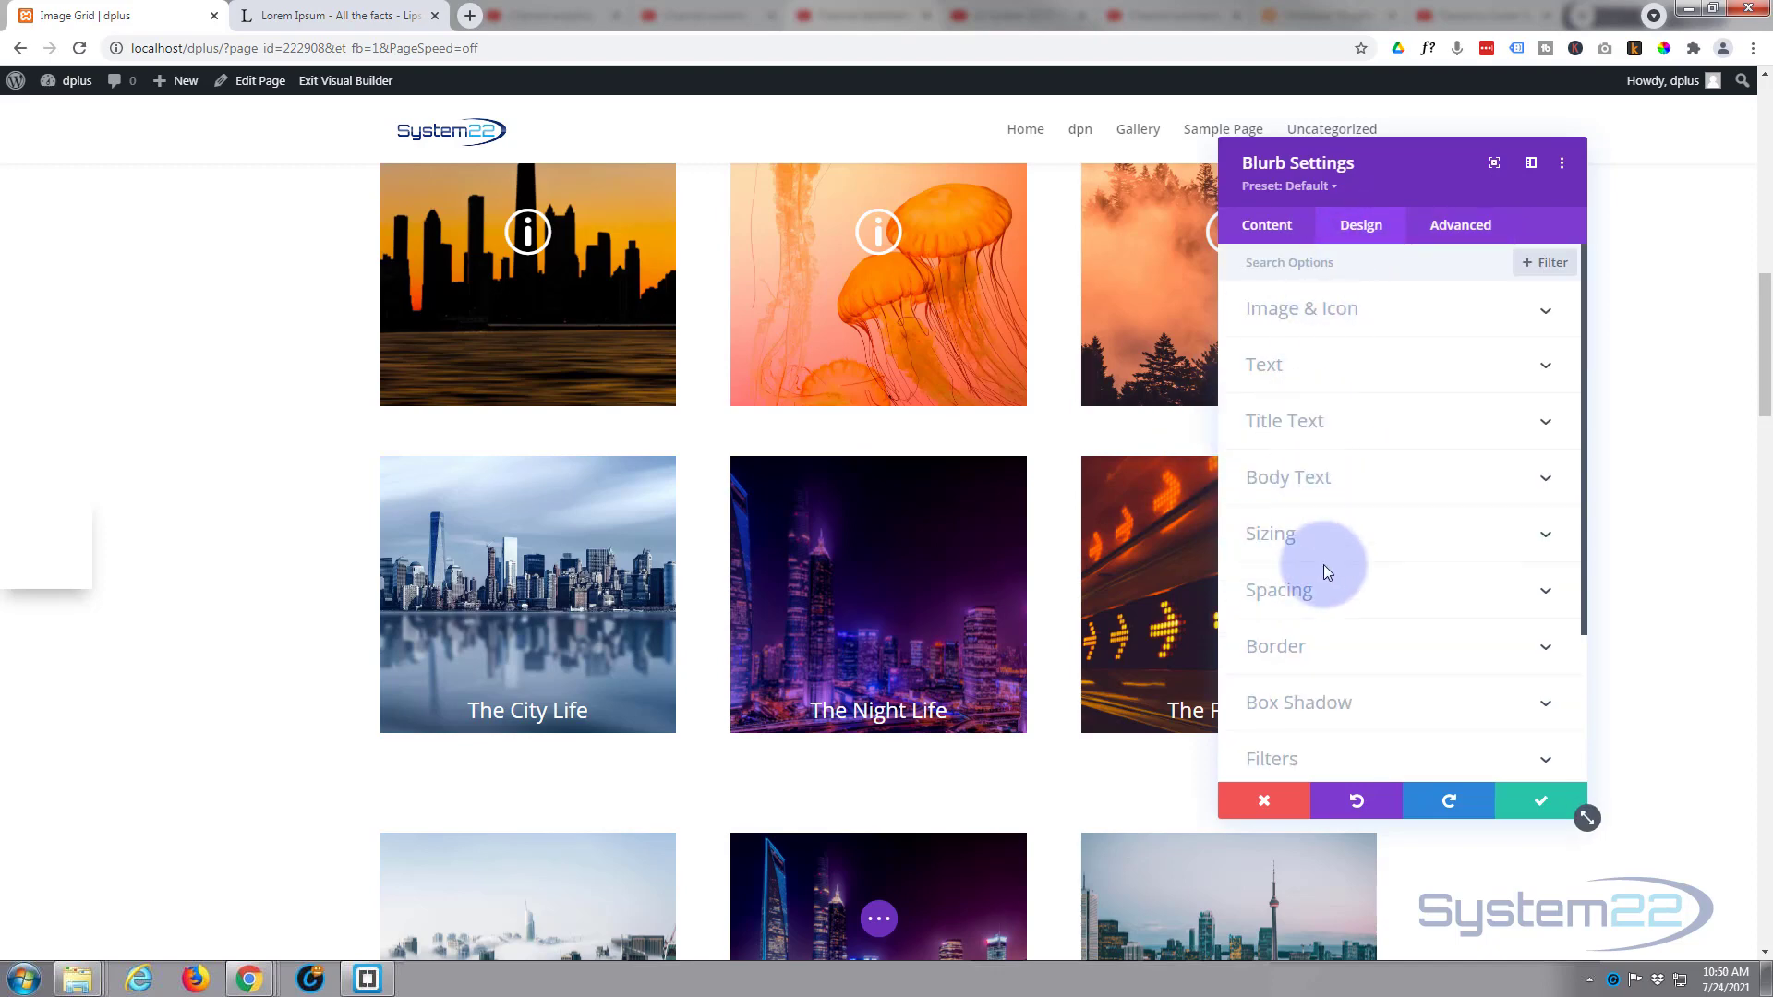
click(1332, 588)
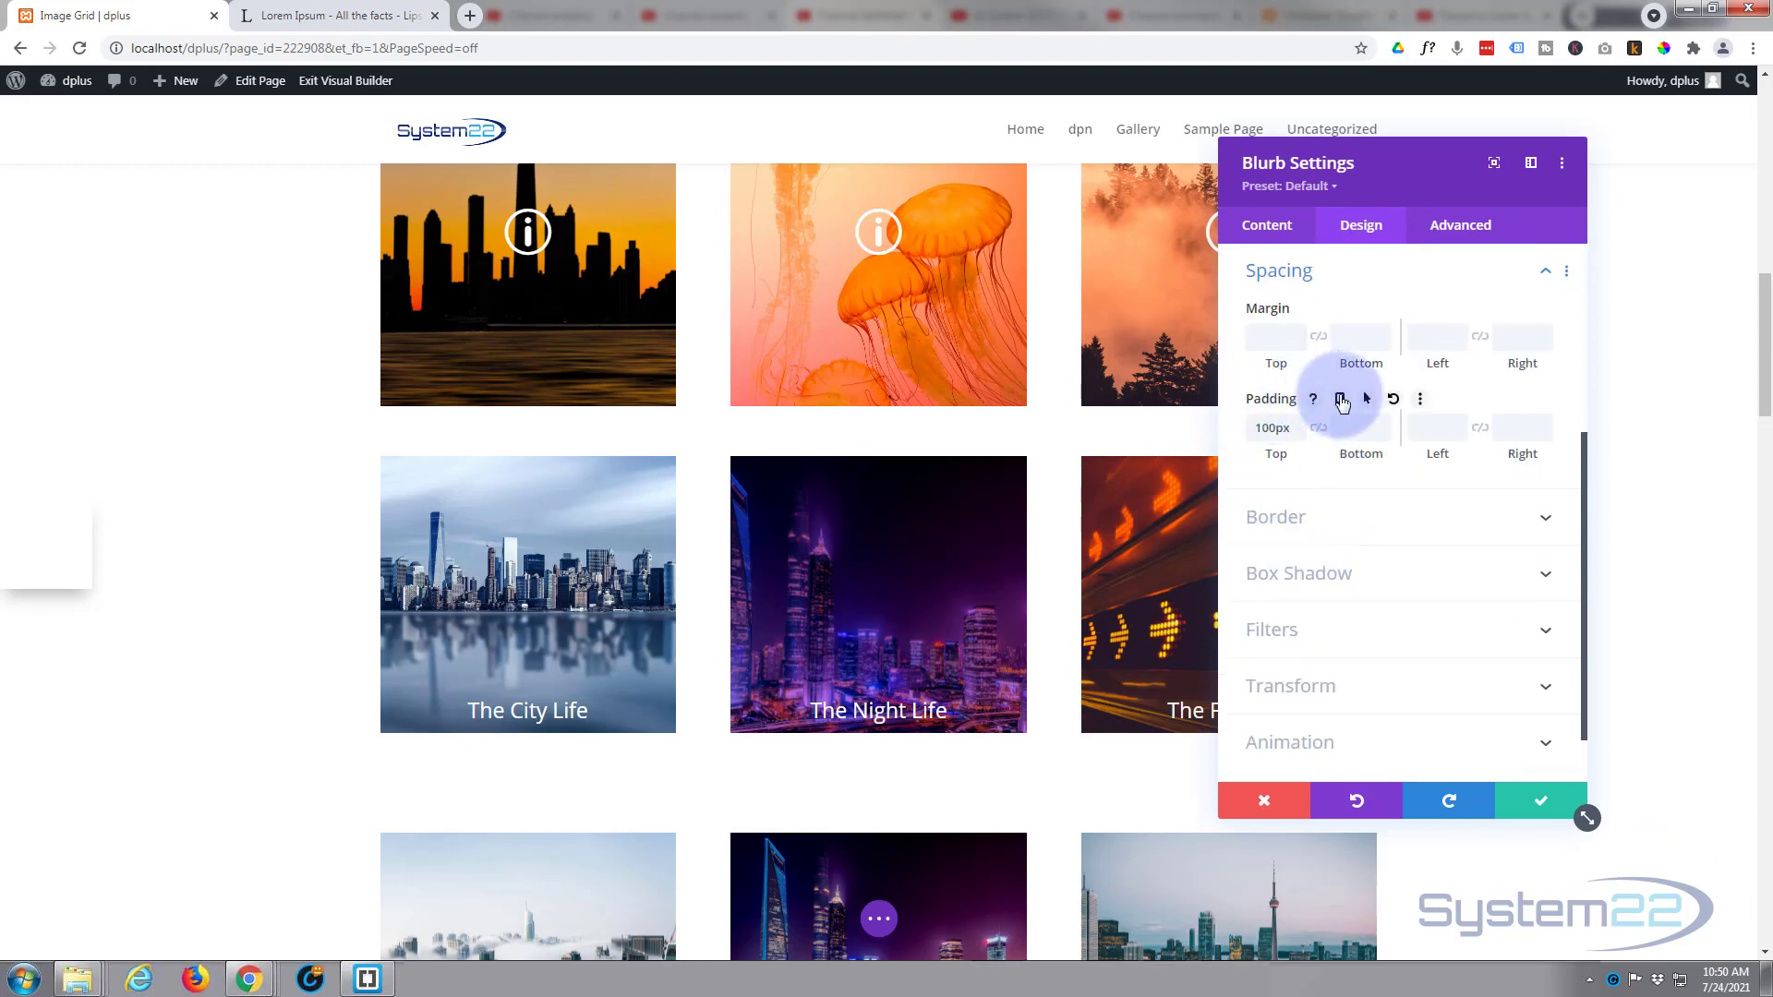
click(1368, 400)
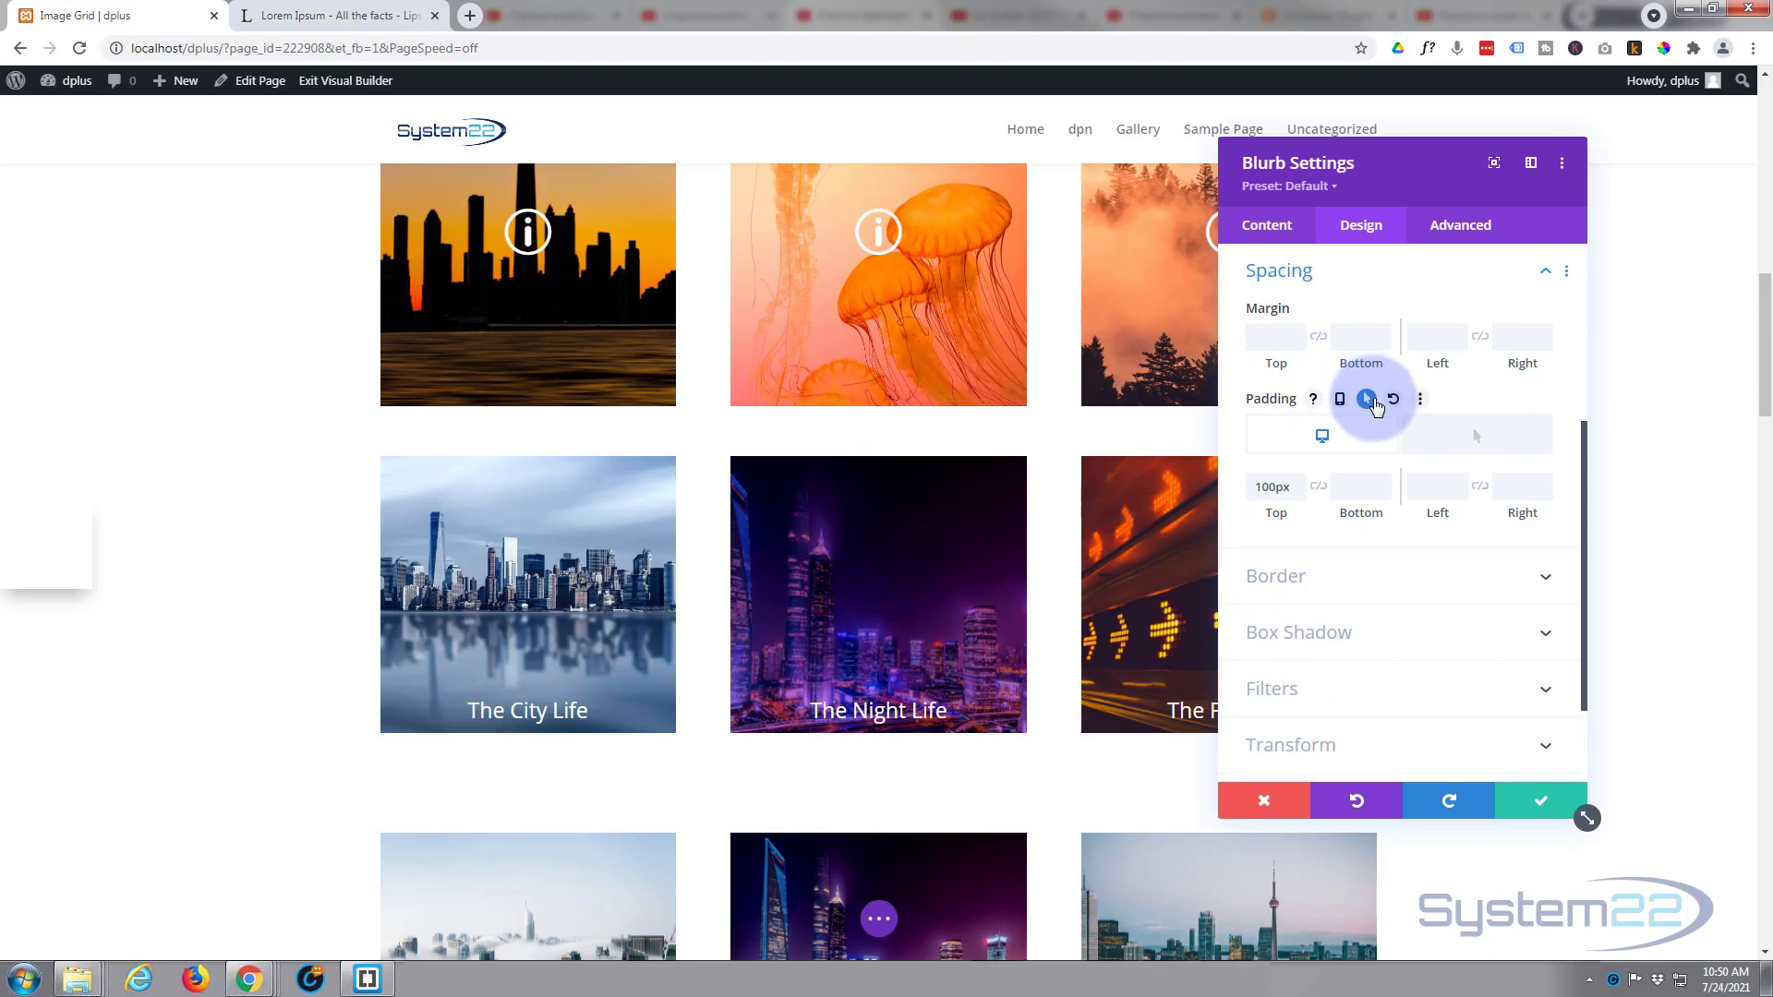
drag(1265, 485, 1292, 487)
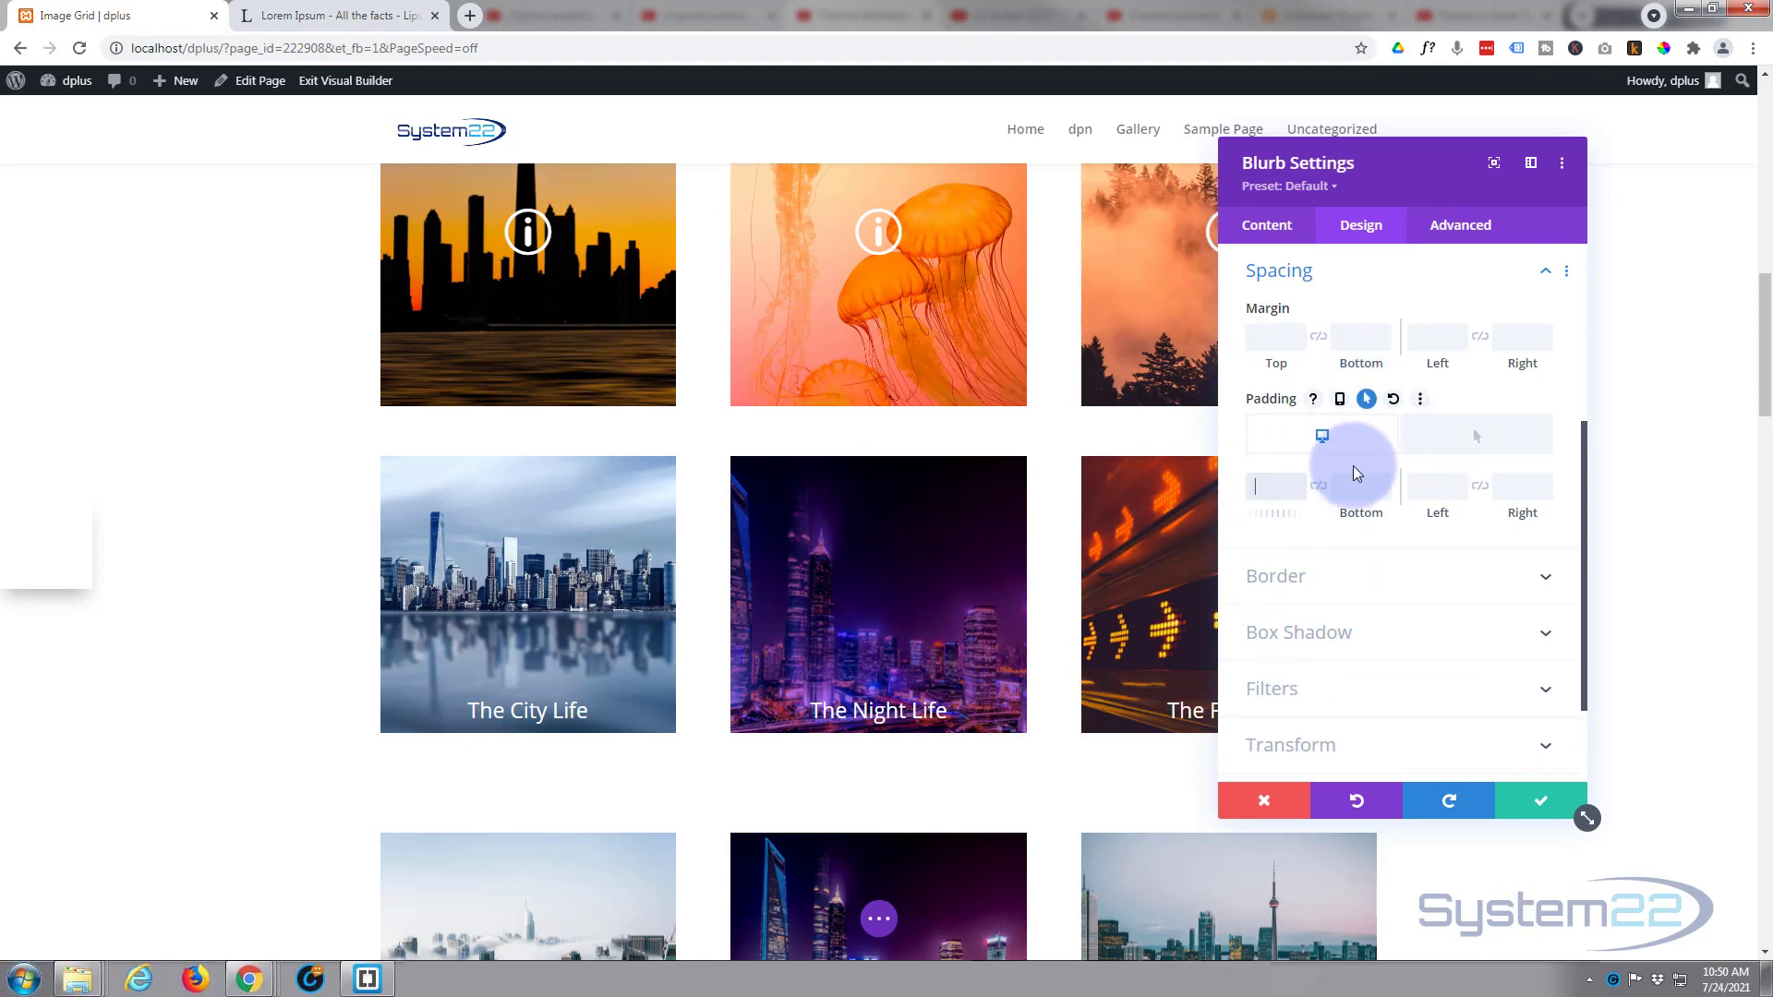
click(1449, 435)
click(1297, 483)
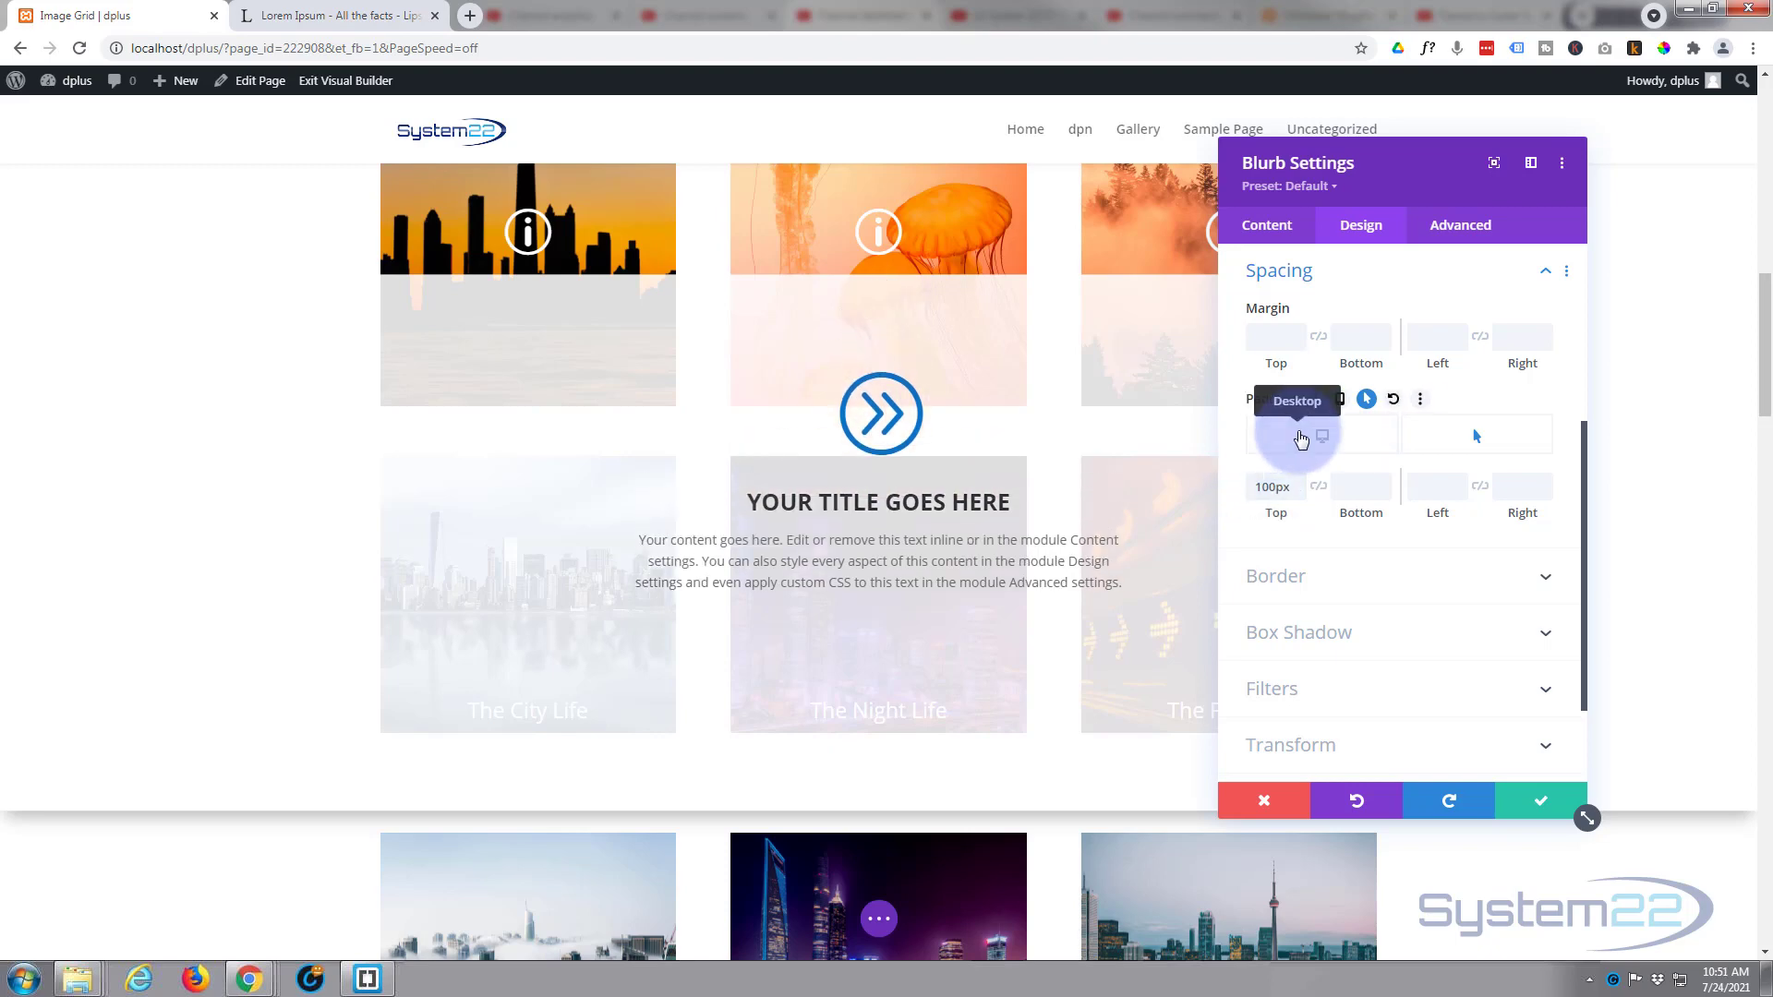
click(1301, 438)
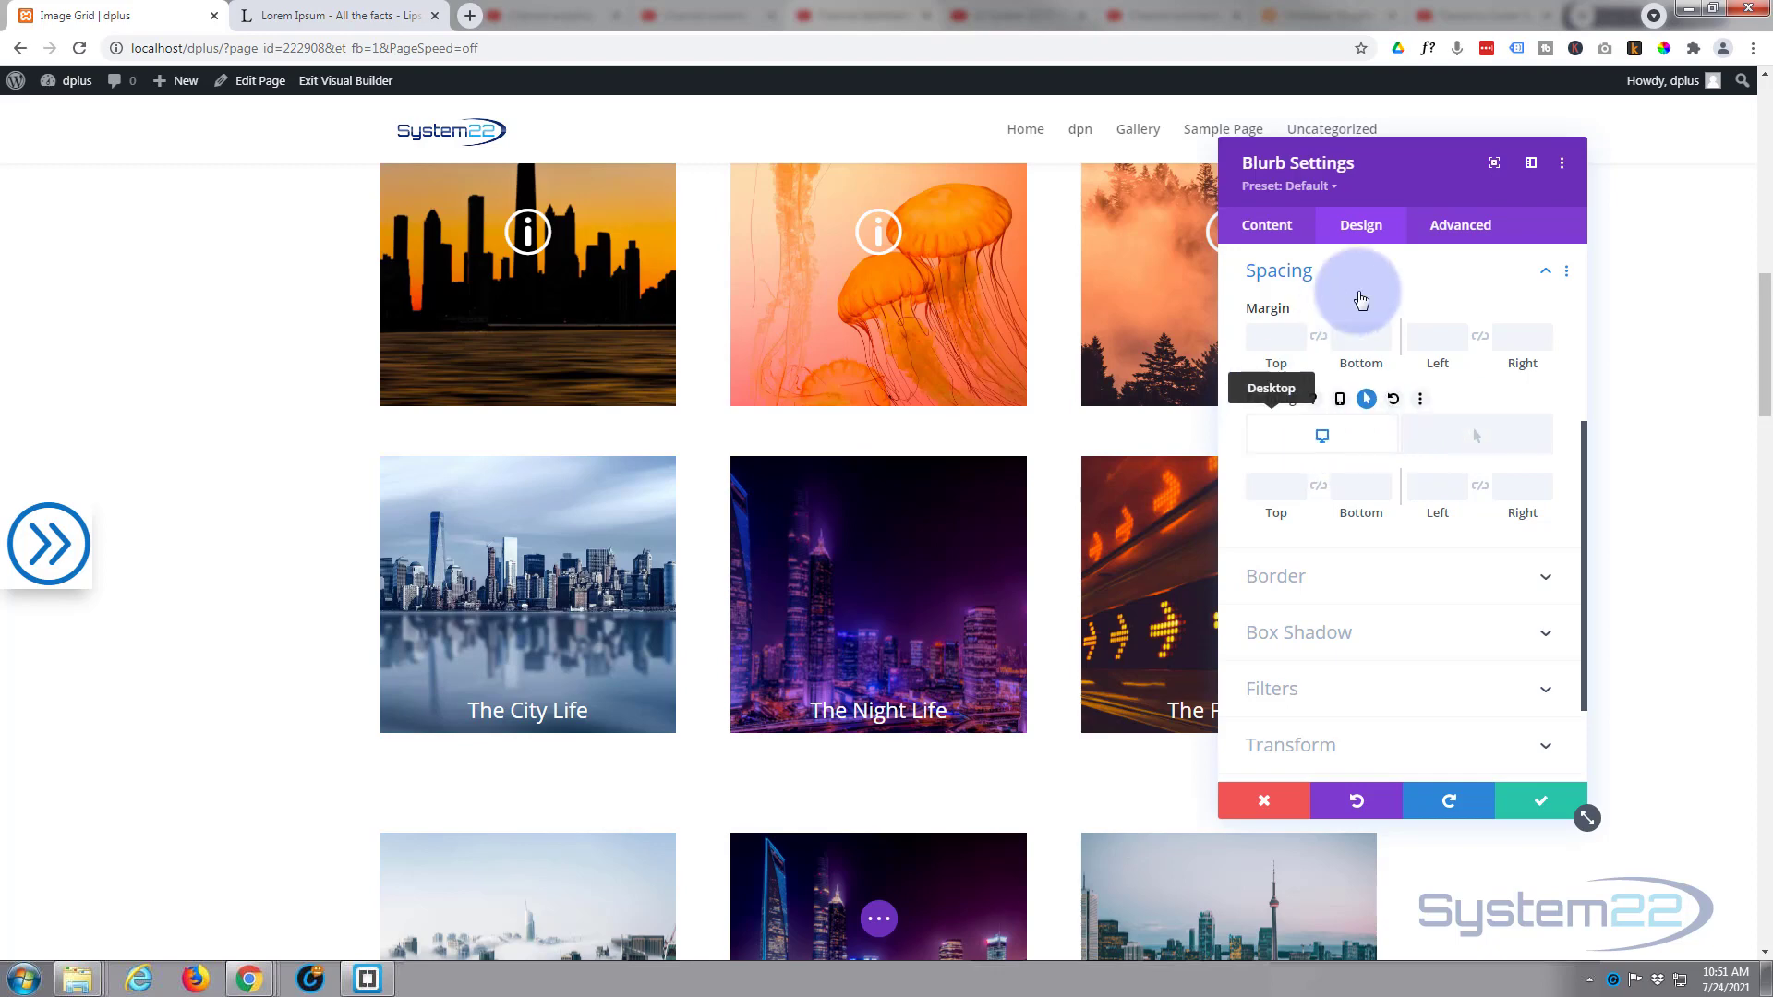
Step: Enable separate hover values for the box shadow color and make the desktop shadow transparent
scroll(1436, 547, down, 2)
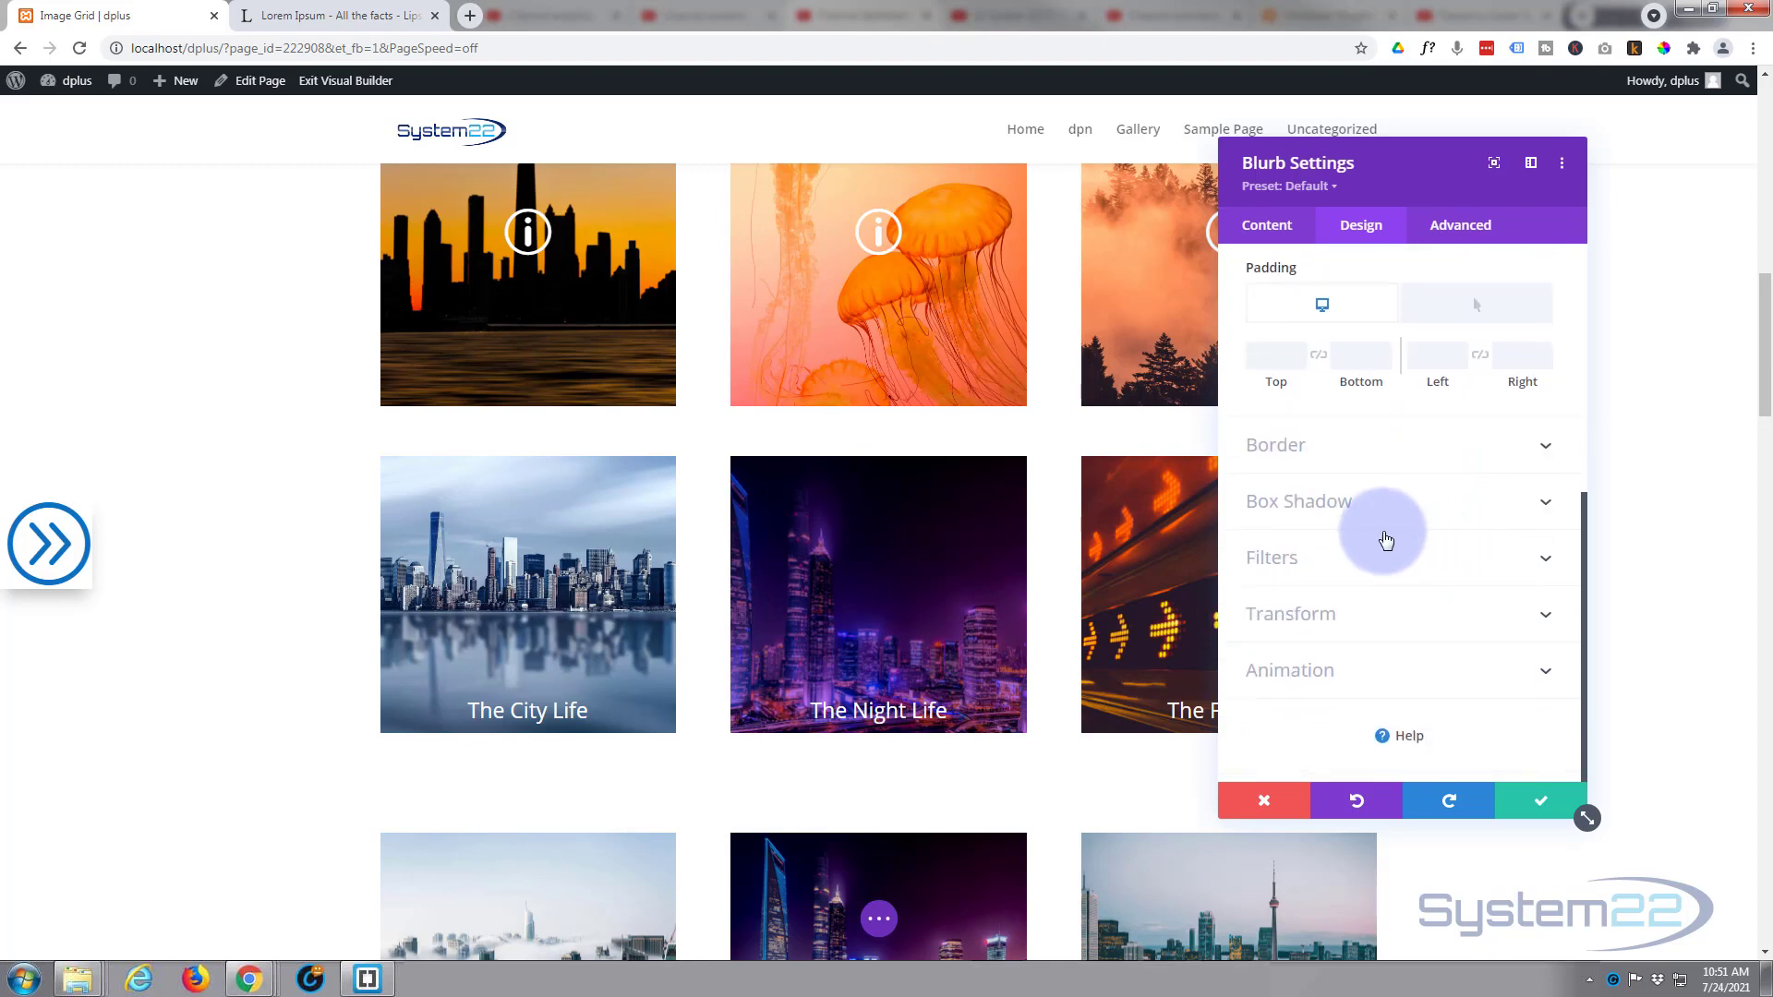
click(1401, 514)
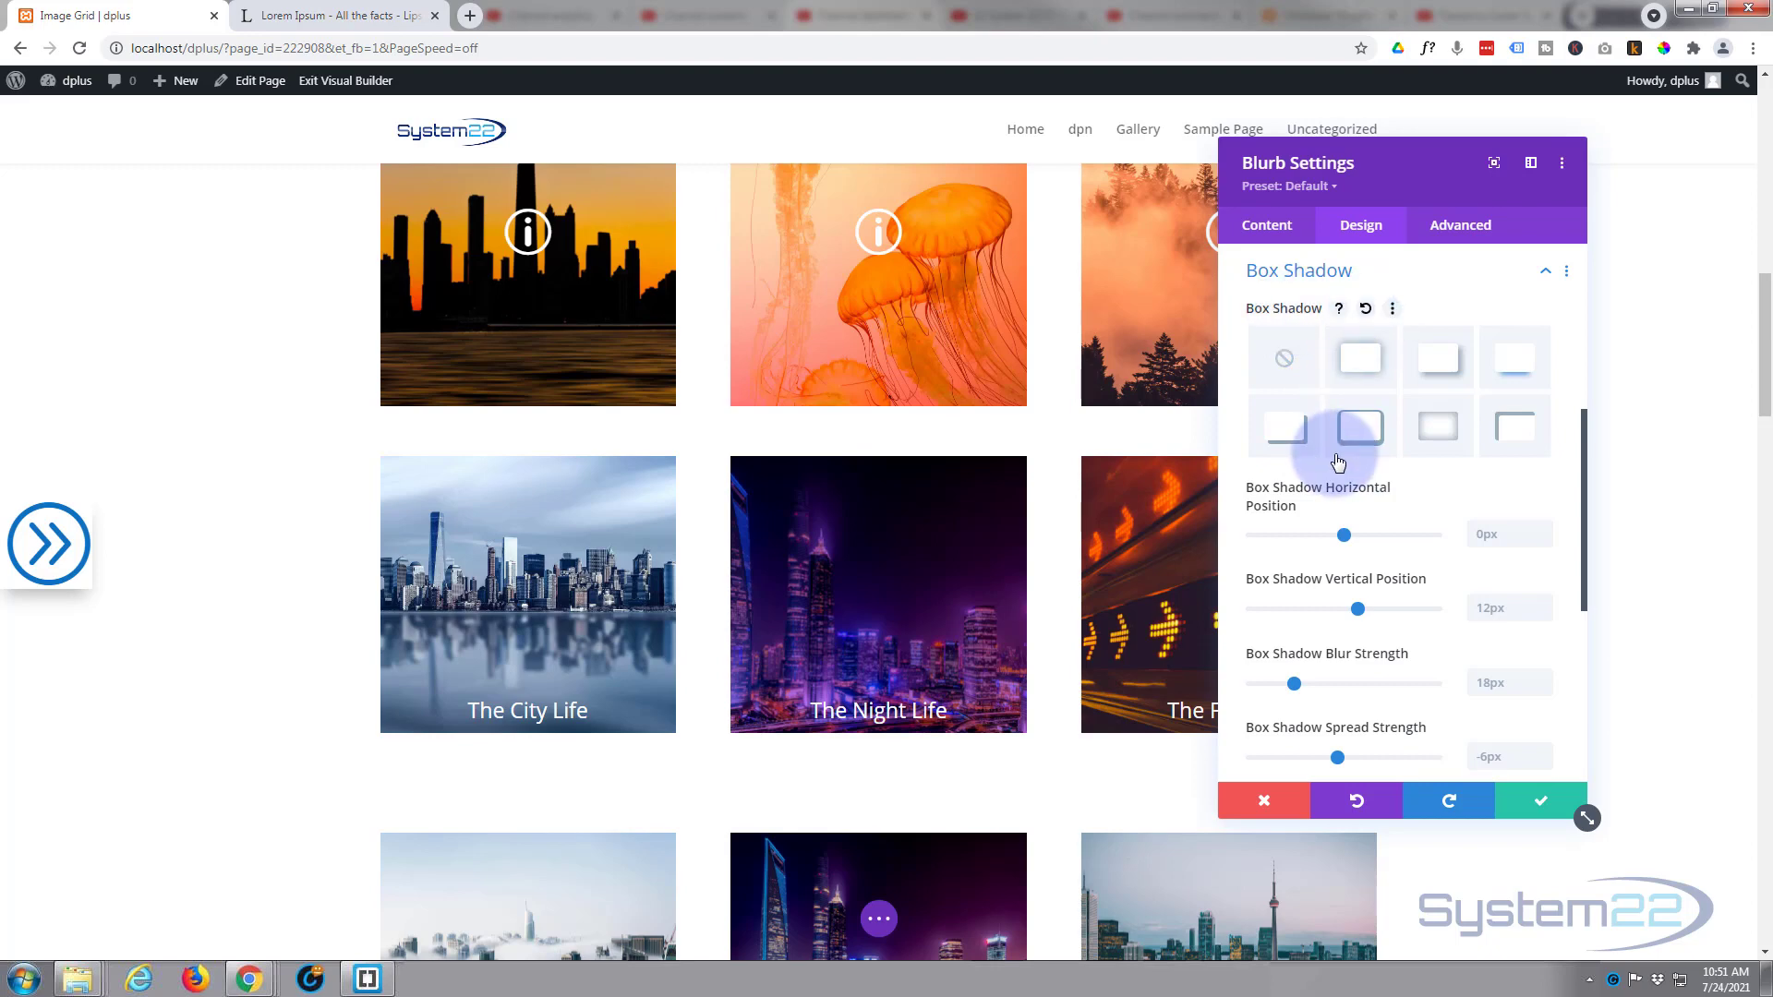
scroll(1341, 452, down, 3)
scroll(1335, 452, down, 2)
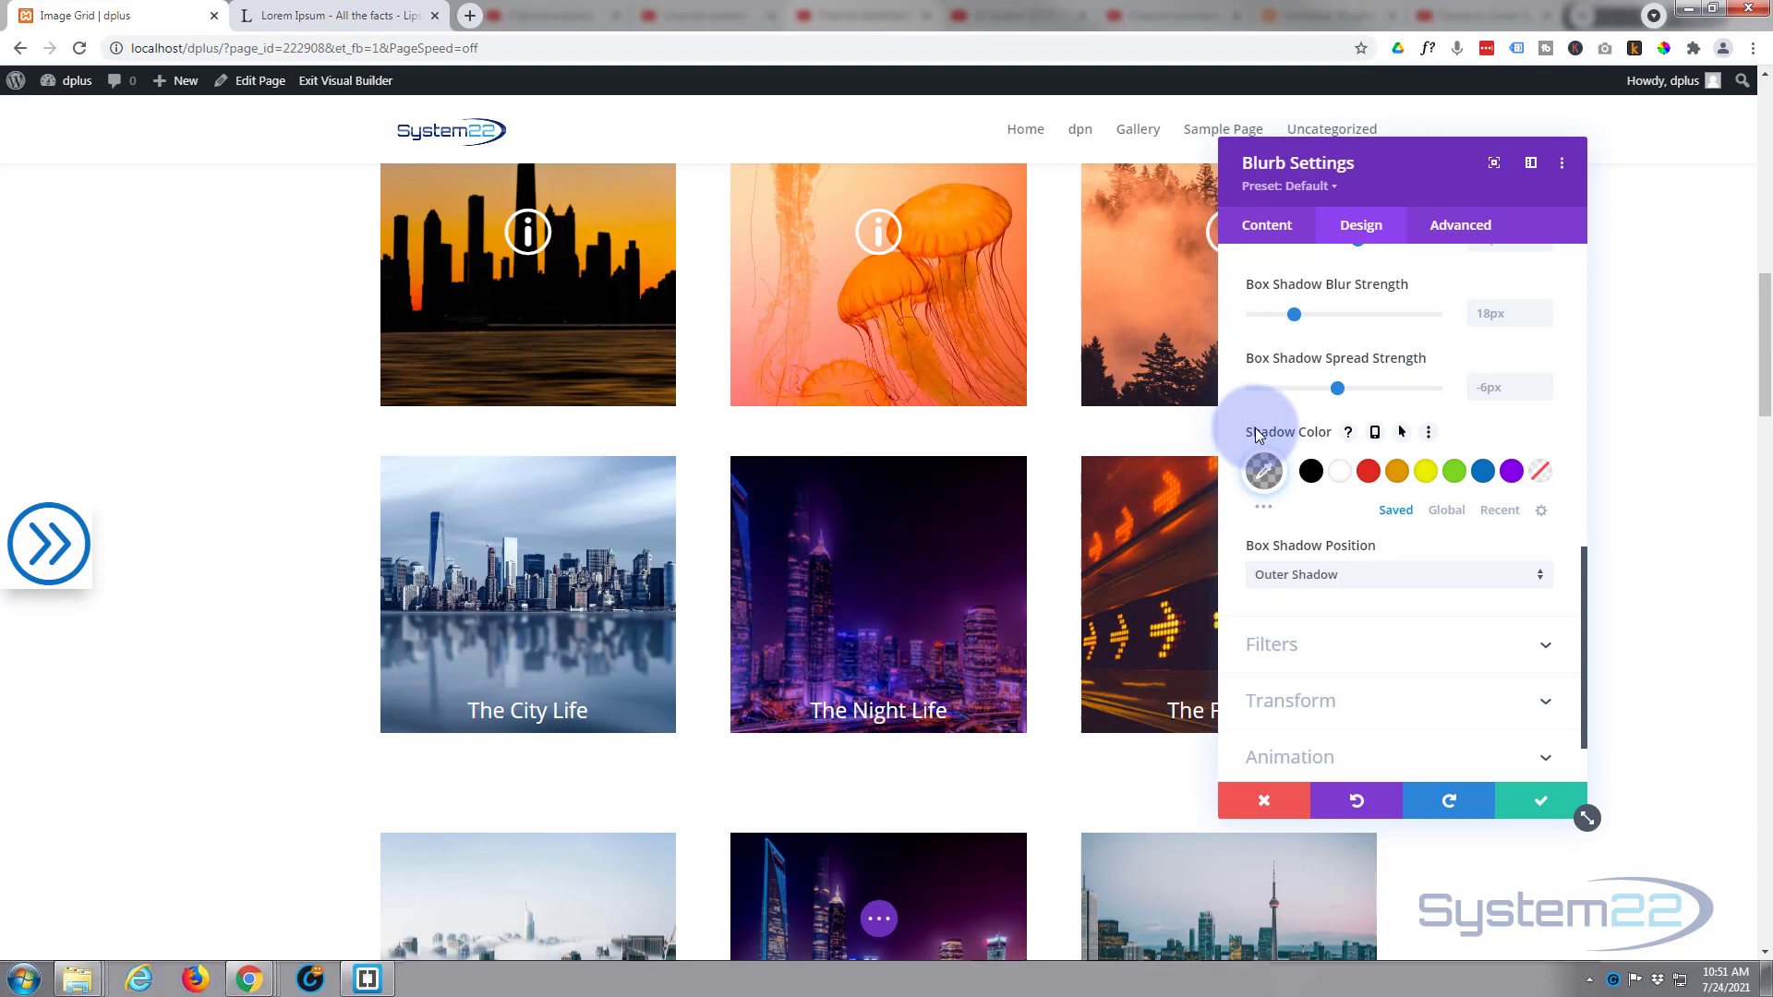
click(1402, 434)
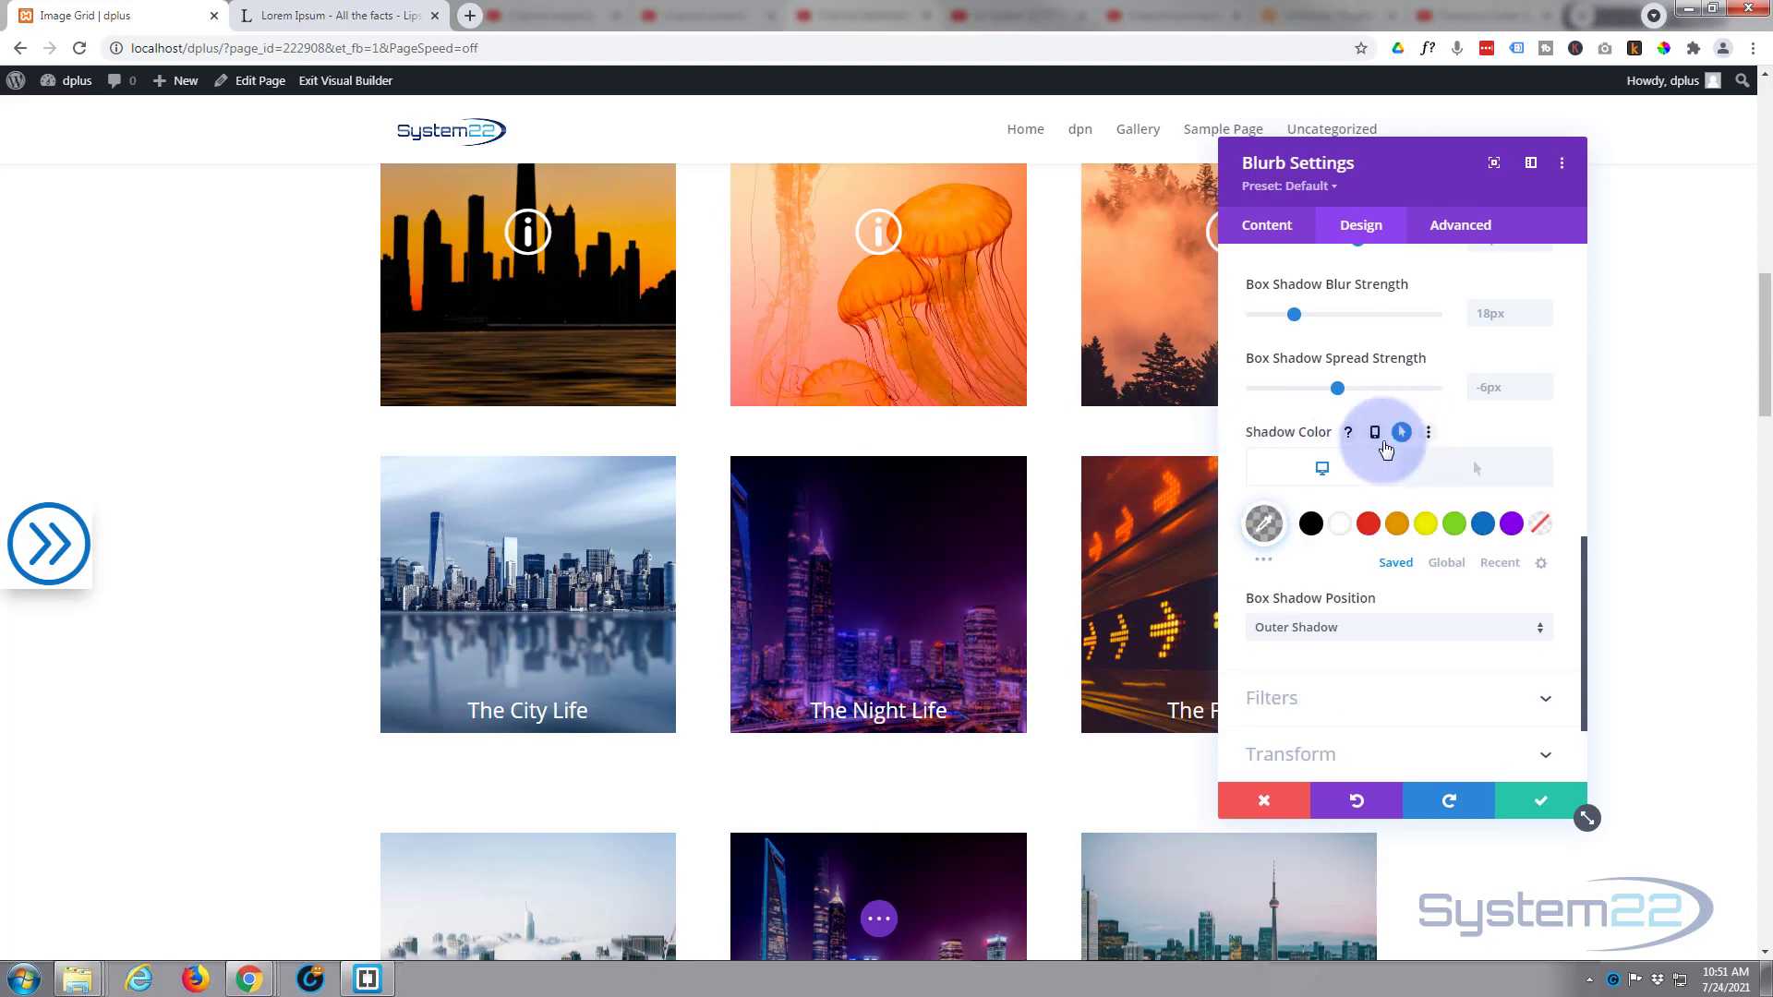
click(1541, 527)
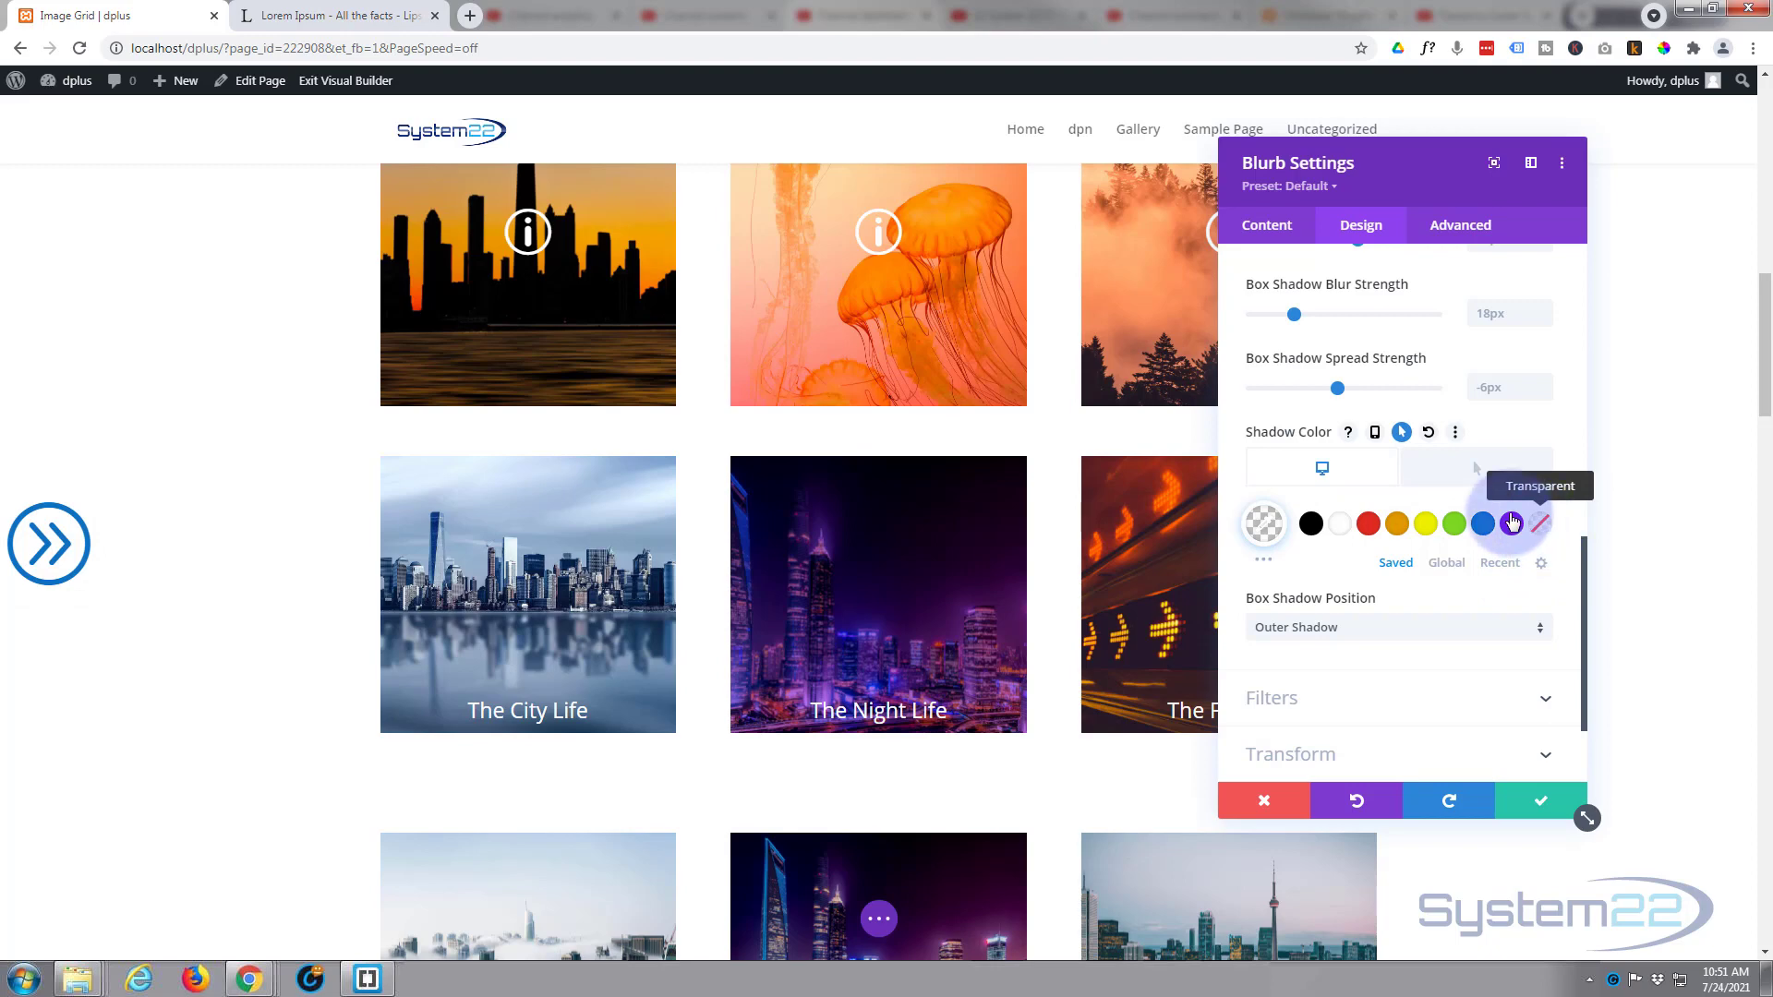
Step: Set the hover-state shadow color to black at about 0.41 opacity and return to the desktop state
click(1471, 475)
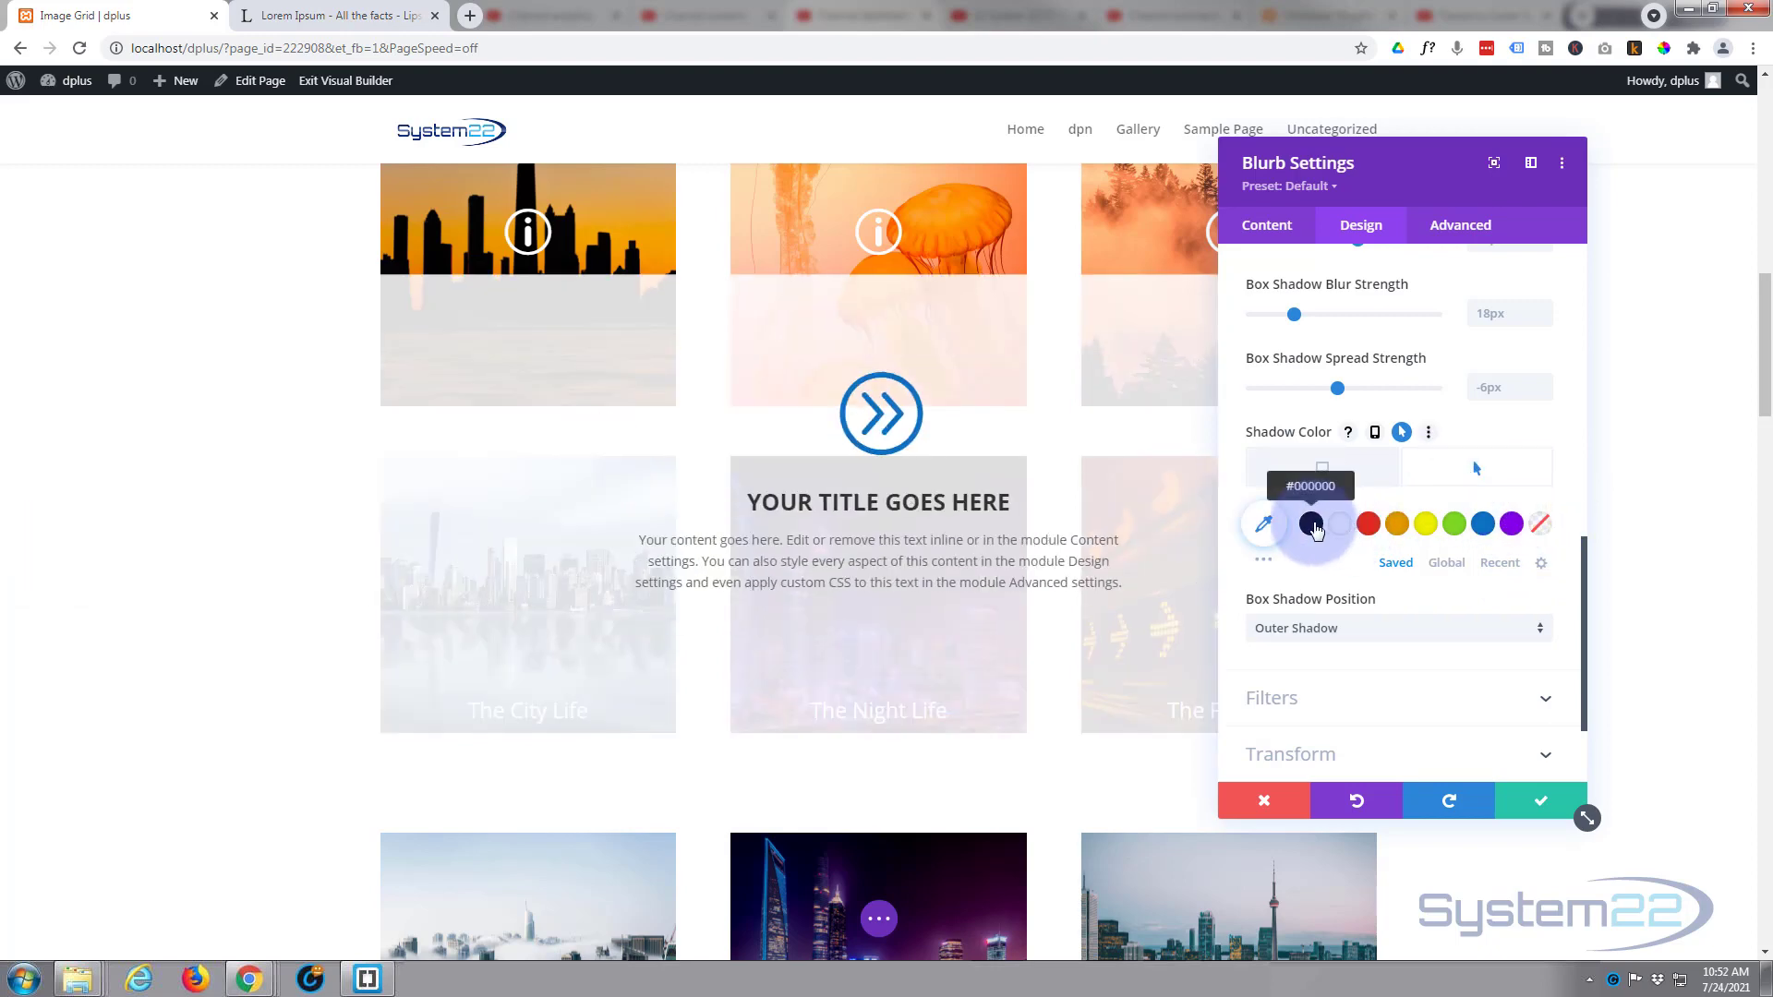
click(1312, 525)
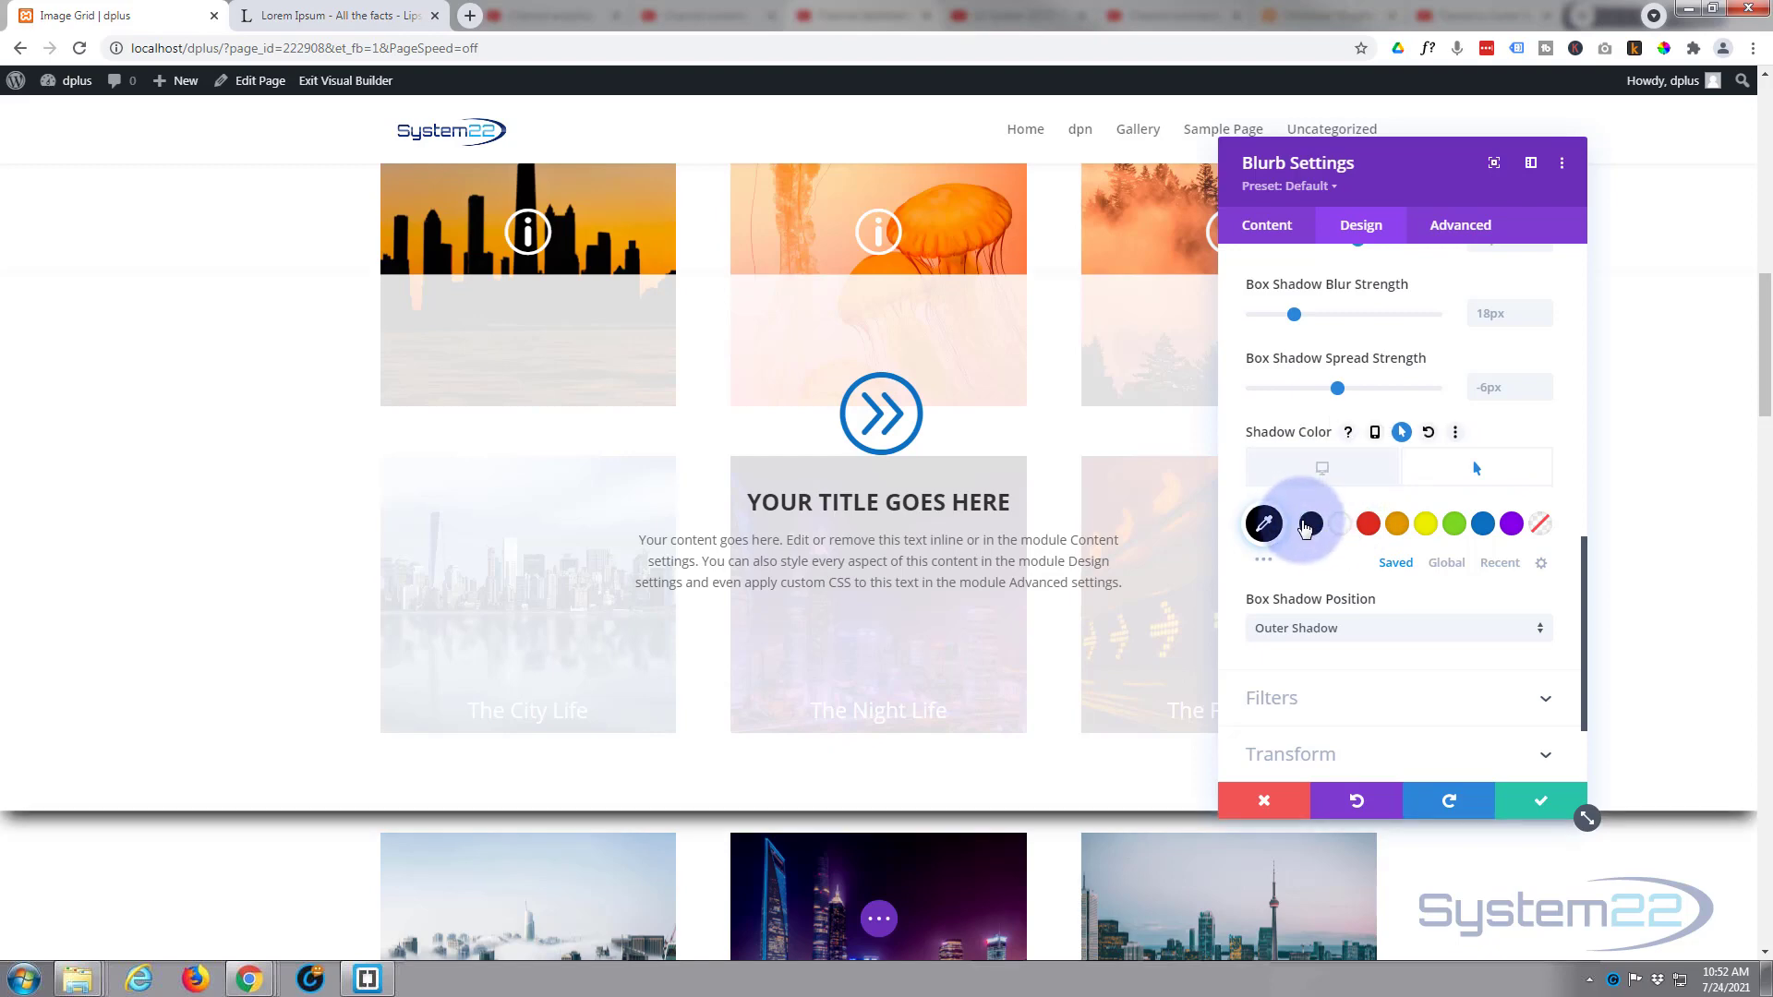
click(1263, 523)
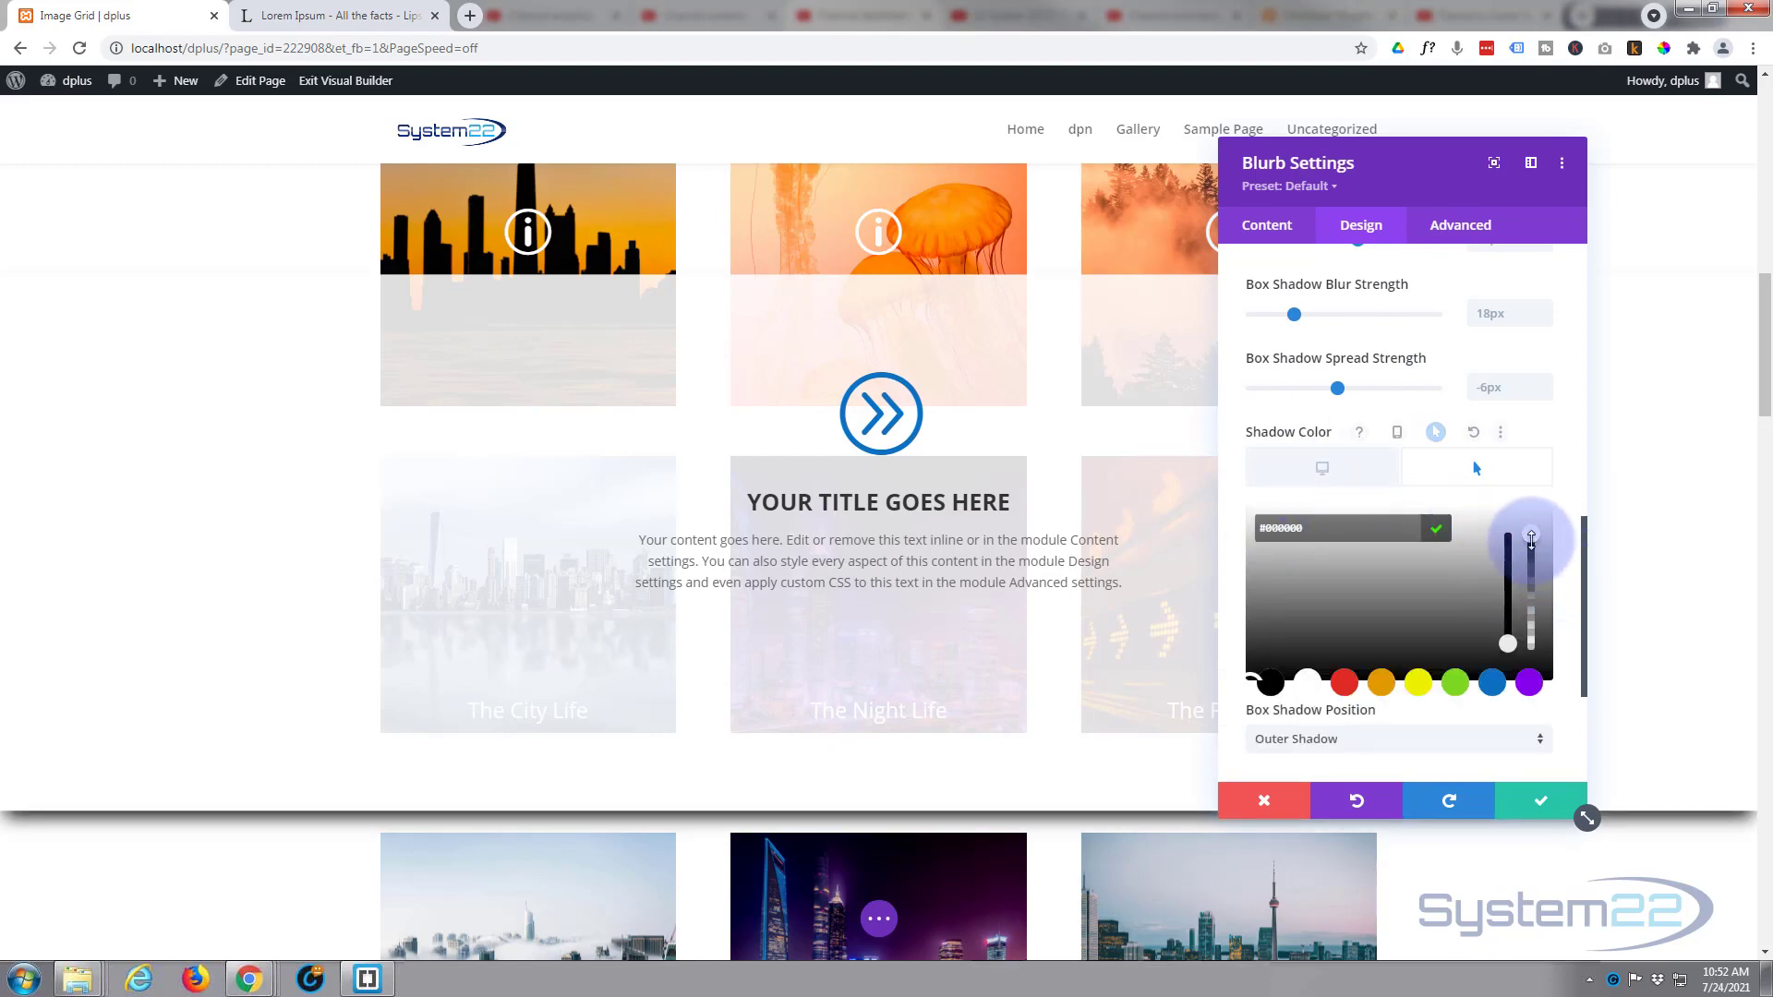
drag(1531, 535, 1532, 623)
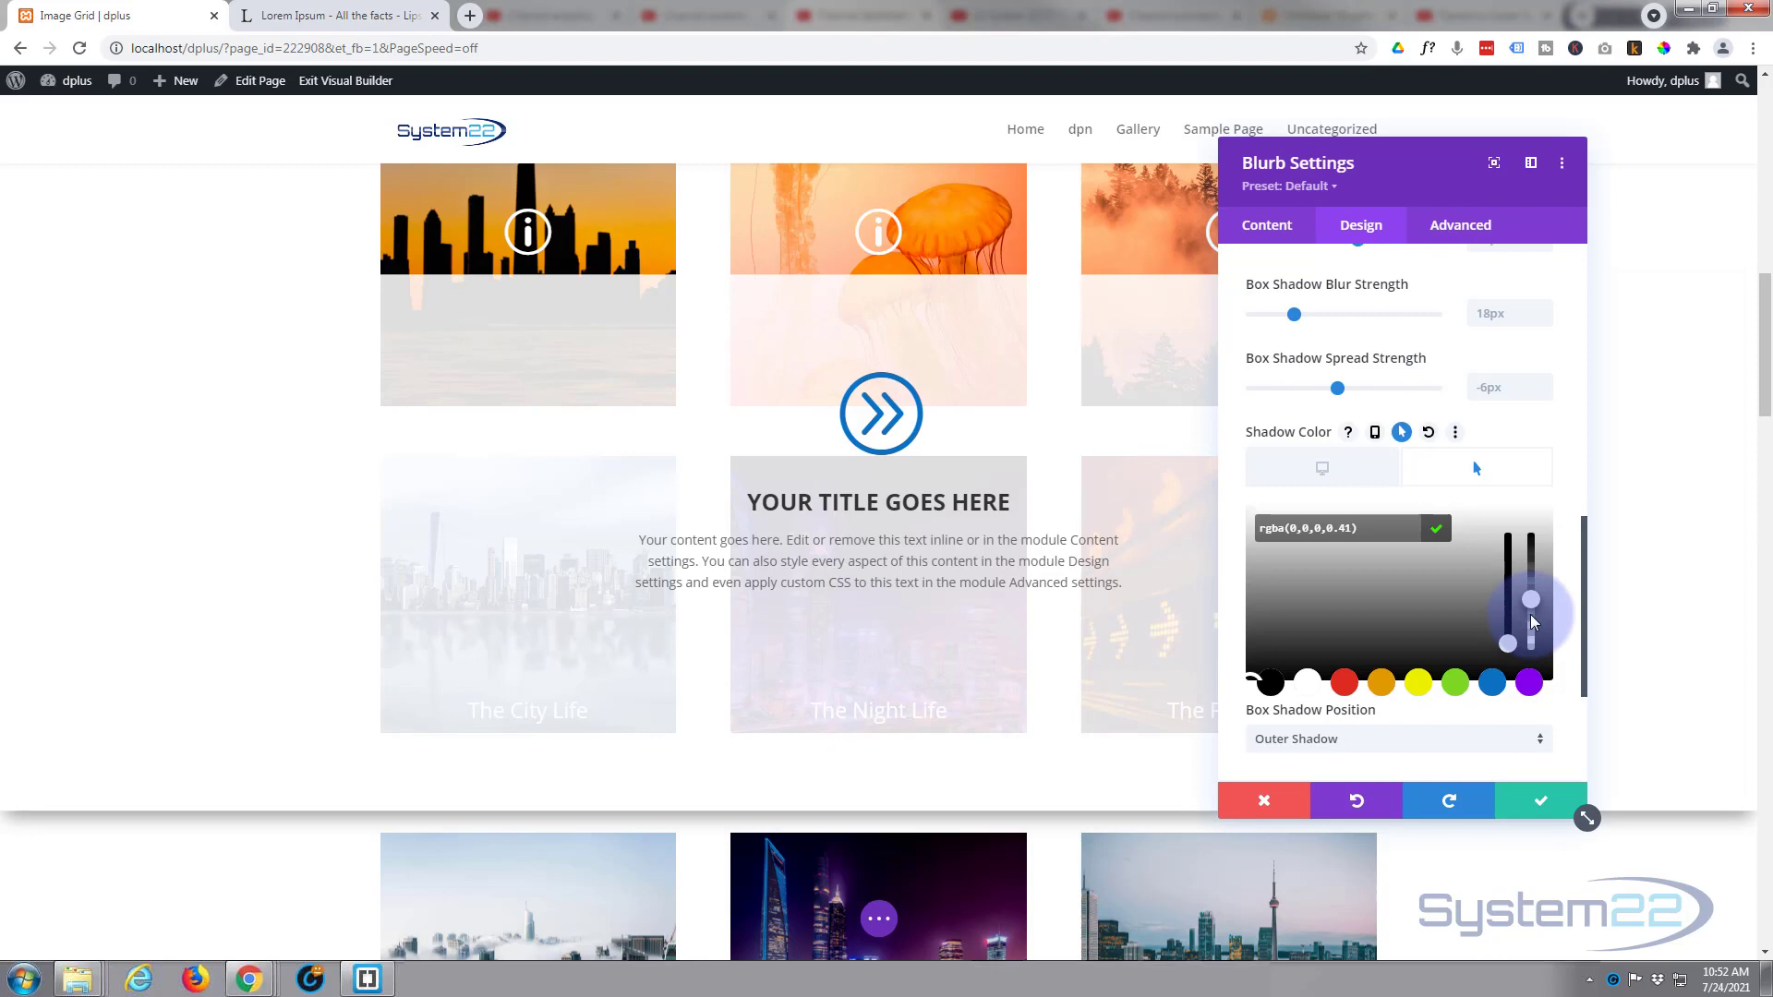
click(1335, 476)
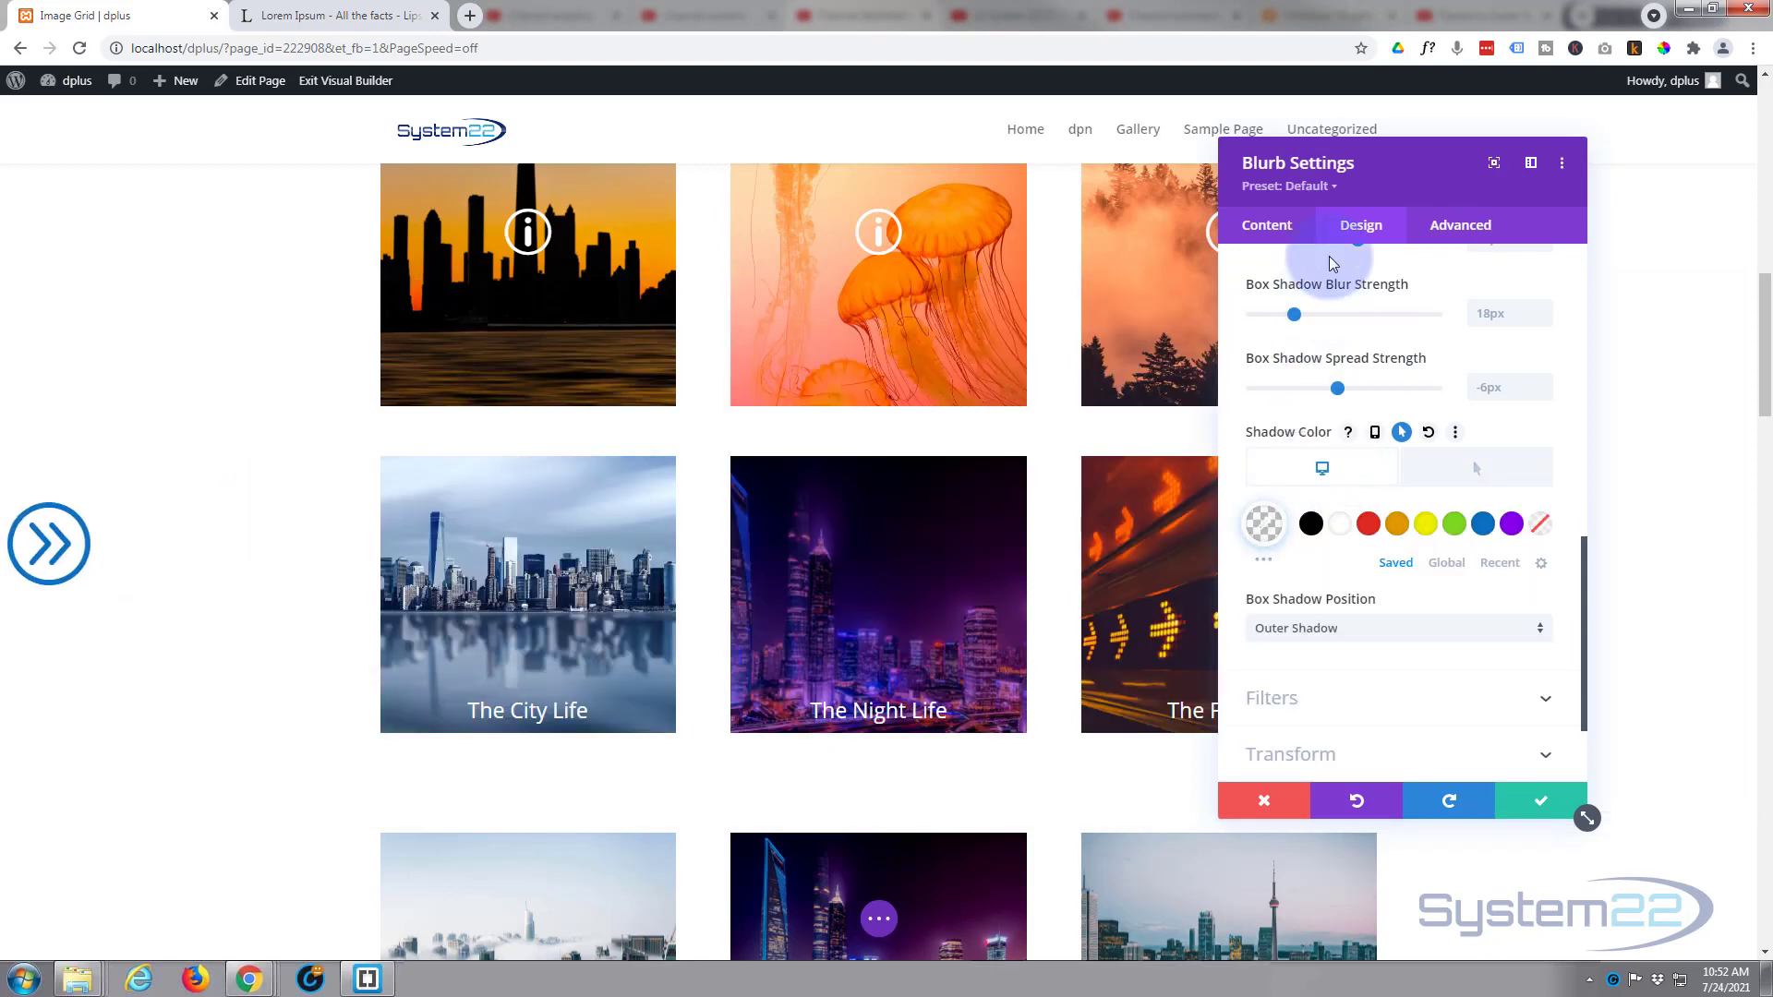
Step: Remove the blurb's desktop background color in its background settings
click(1281, 229)
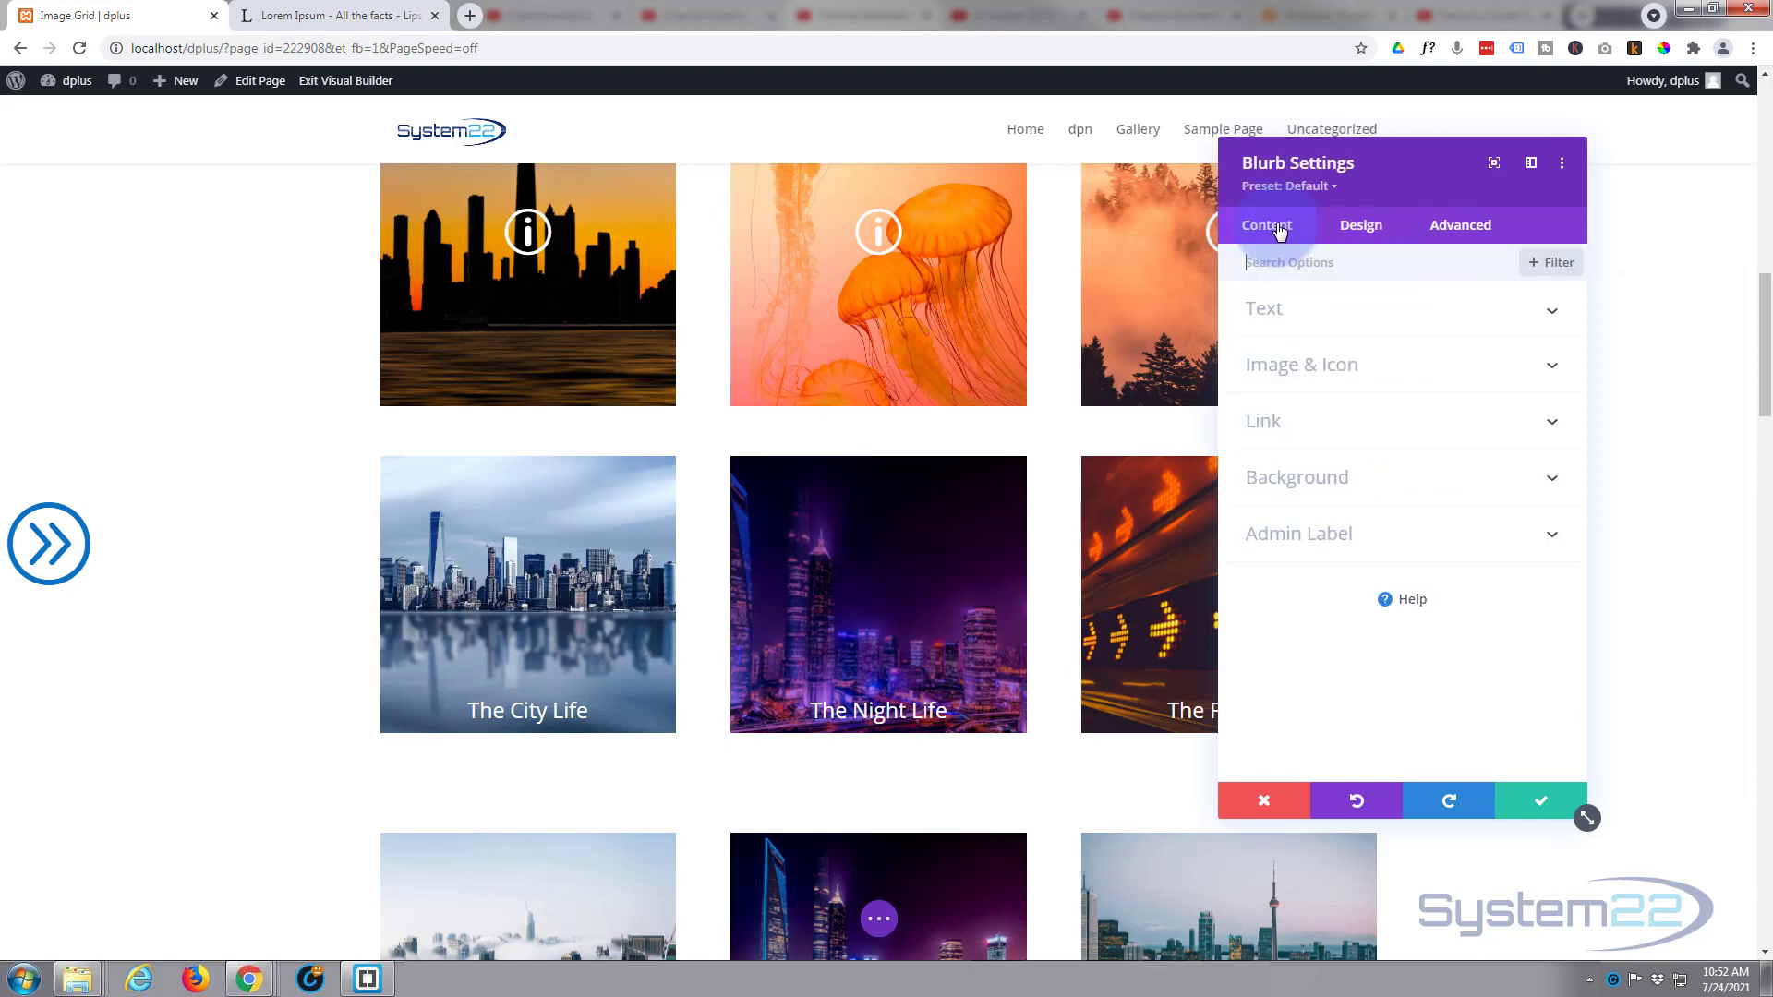
click(1369, 477)
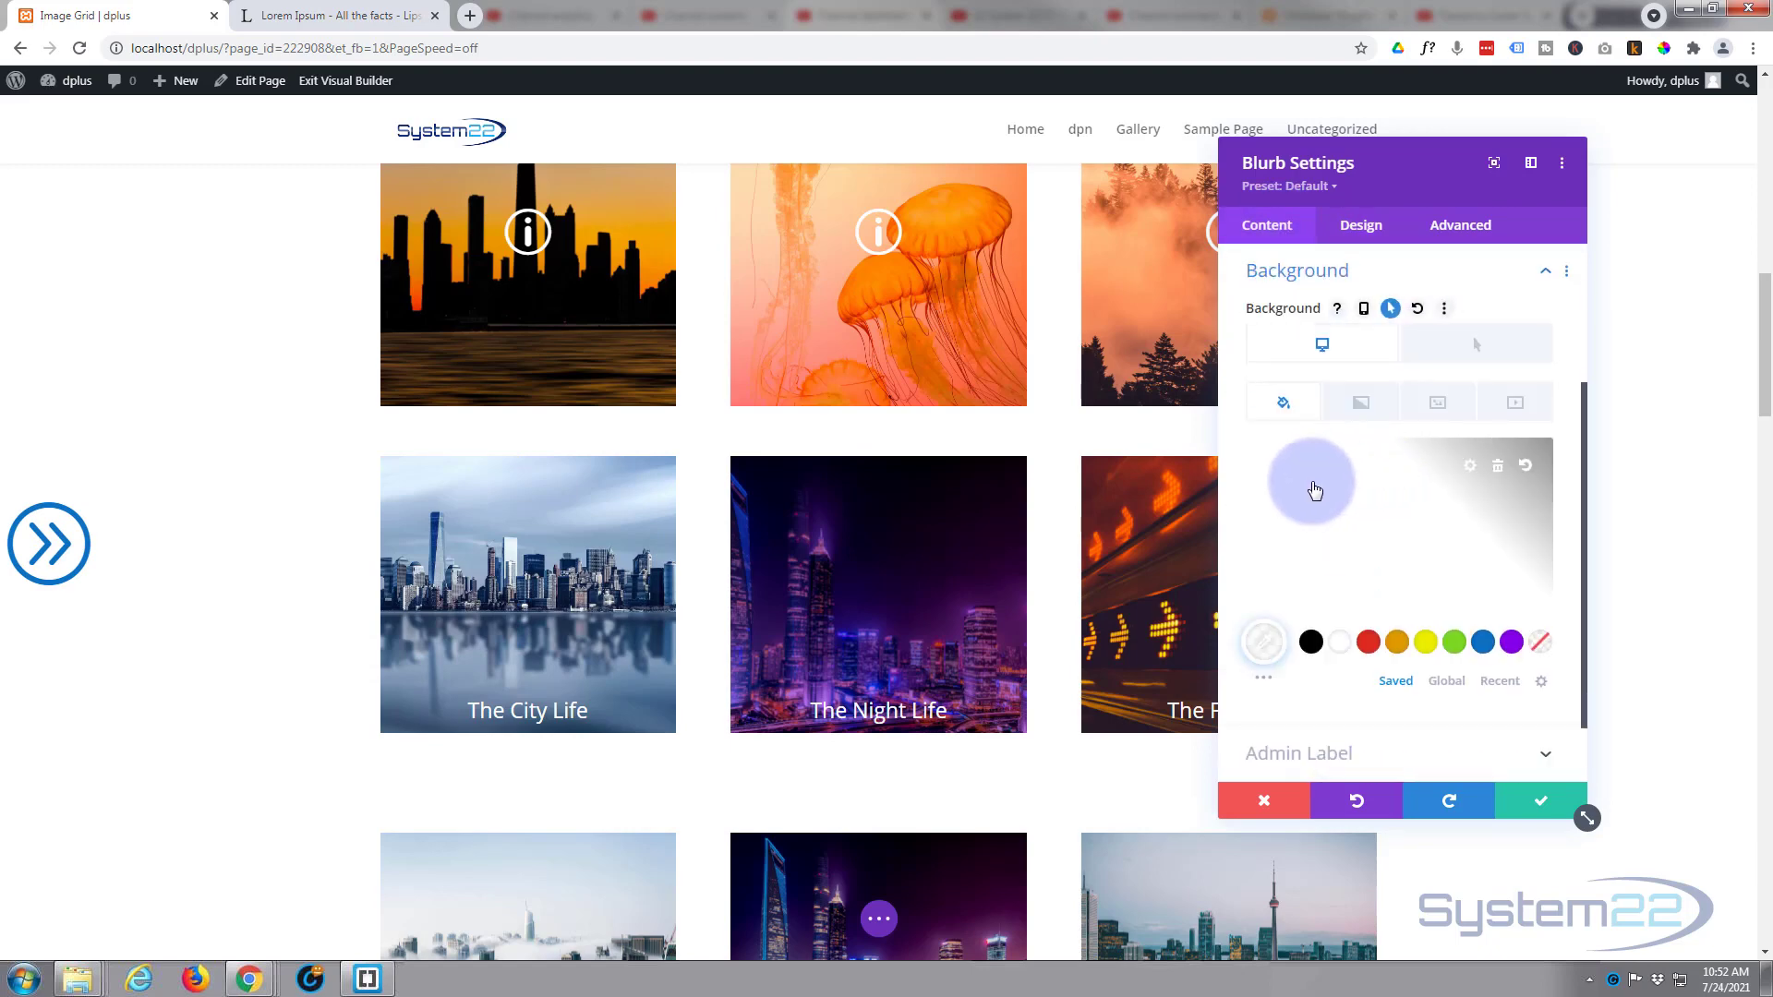
click(1498, 468)
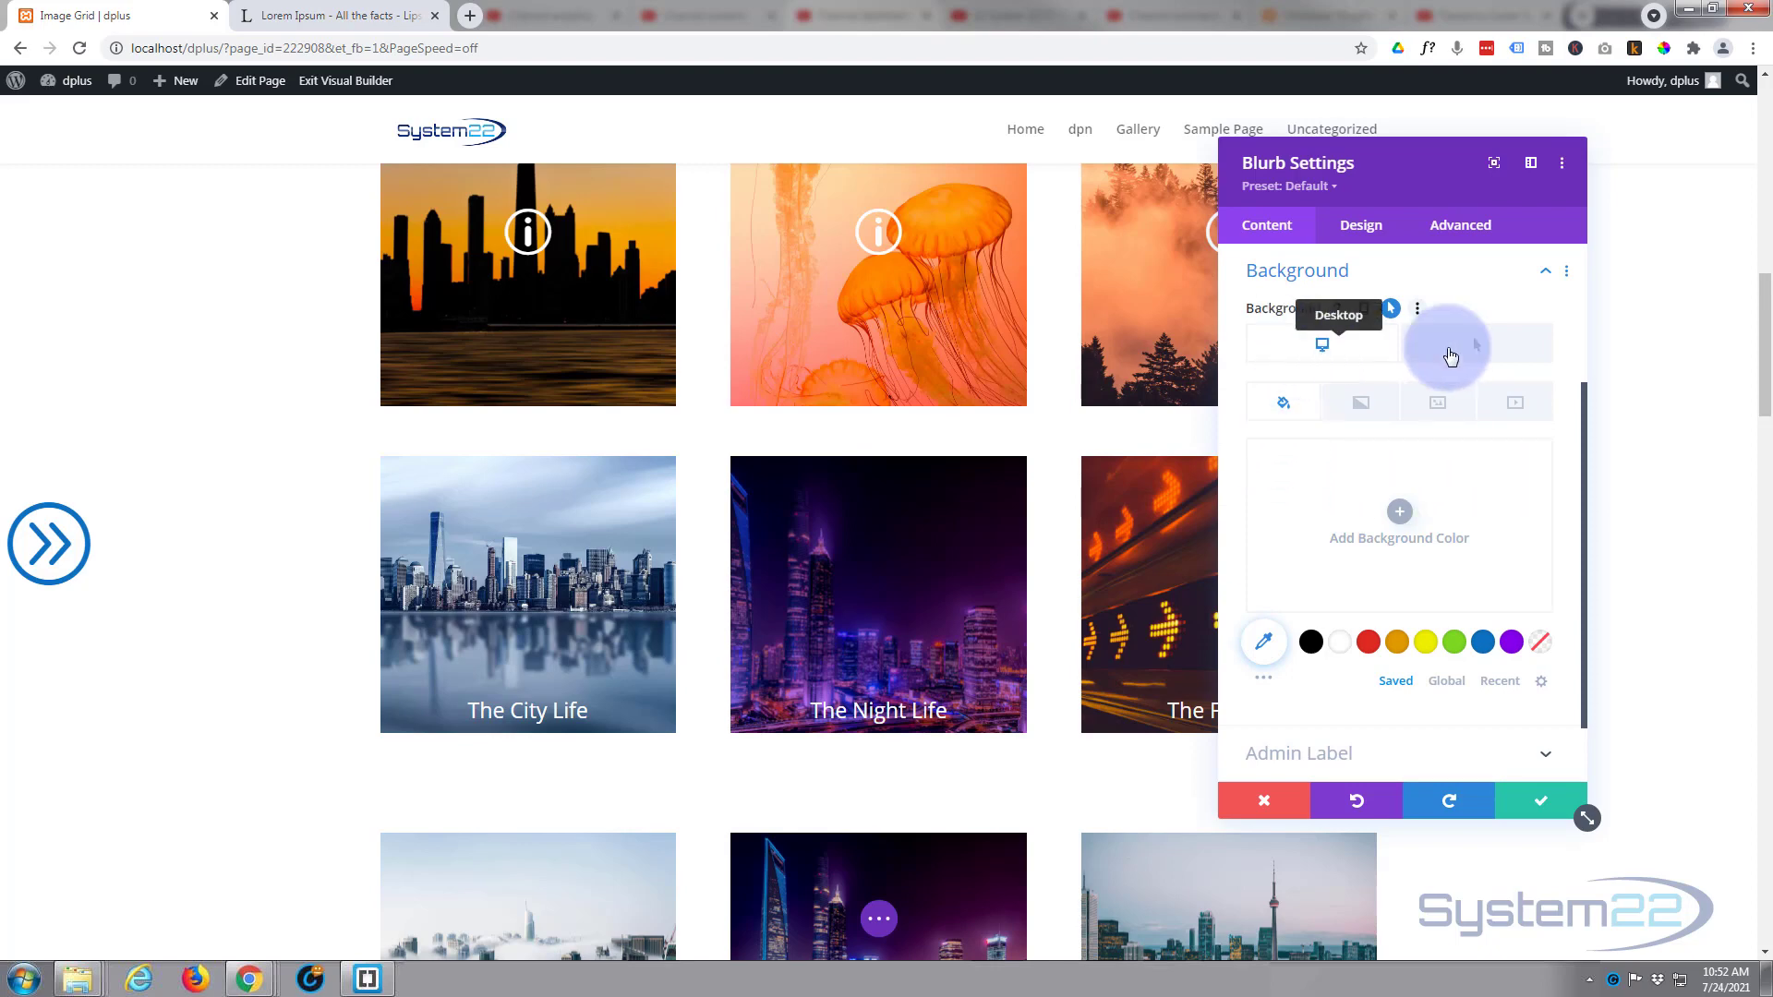
Step: Set the blurb's hover background to white at about 0.92 opacity and compare the hover and desktop states
click(1460, 357)
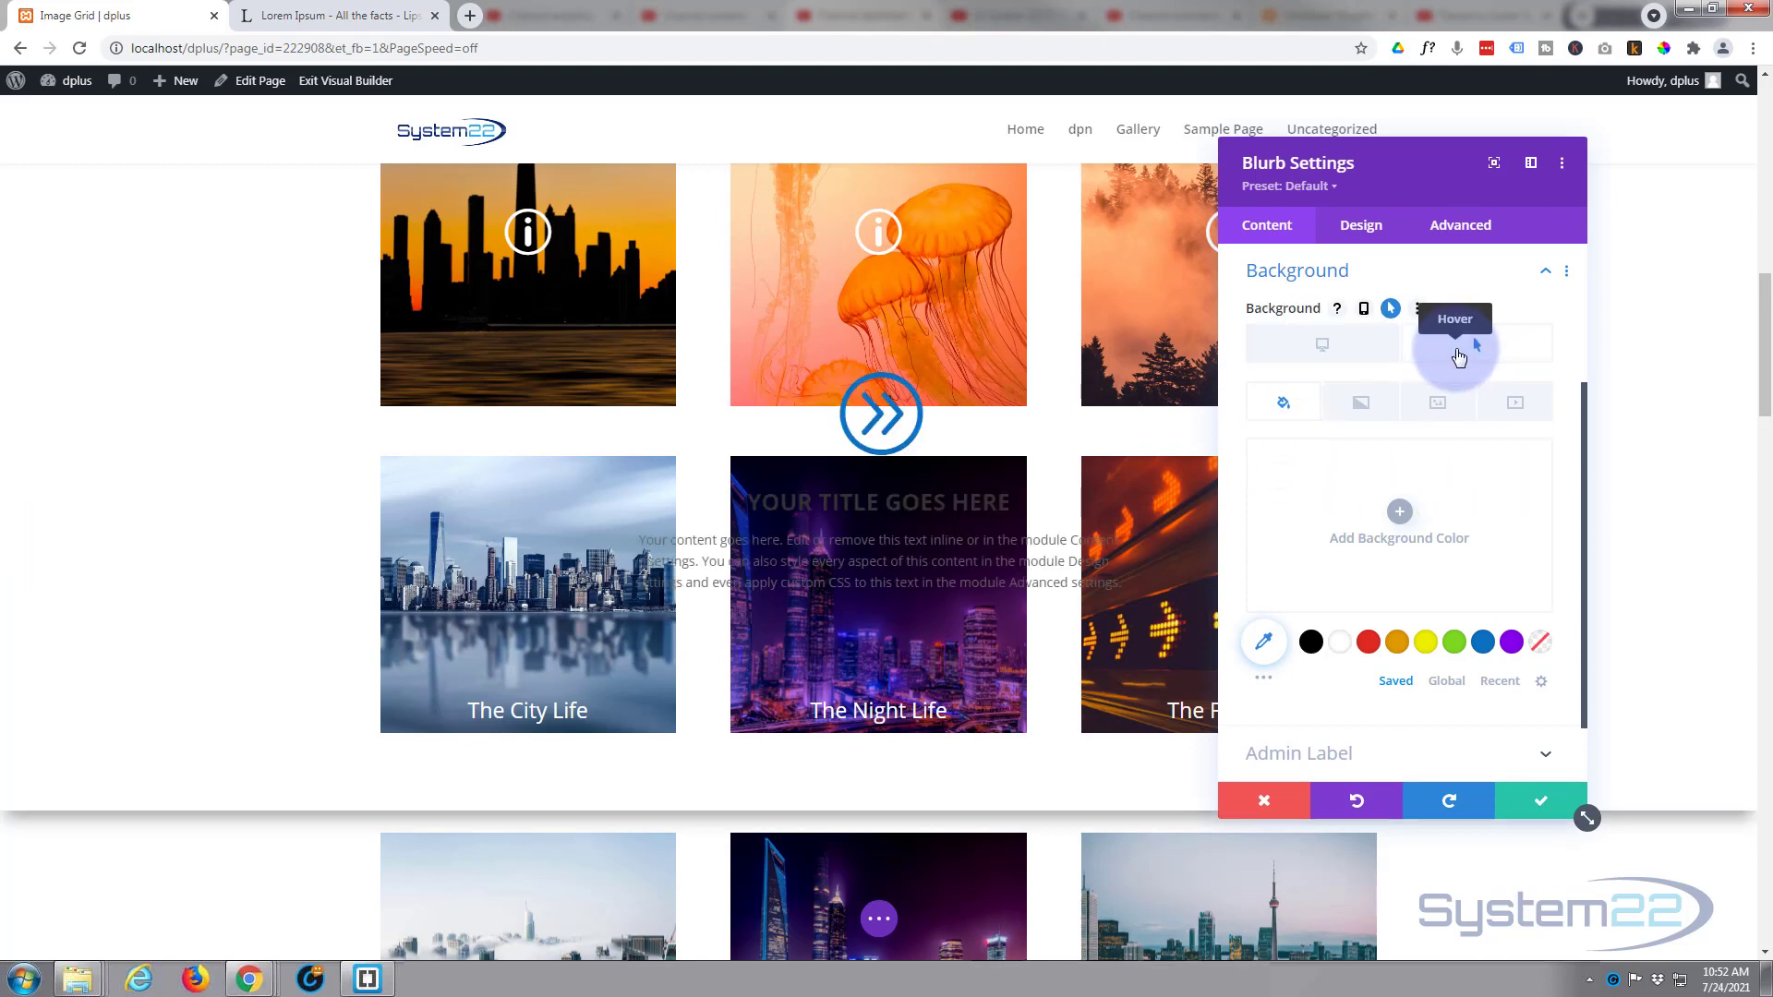
click(1340, 644)
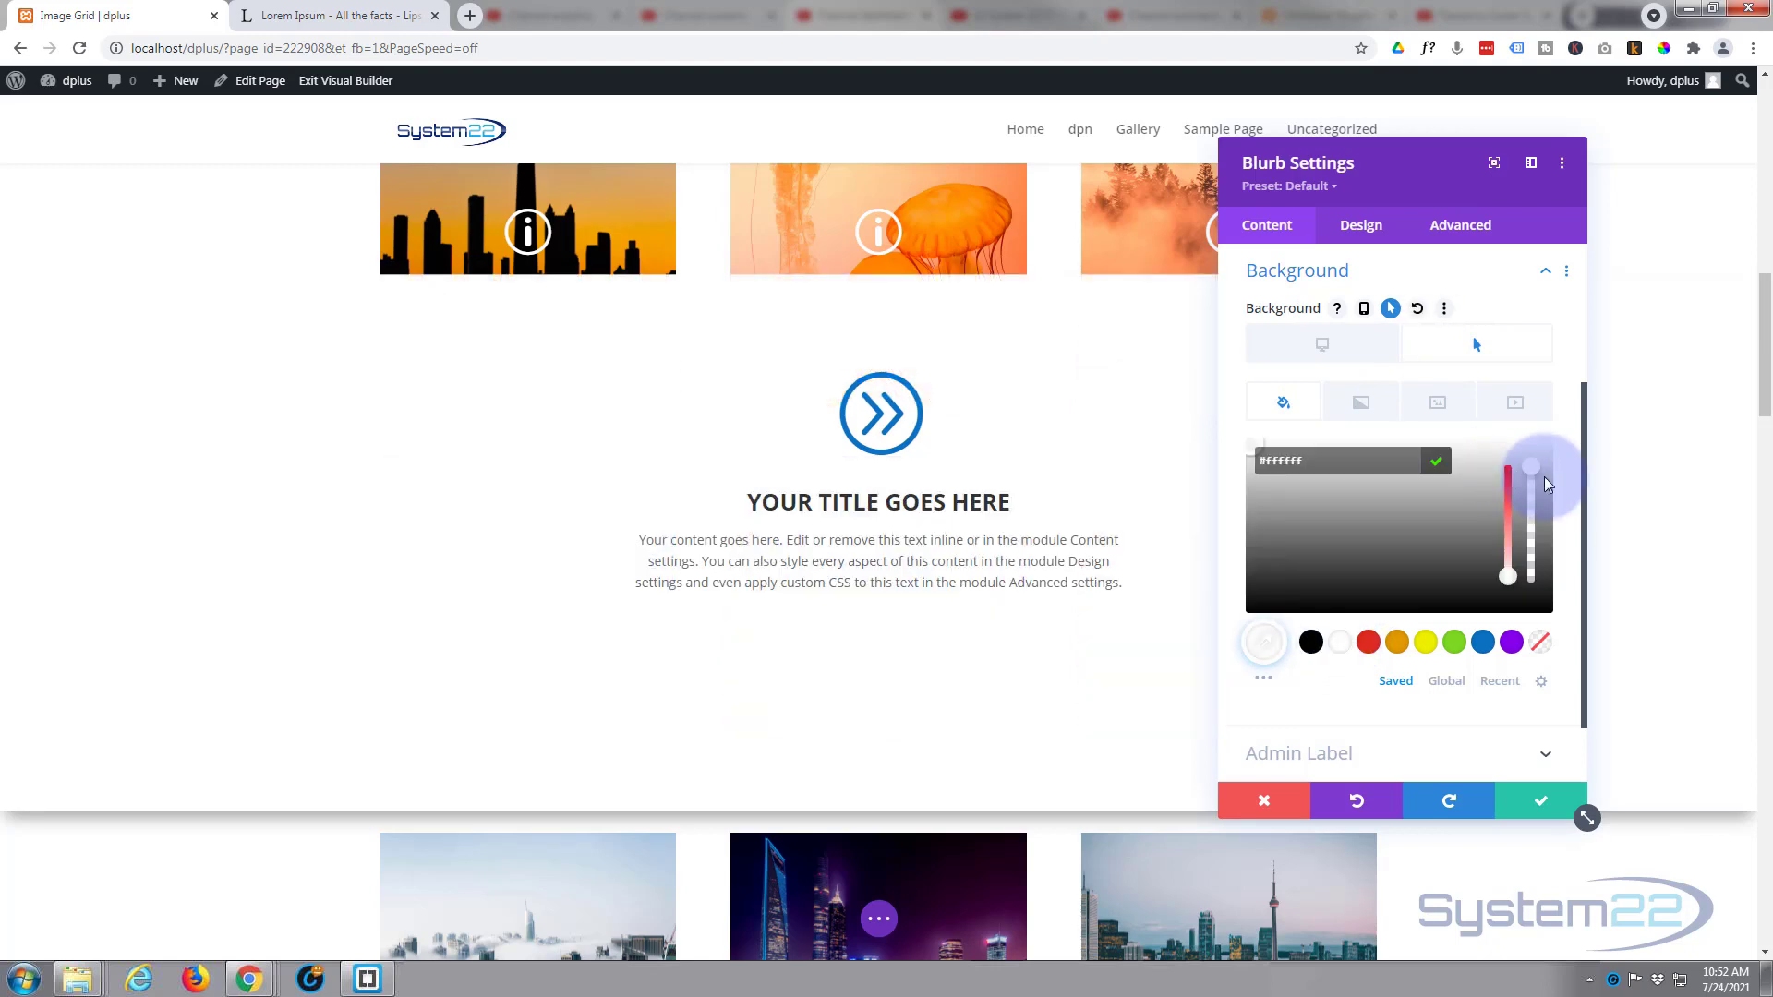
drag(1535, 472, 1535, 502)
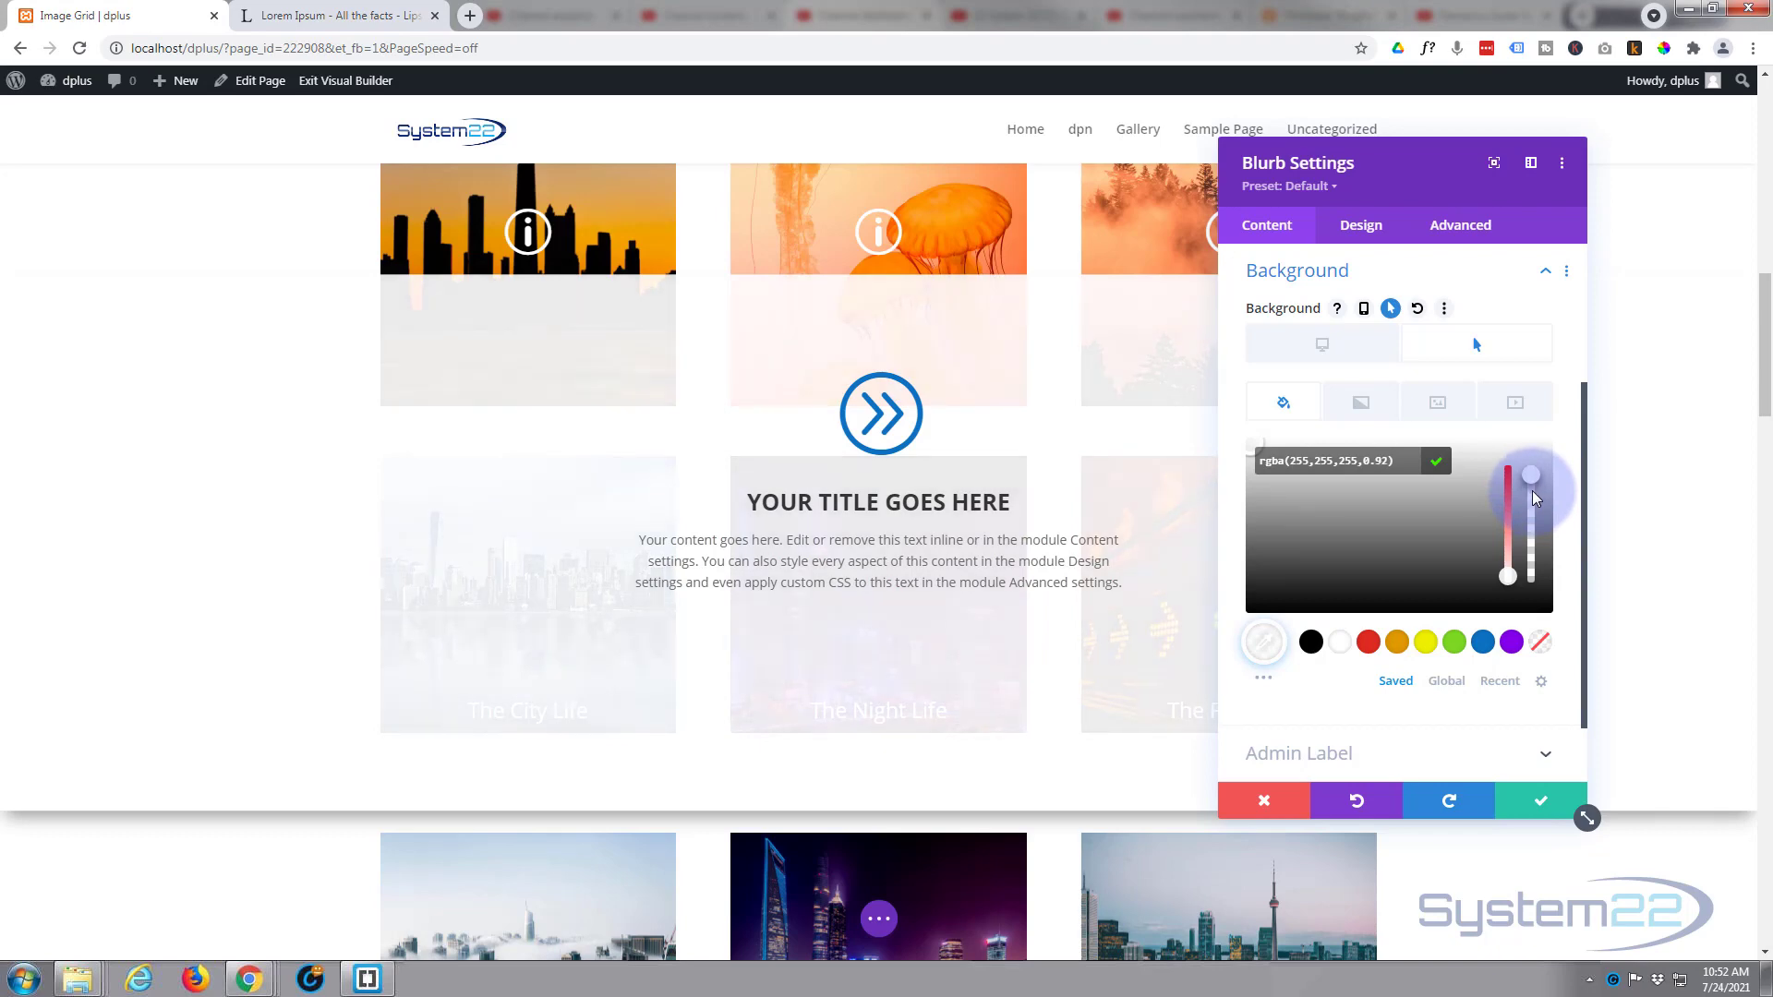
click(1342, 360)
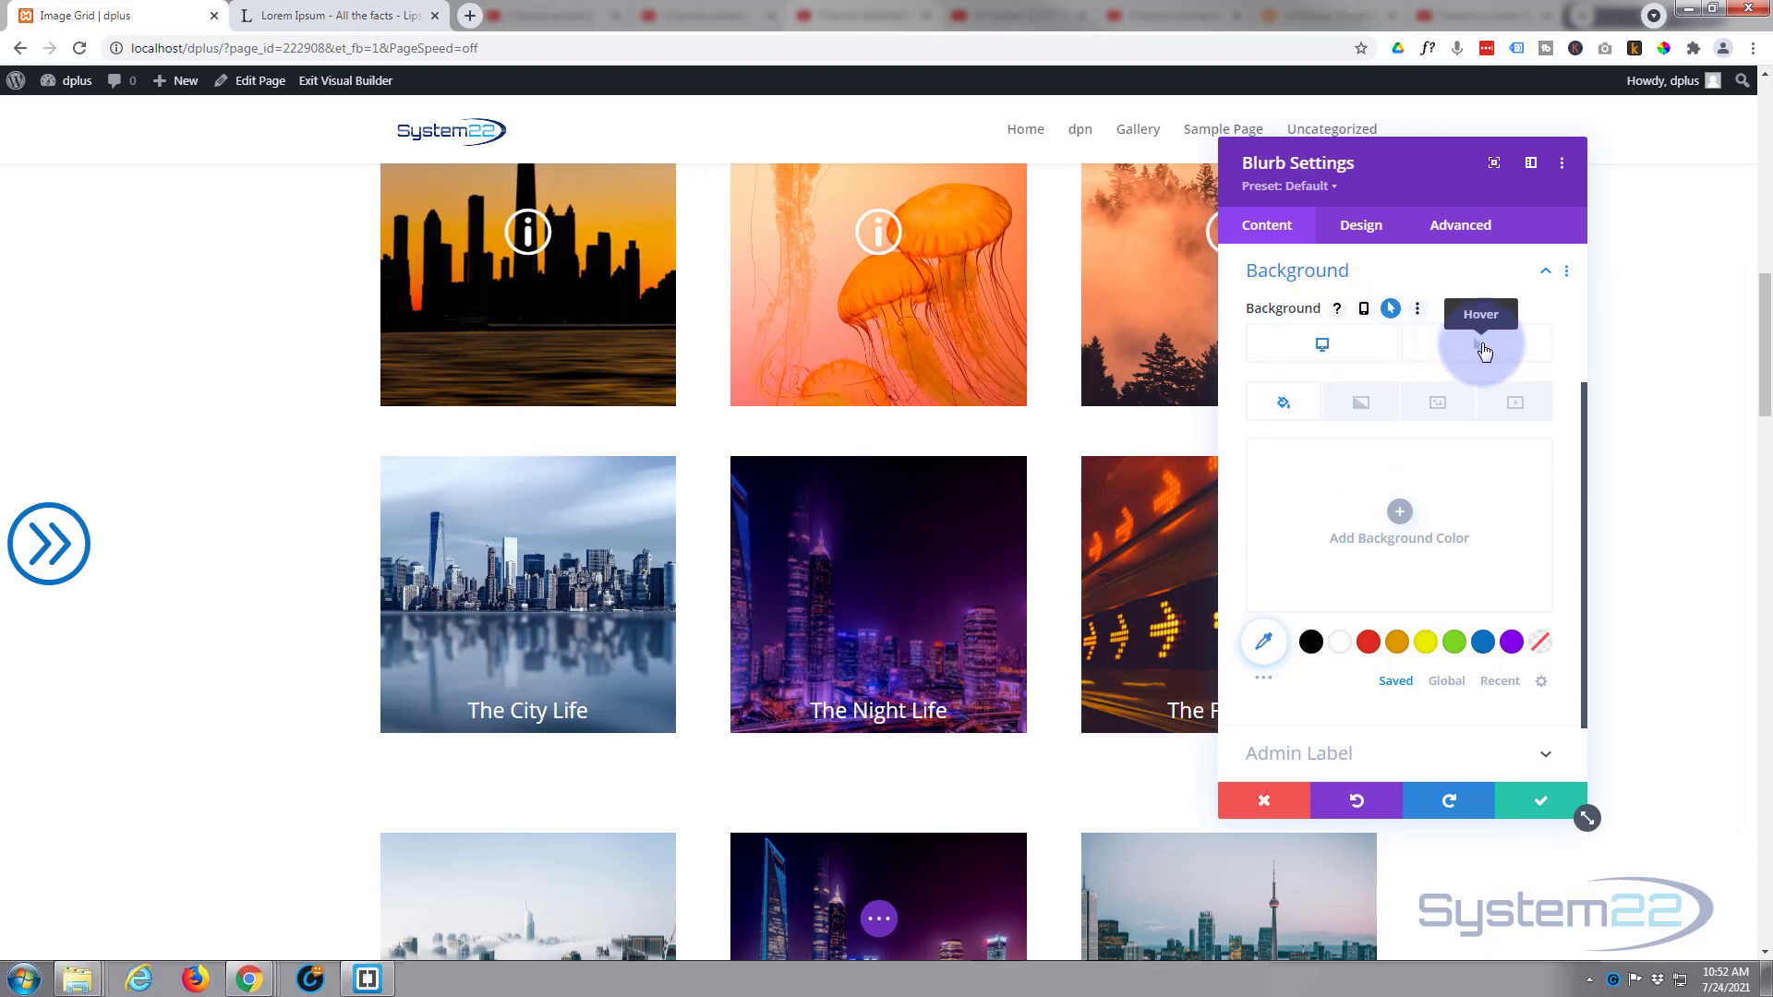
click(1484, 349)
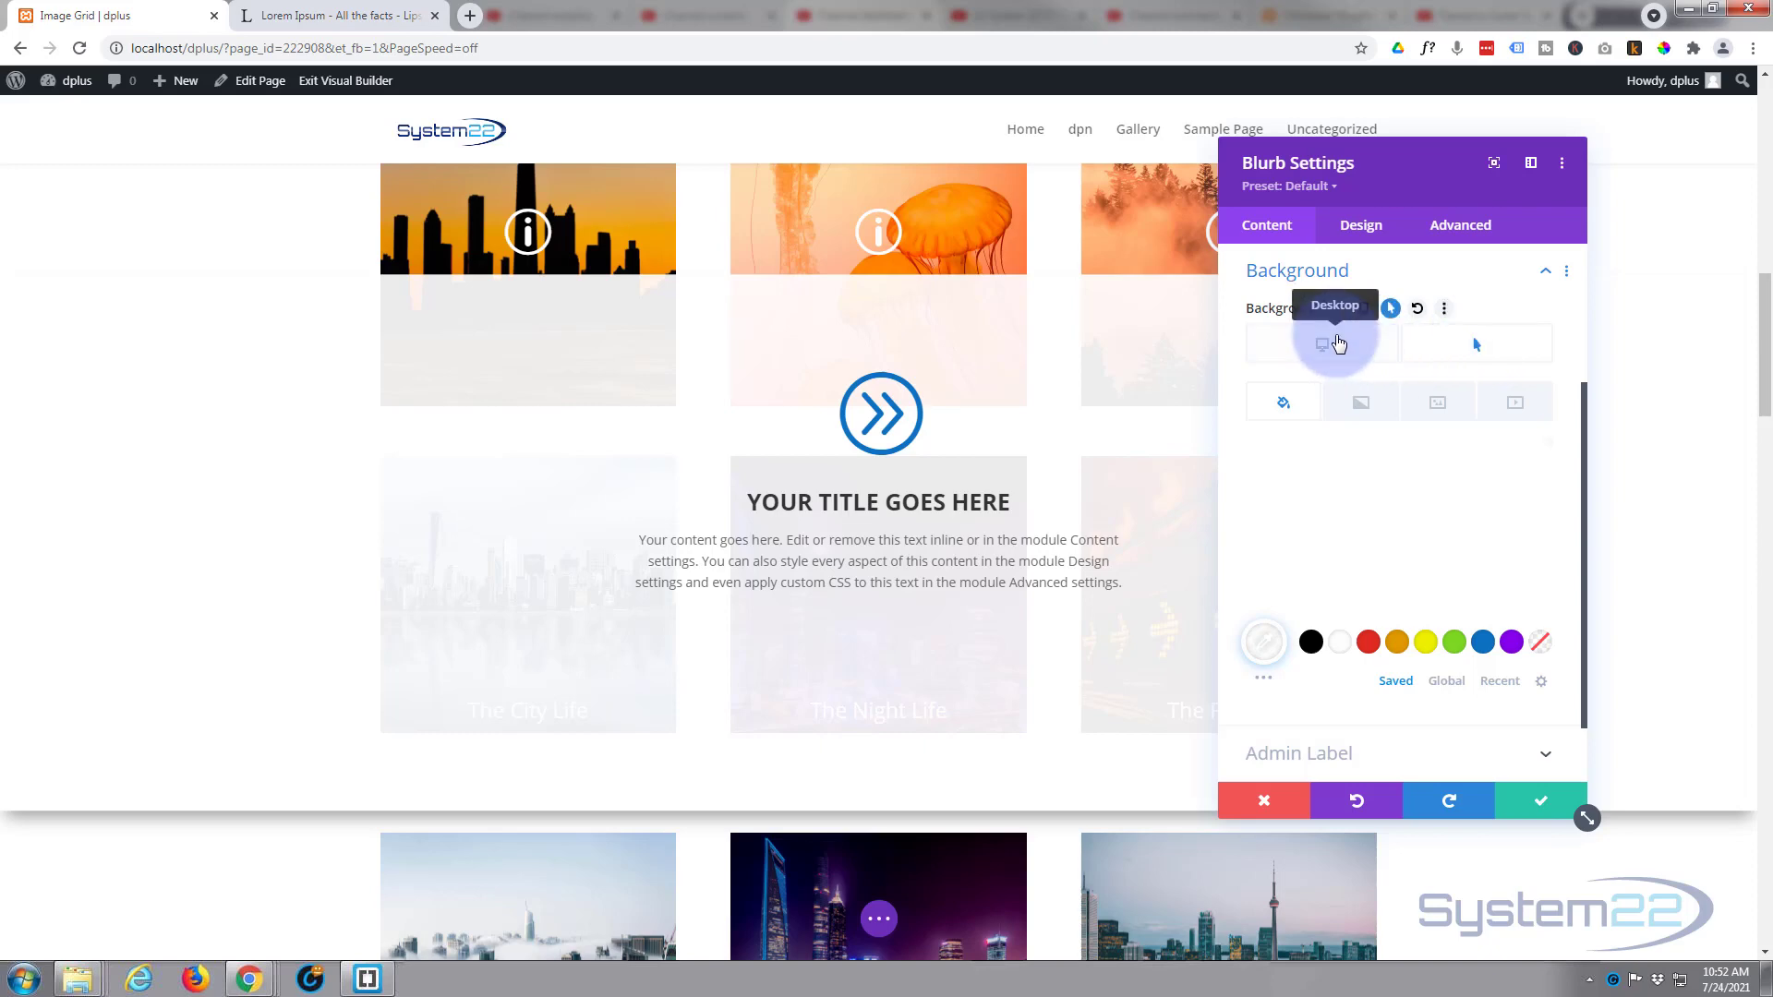
click(1338, 345)
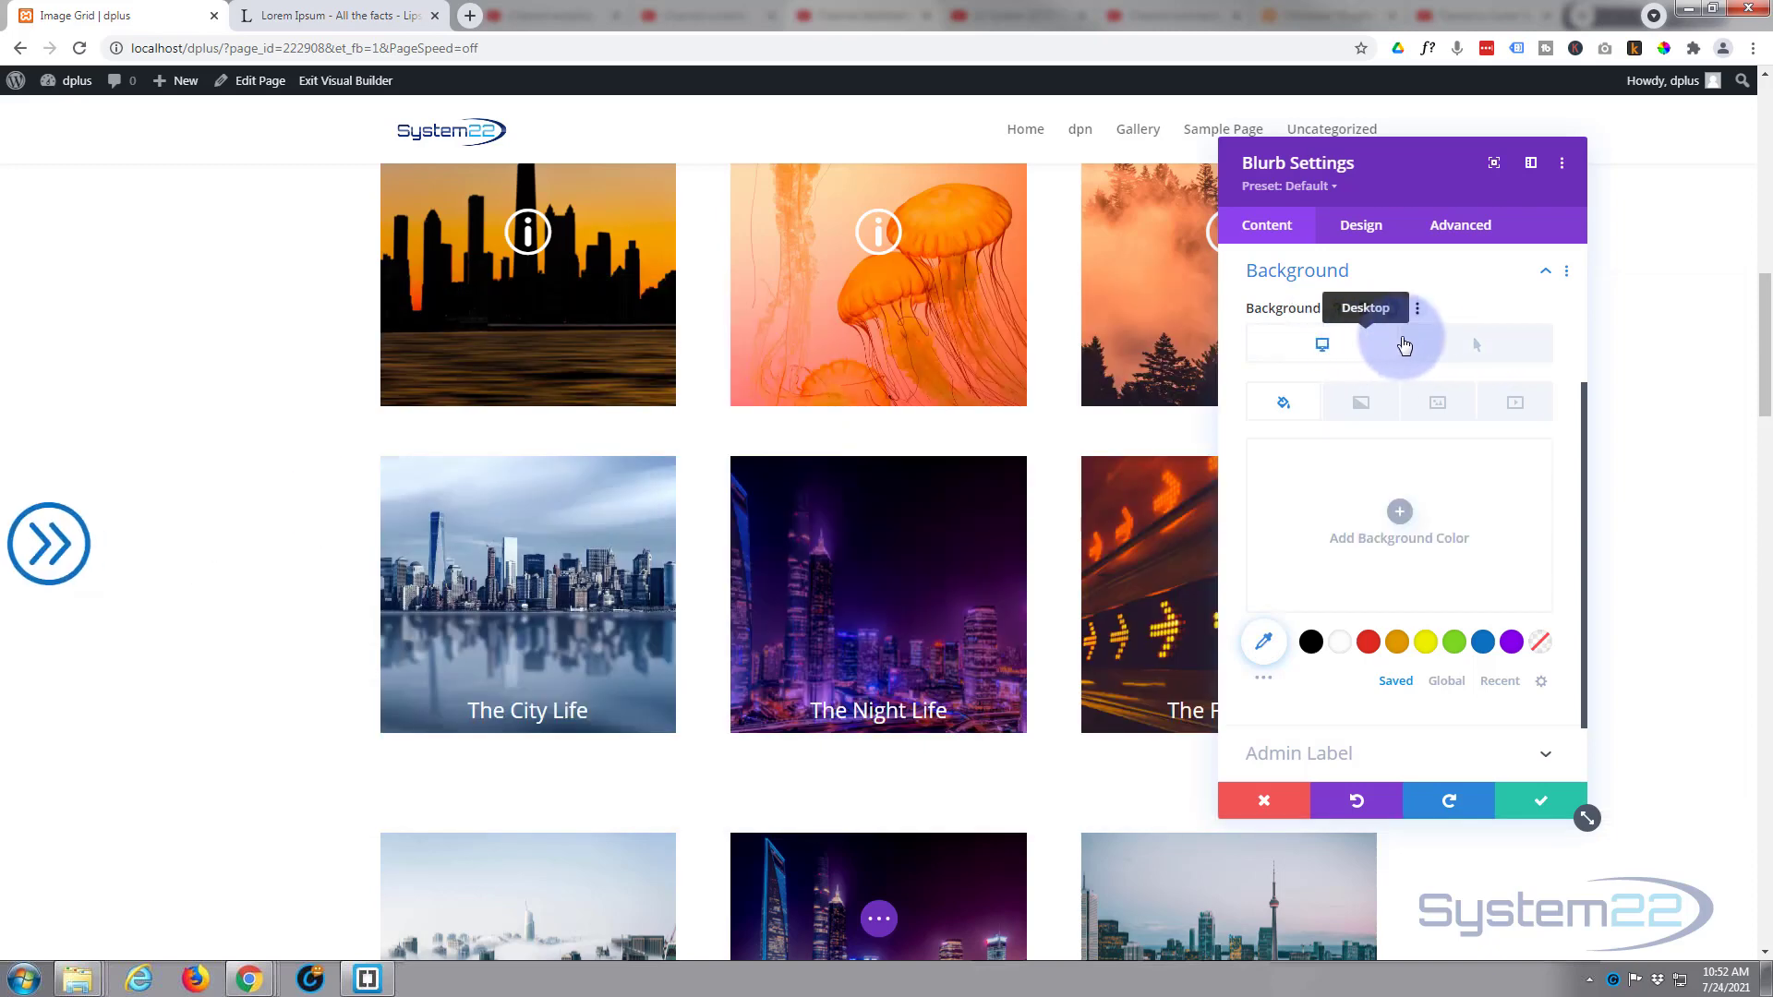
click(1439, 348)
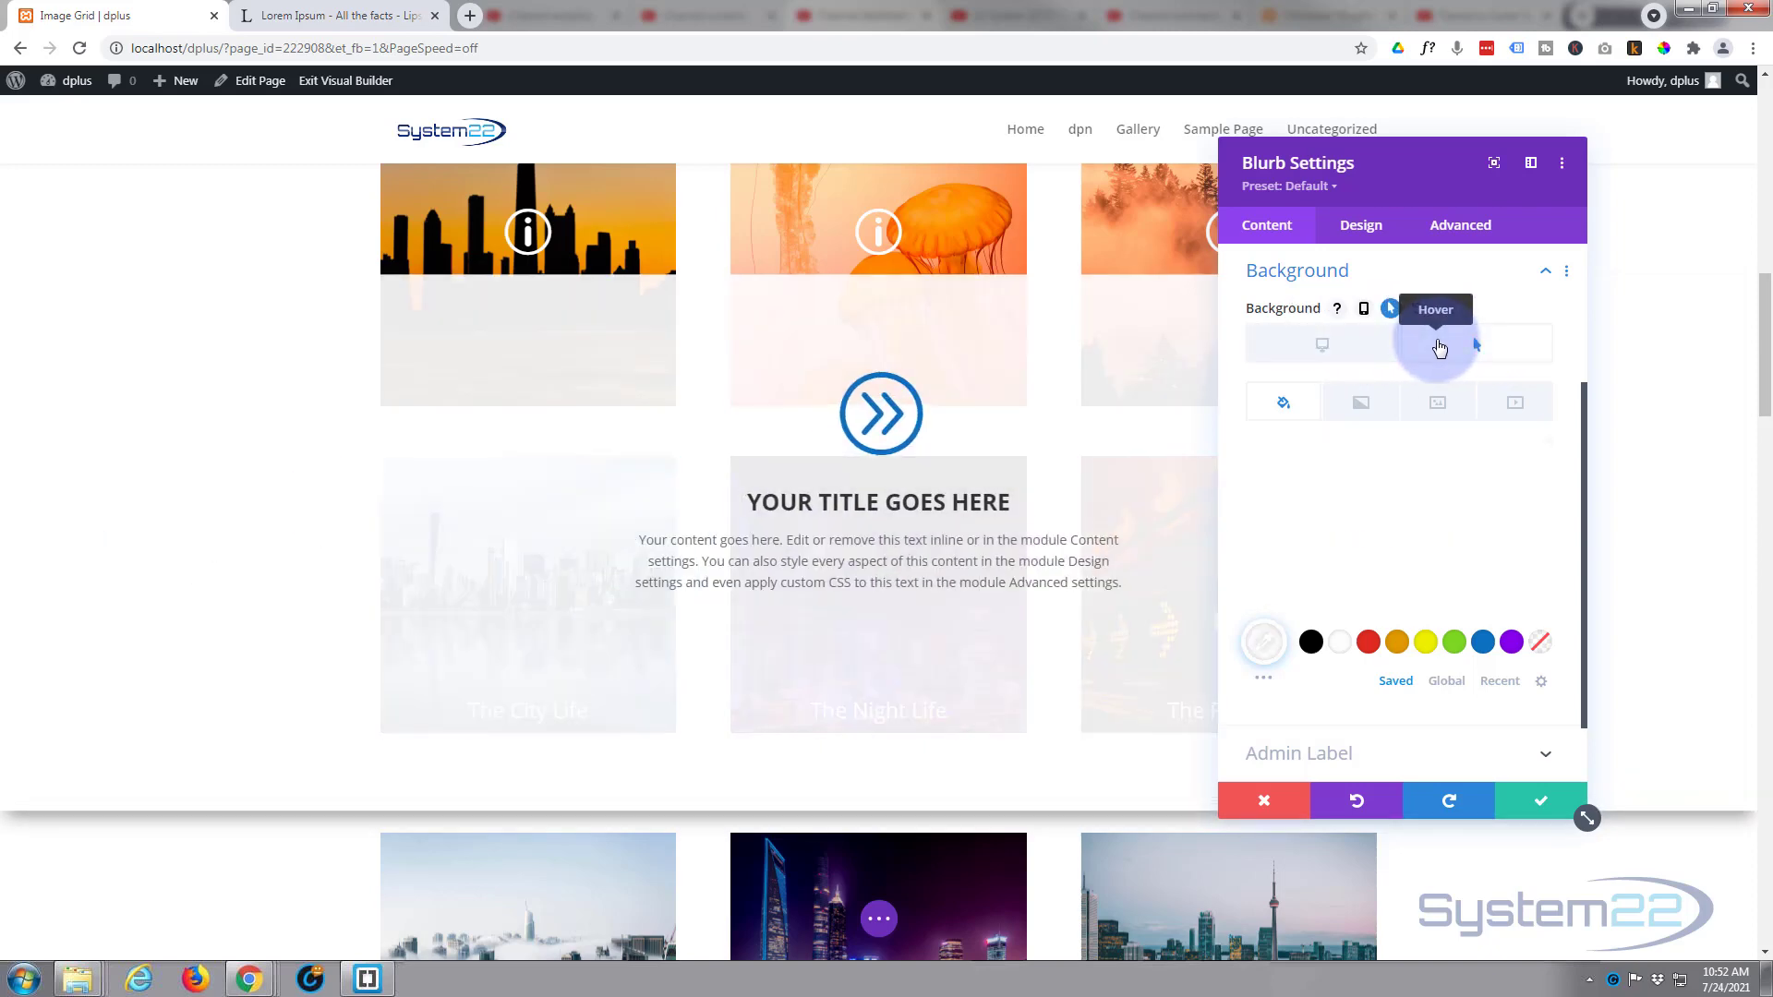
click(1366, 357)
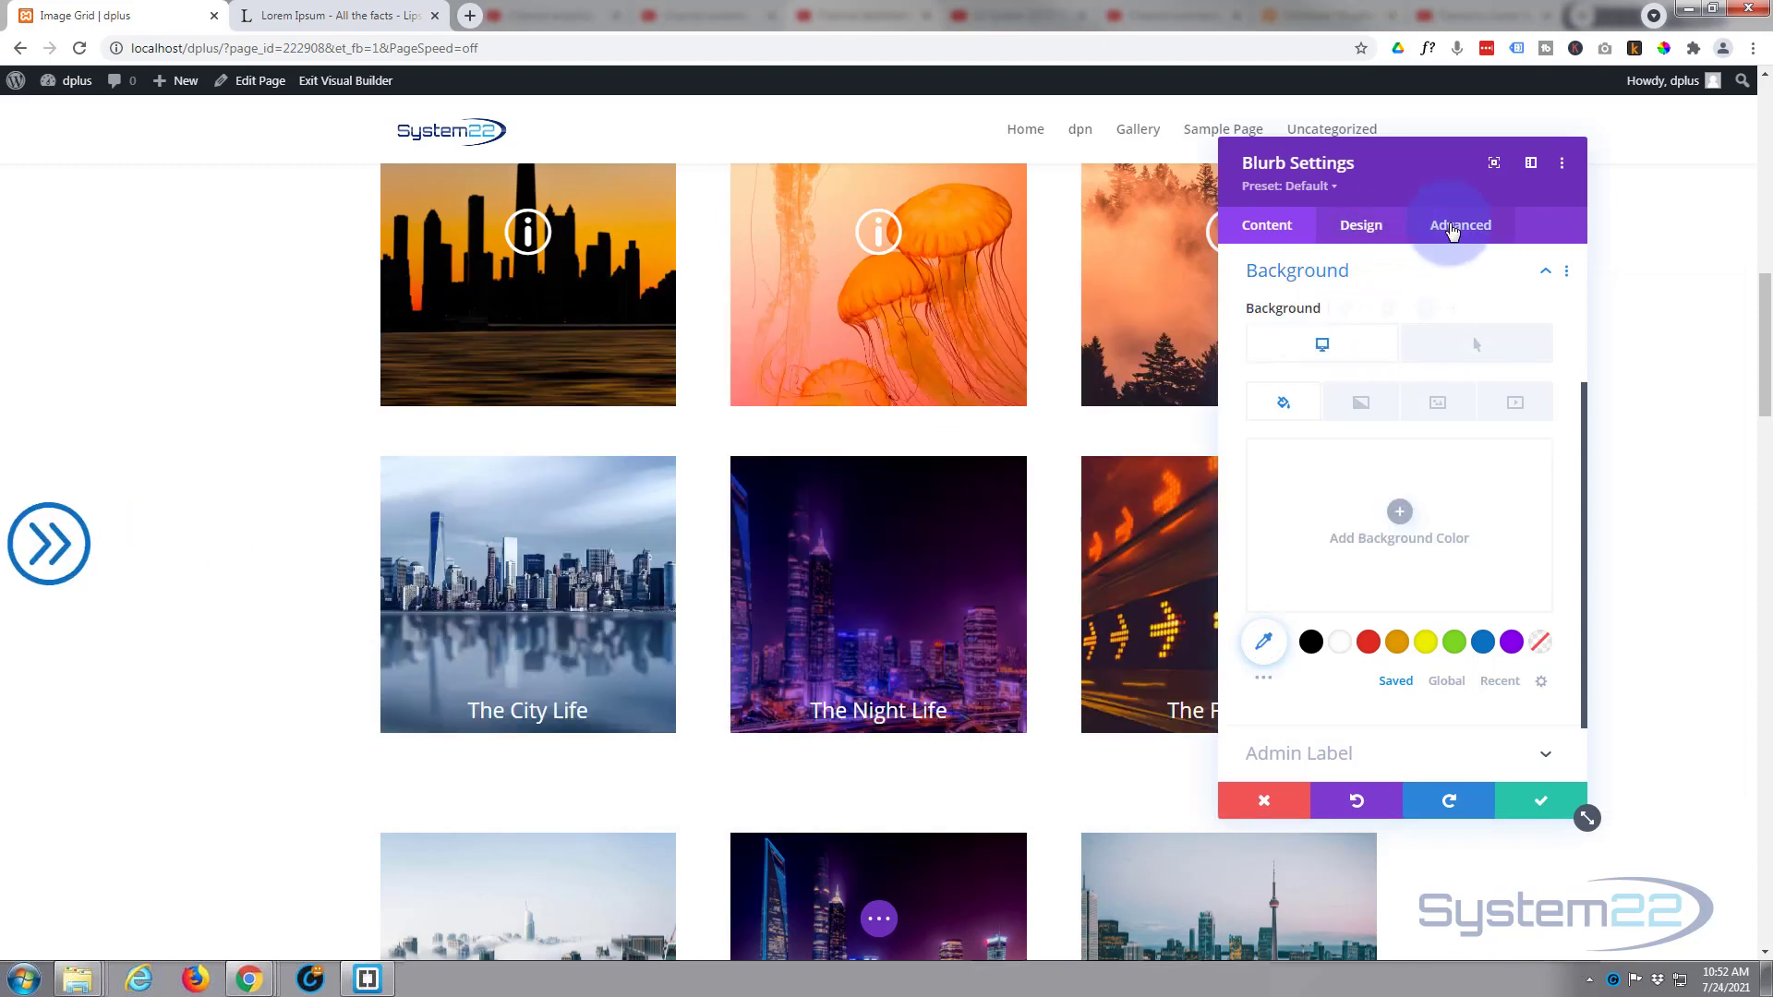
Step: Set the blurb's transition duration to 750ms and its speed curve to Ease-In-Out
click(1454, 229)
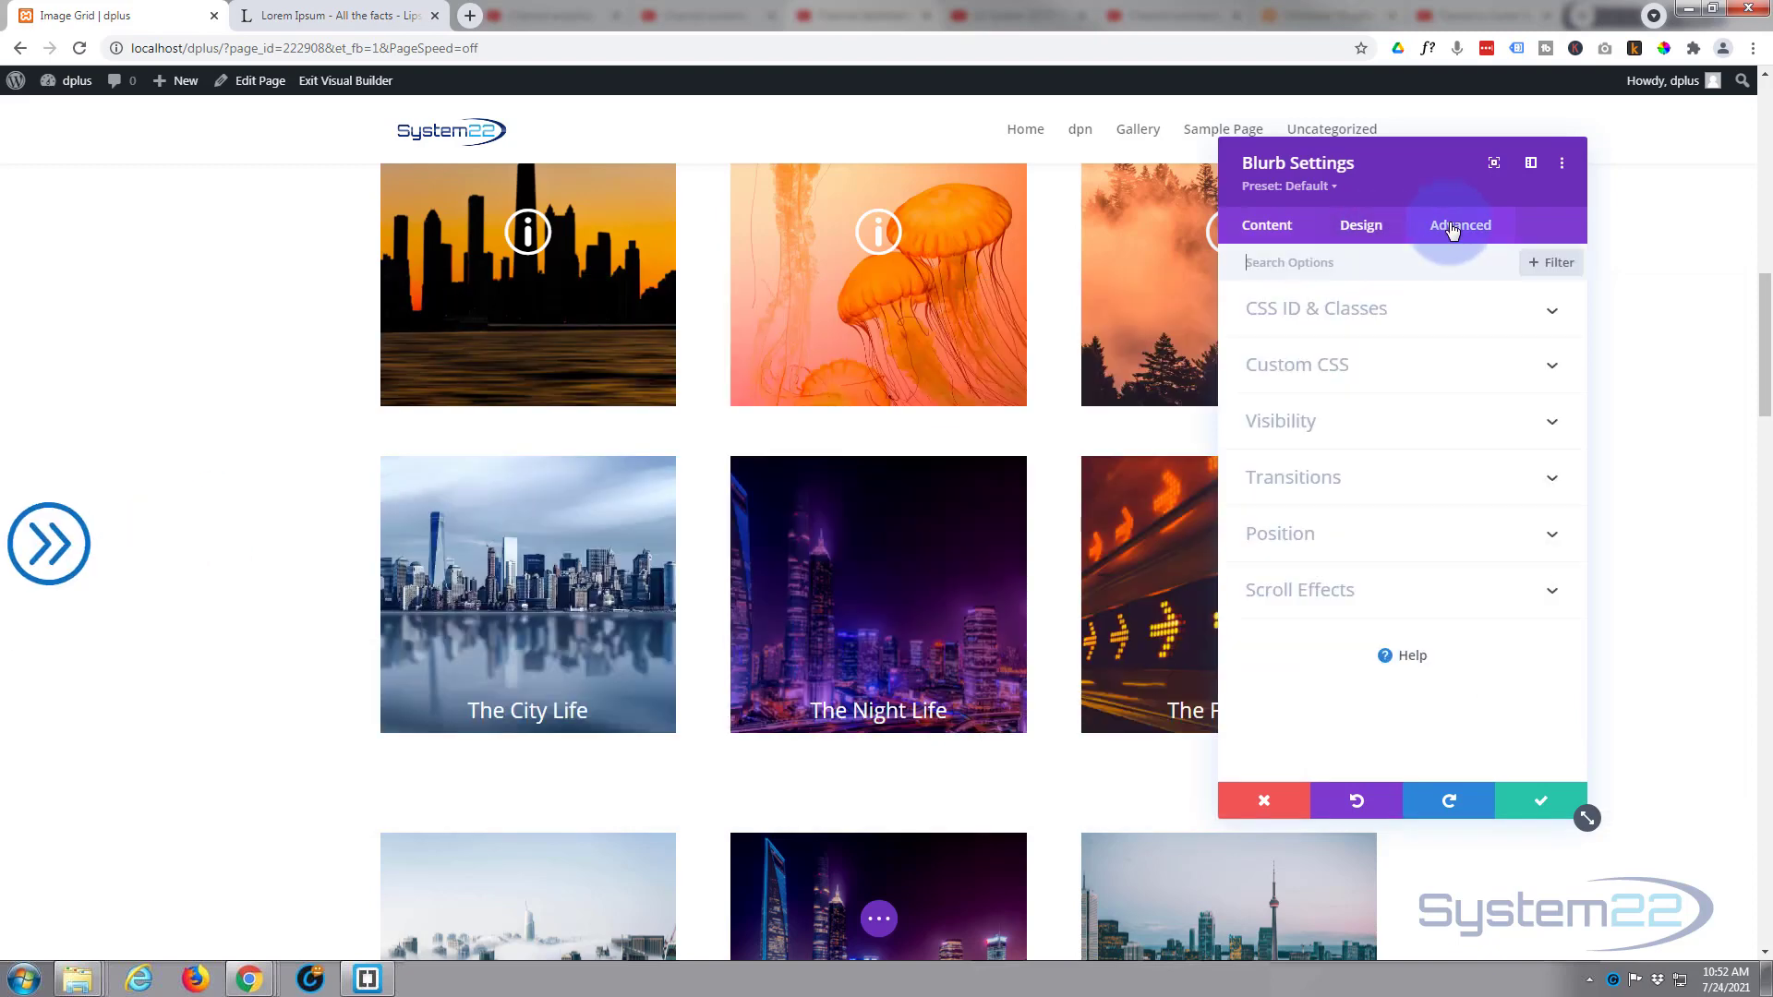
click(1358, 477)
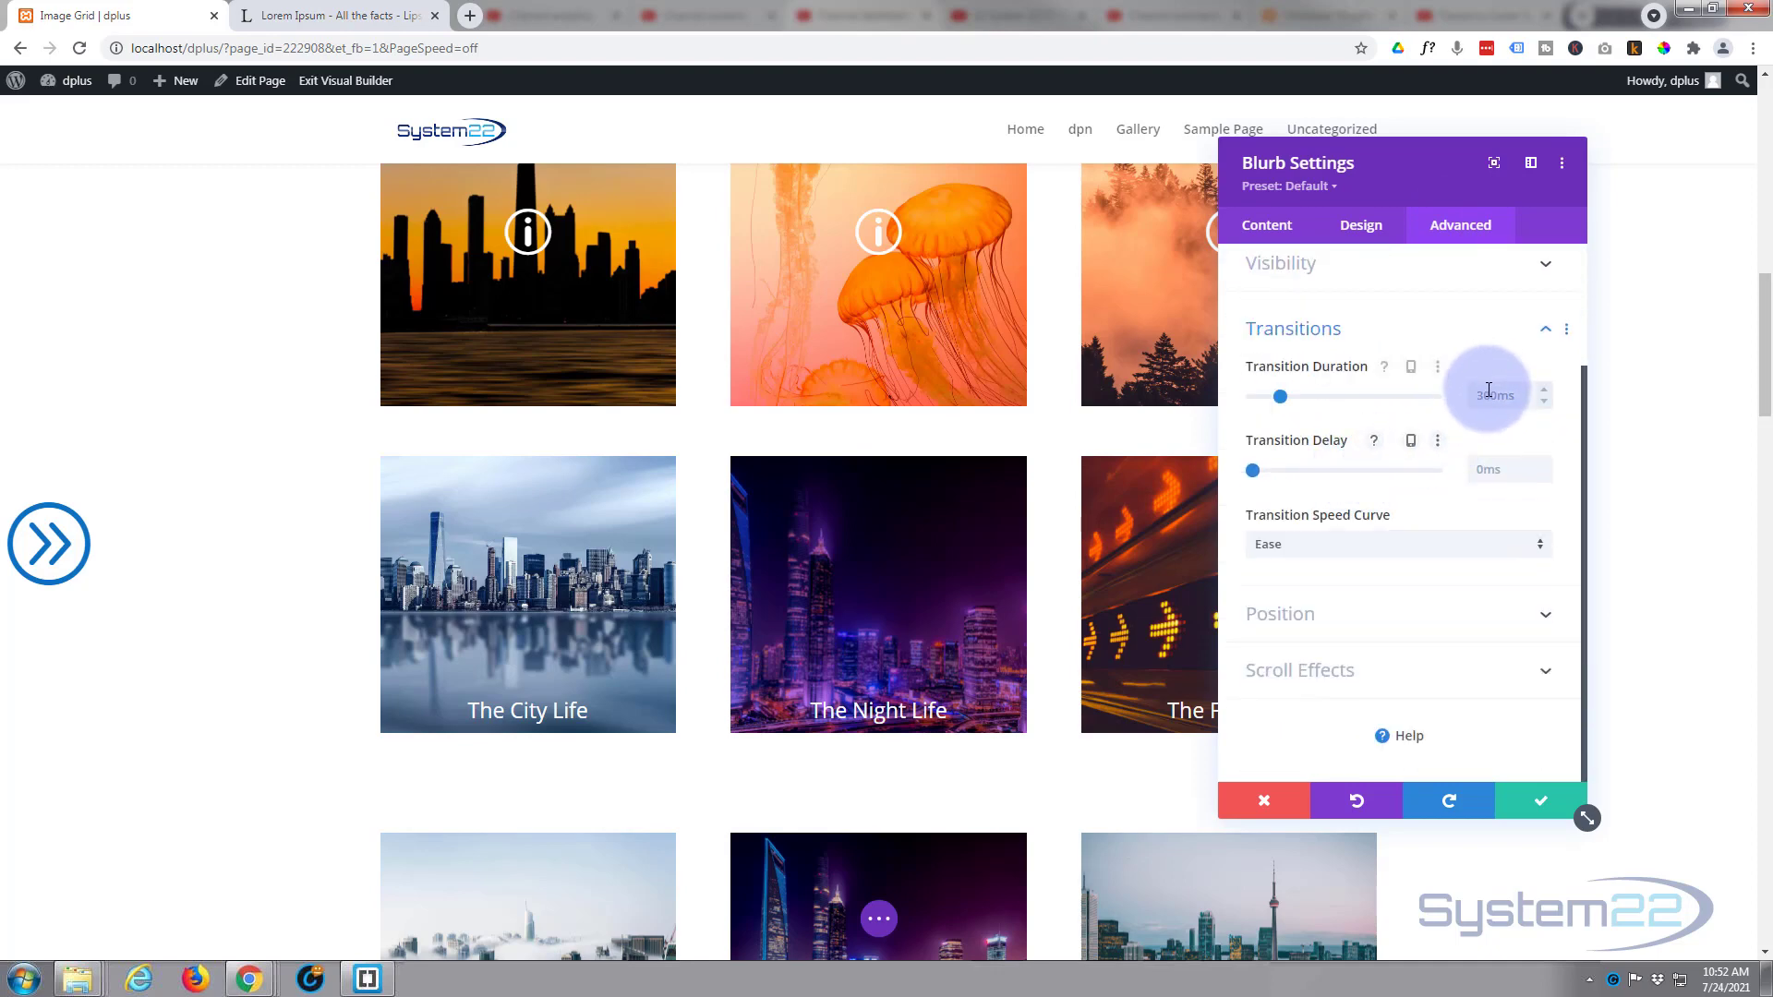
drag(1282, 396, 1324, 397)
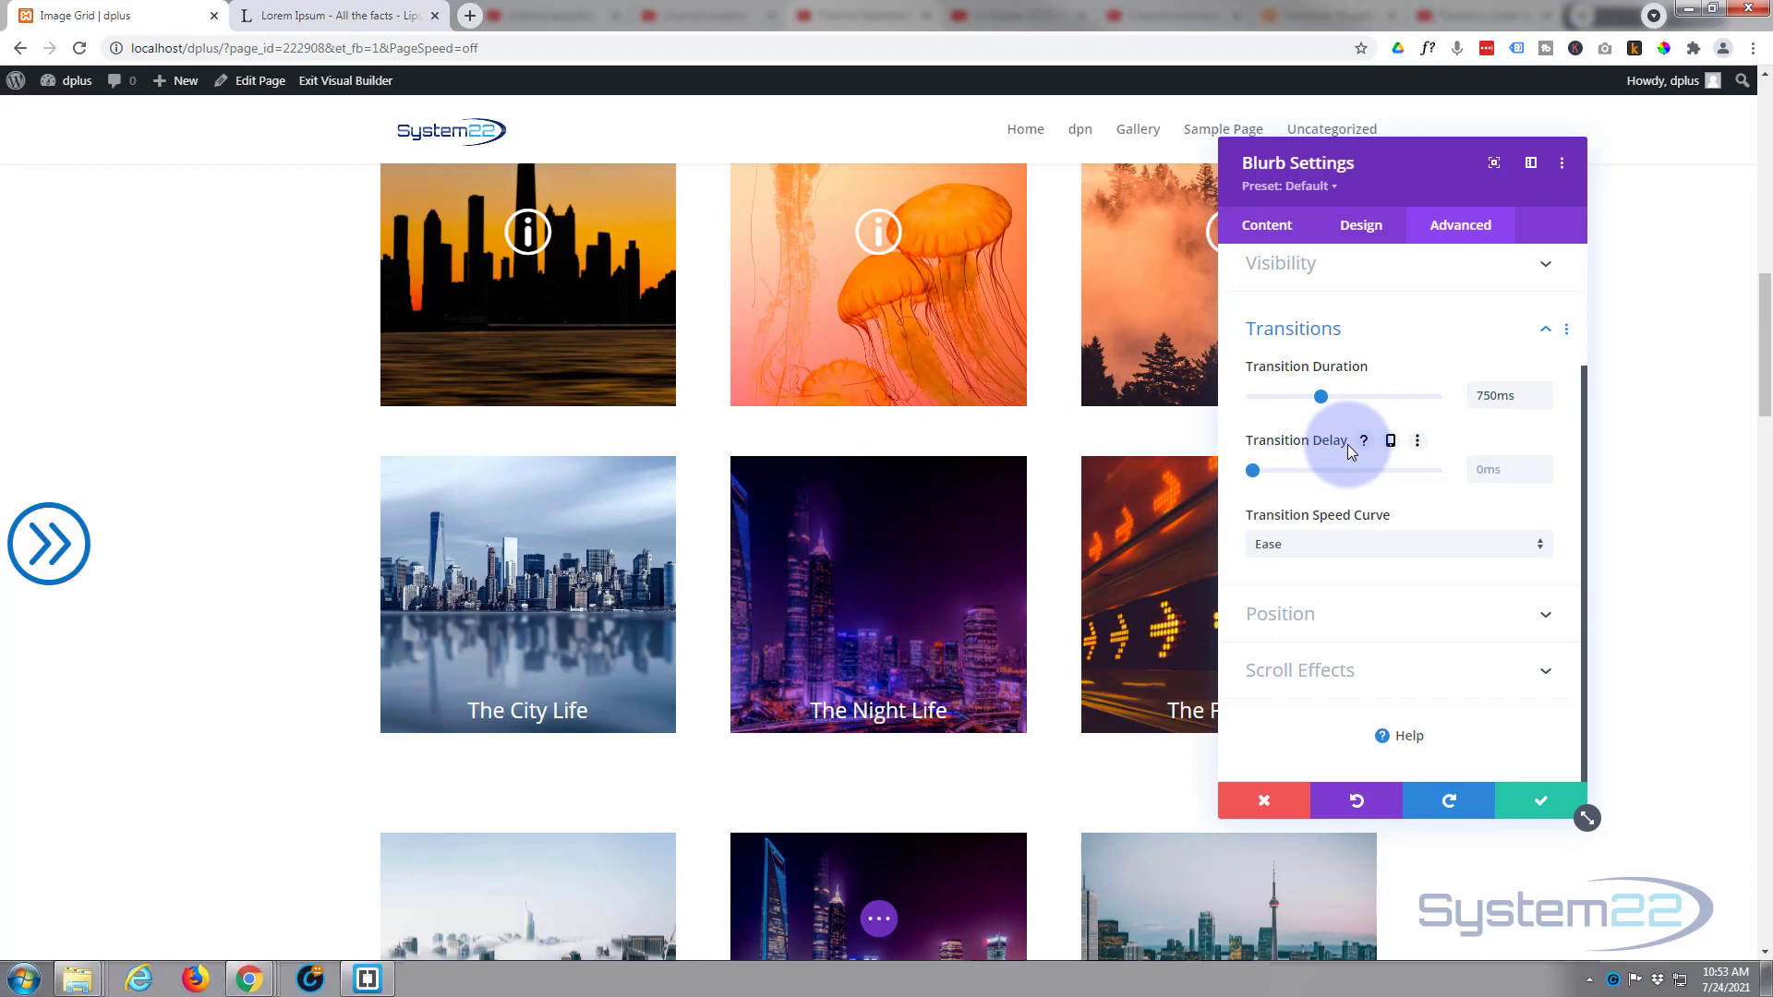
click(1353, 544)
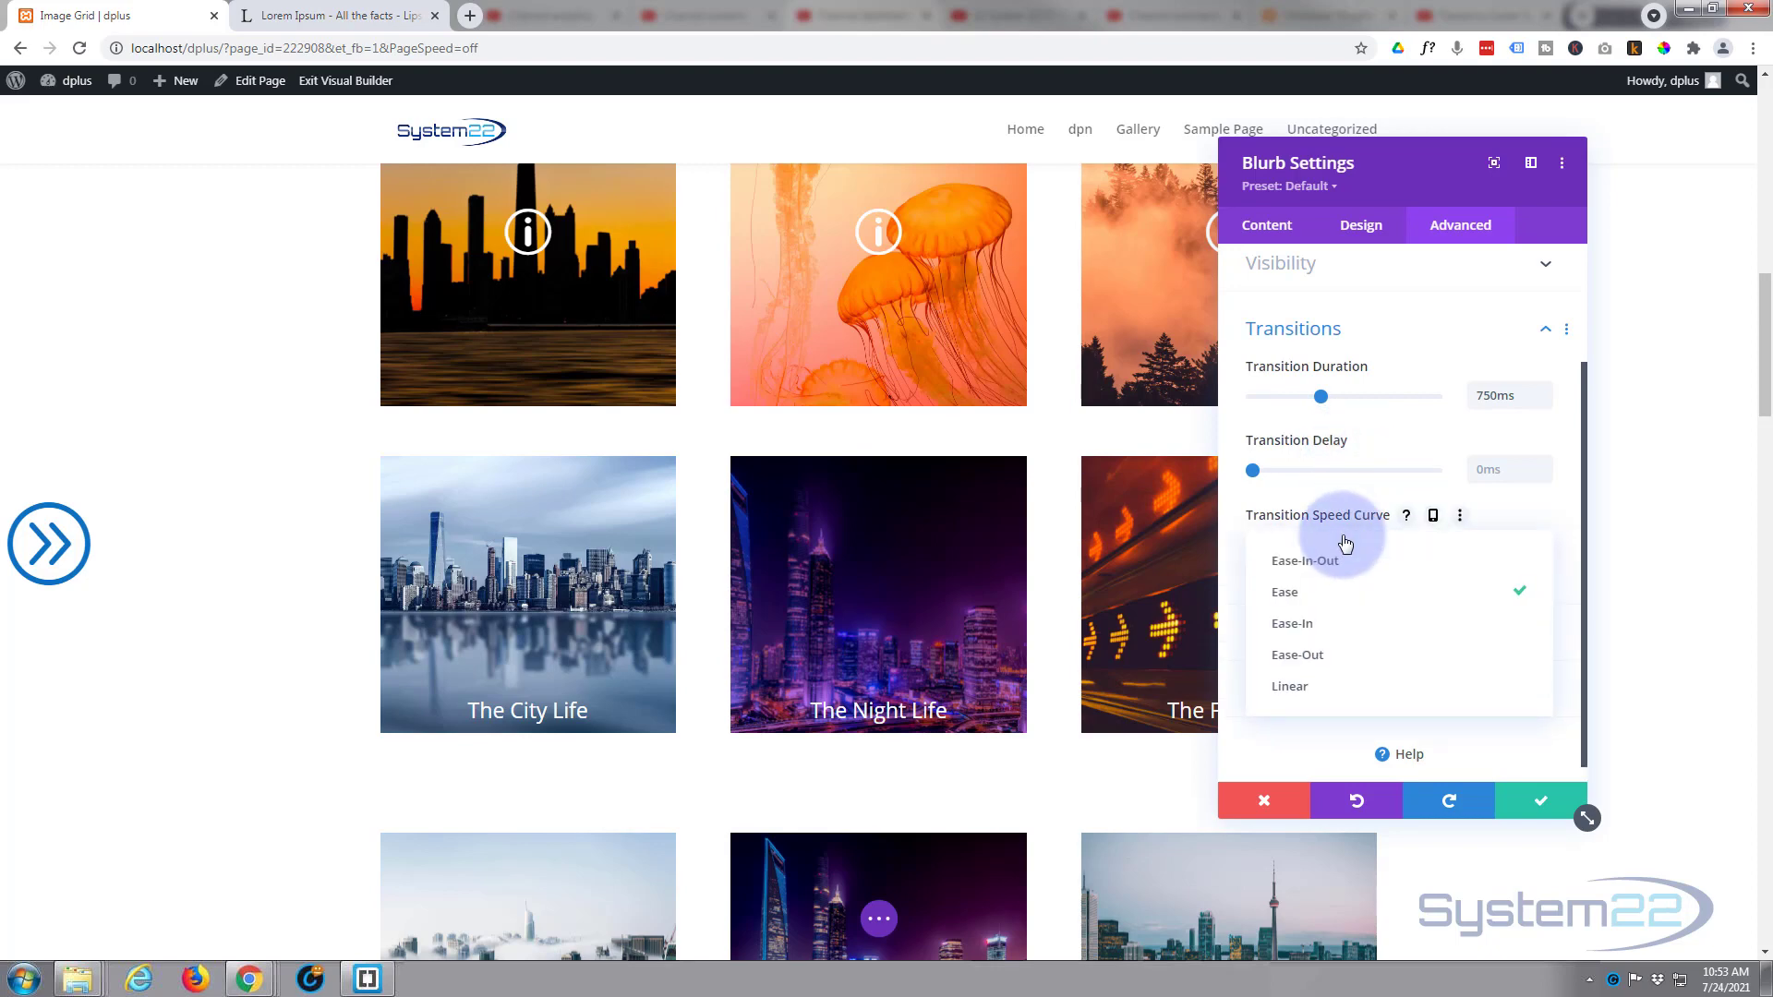
click(1336, 563)
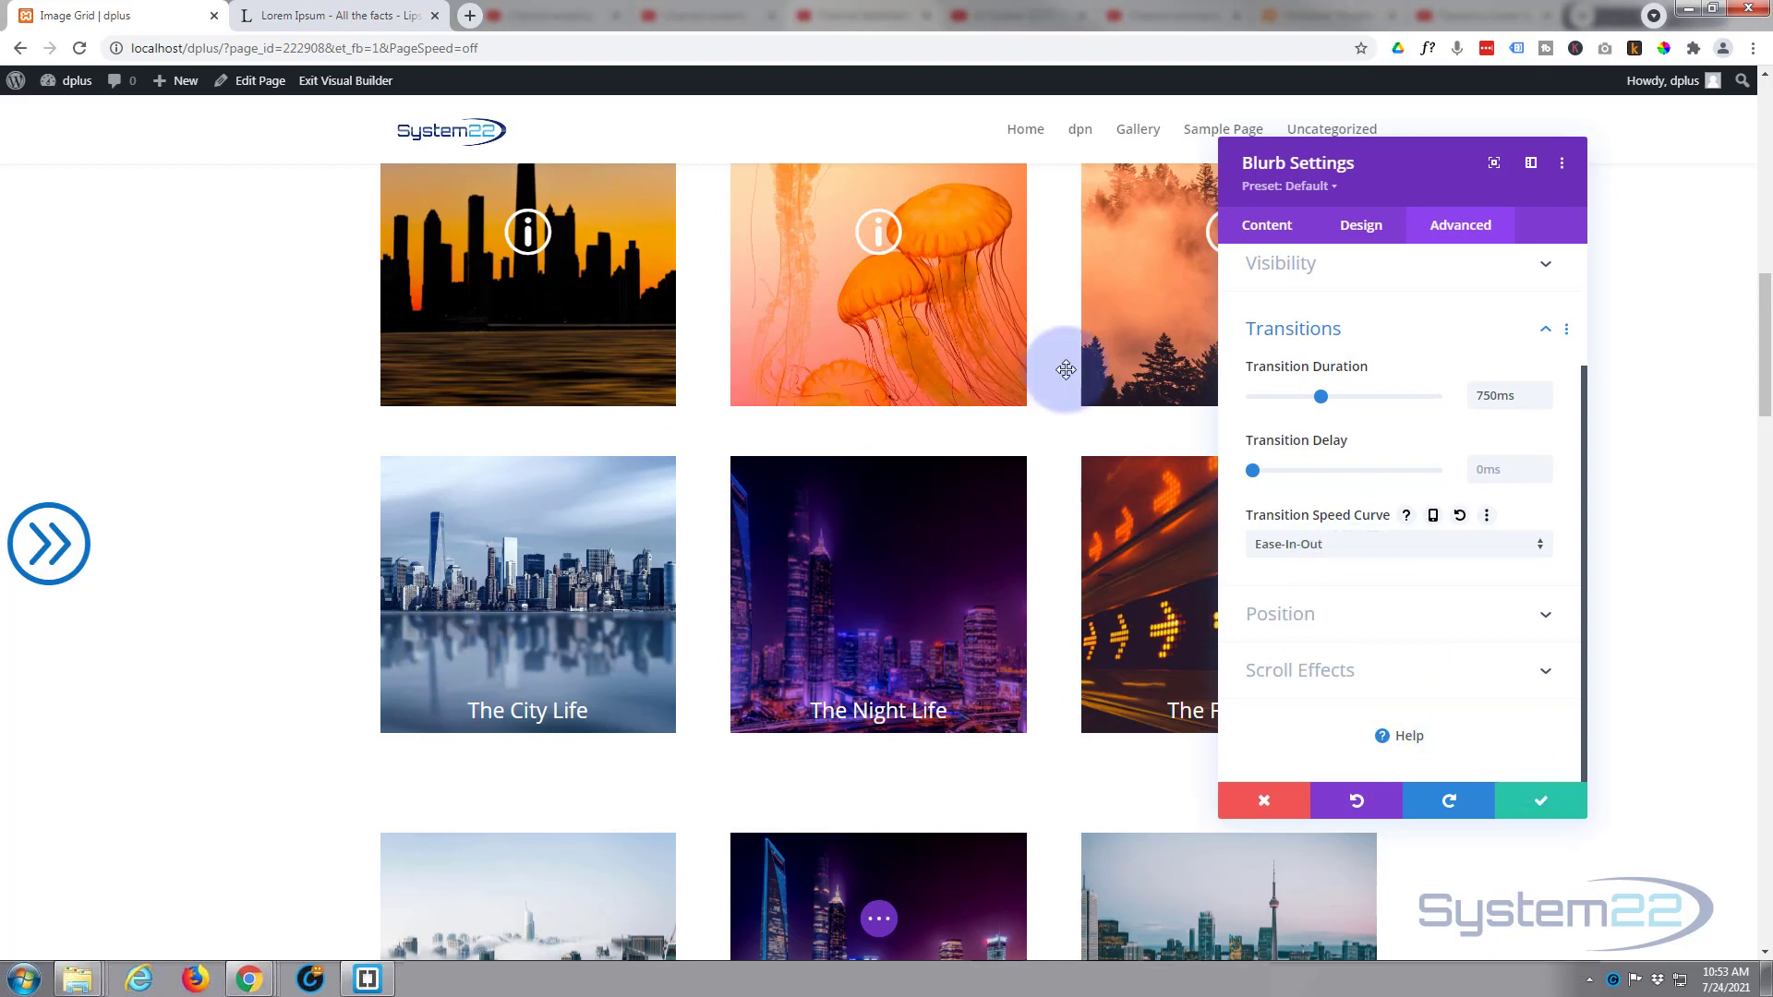
Step: Enable the custom icon font size for the blurb and save the module settings
click(1350, 236)
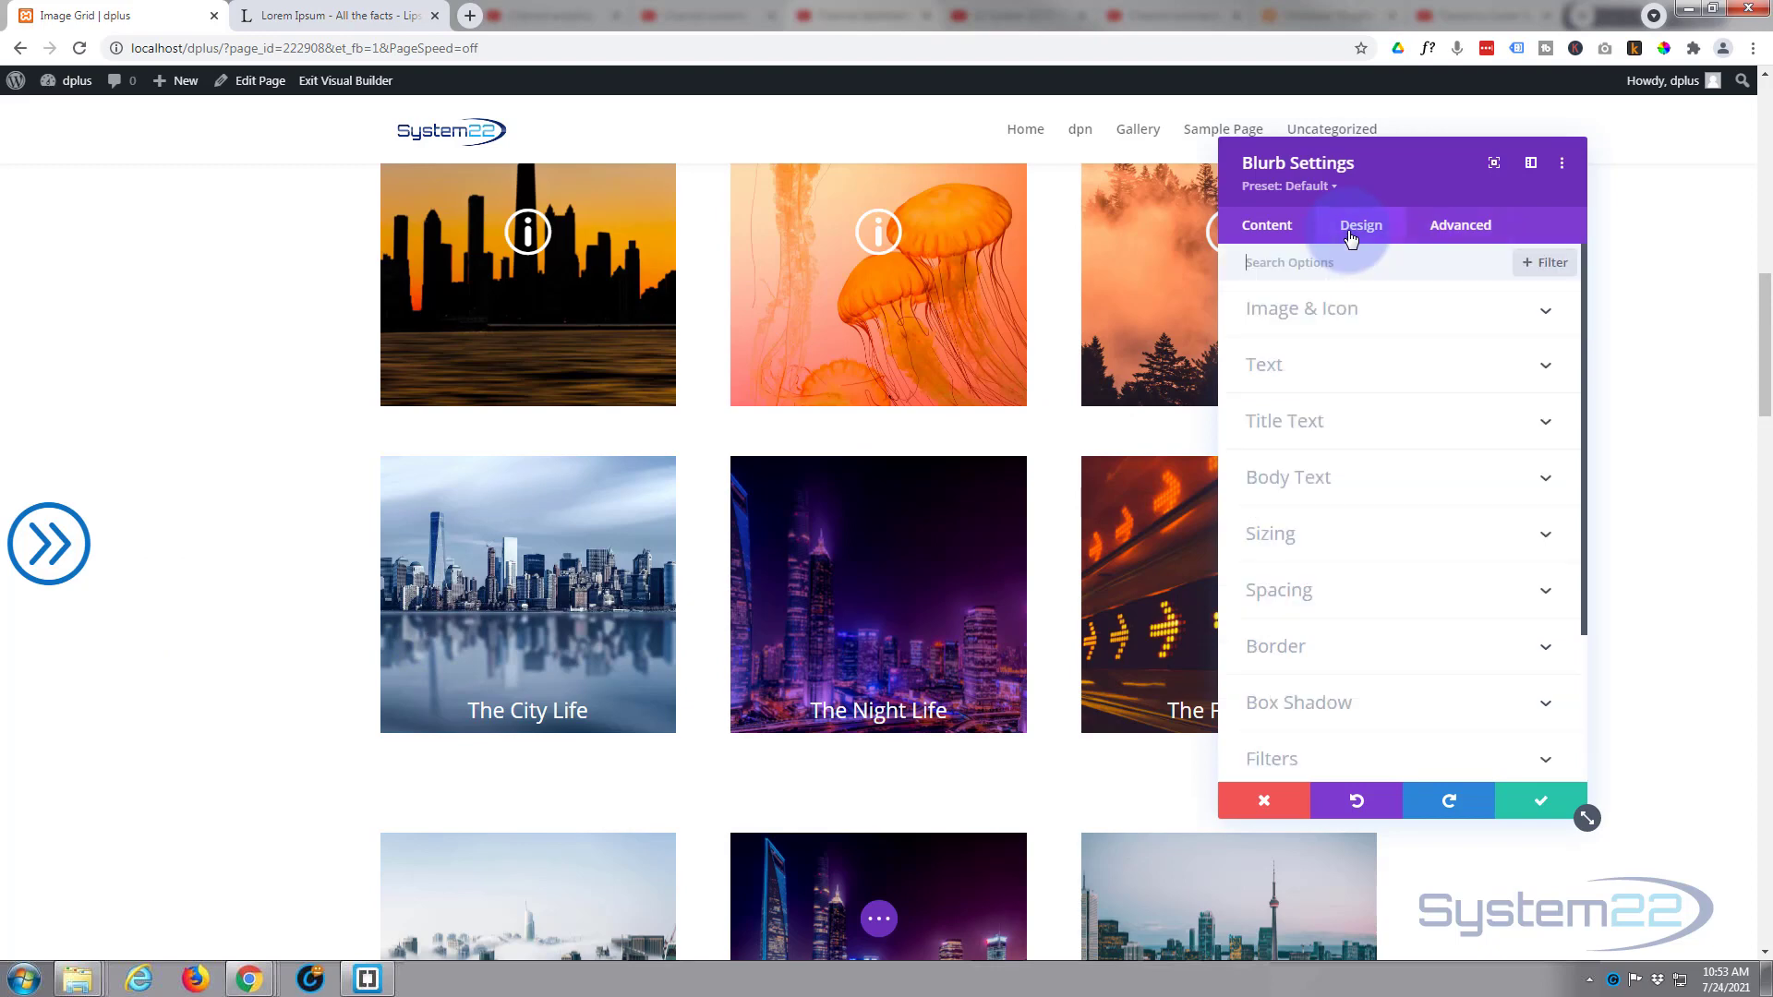
click(1382, 314)
scroll(1354, 486, down, 2)
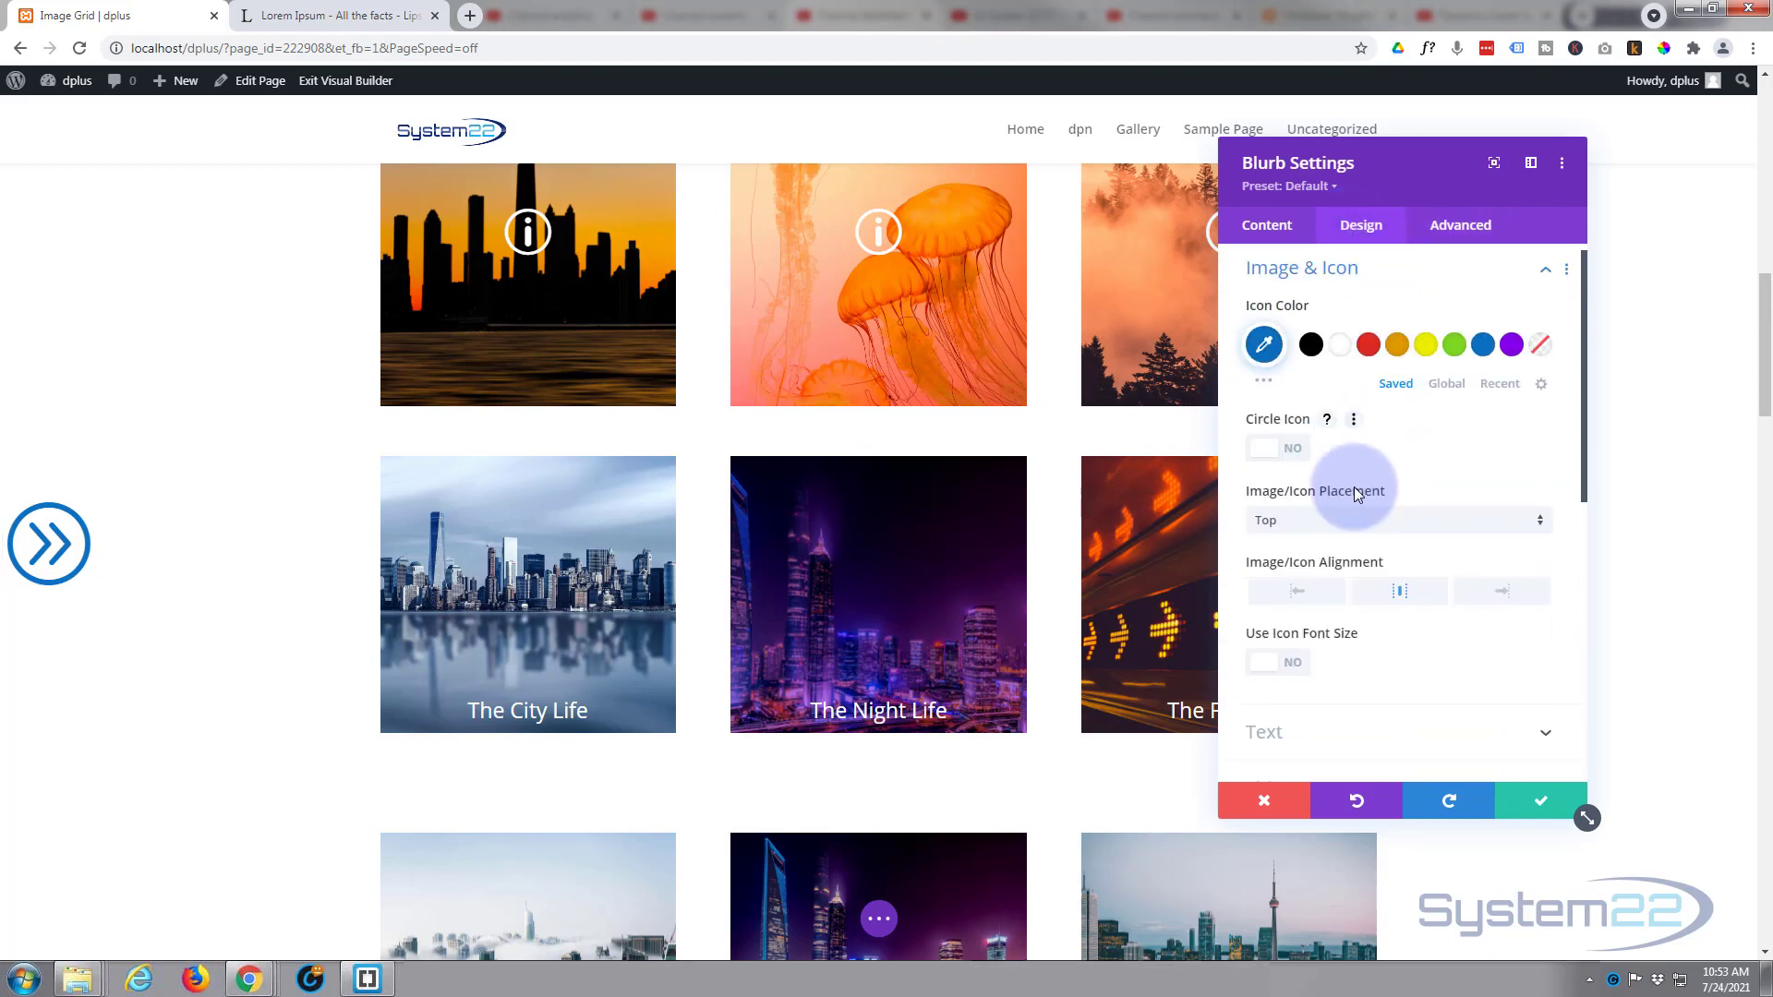
click(1282, 519)
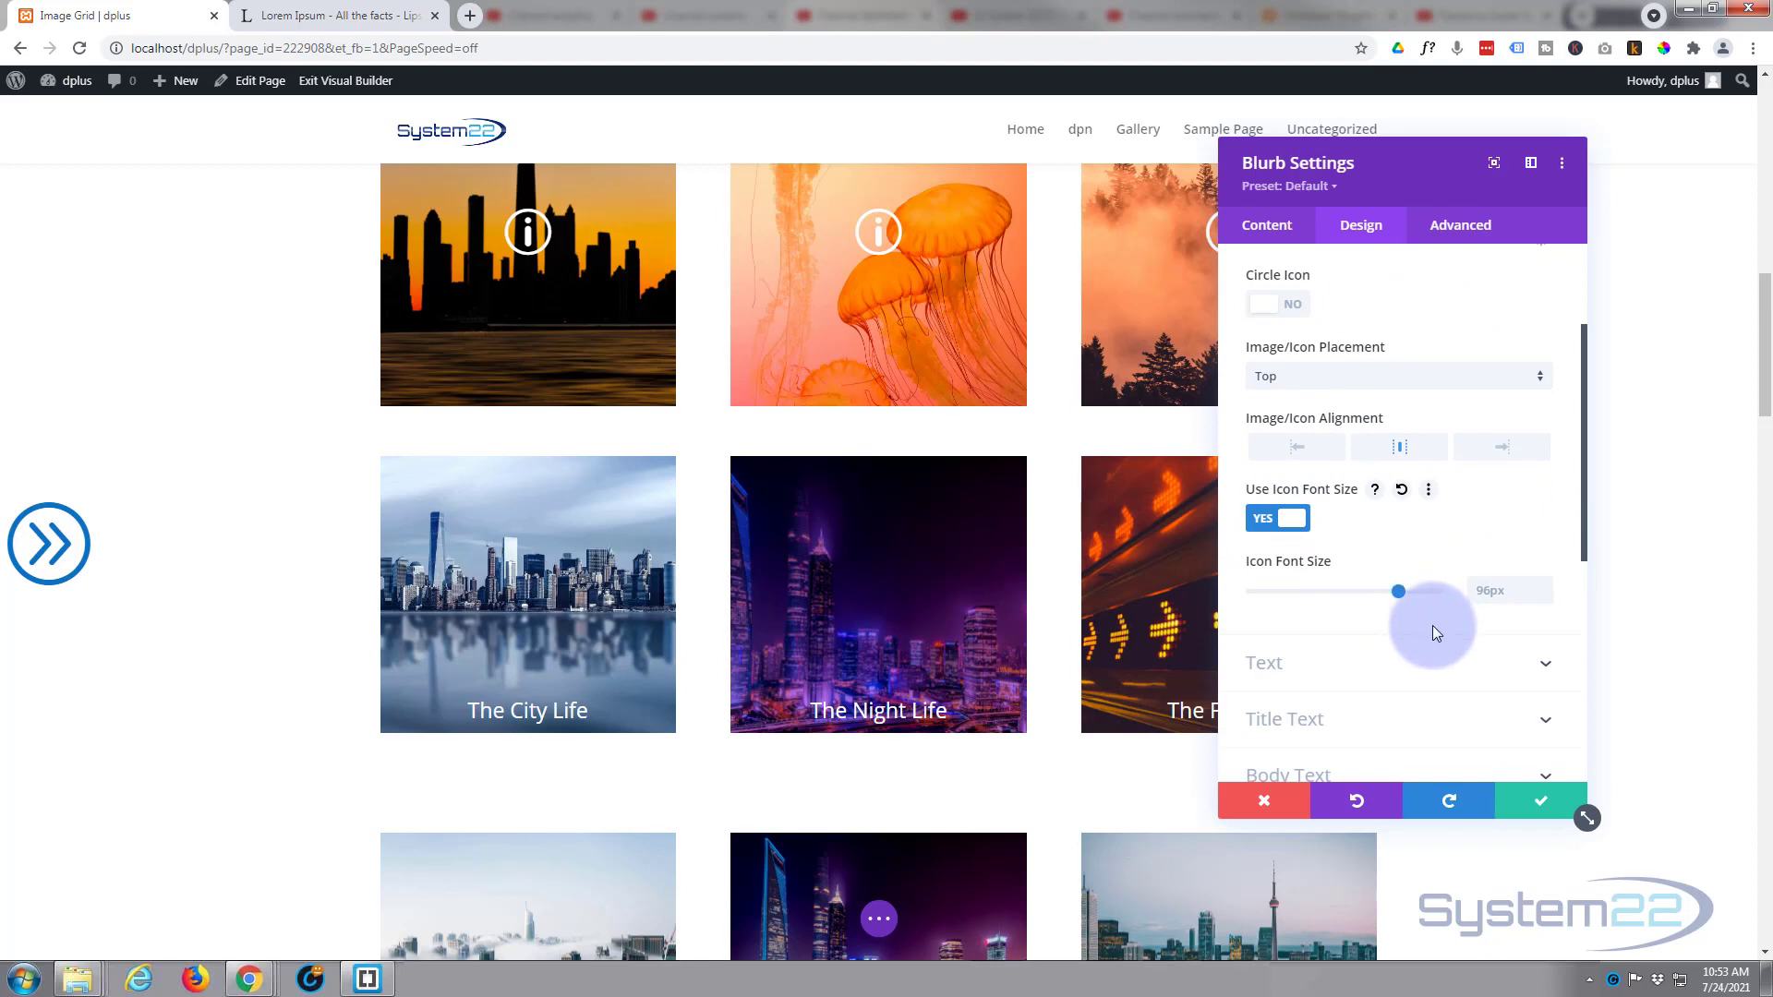
click(1541, 799)
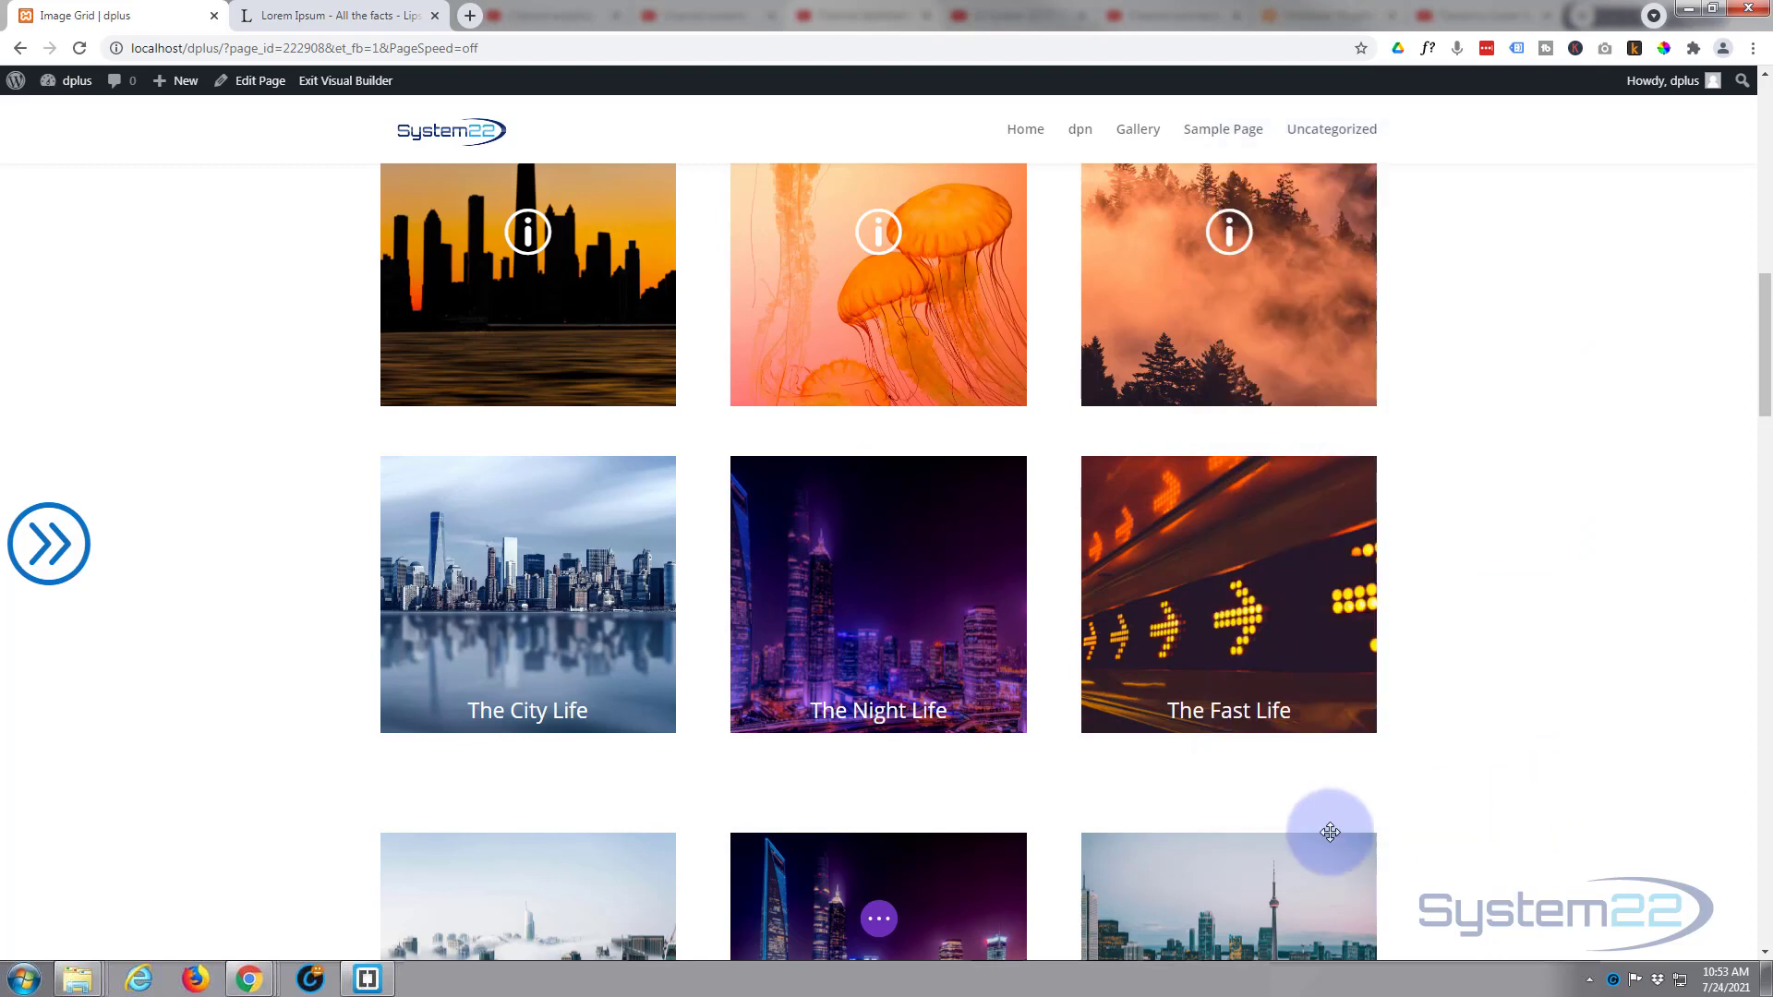
Step: Save the page as a draft and exit the visual builder
click(879, 921)
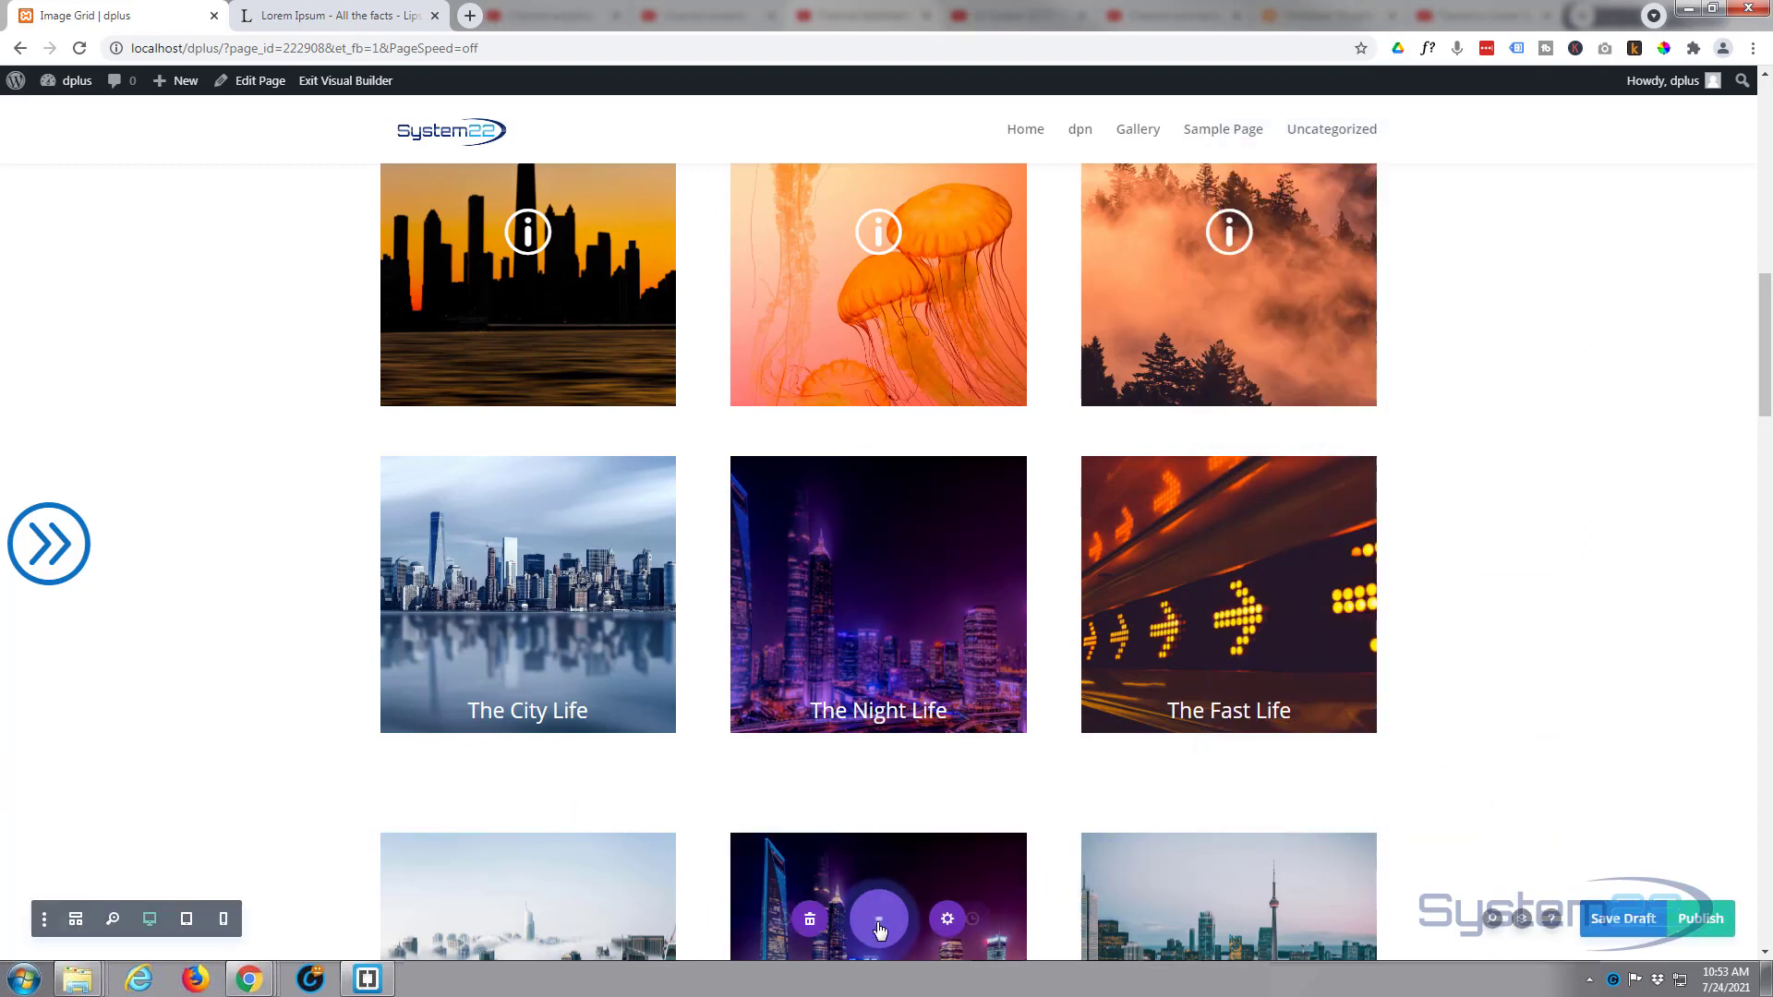
click(1631, 928)
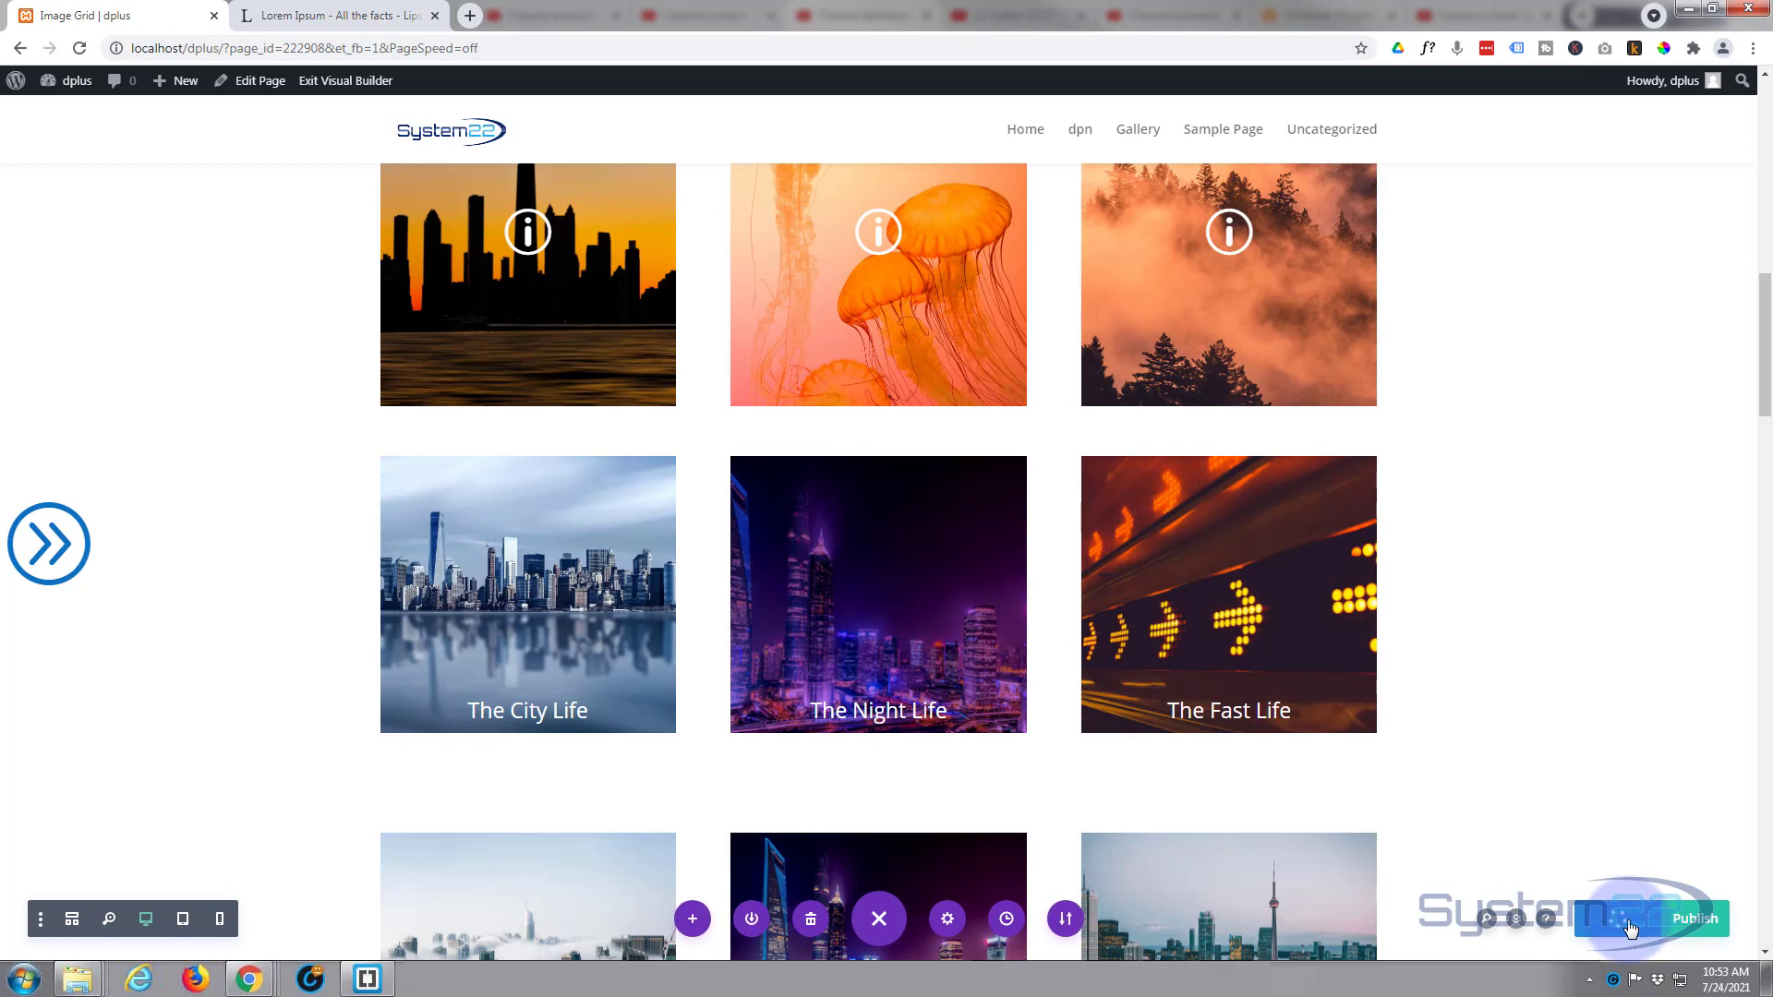
click(321, 85)
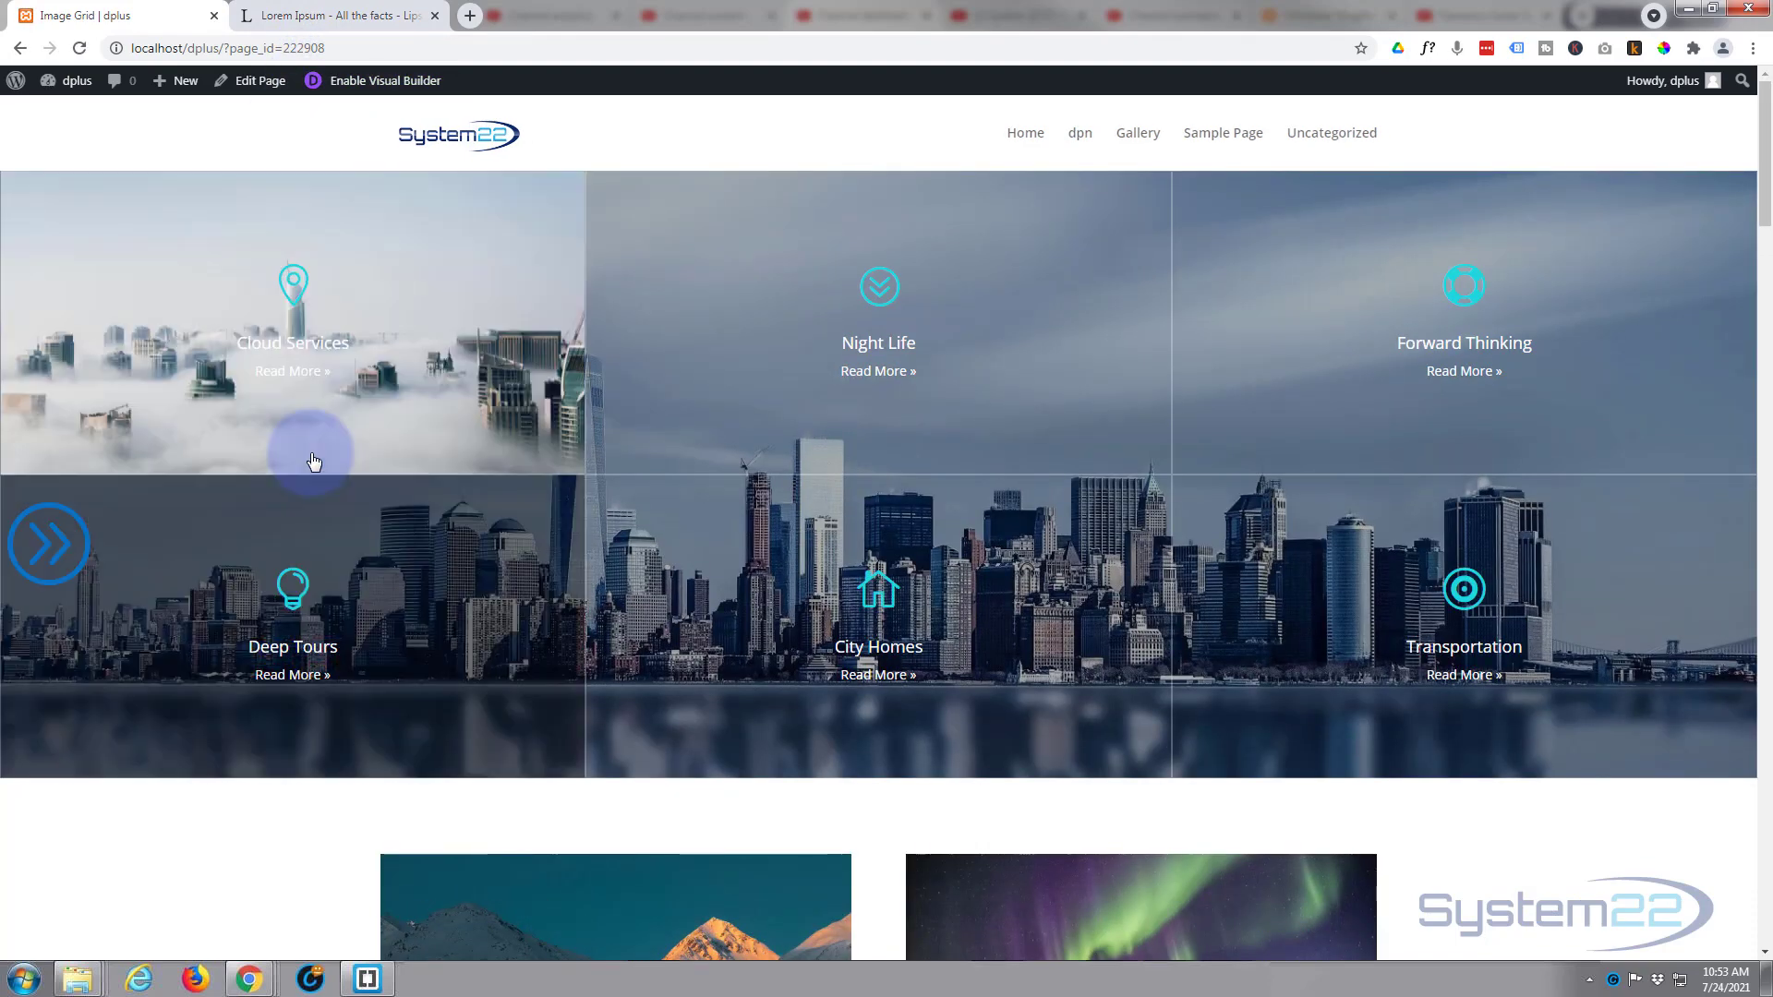
Step: Test the fixed blurb on the live page, checking its hover expansion and how it overlaps the page content while scrolling
scroll(312, 451, down, 6)
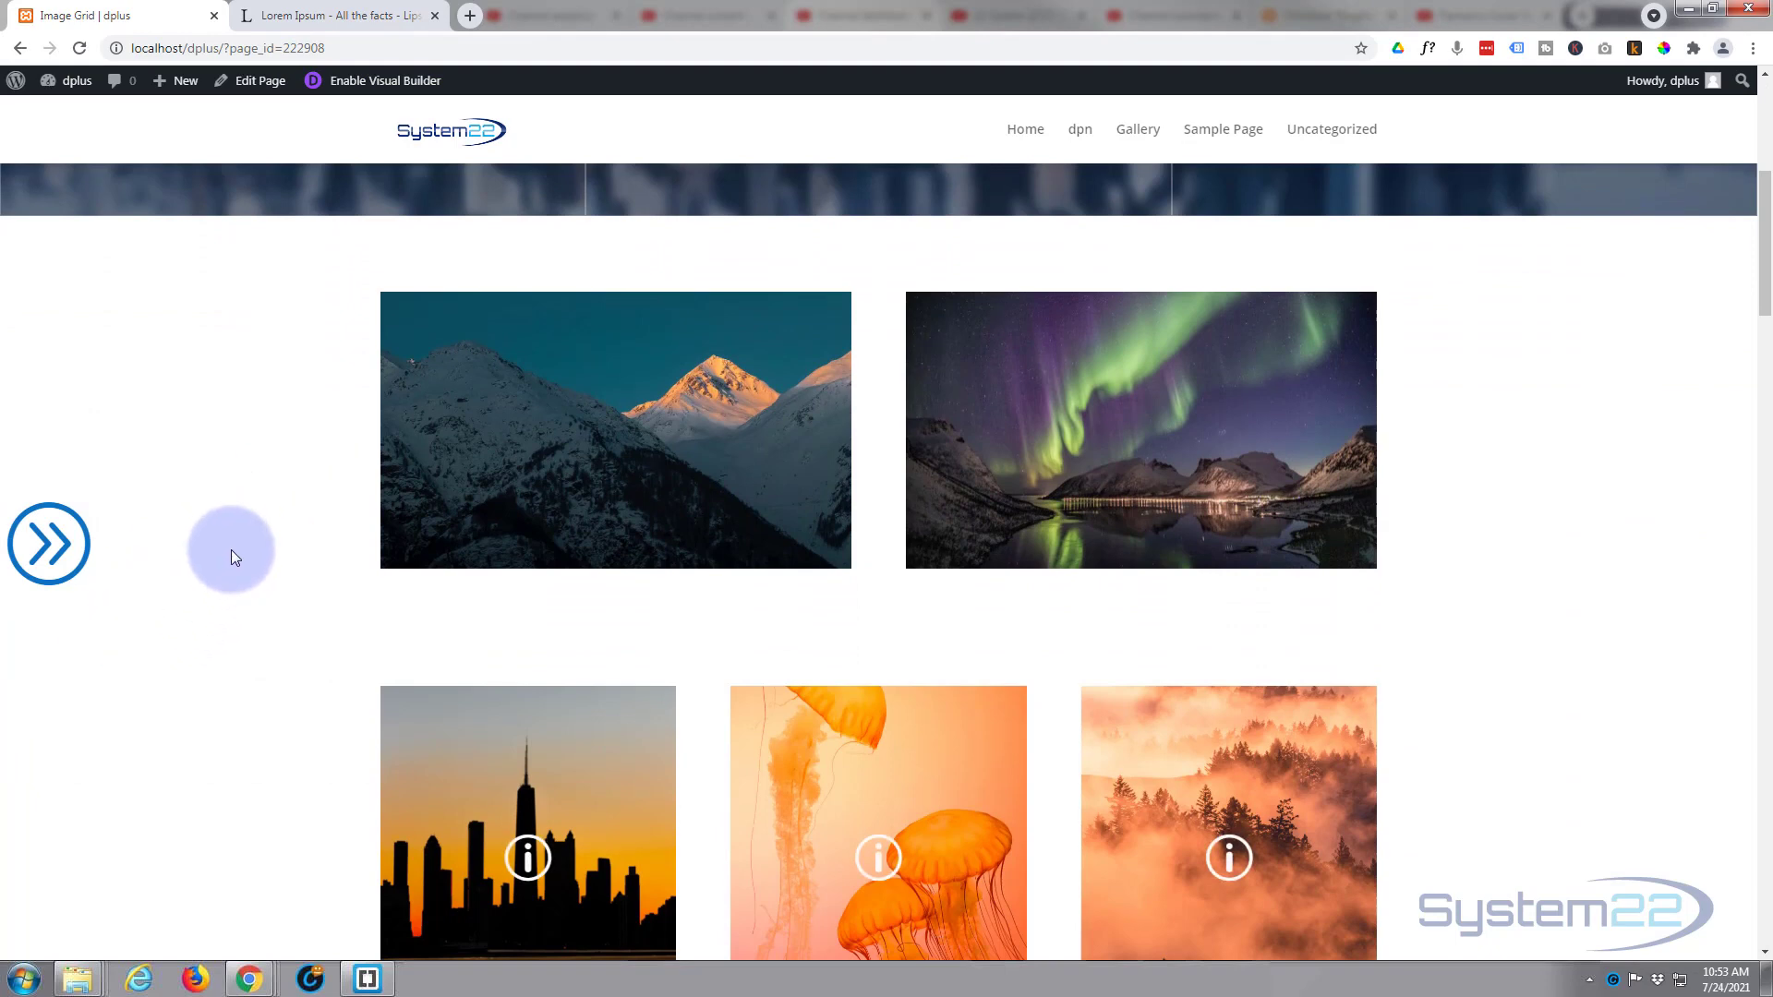
click(67, 542)
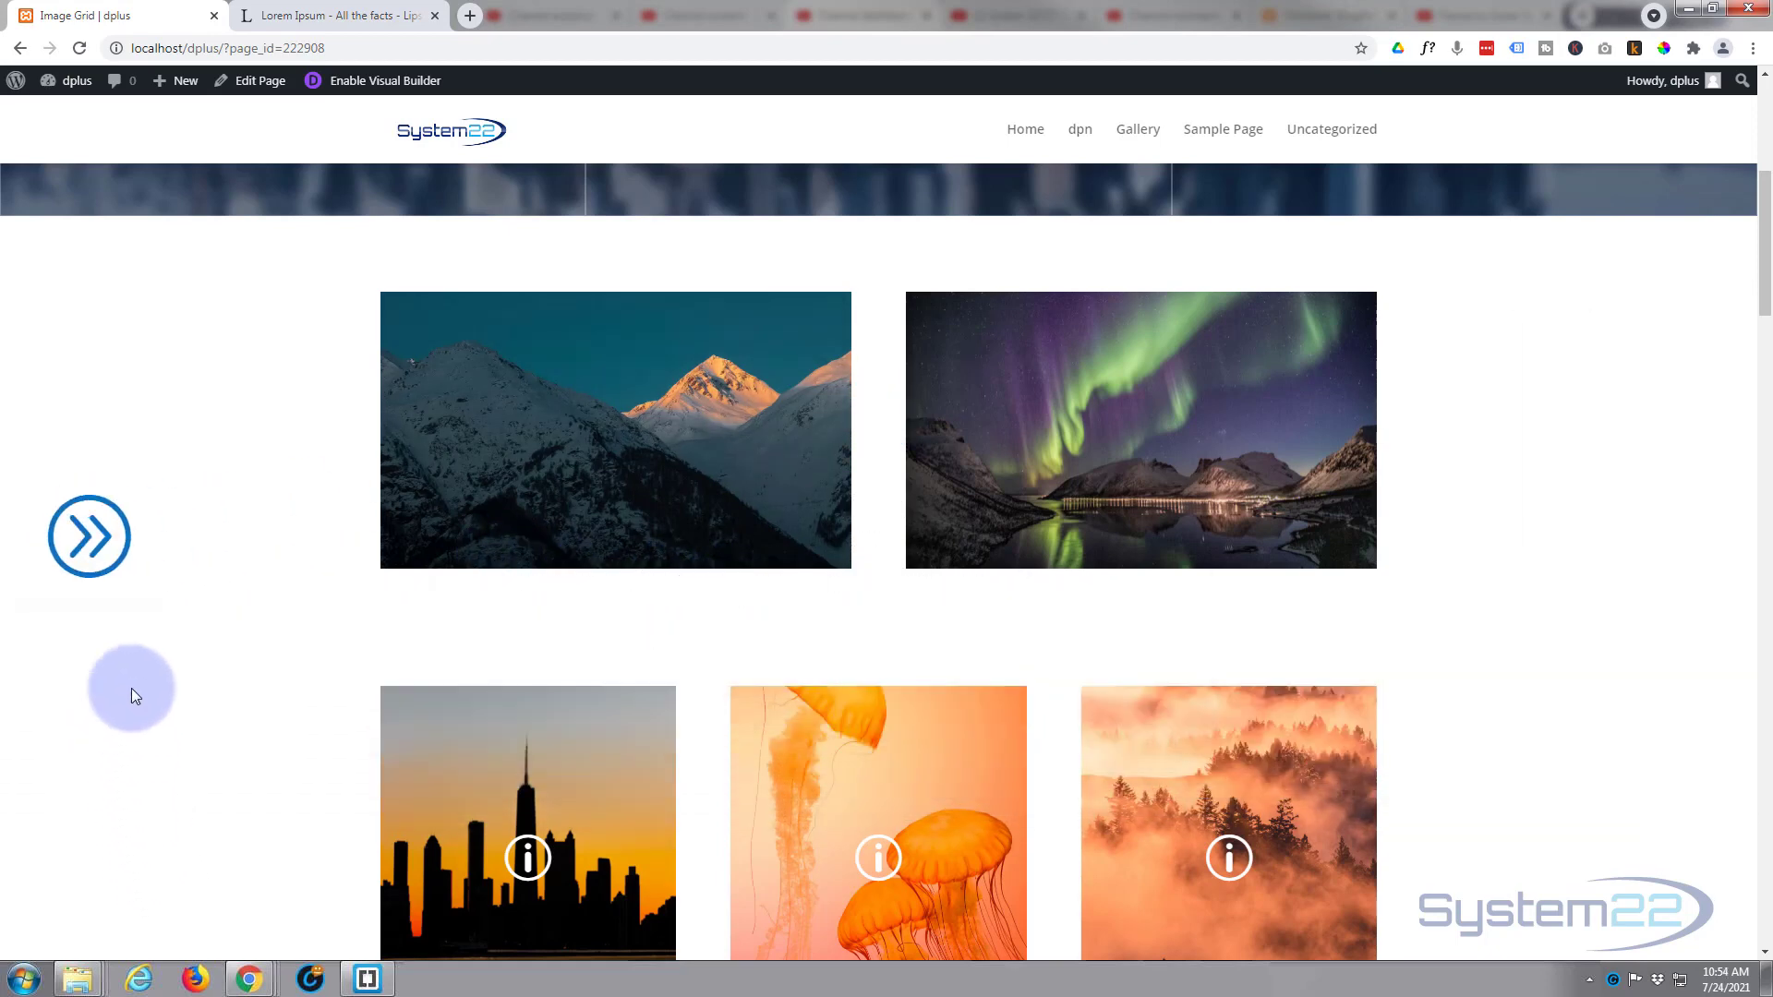
scroll(131, 689, down, 4)
scroll(135, 686, down, 1)
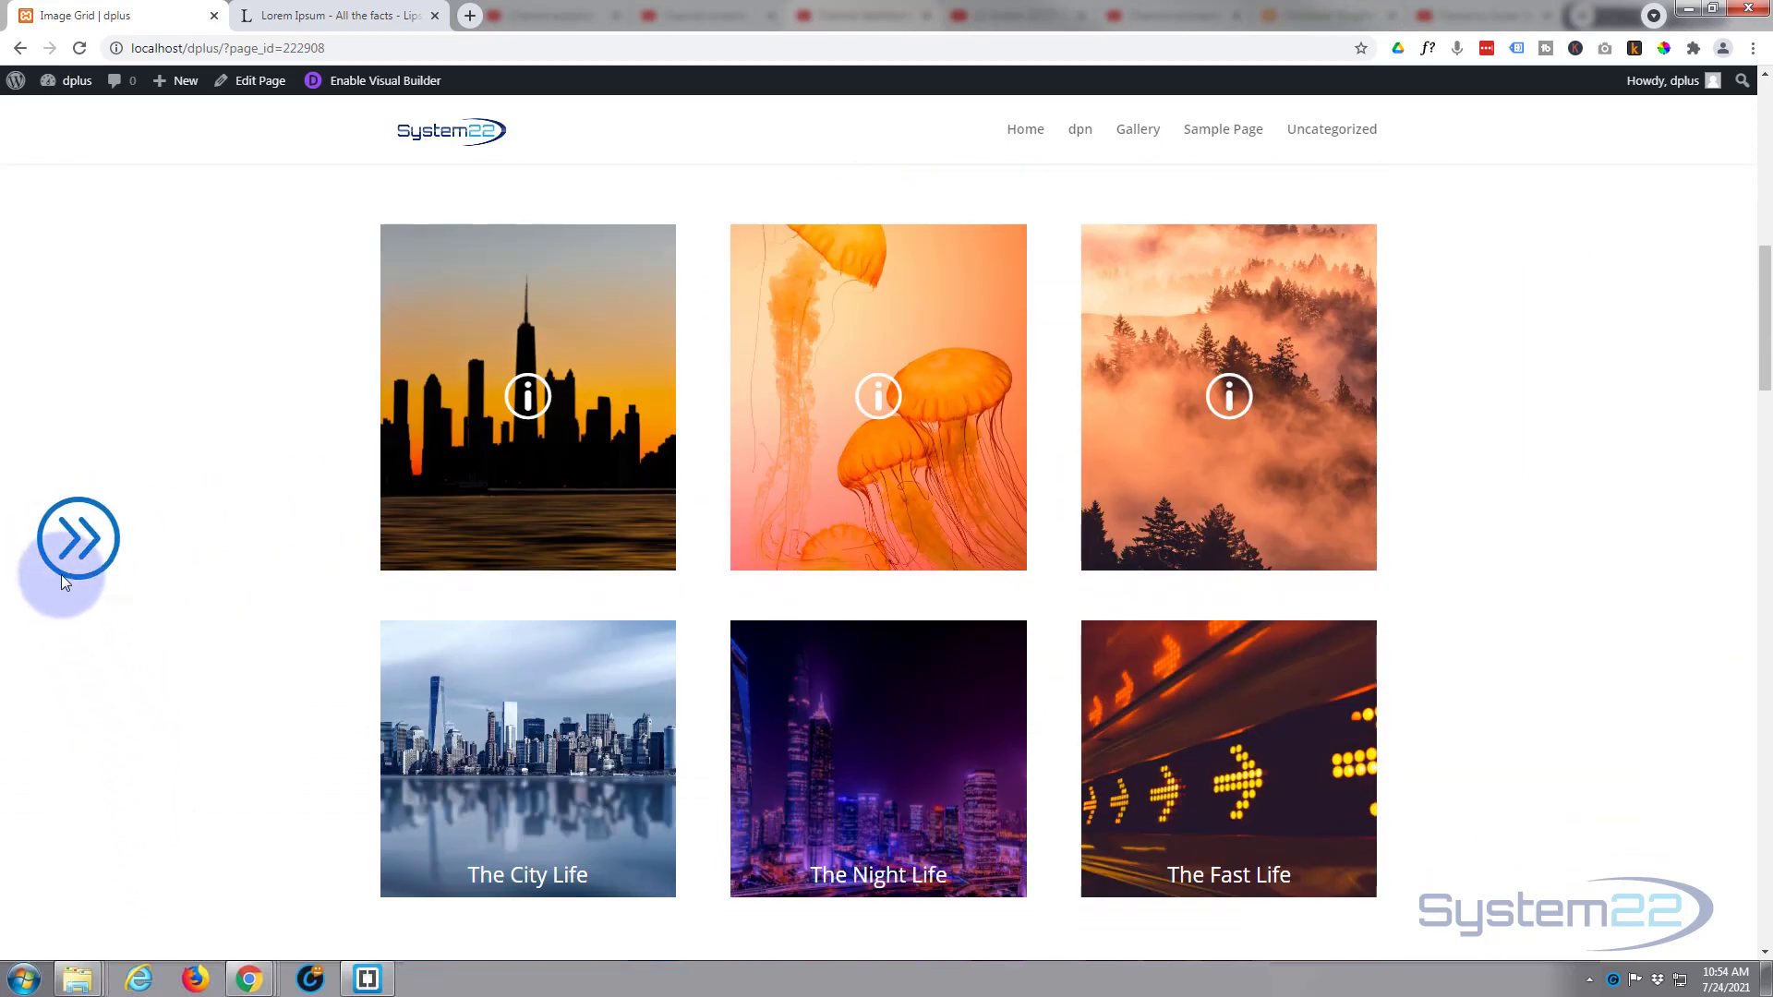
click(59, 575)
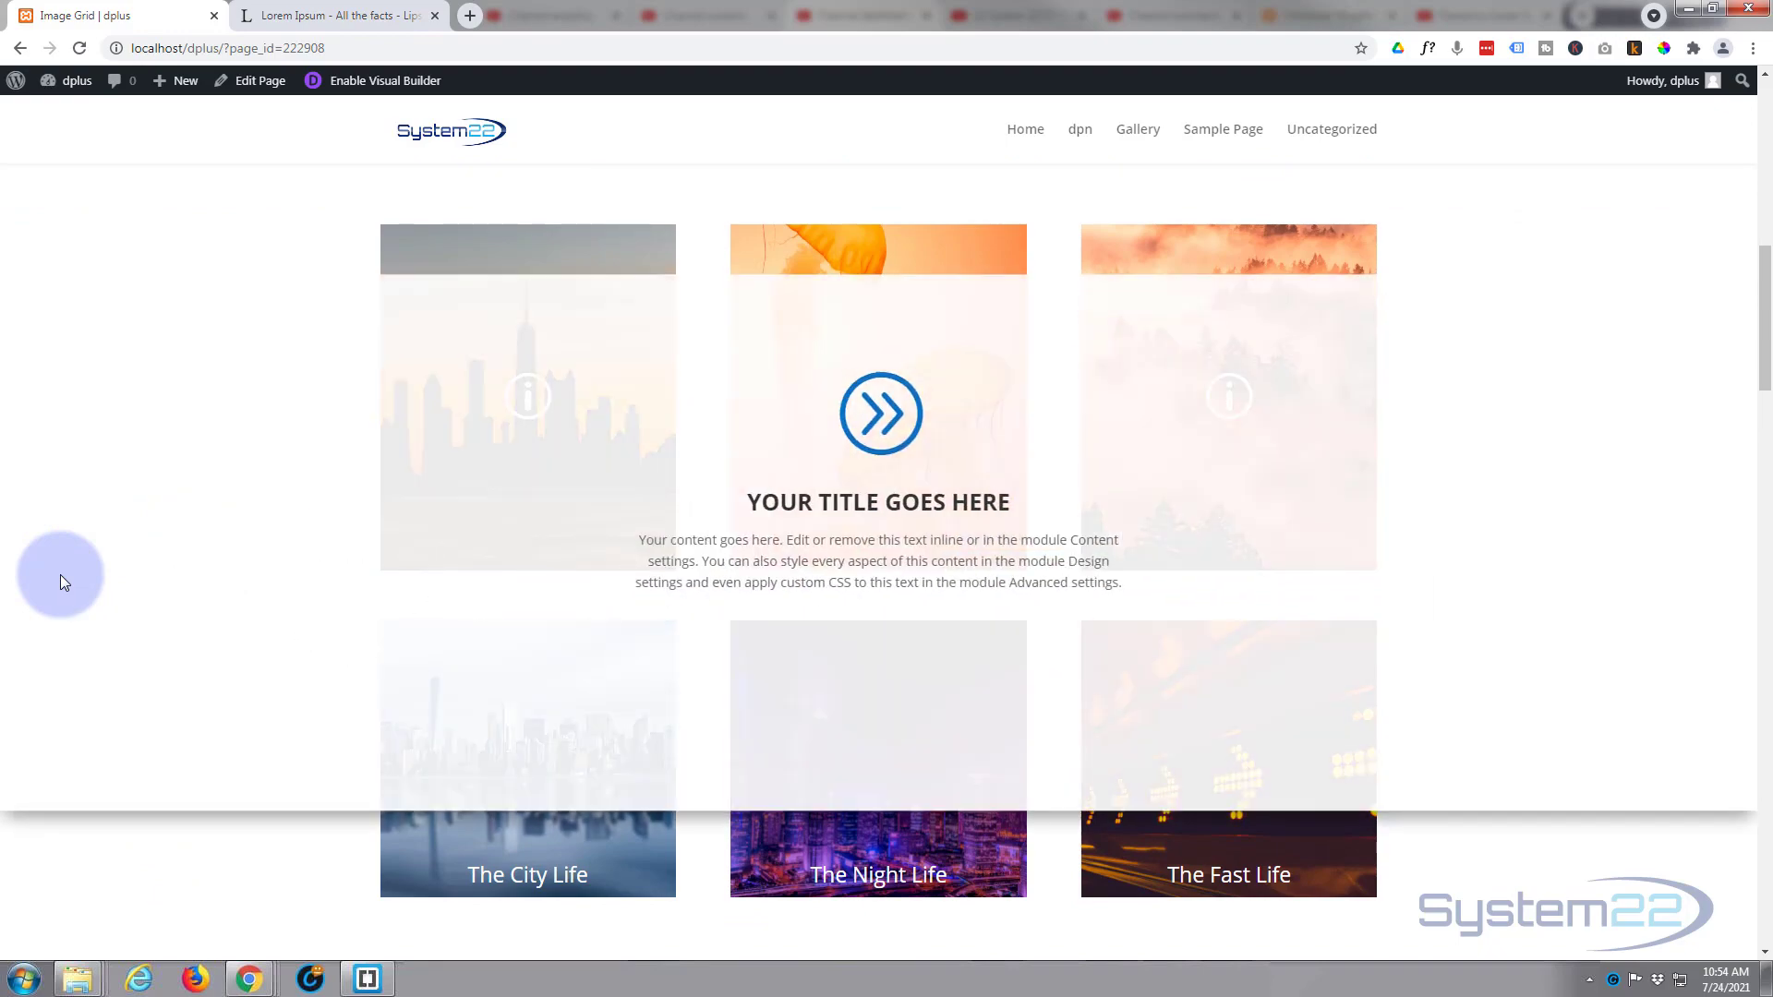
scroll(81, 600, up, 7)
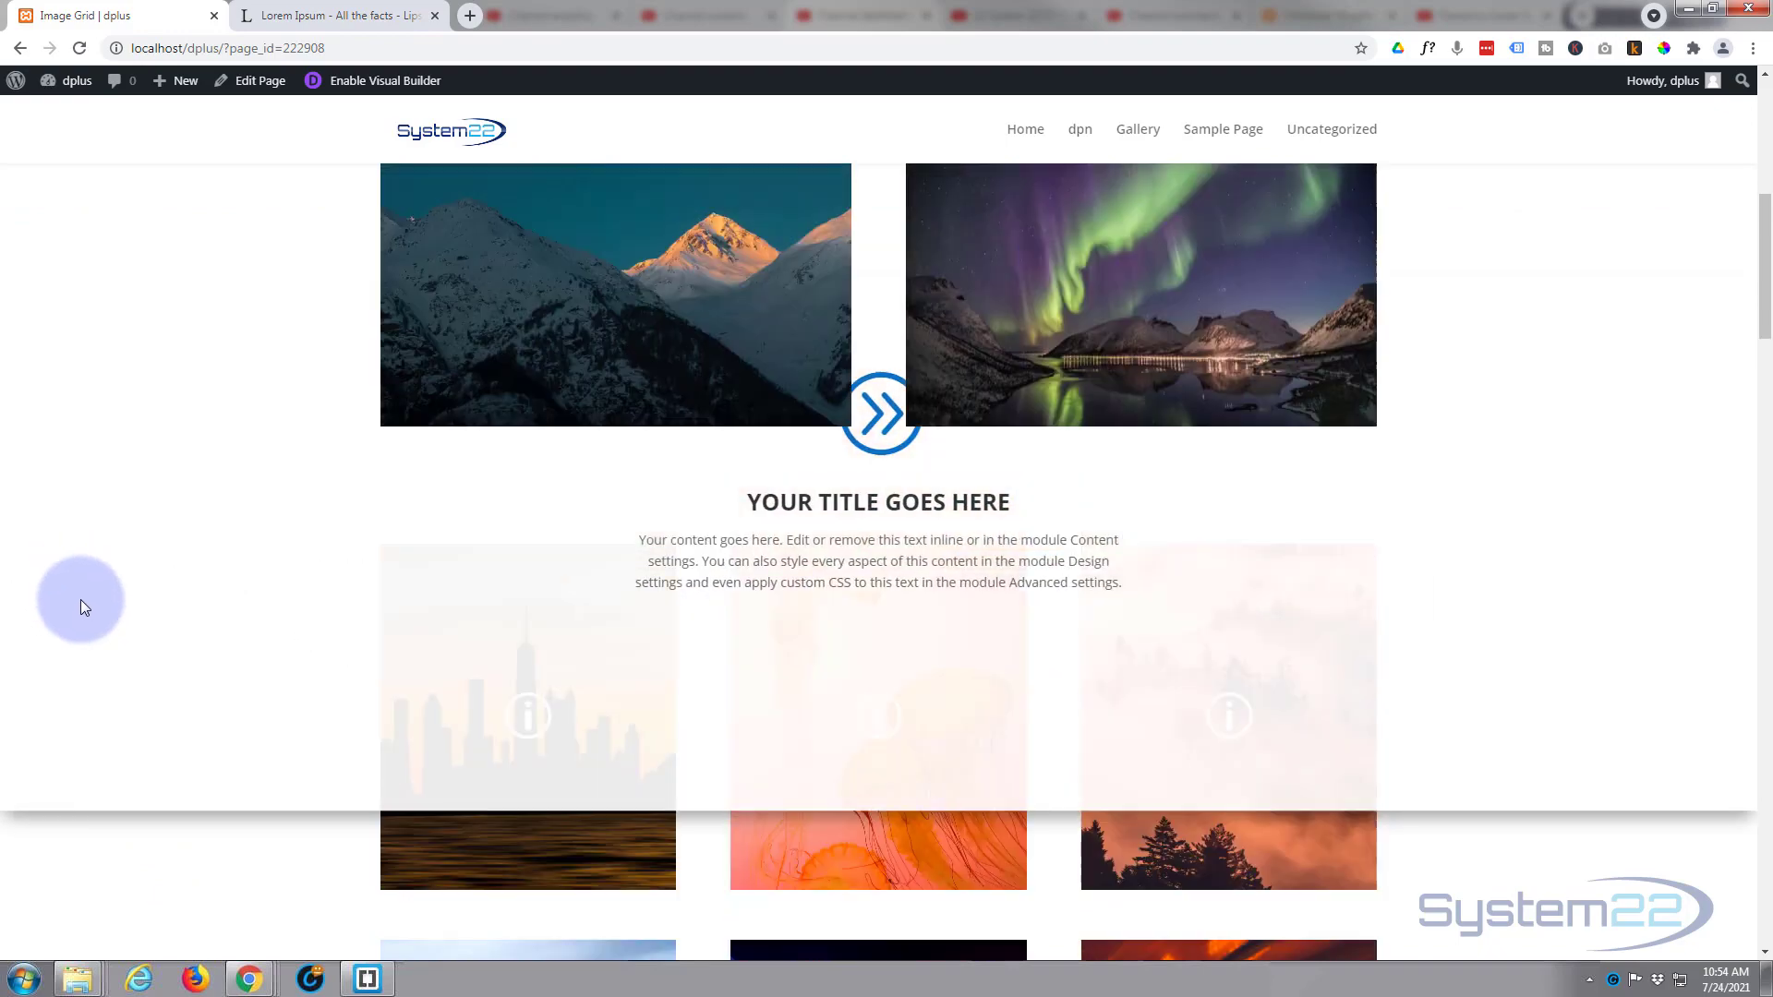
scroll(81, 600, up, 3)
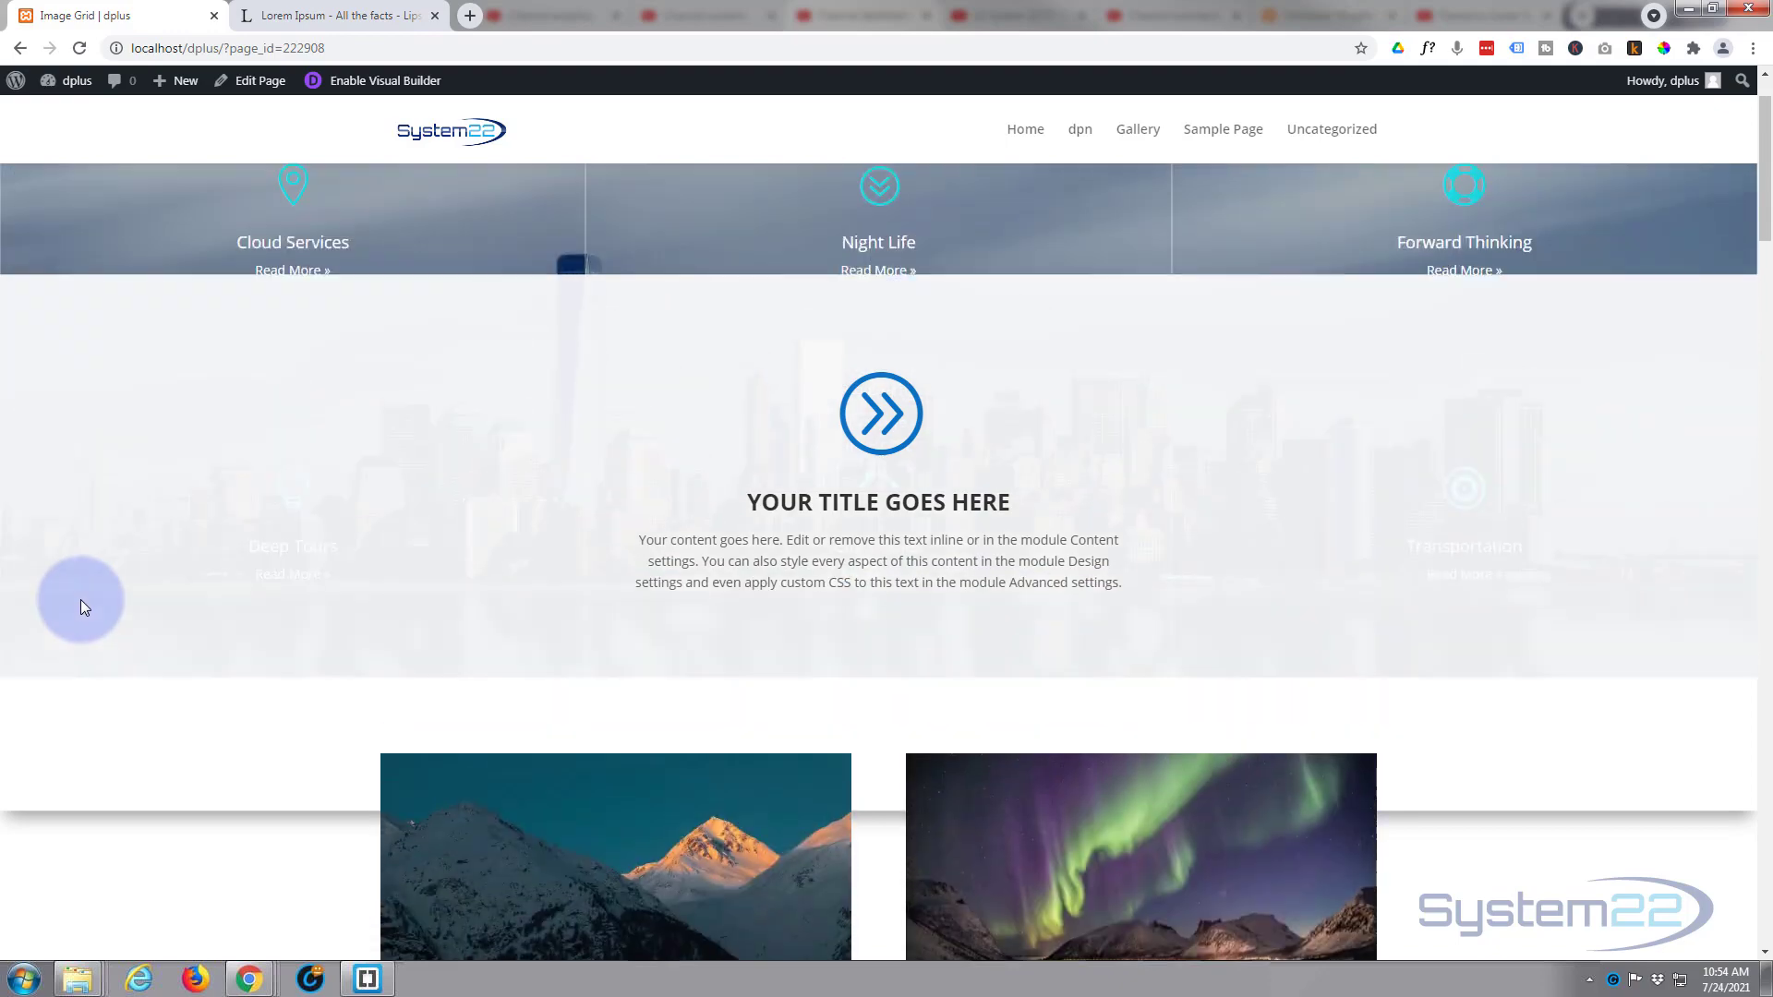
scroll(80, 601, down, 2)
scroll(81, 600, down, 6)
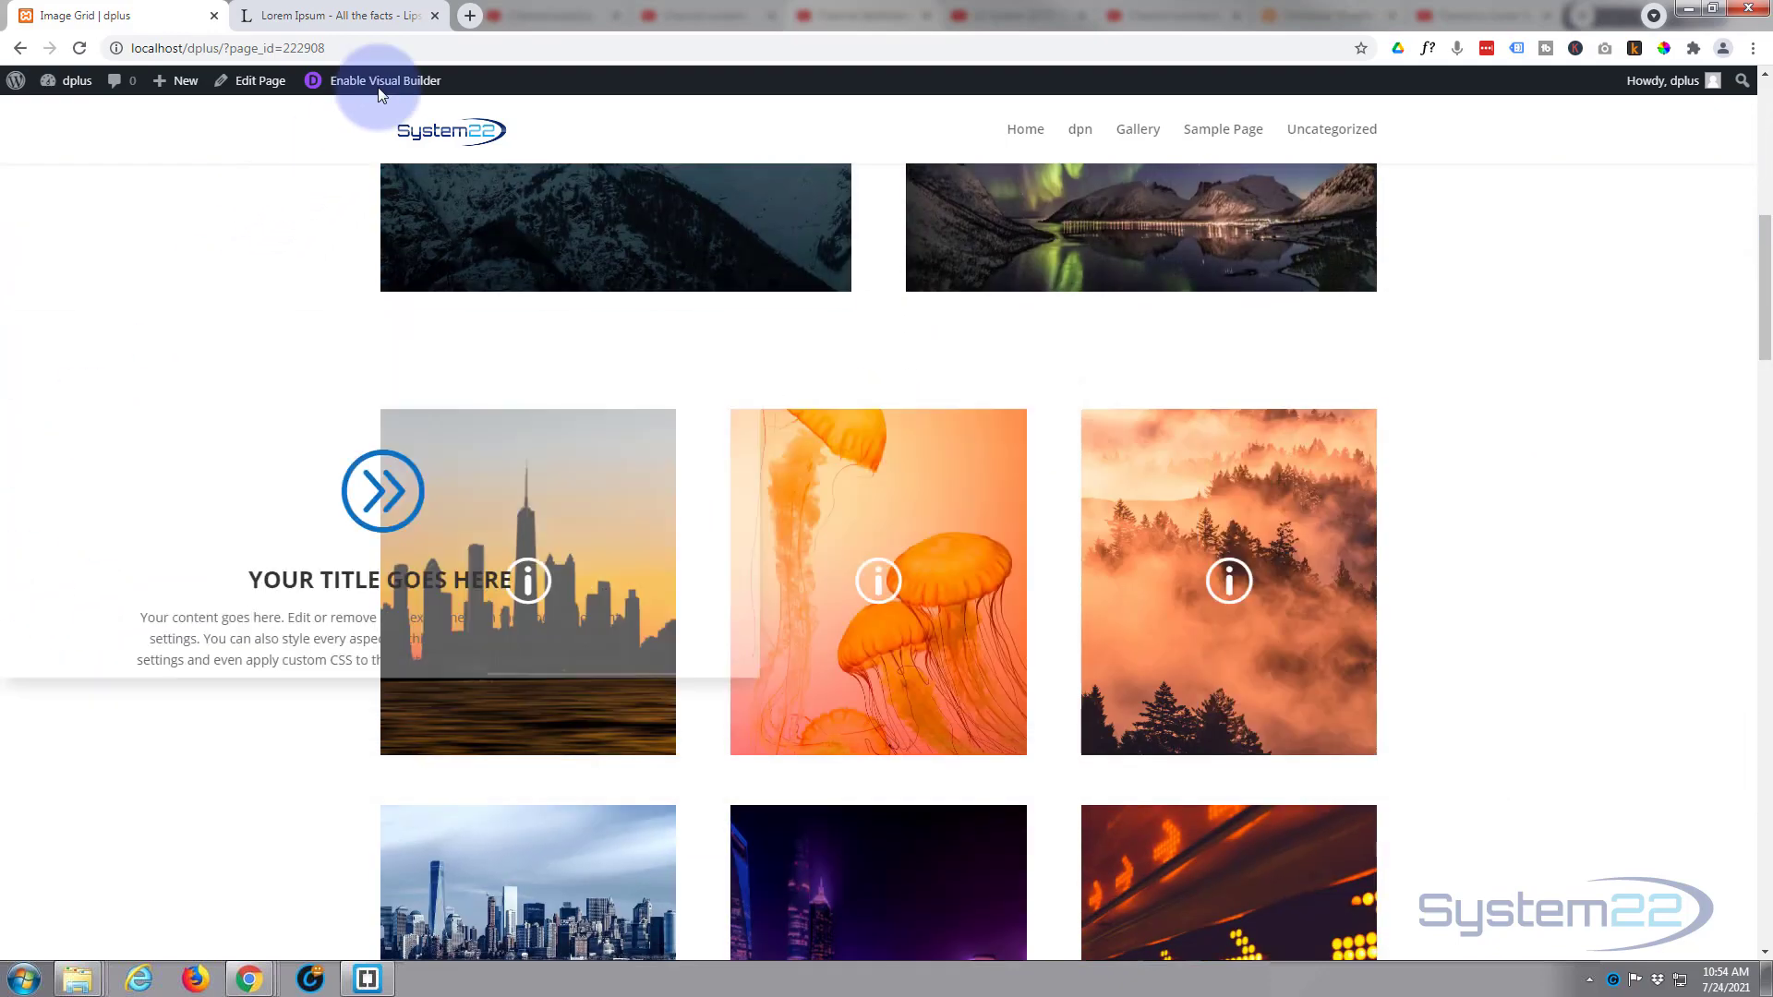
Step: Reopen the page in the visual builder, set the Z Index of the two-image landscape row to 1, and save the row settings
scroll(175, 481, up, 4)
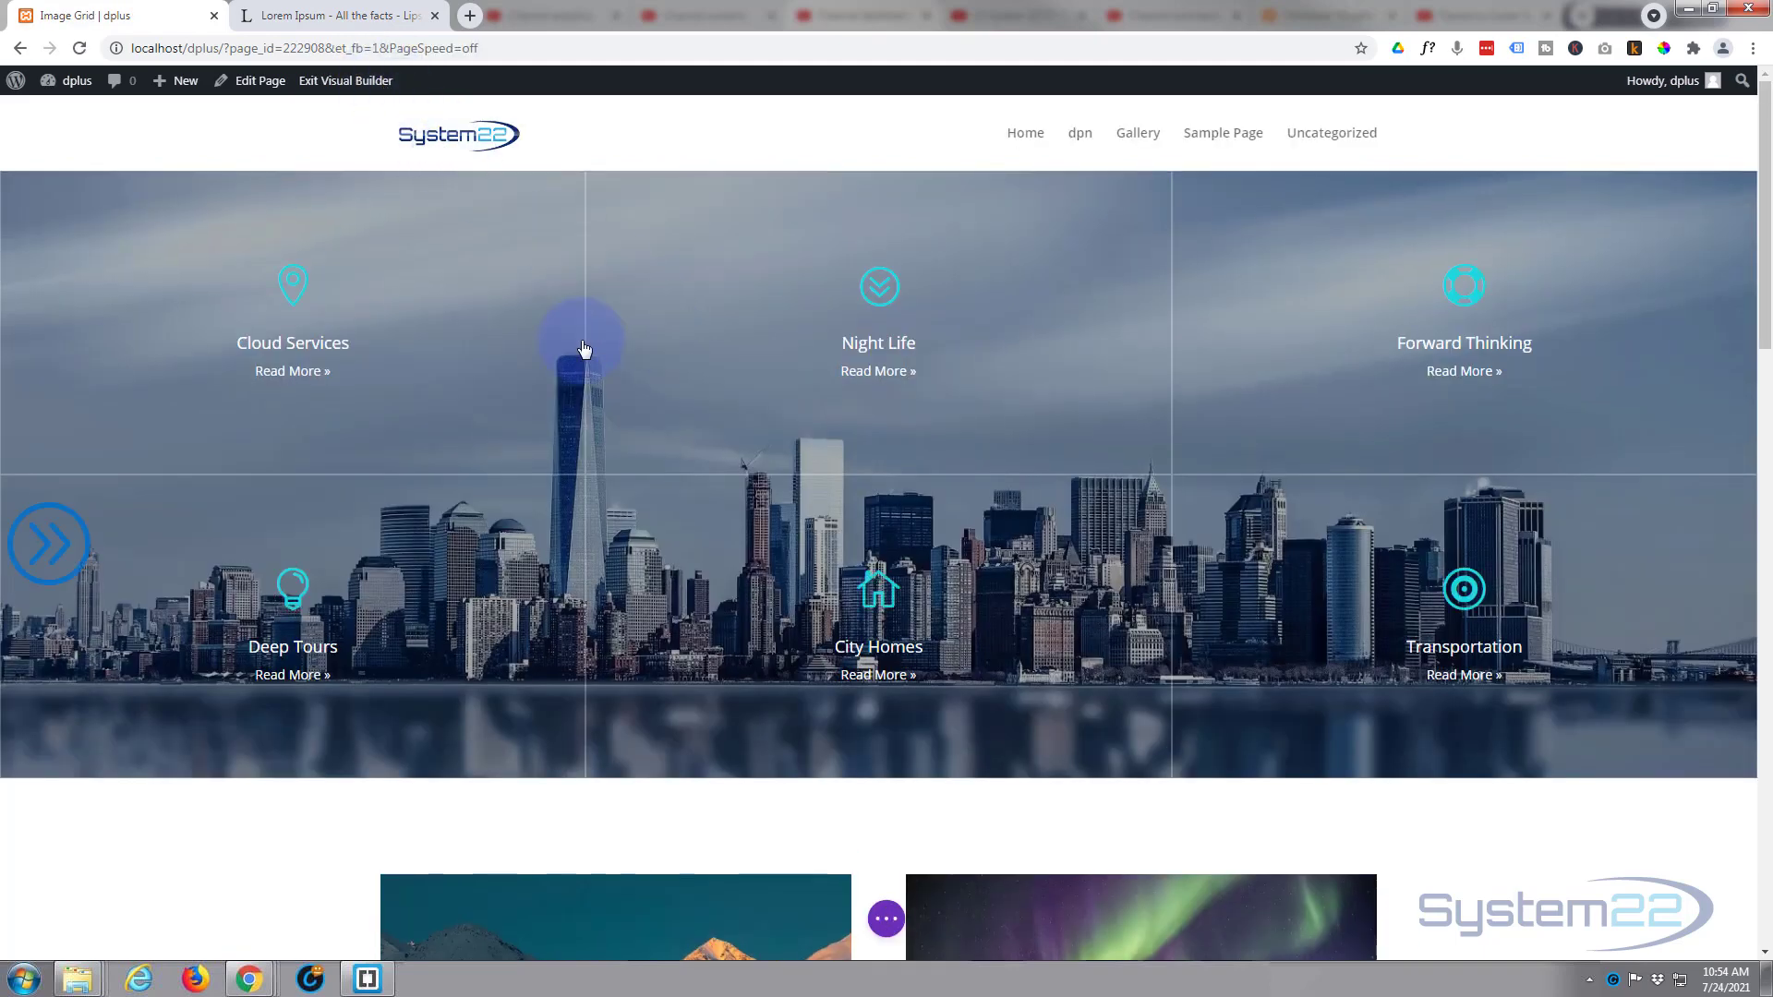
scroll(515, 366, down, 5)
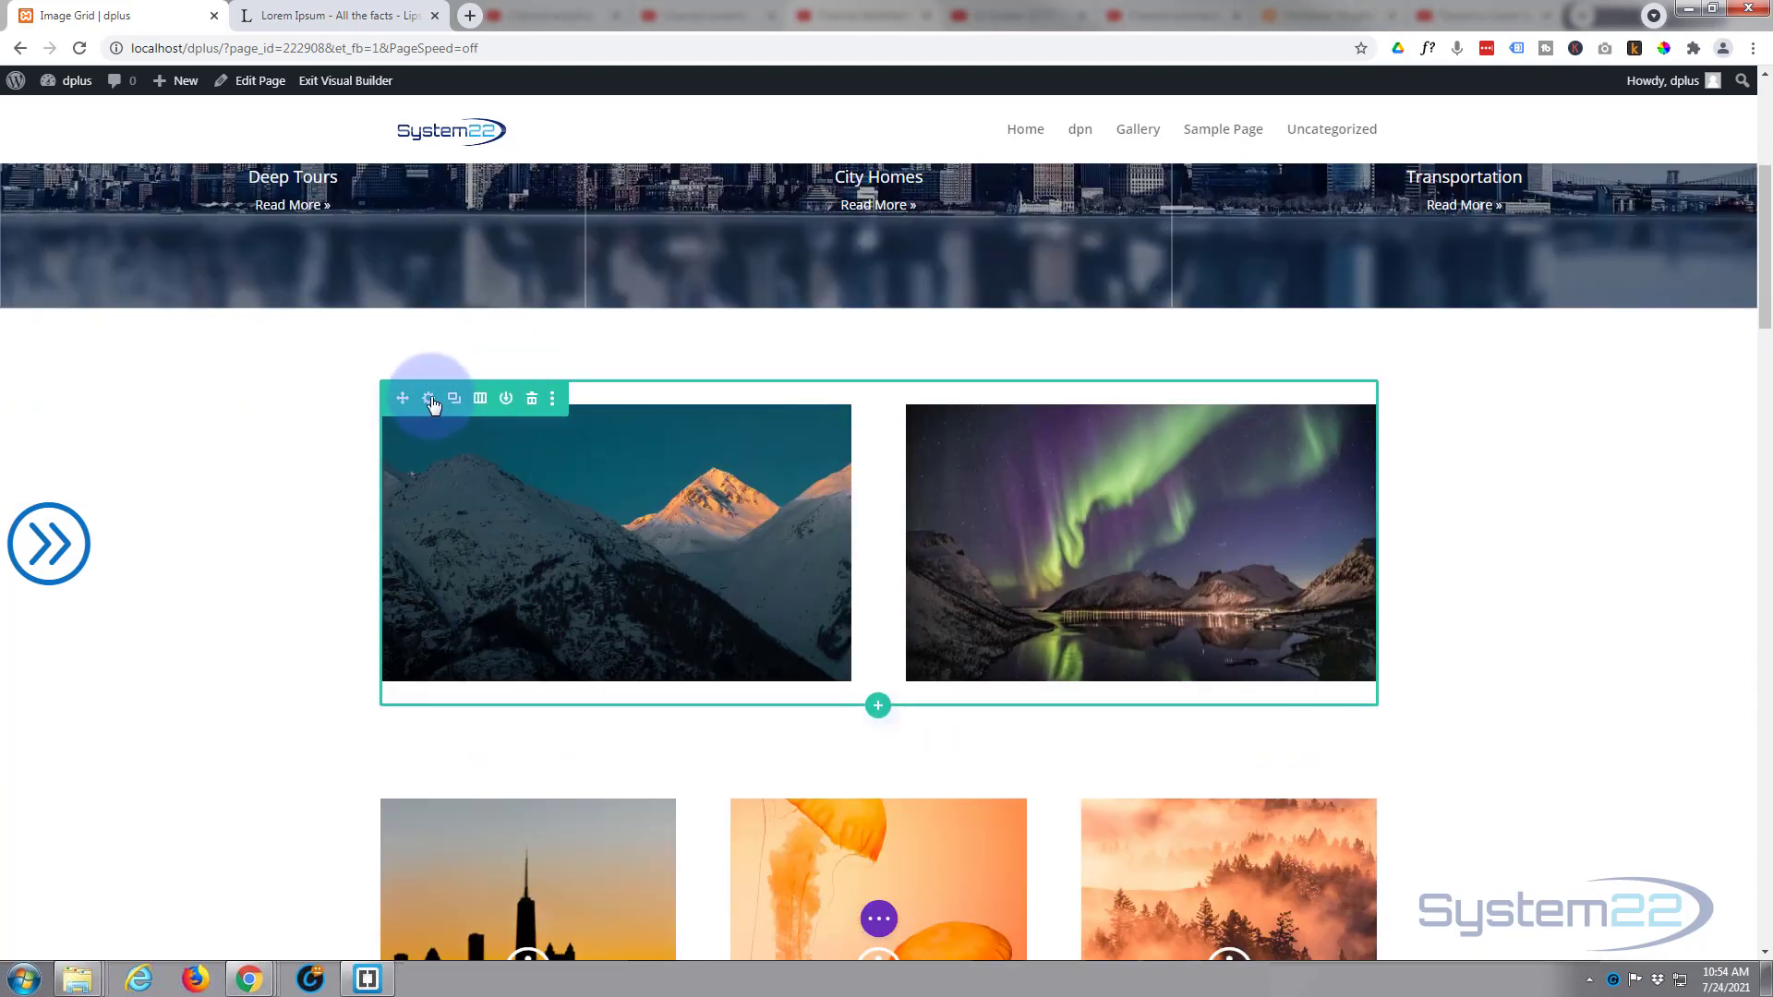
click(429, 400)
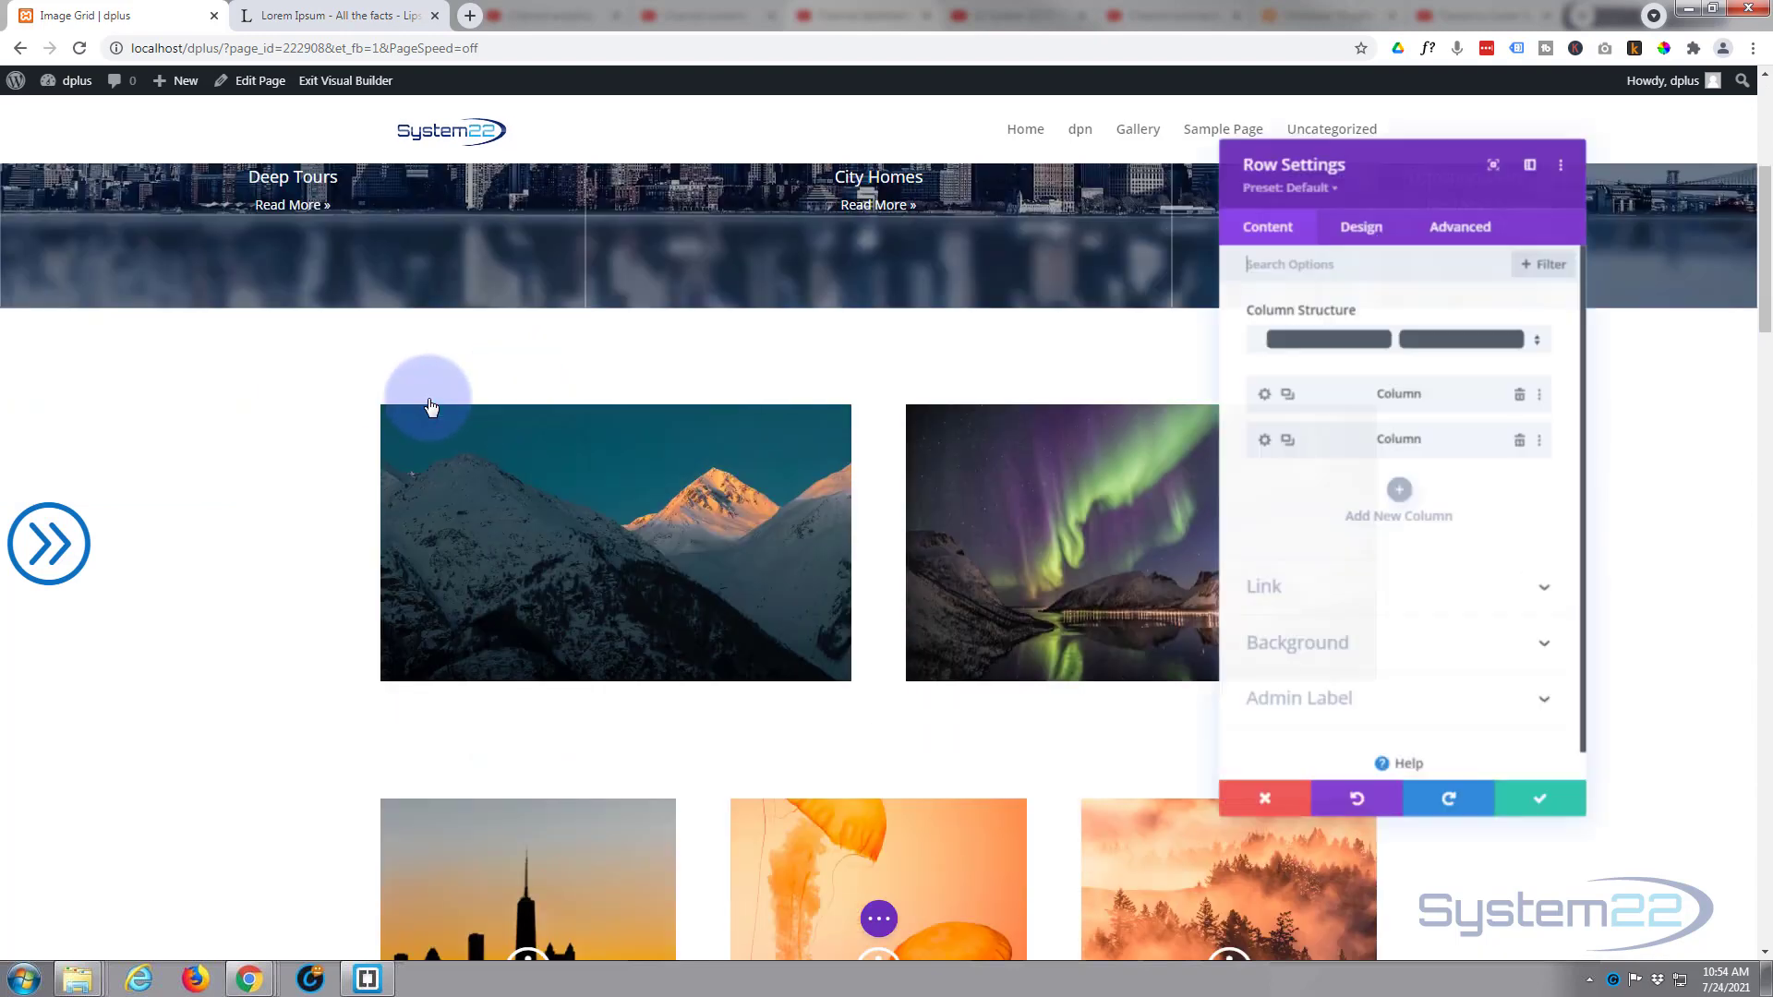
click(1473, 233)
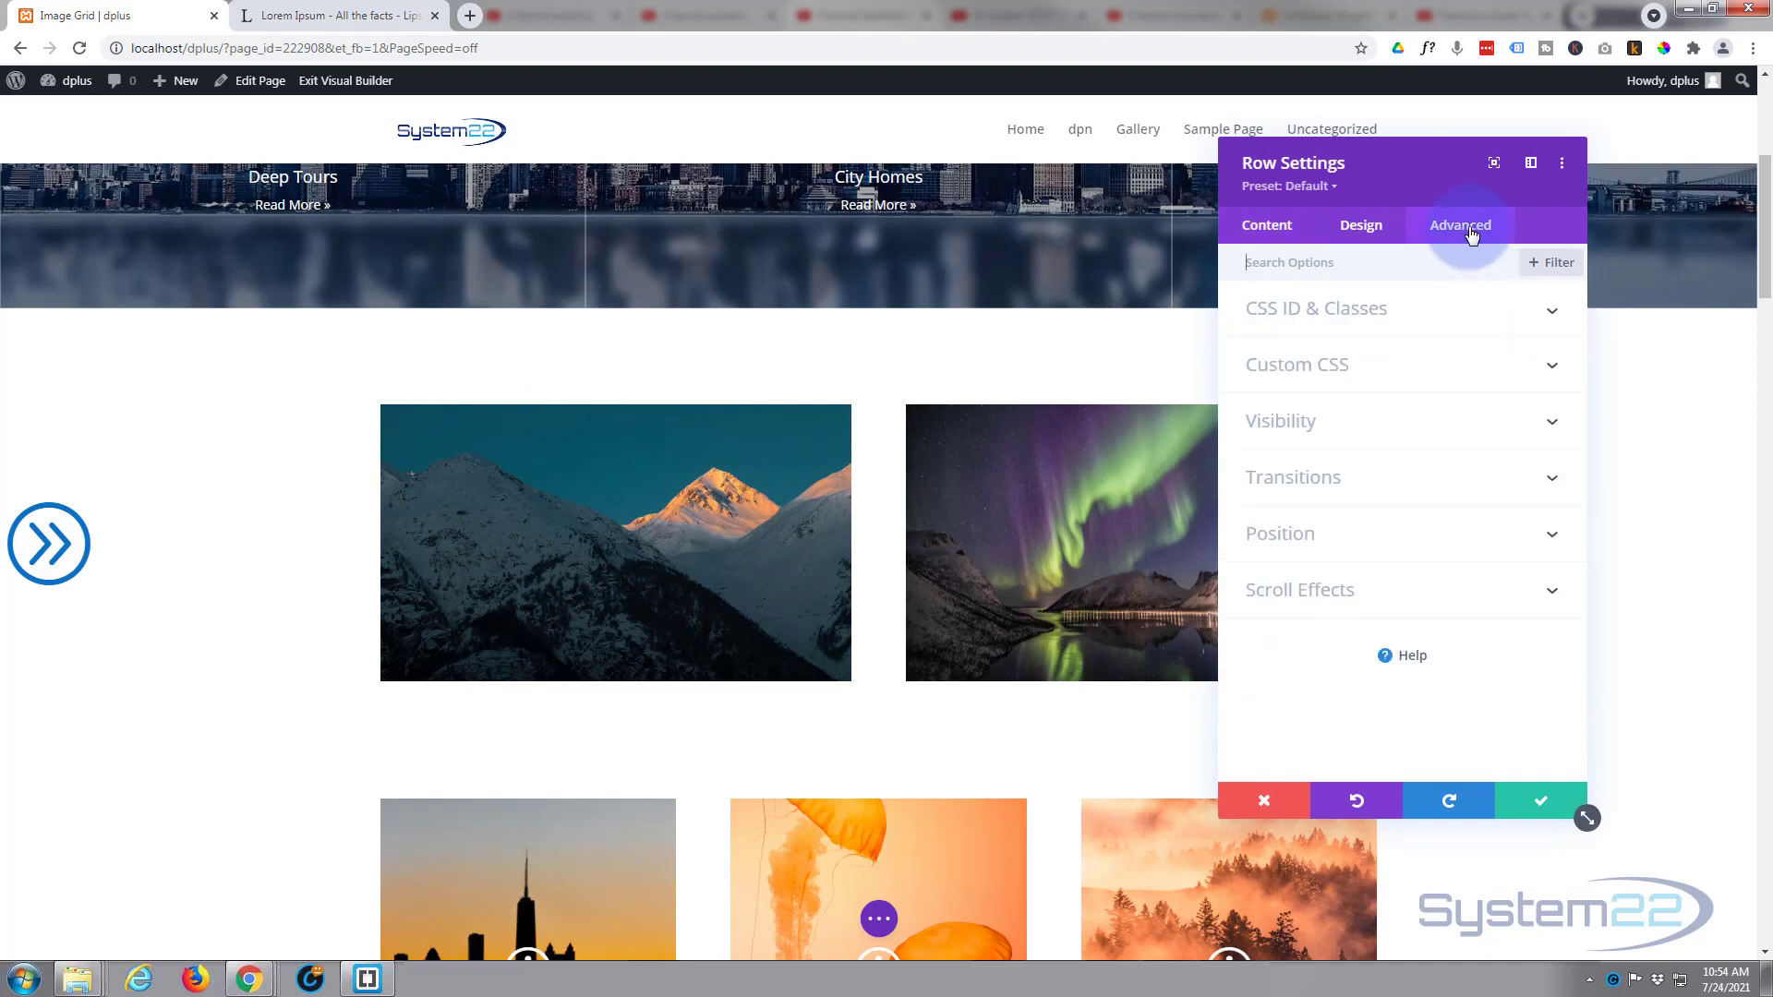
click(1352, 543)
scroll(1345, 531, down, 2)
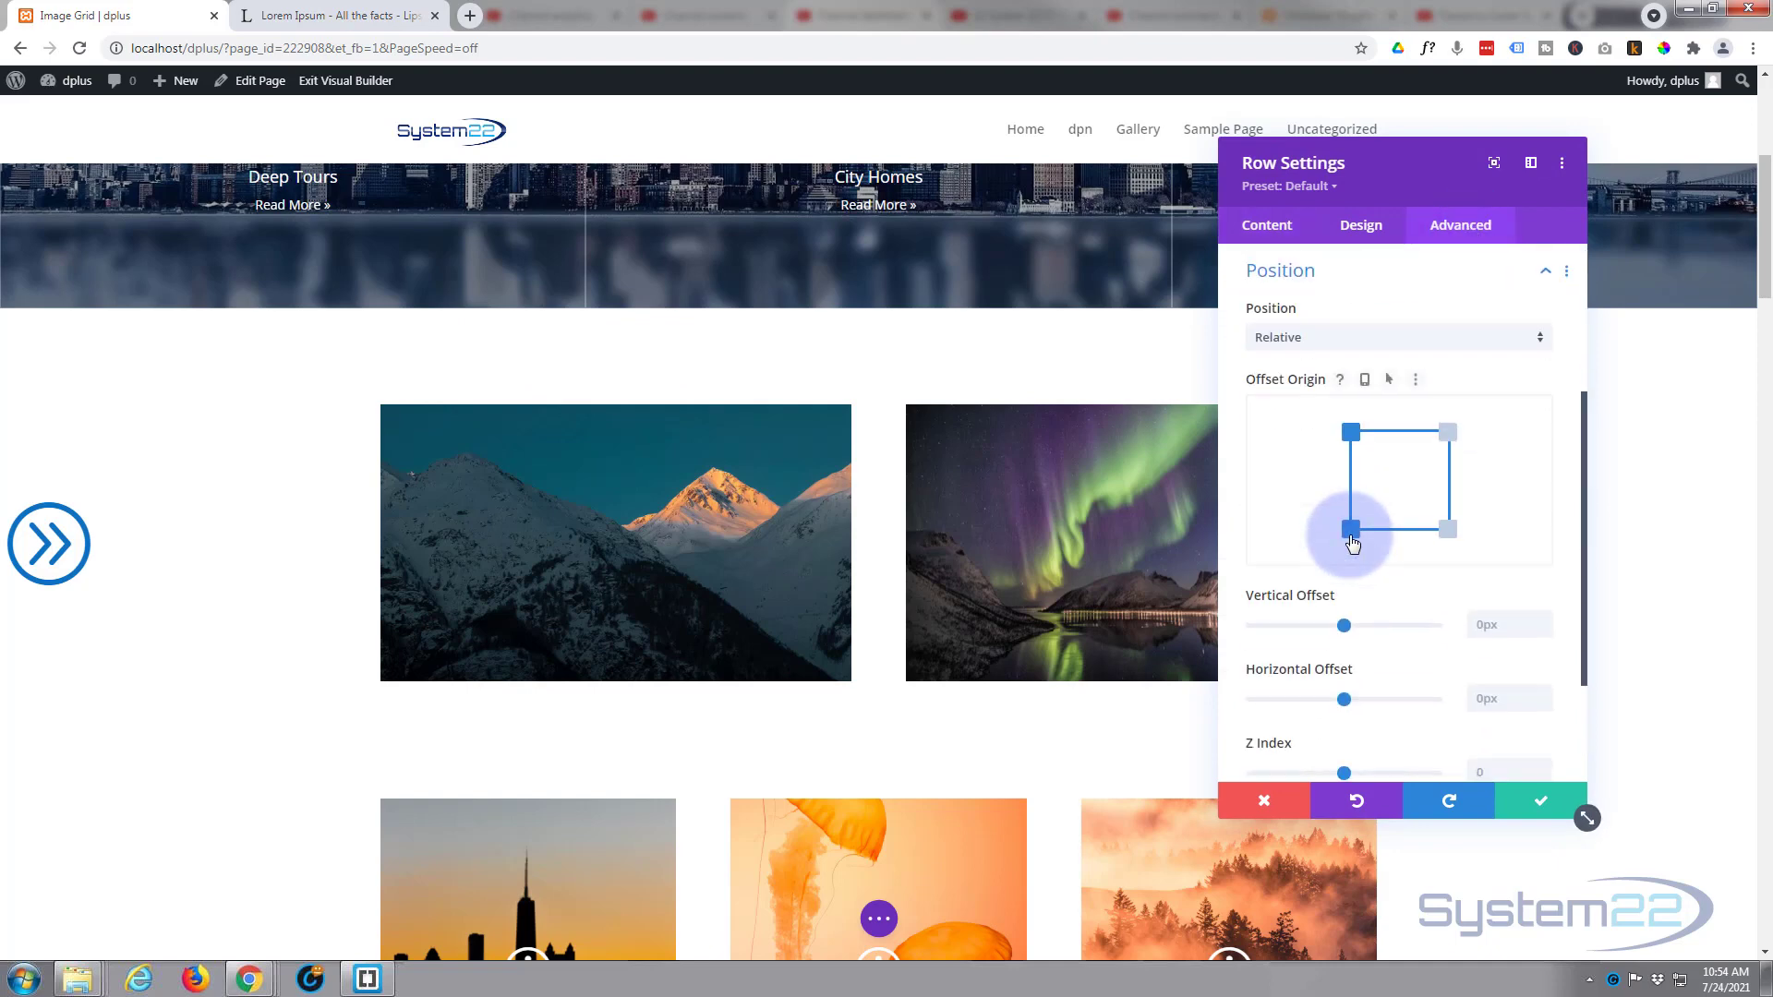
scroll(1343, 546, down, 2)
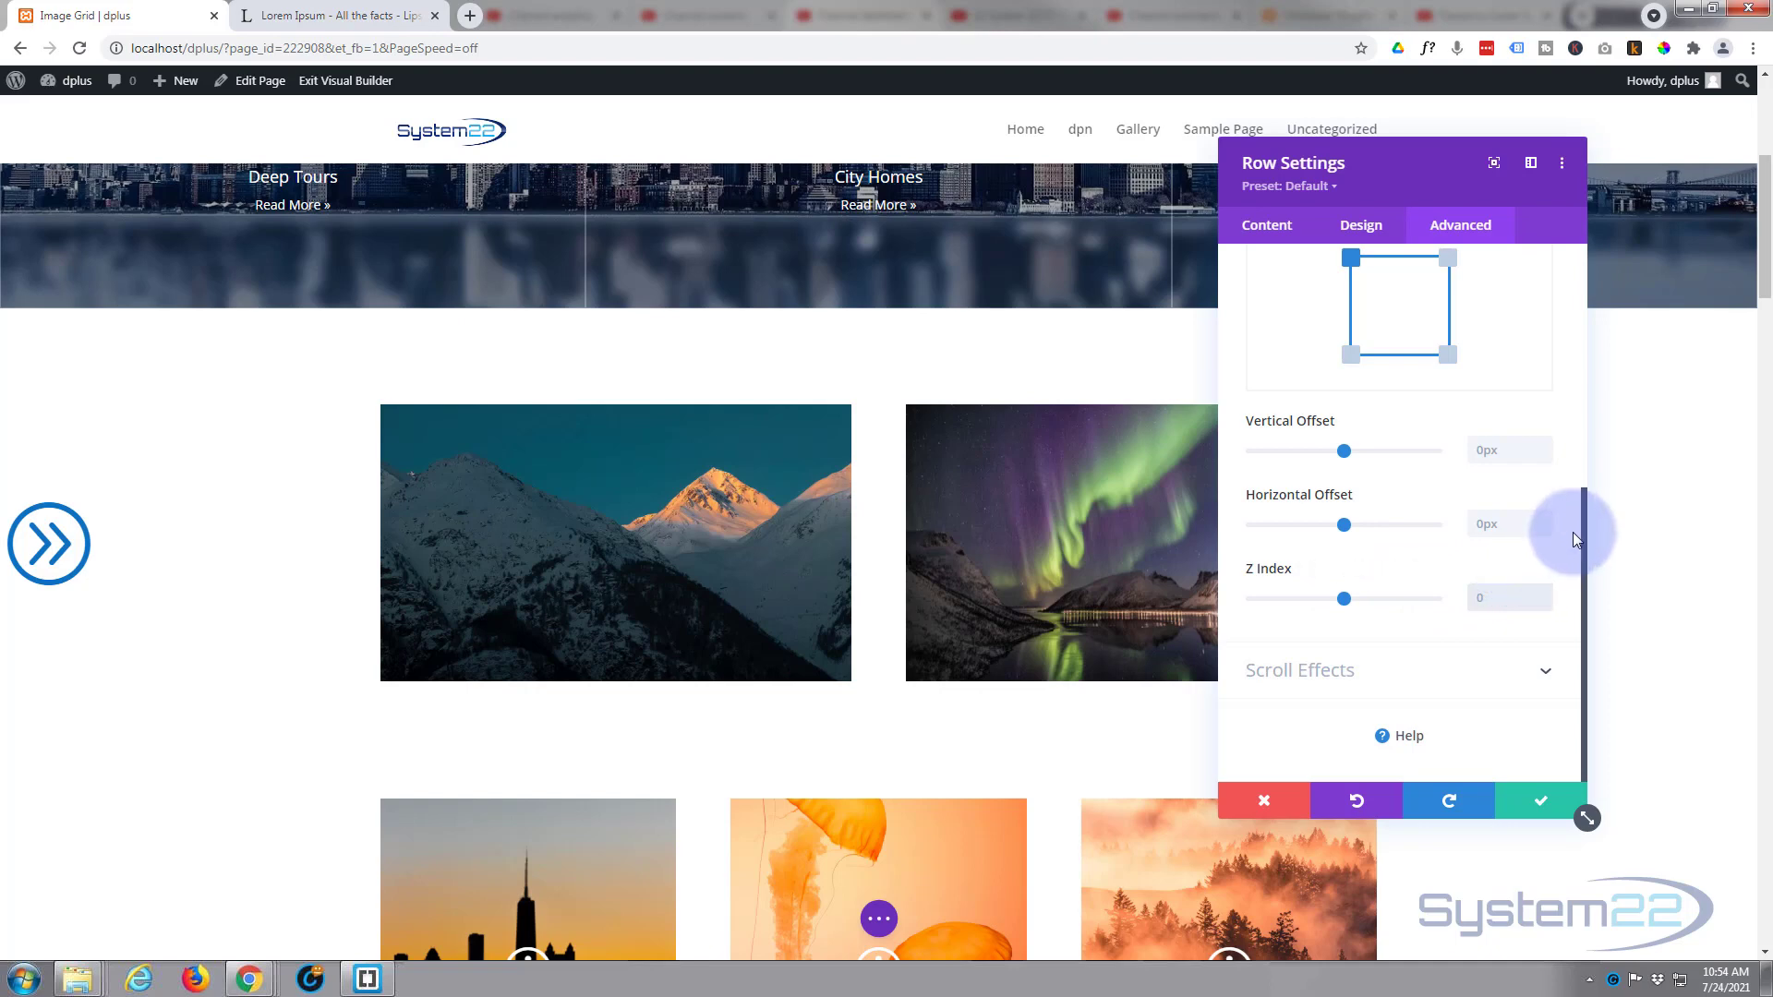
text(1)
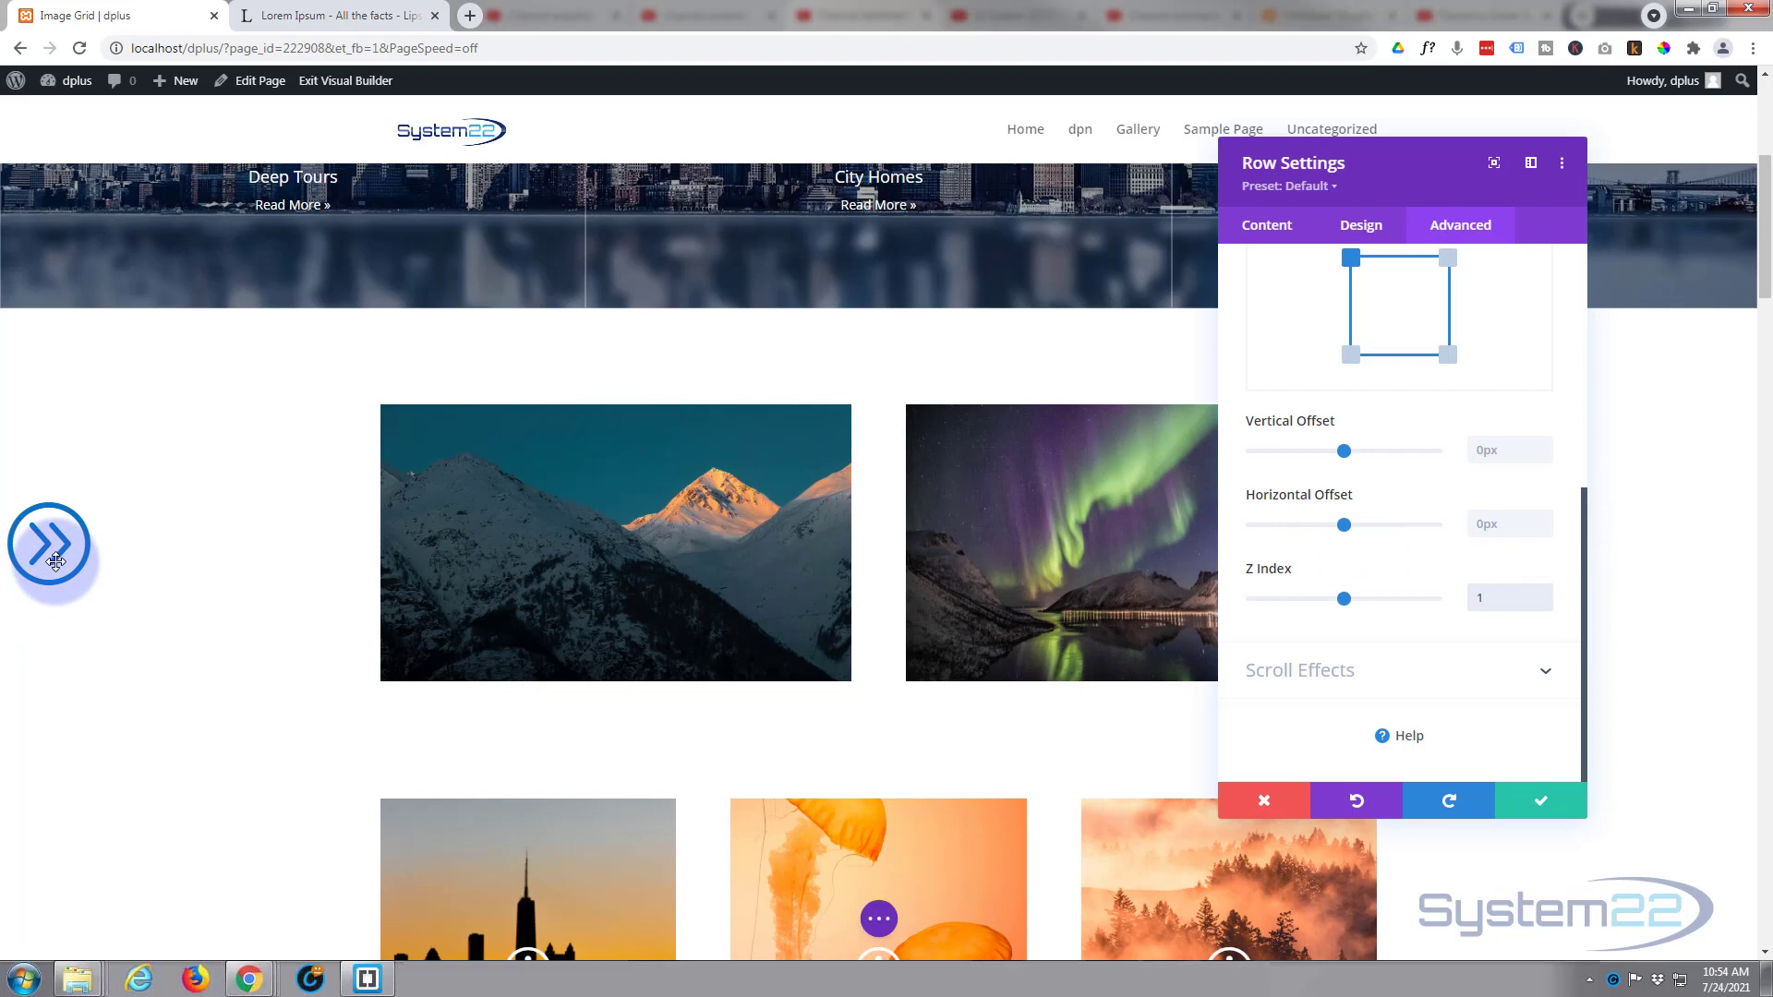
click(1550, 801)
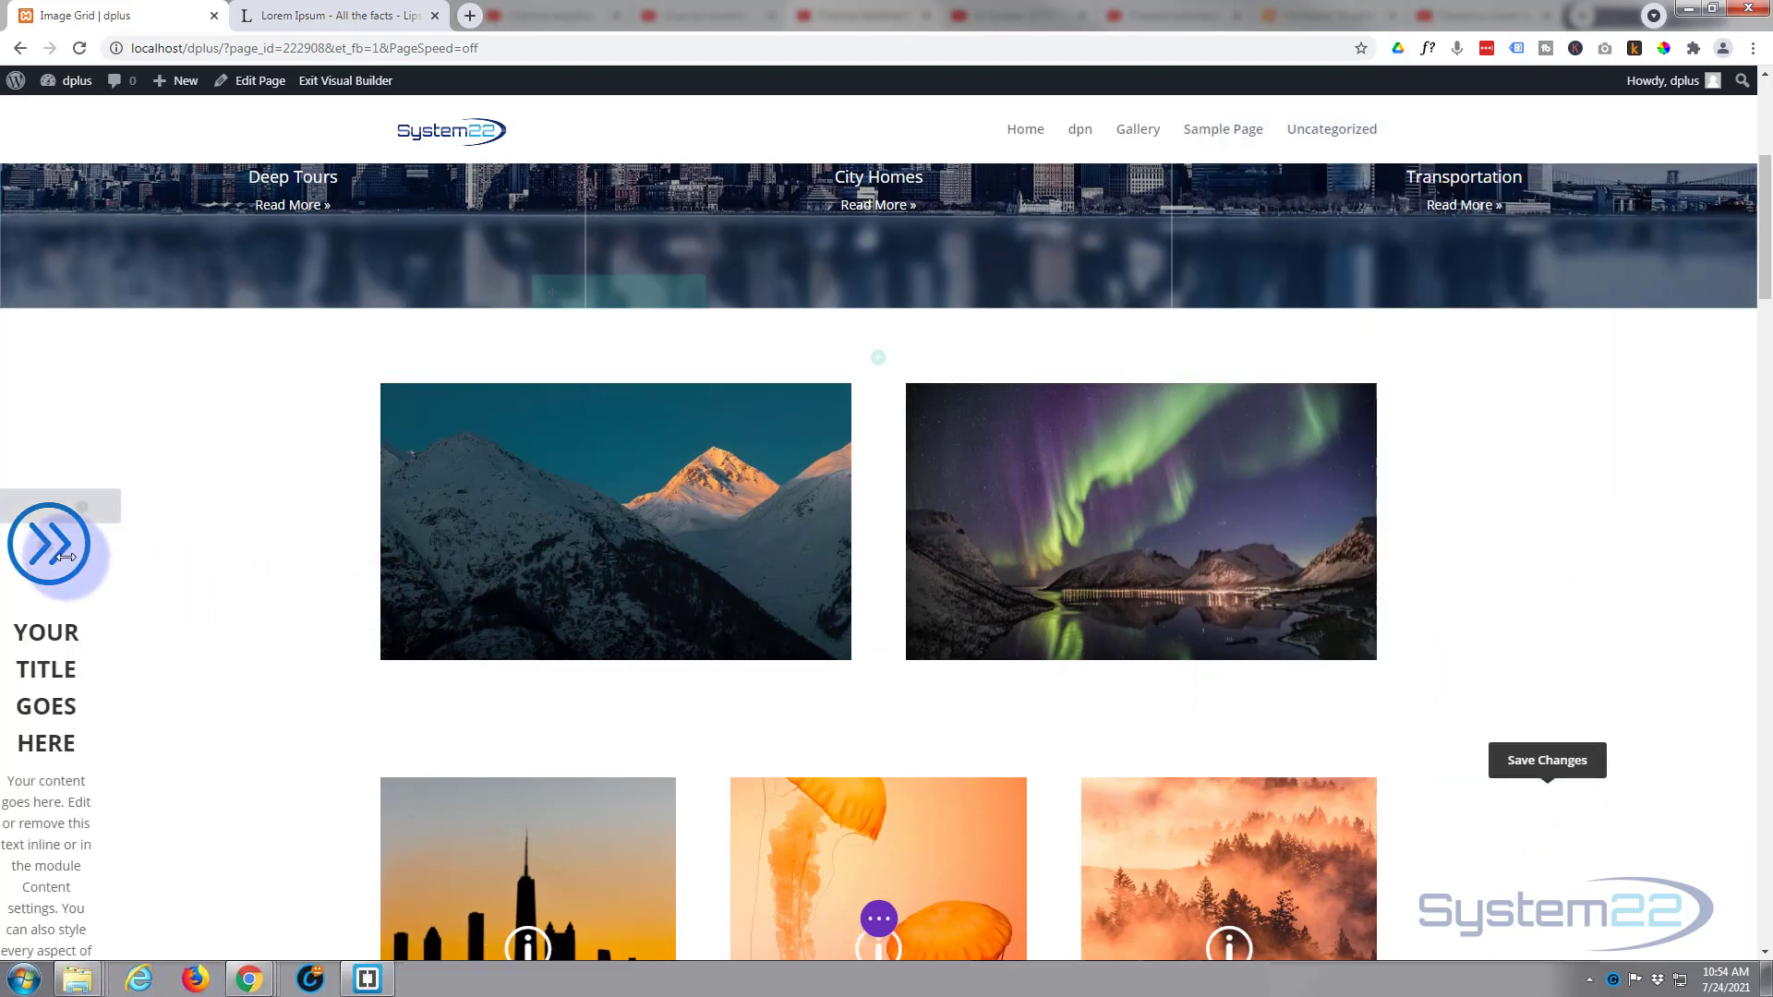
Step: Check the blurb's Position settings, including its Z Index, and close the module settings
click(13, 507)
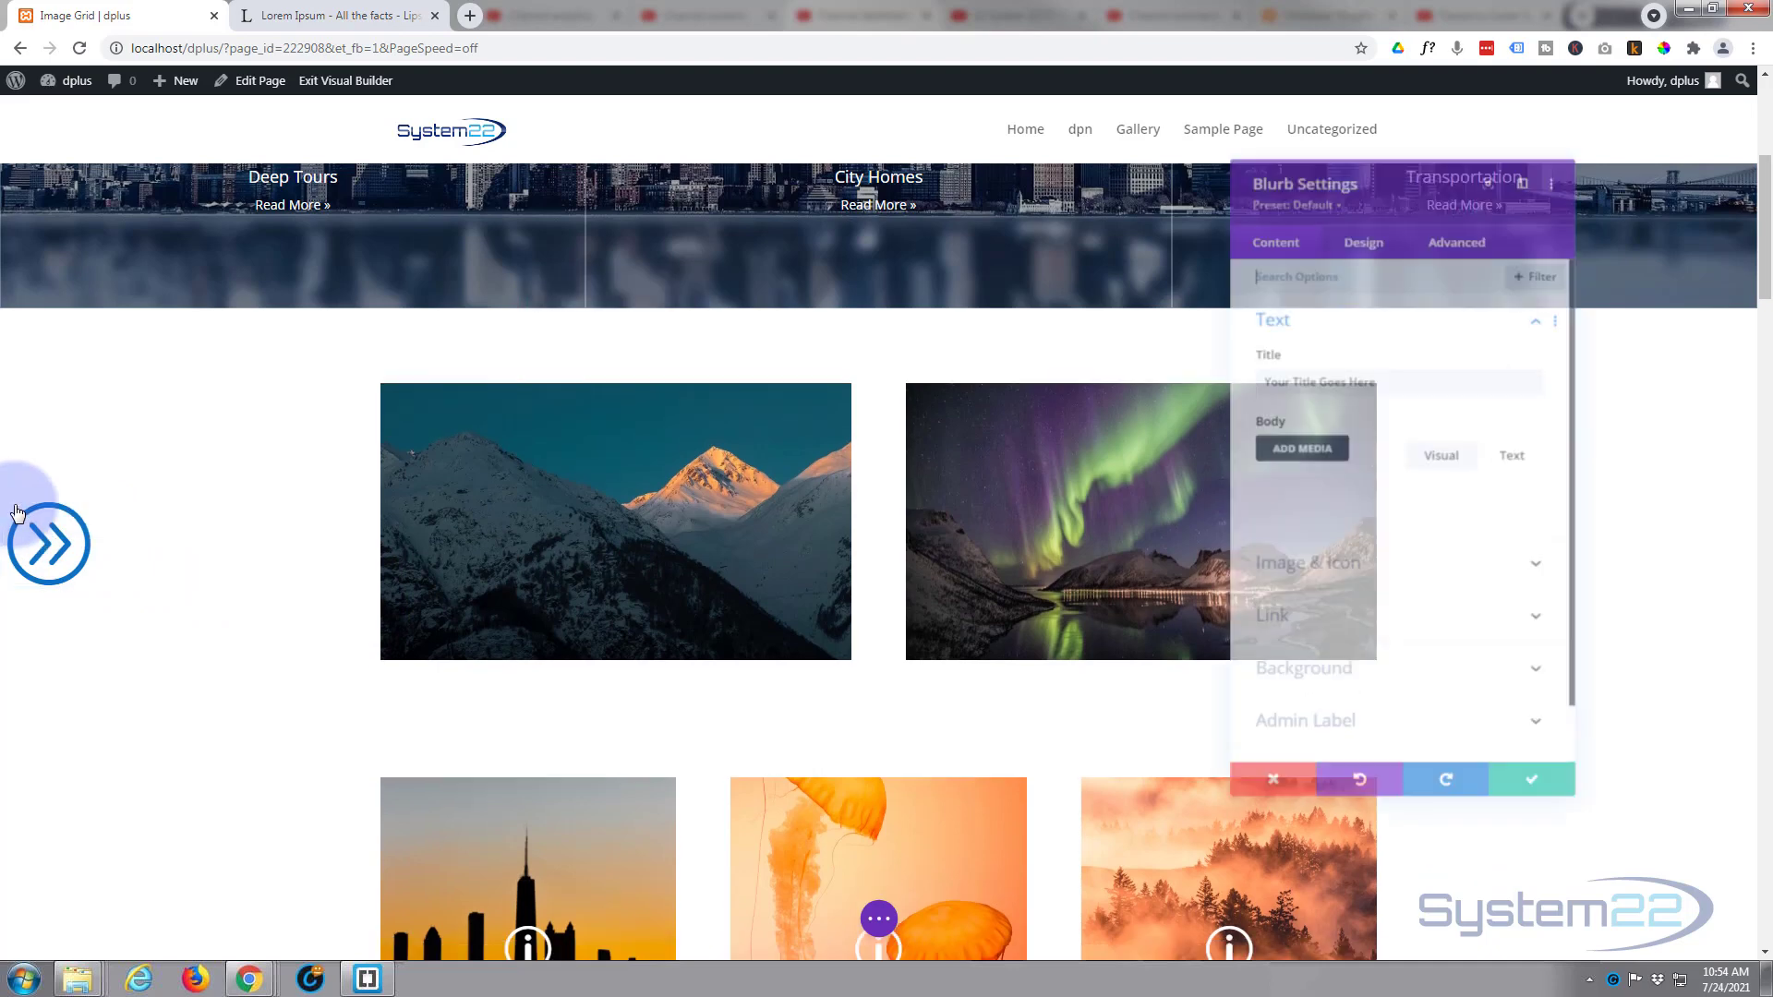
click(1460, 231)
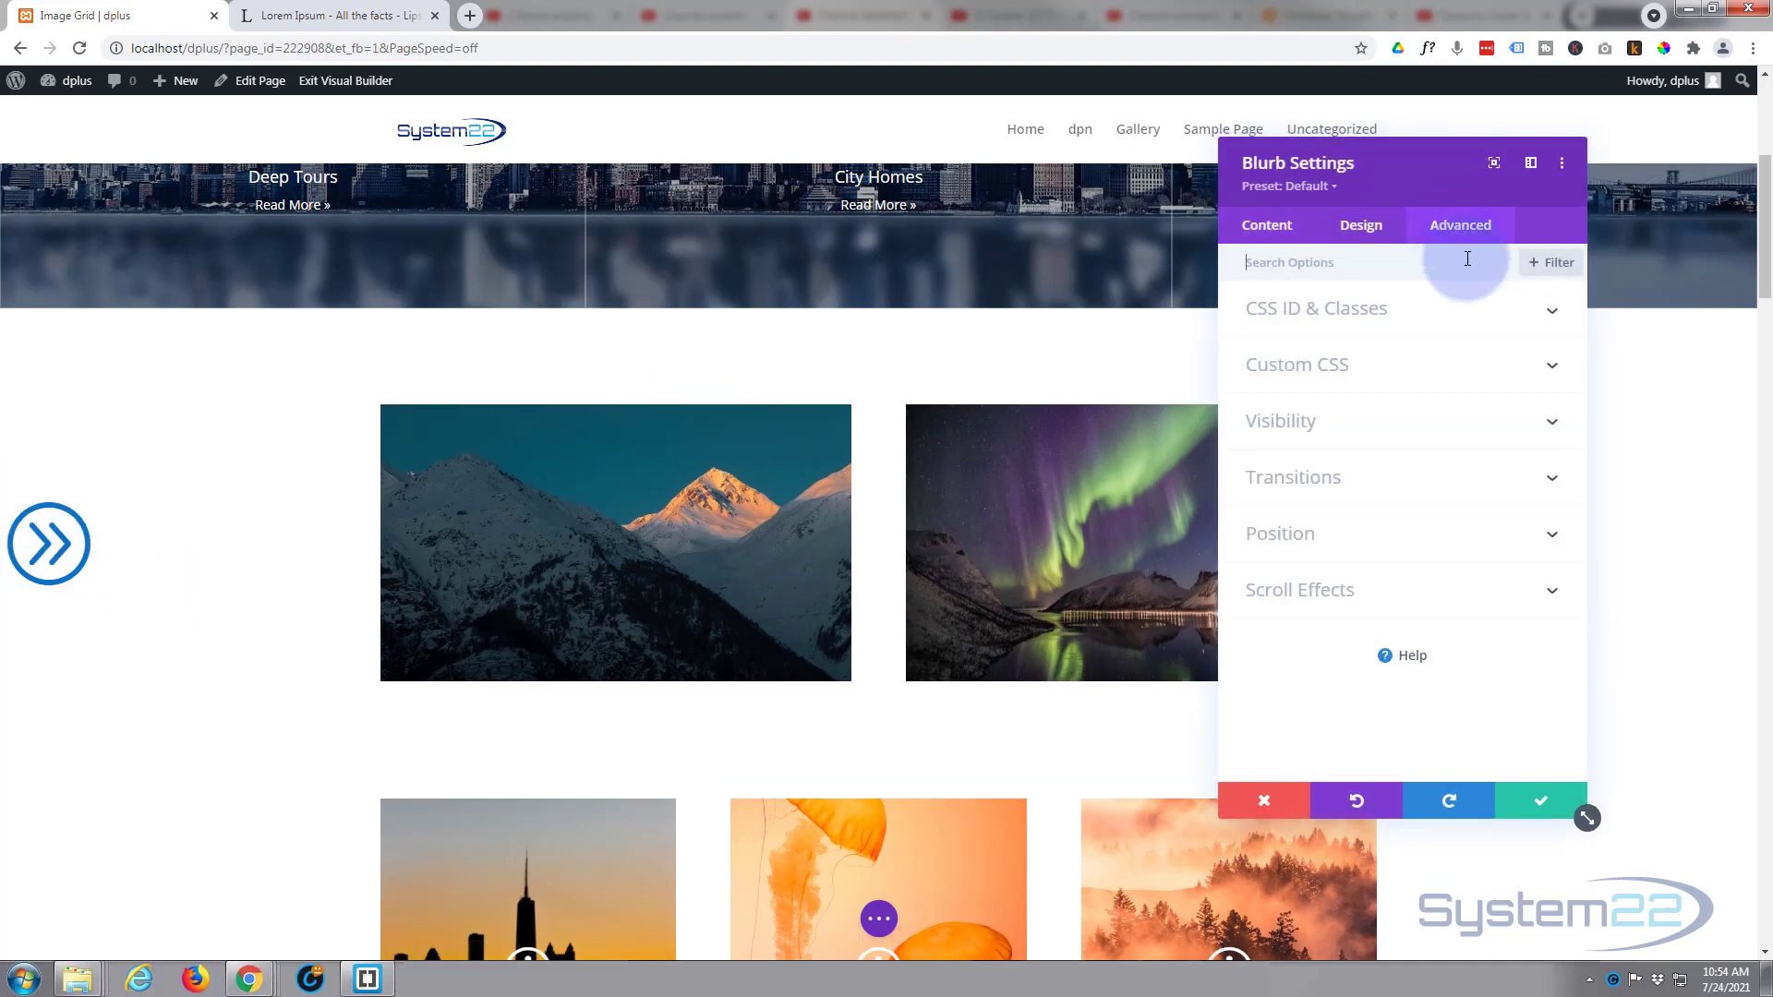
click(1438, 536)
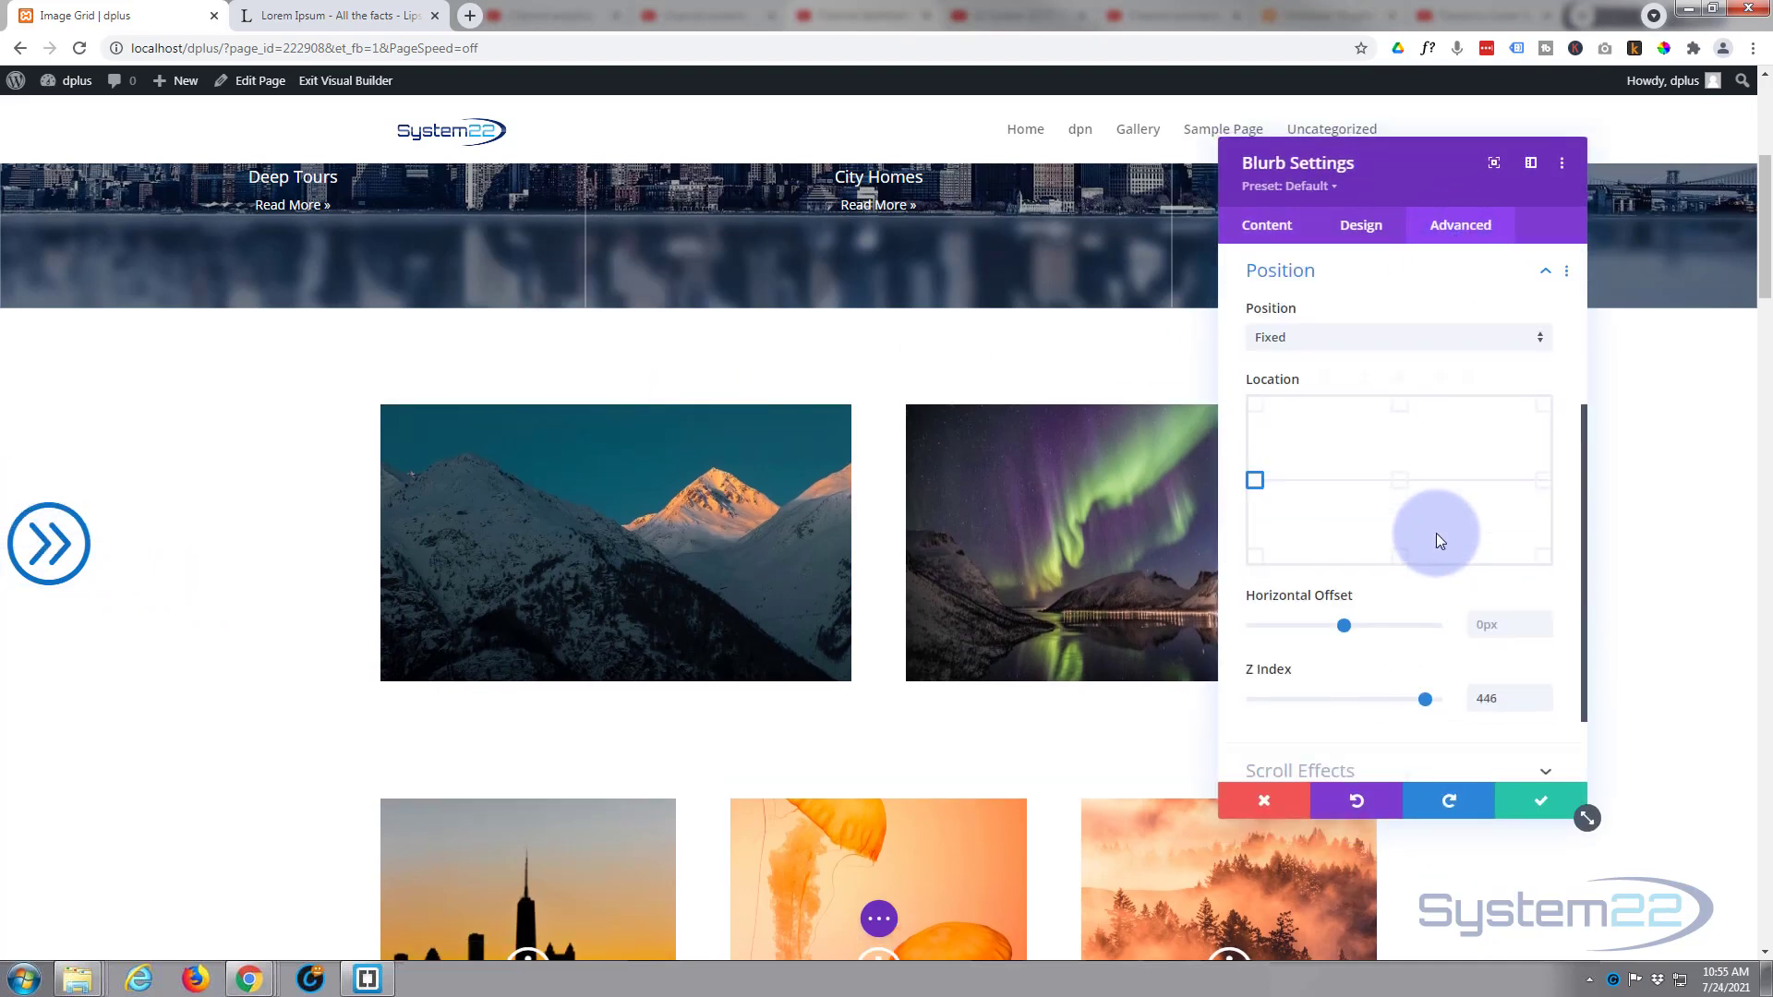
click(1548, 808)
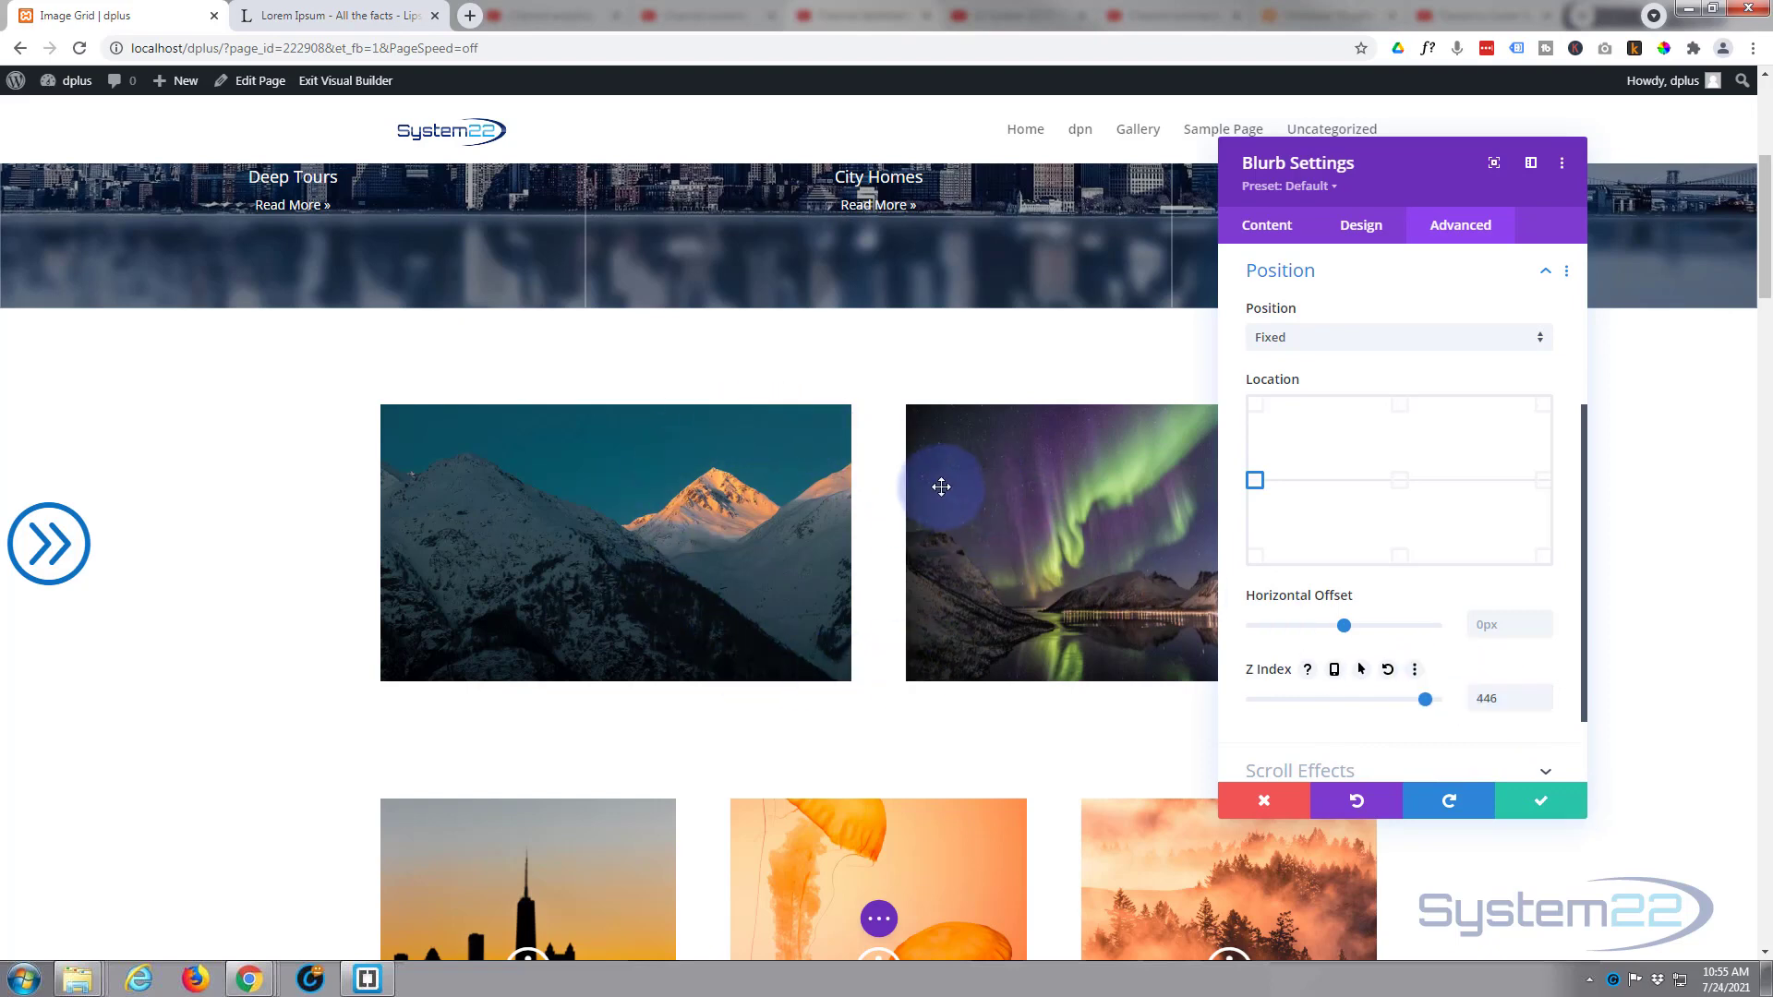
click(1543, 801)
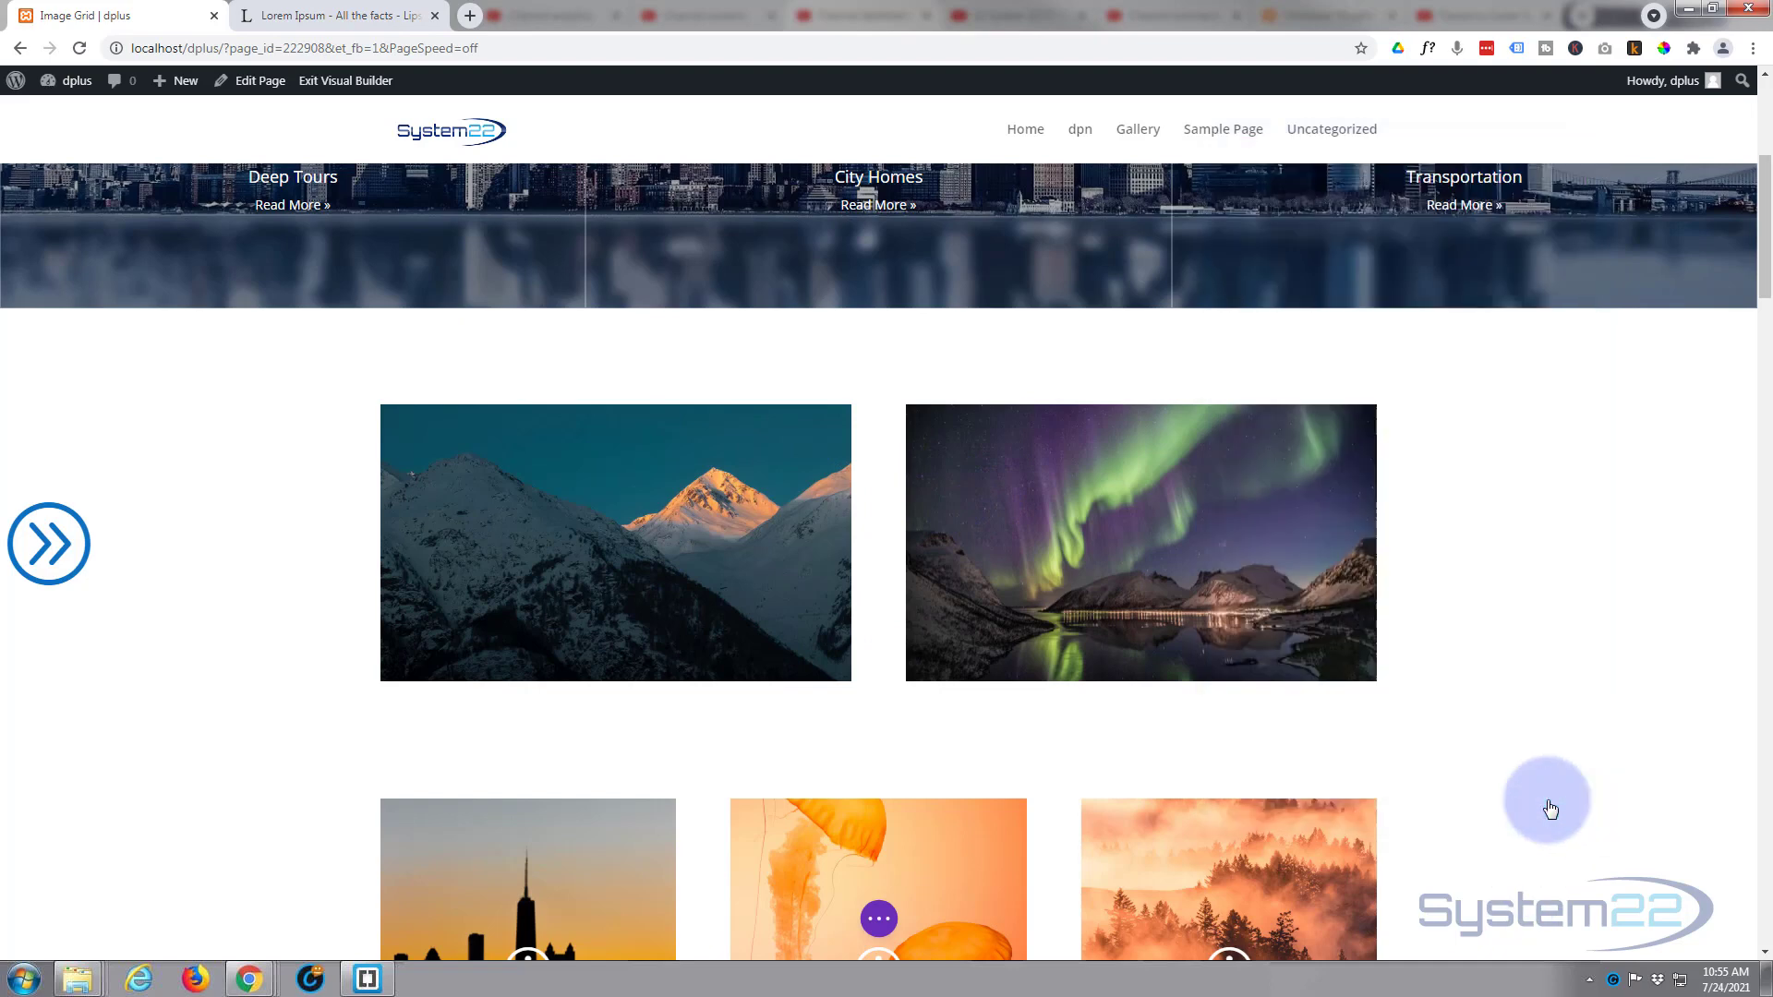
Step: Save the page as a draft and exit the visual builder
click(880, 919)
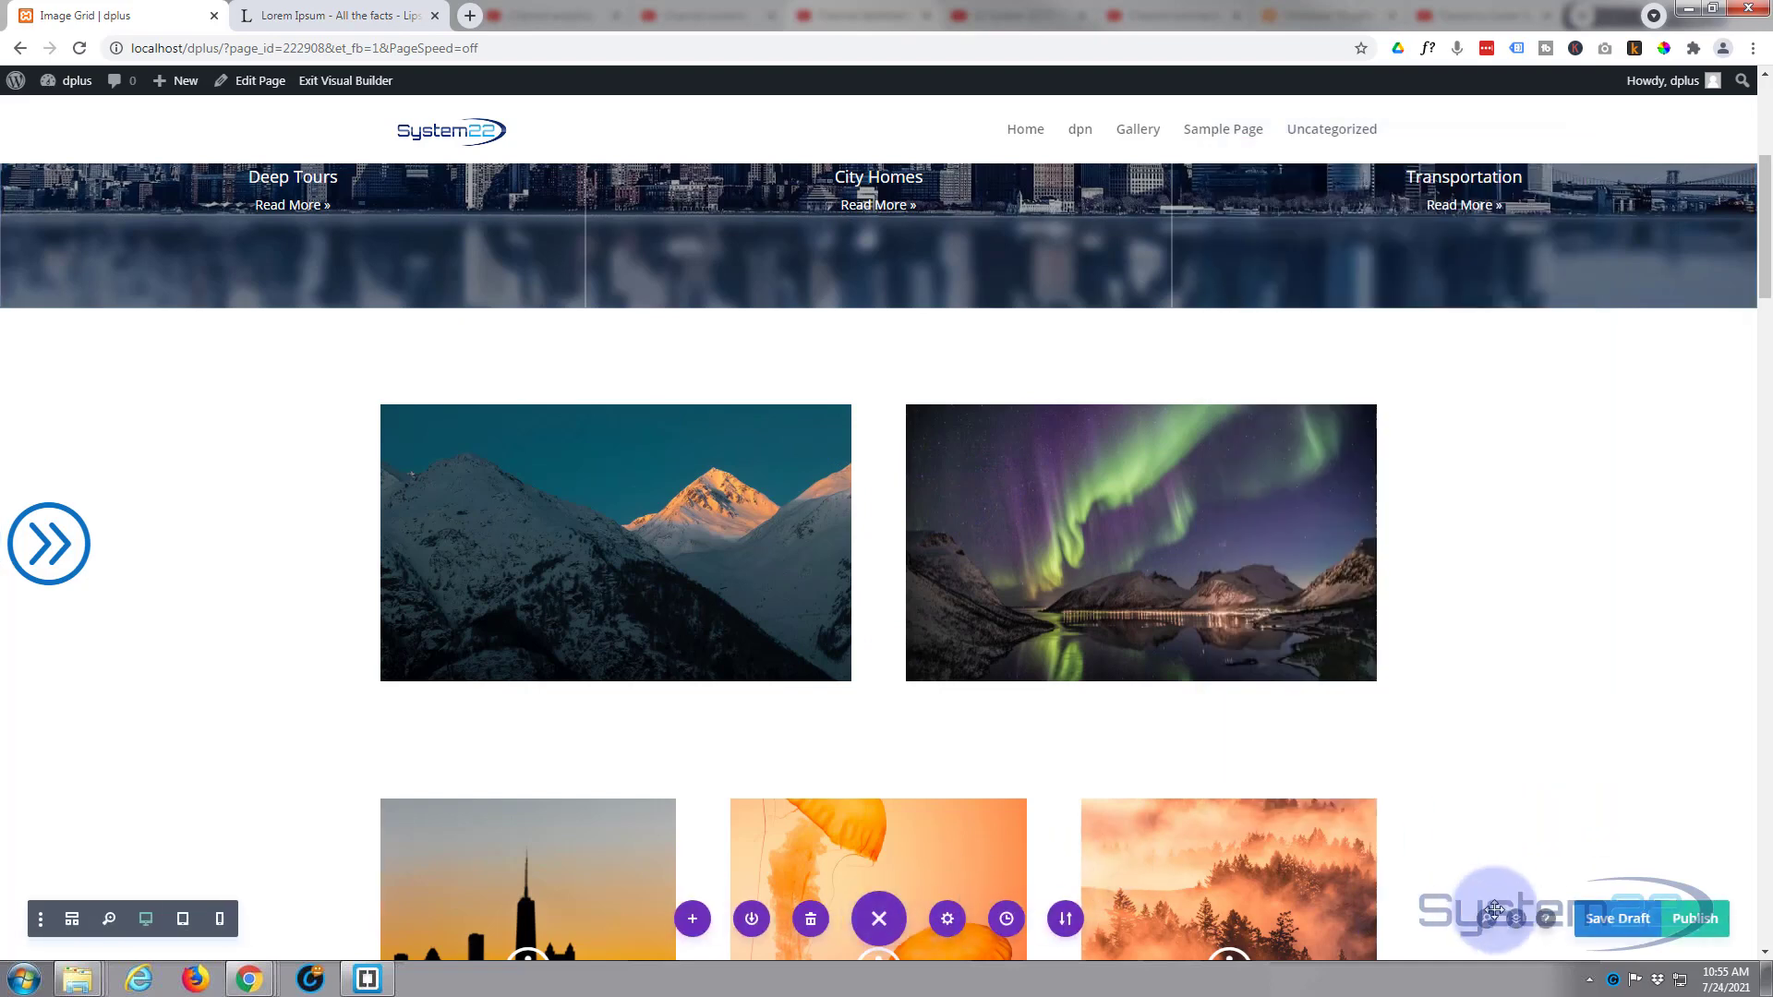
click(1600, 923)
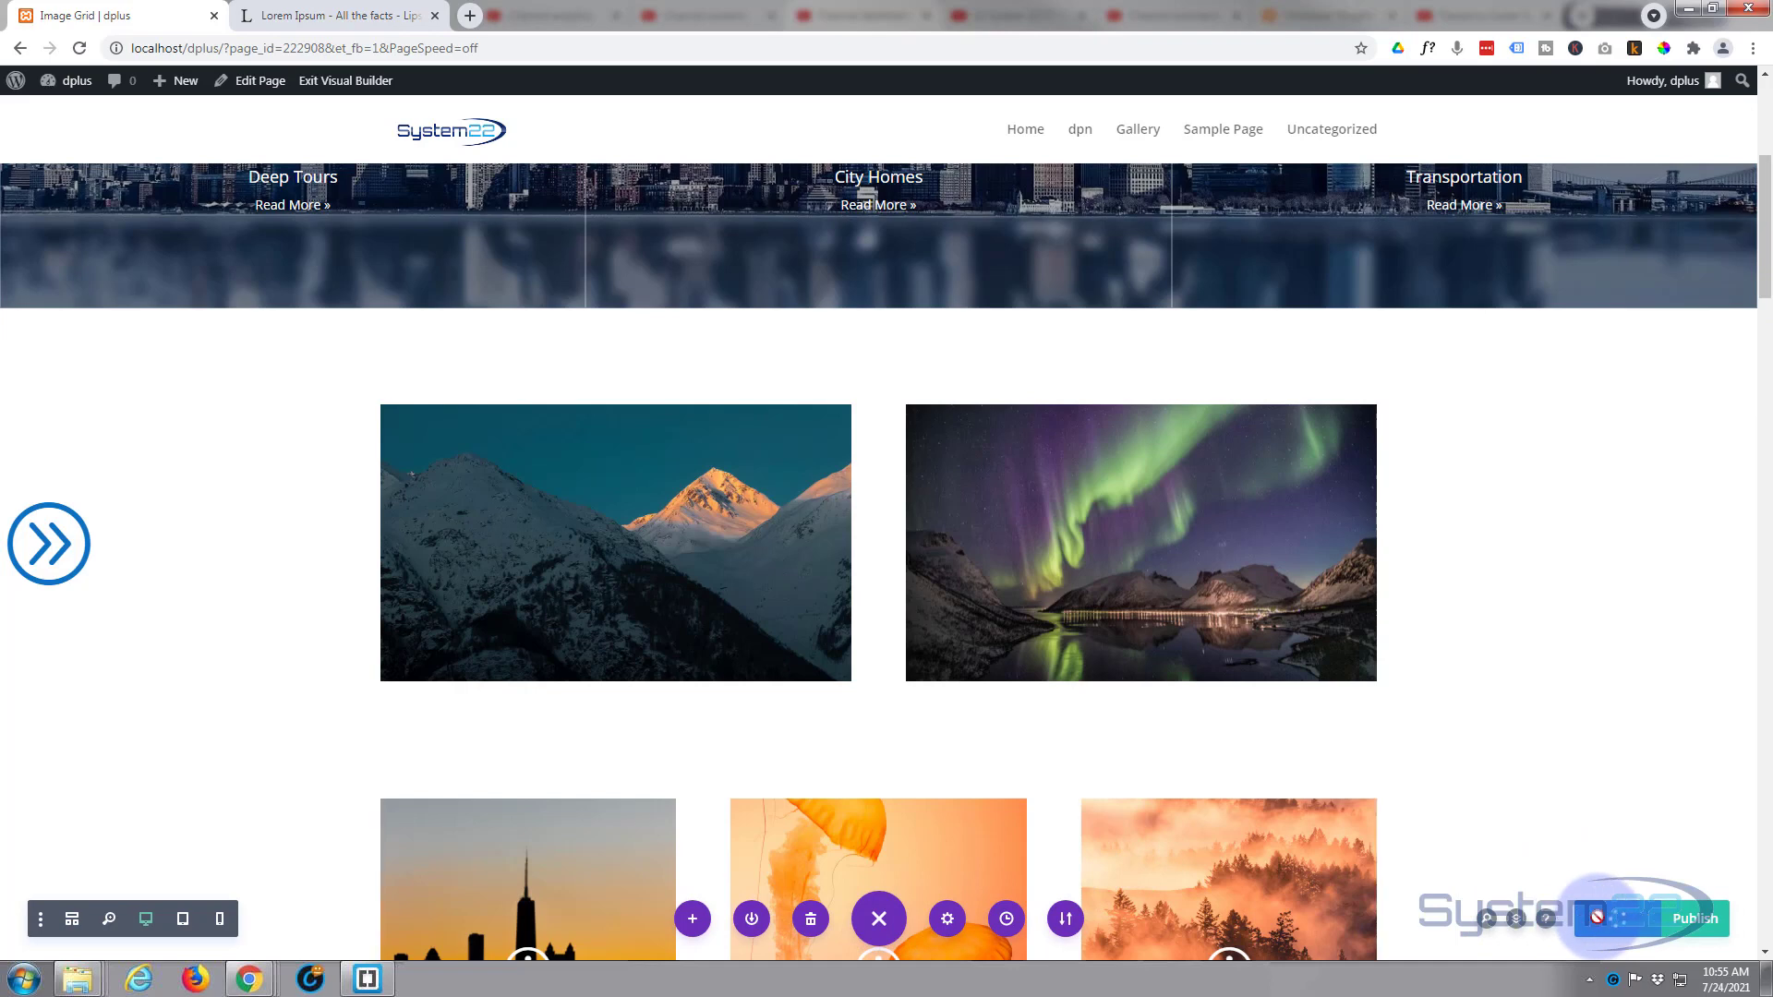
click(330, 83)
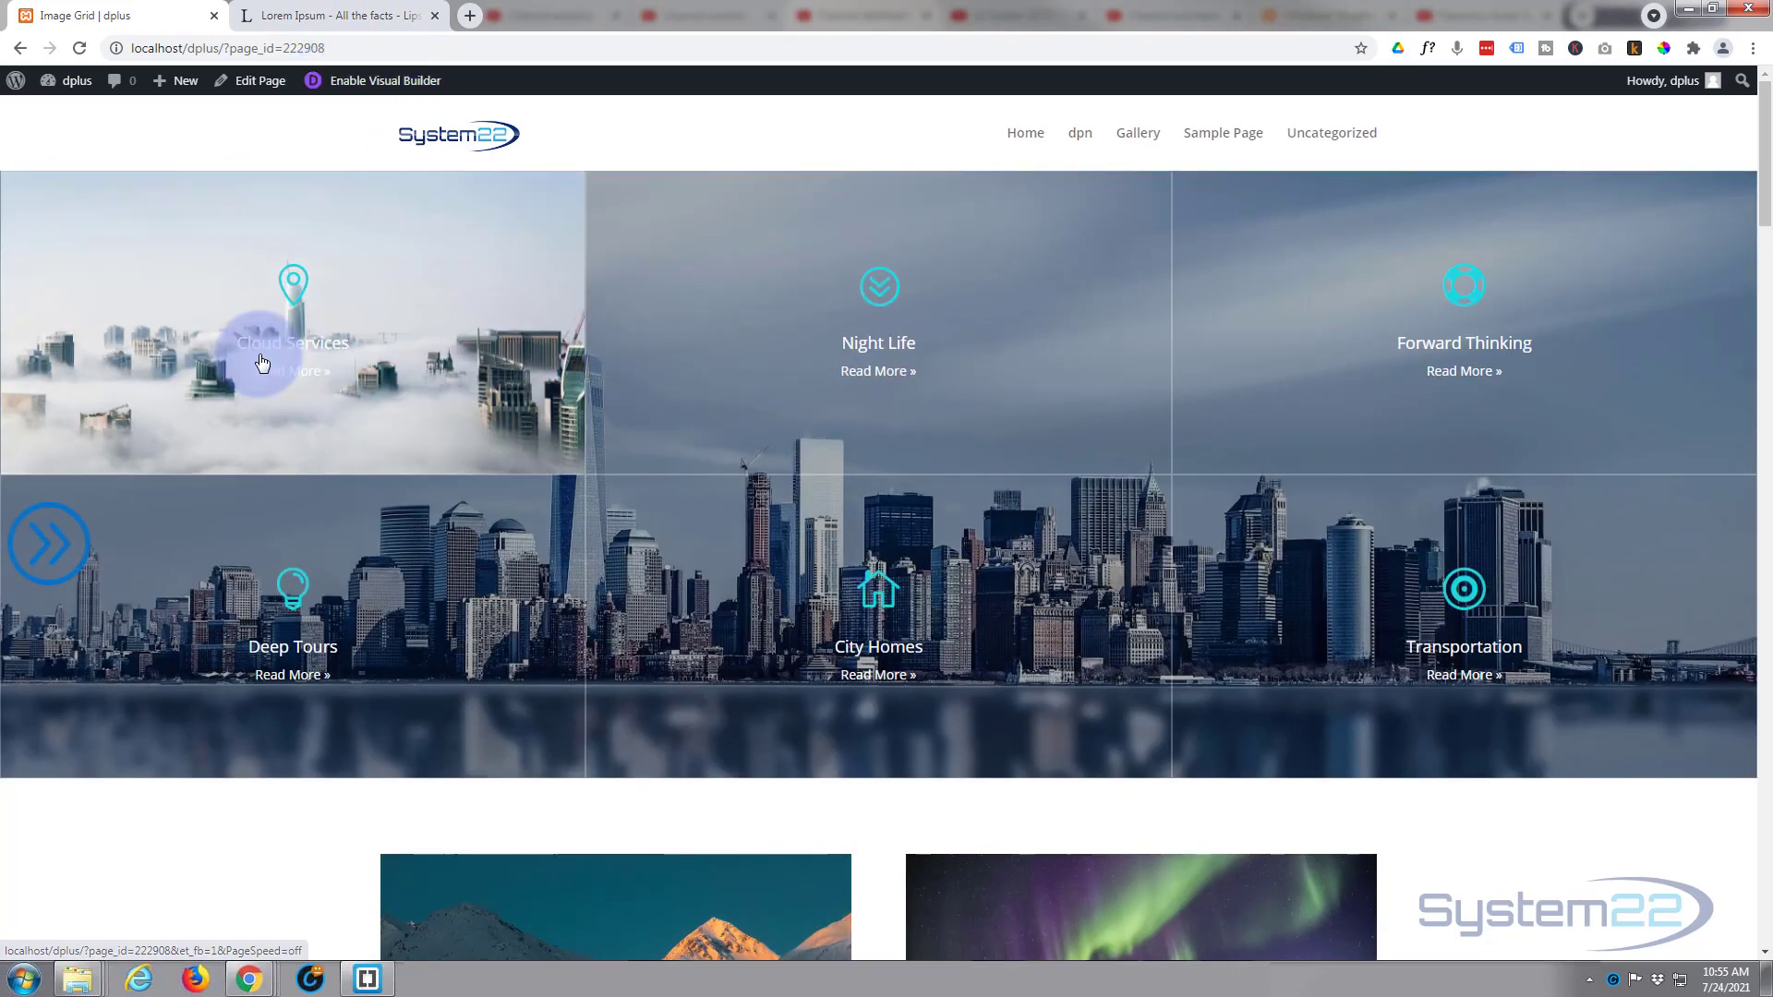
Step: Expand the blurb on the live page and scroll through the content to check how it overlays the image rows
scroll(264, 351, down, 4)
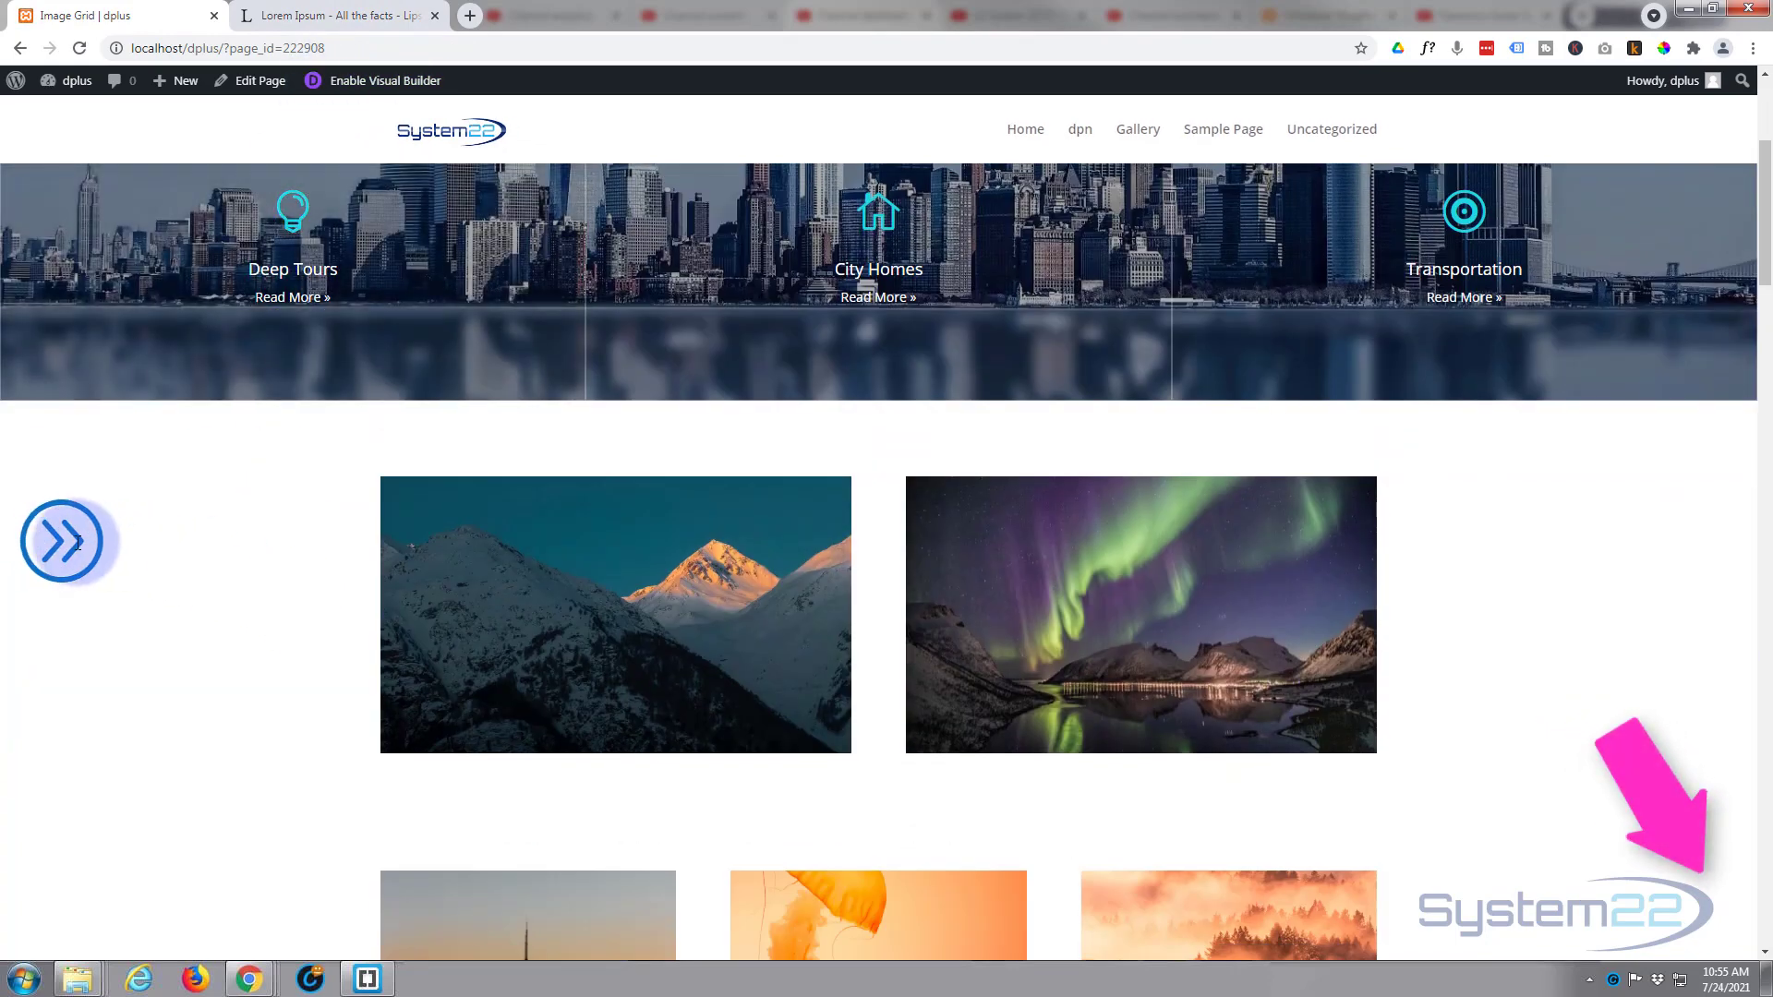
click(53, 540)
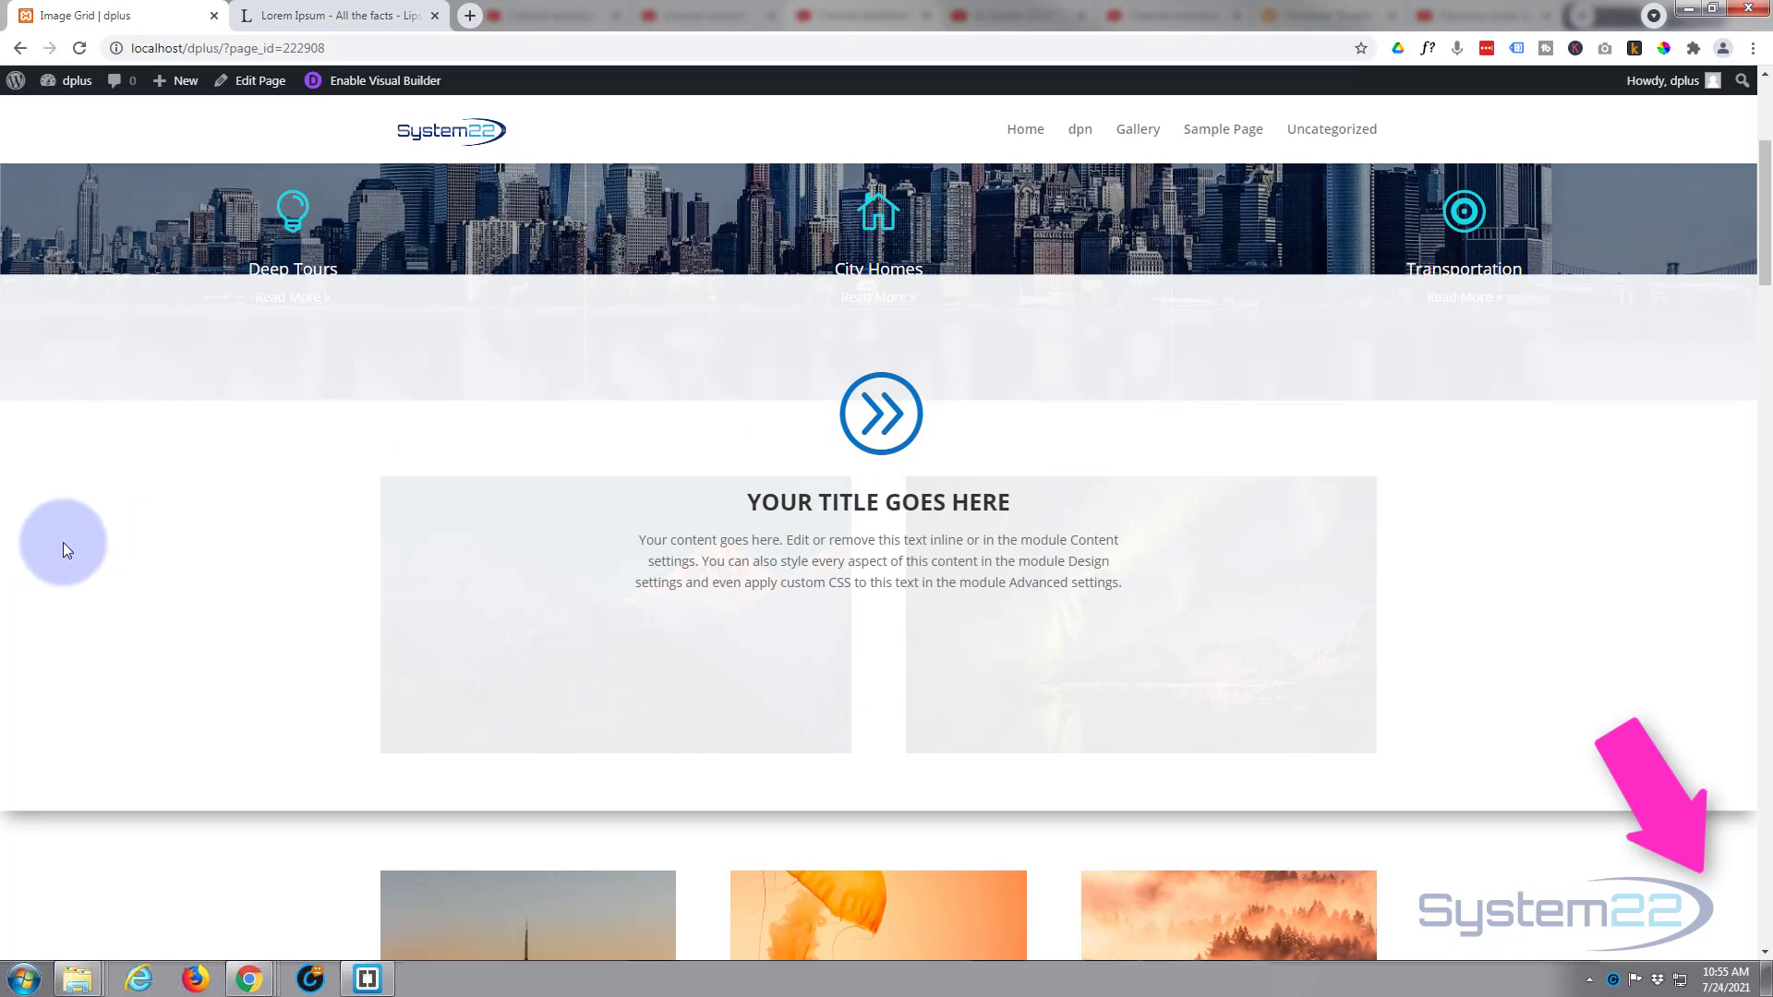
scroll(63, 541, down, 7)
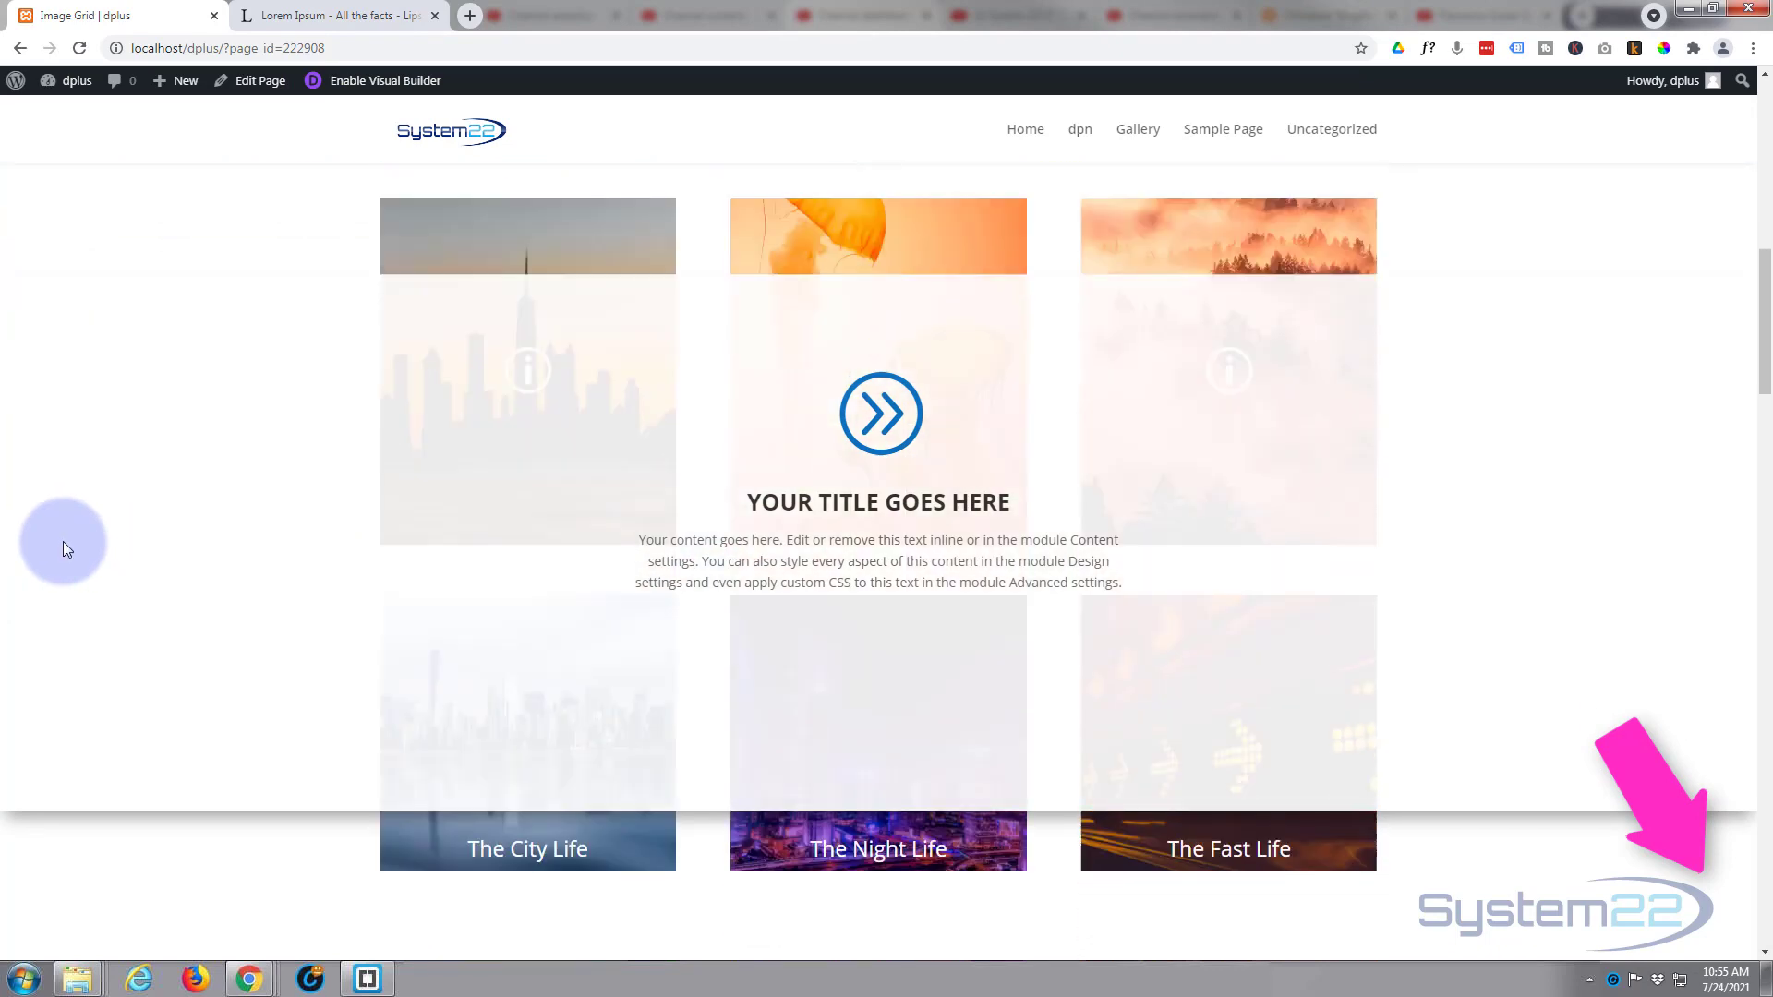
scroll(63, 542, down, 6)
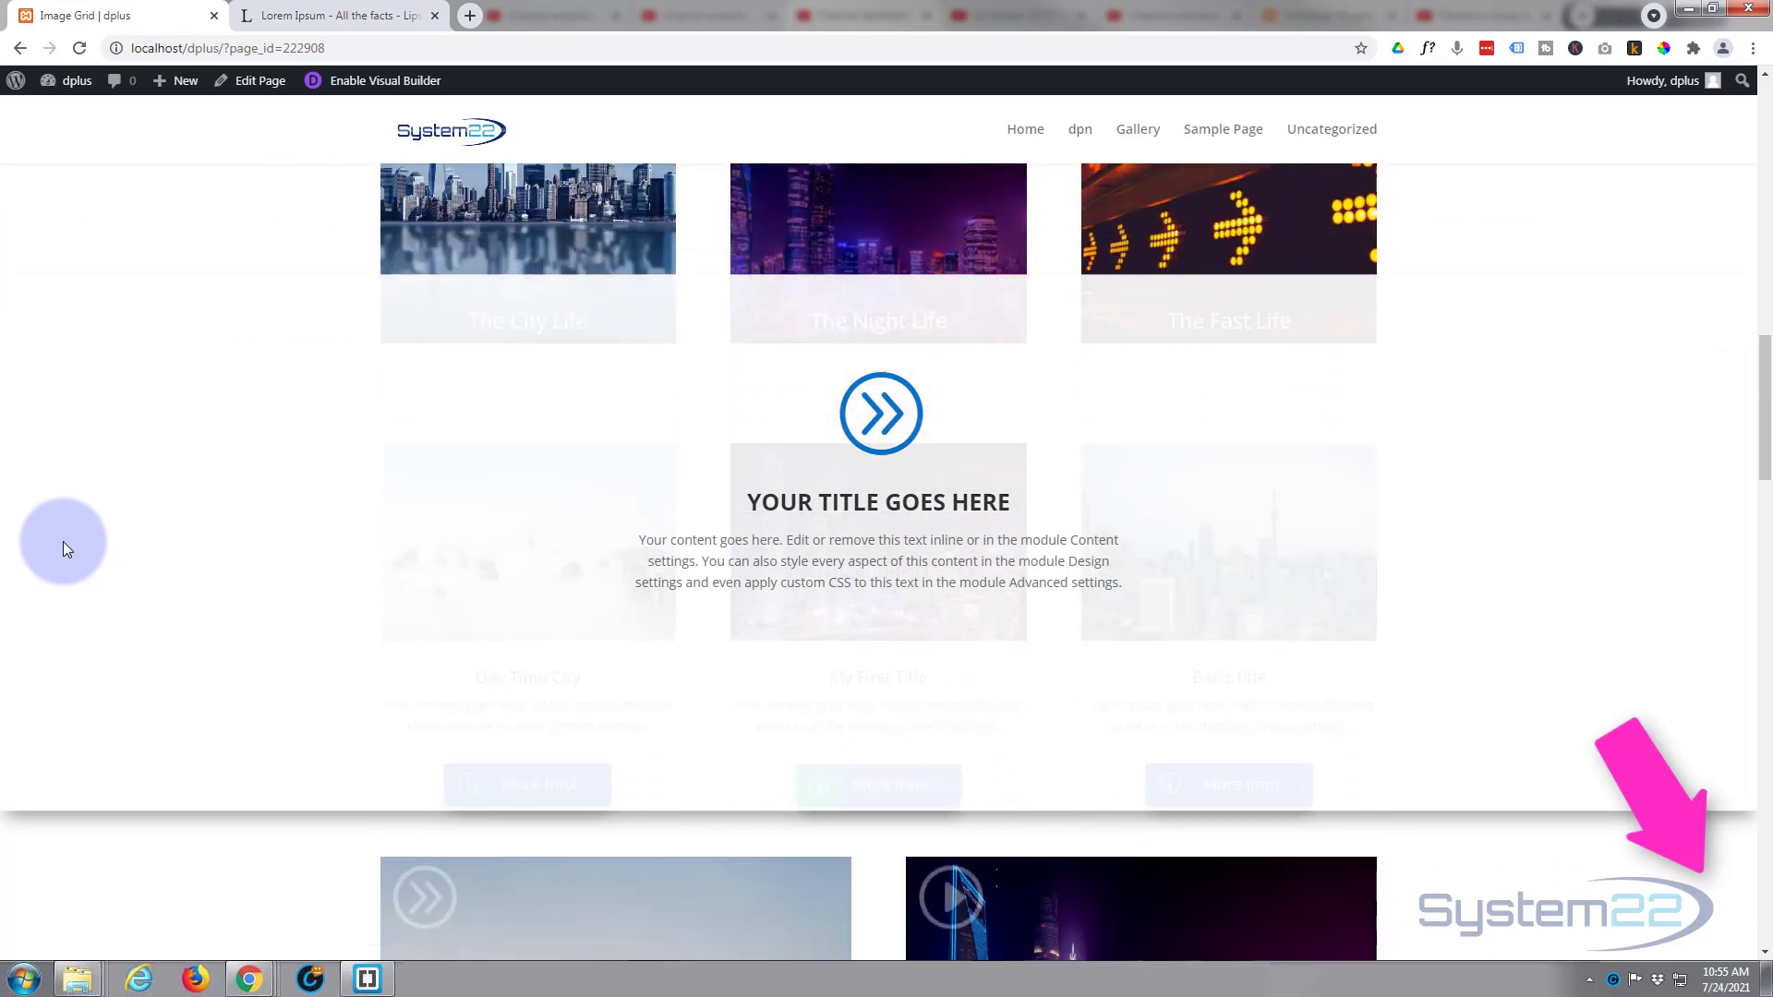
scroll(64, 541, up, 8)
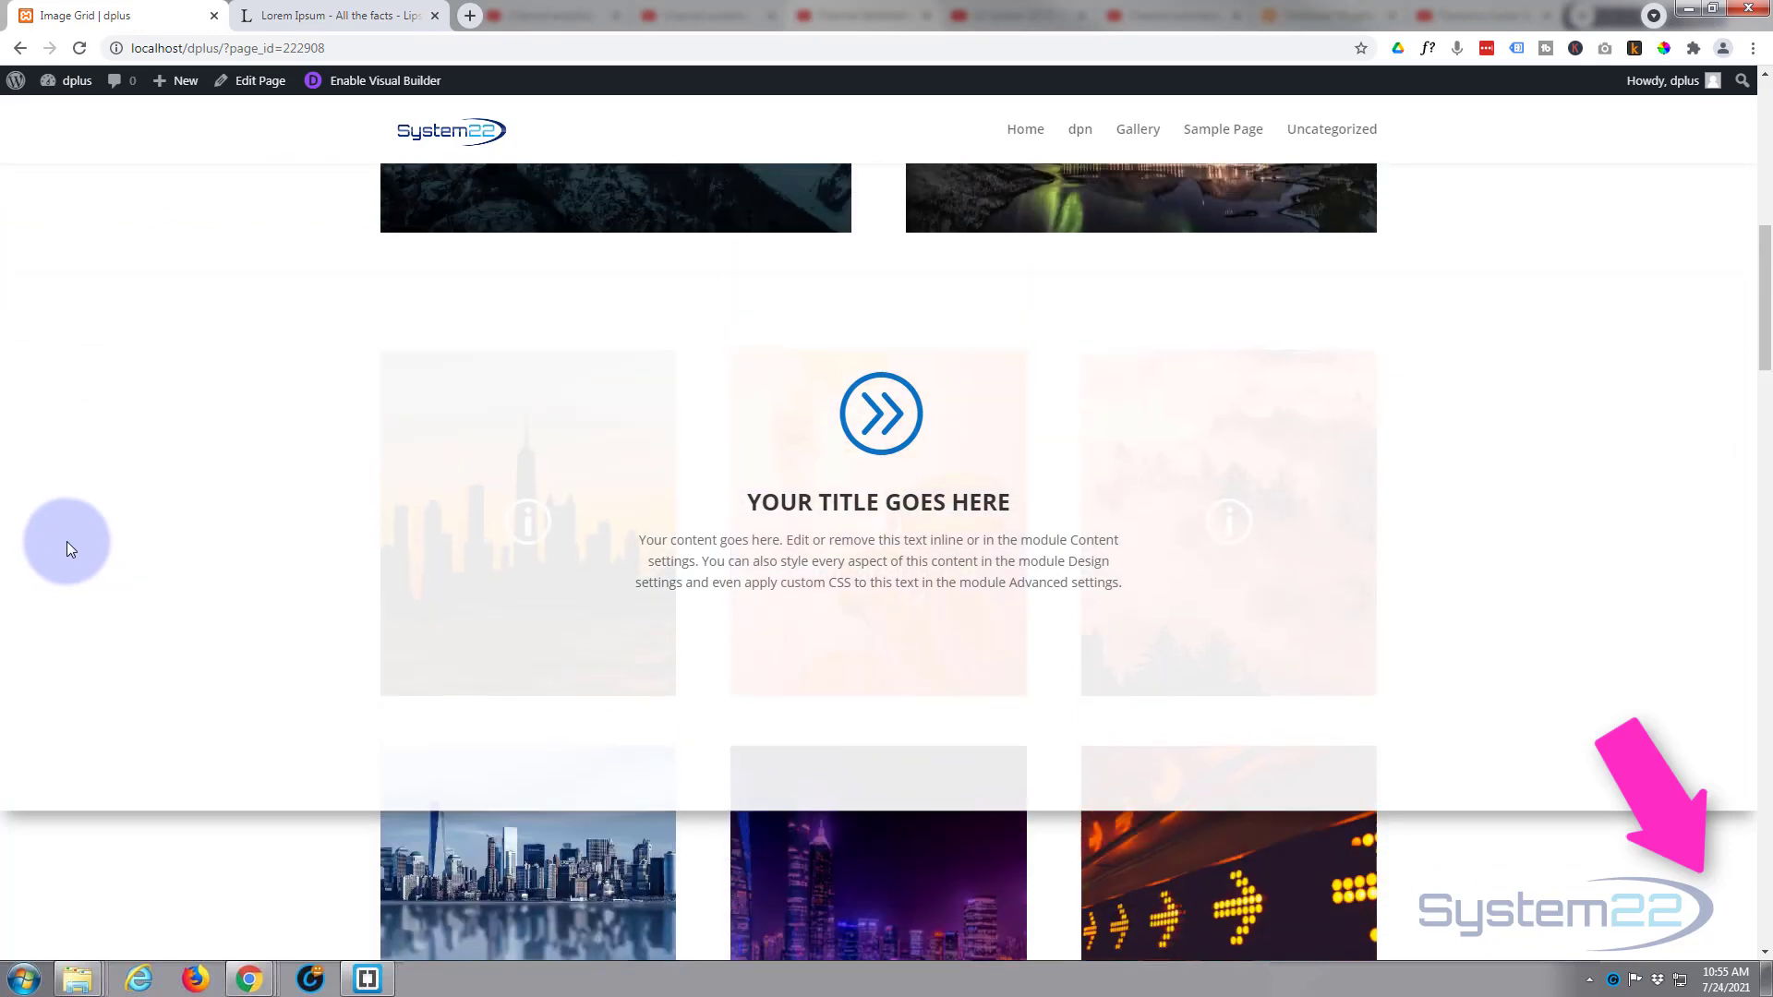
scroll(68, 542, up, 8)
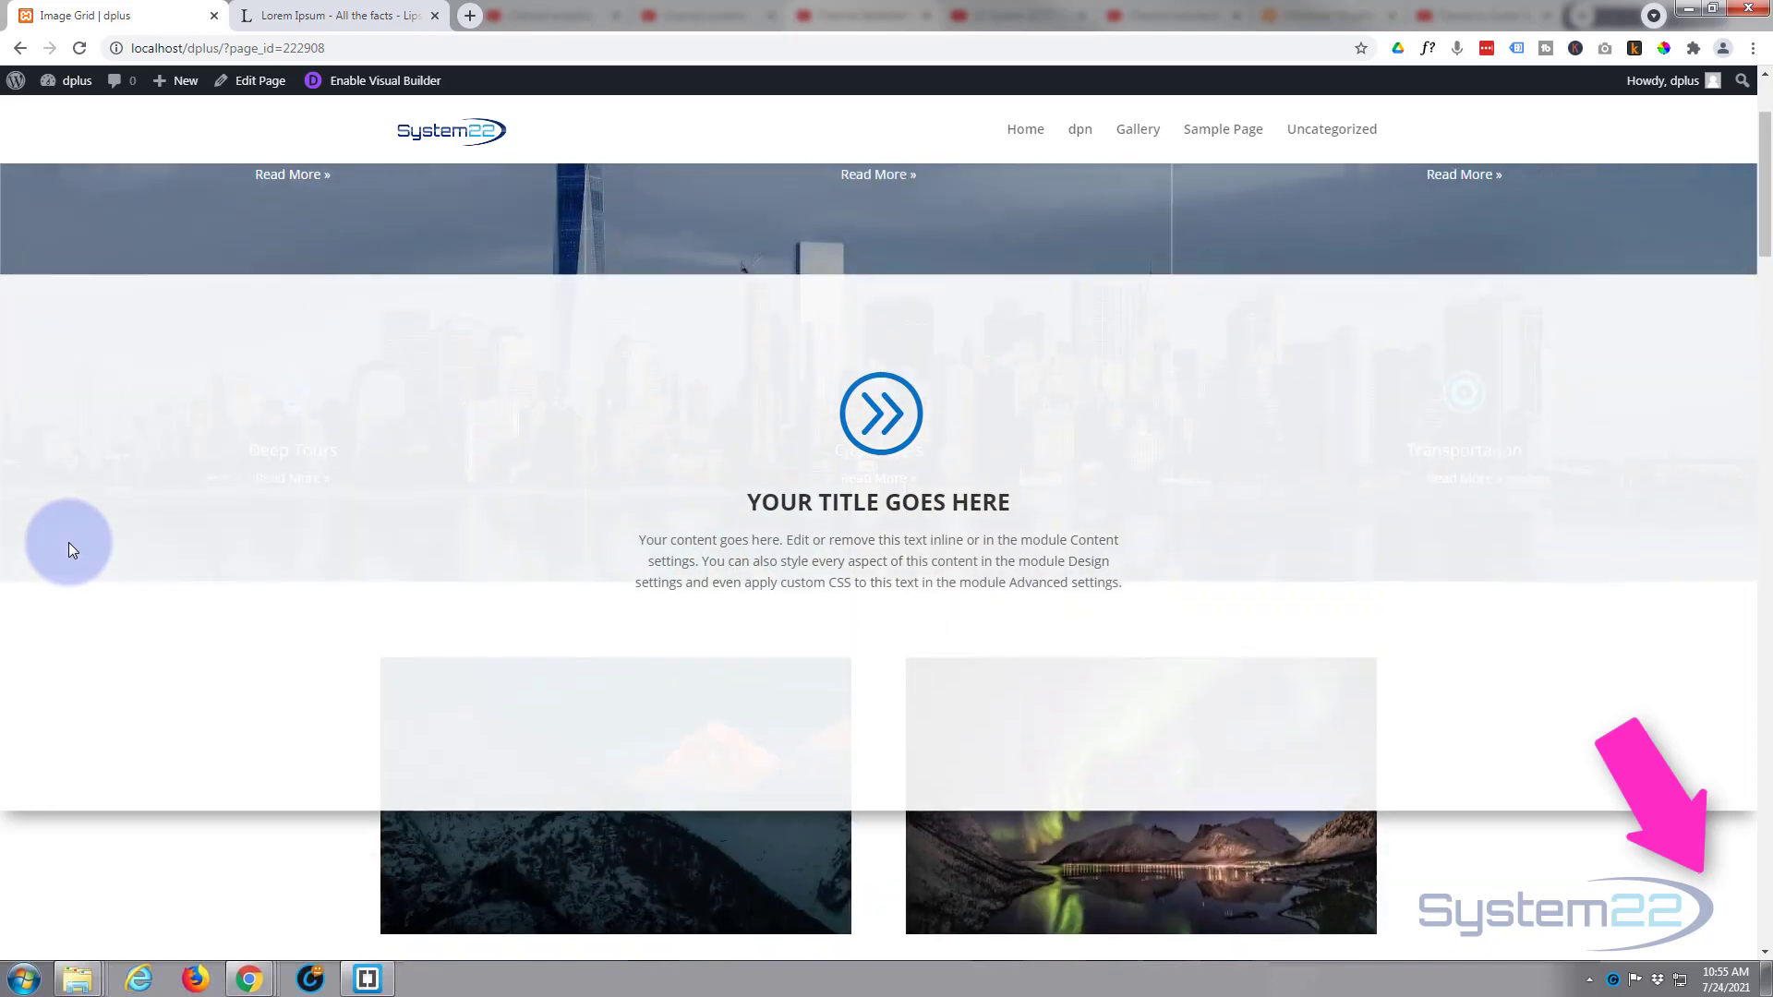
scroll(68, 541, down, 8)
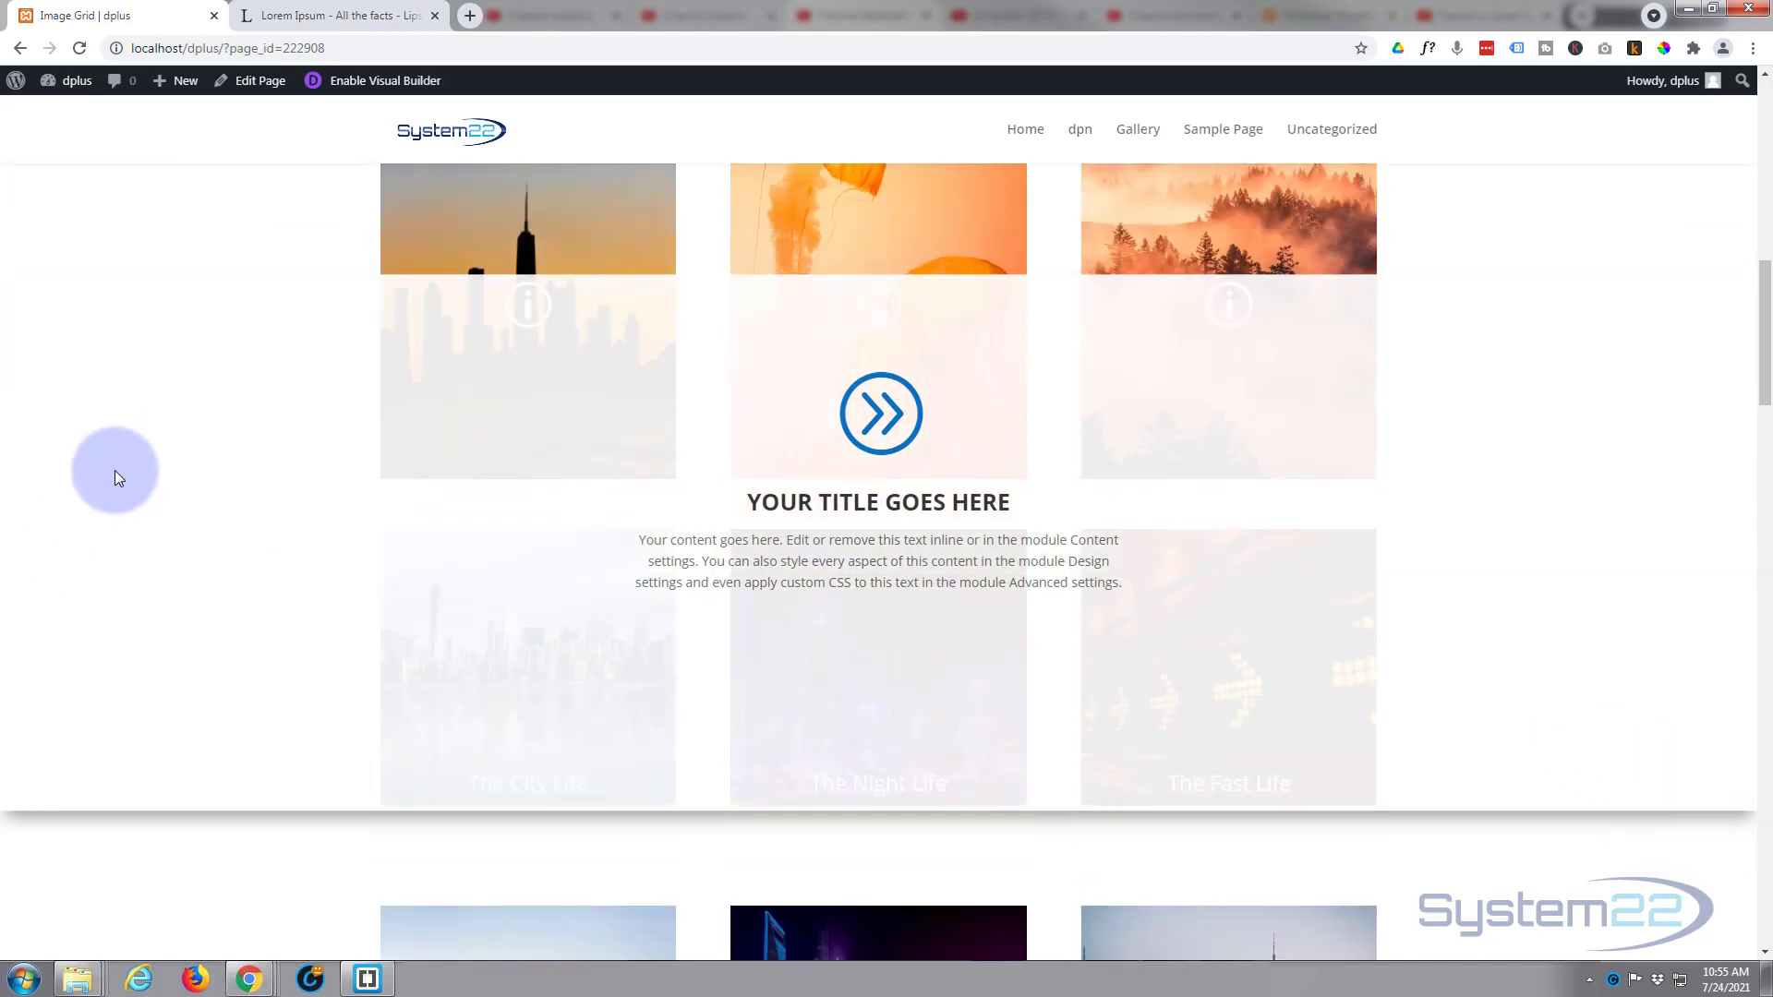
scroll(114, 471, up, 2)
scroll(114, 474, up, 2)
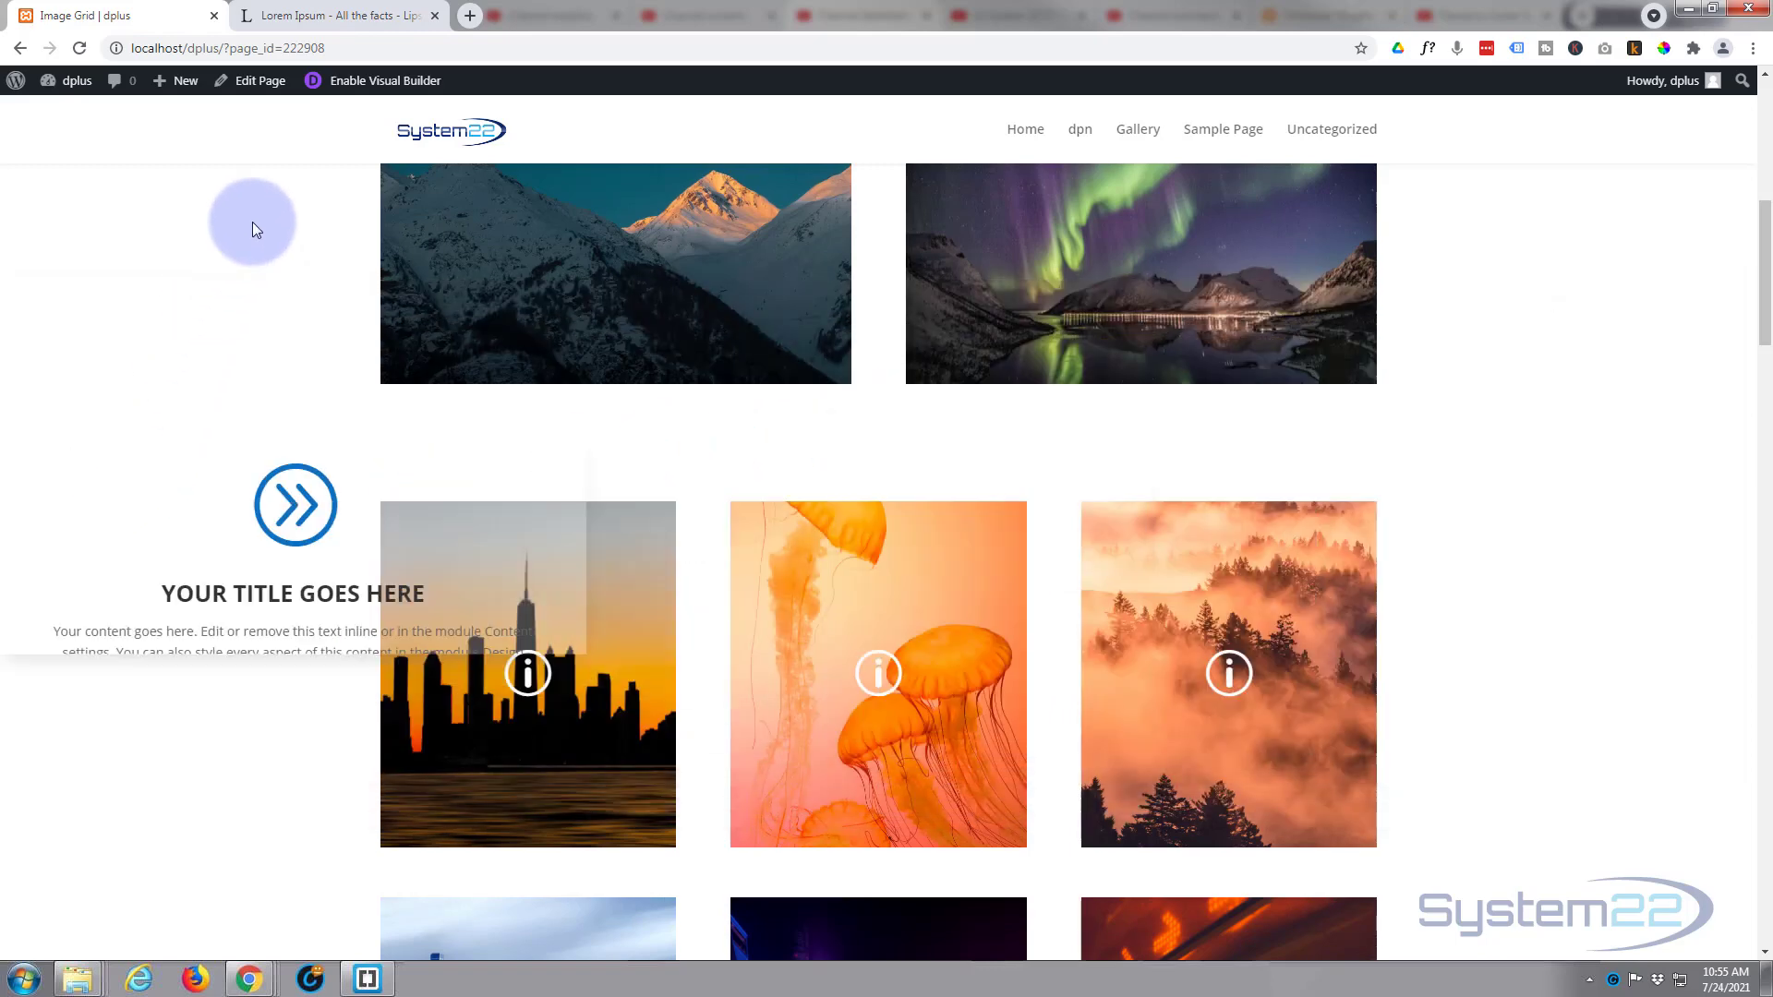
scroll(237, 346, up, 2)
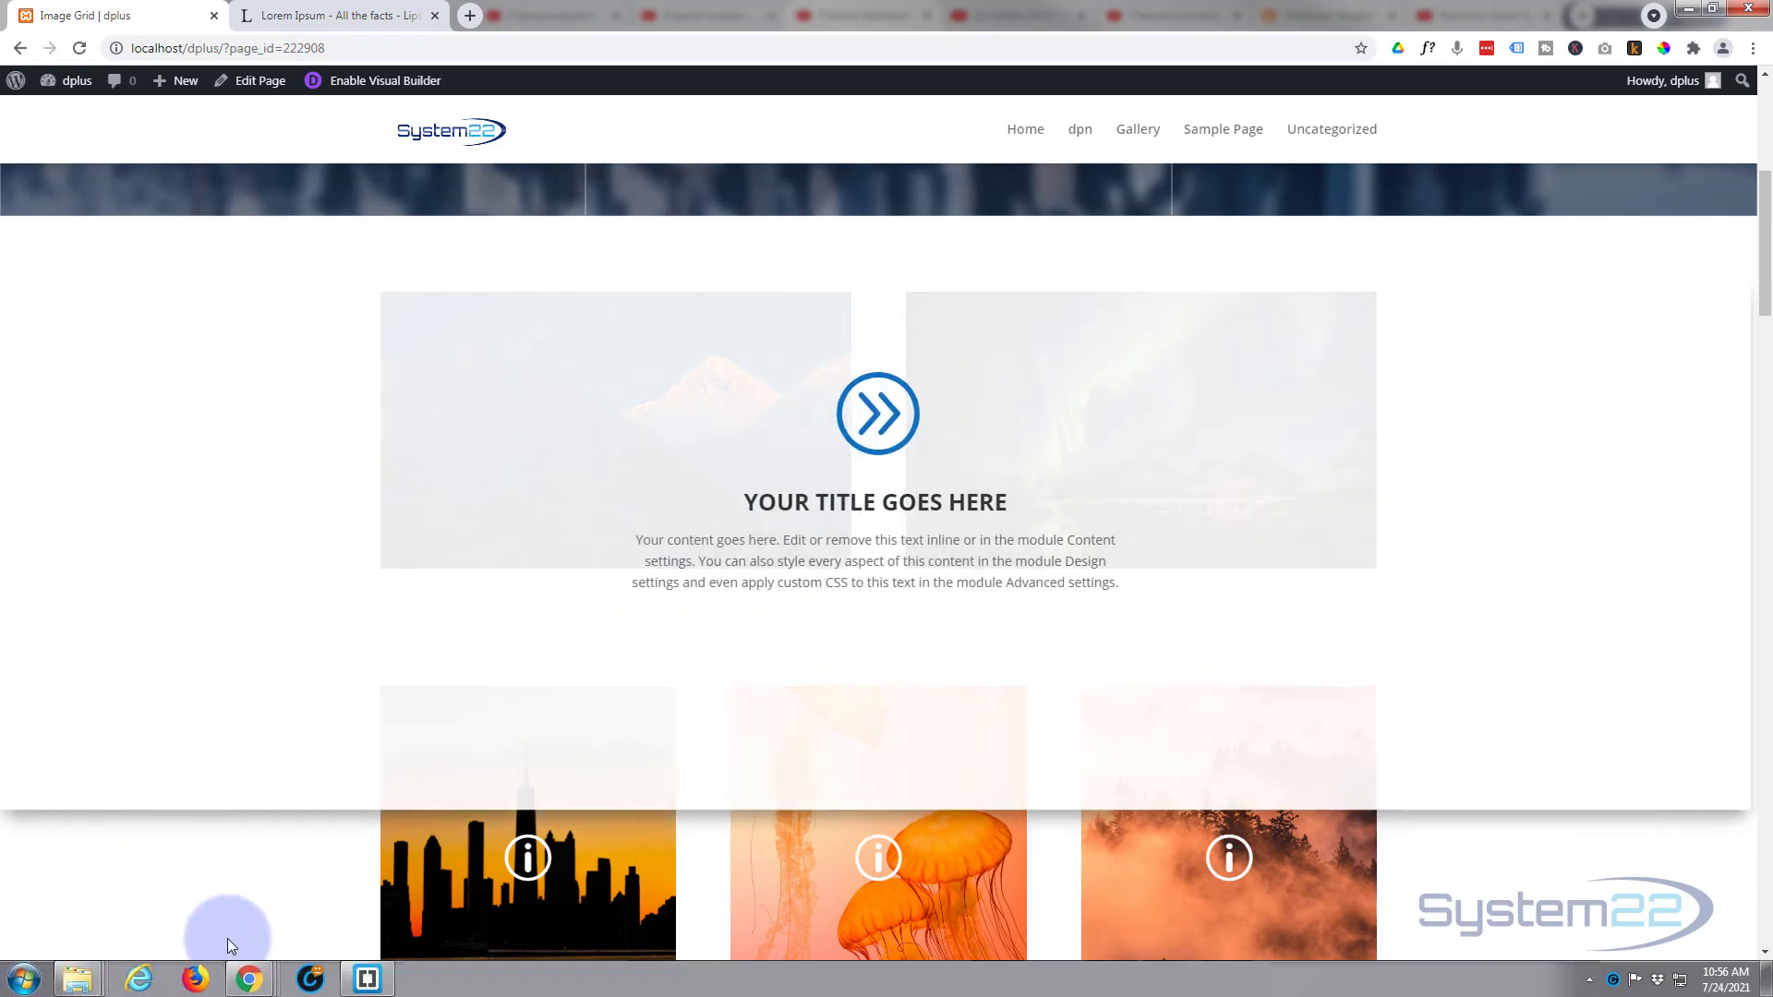
Step: Check the collapsed icon's fixed position while scrolling the live page, and expand the blurb again over the image grid
scroll(252, 856, down, 5)
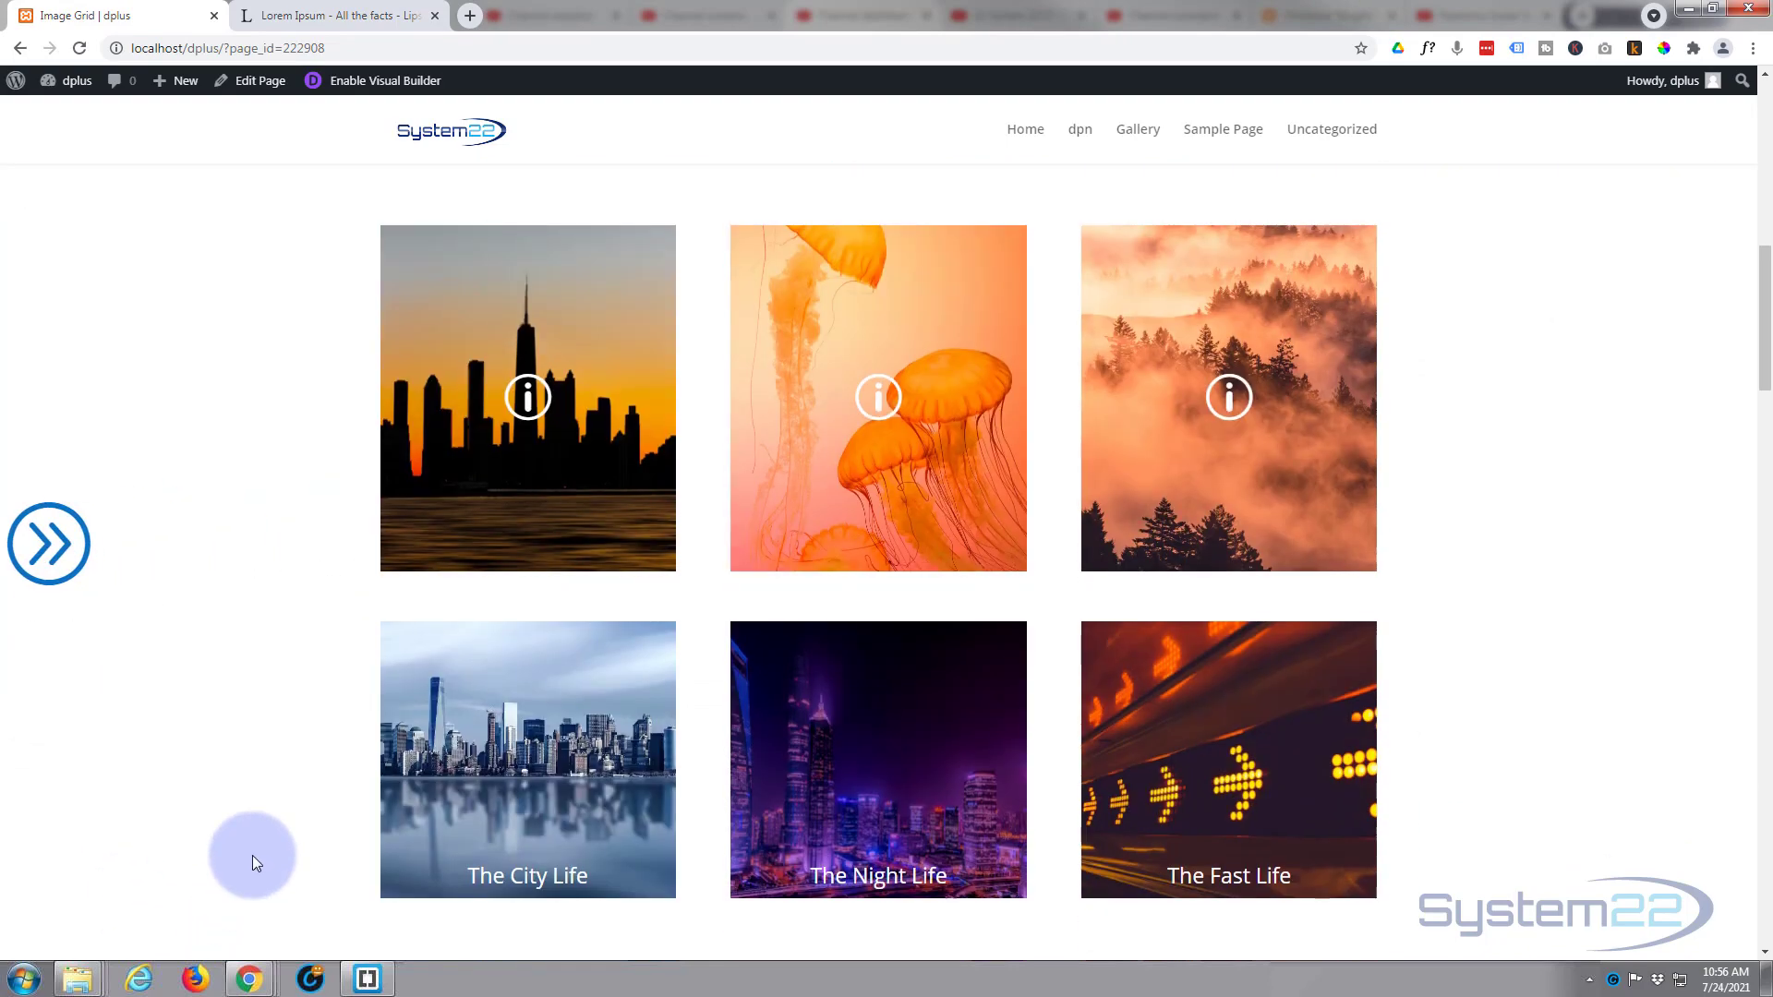
scroll(252, 856, up, 5)
scroll(253, 855, up, 5)
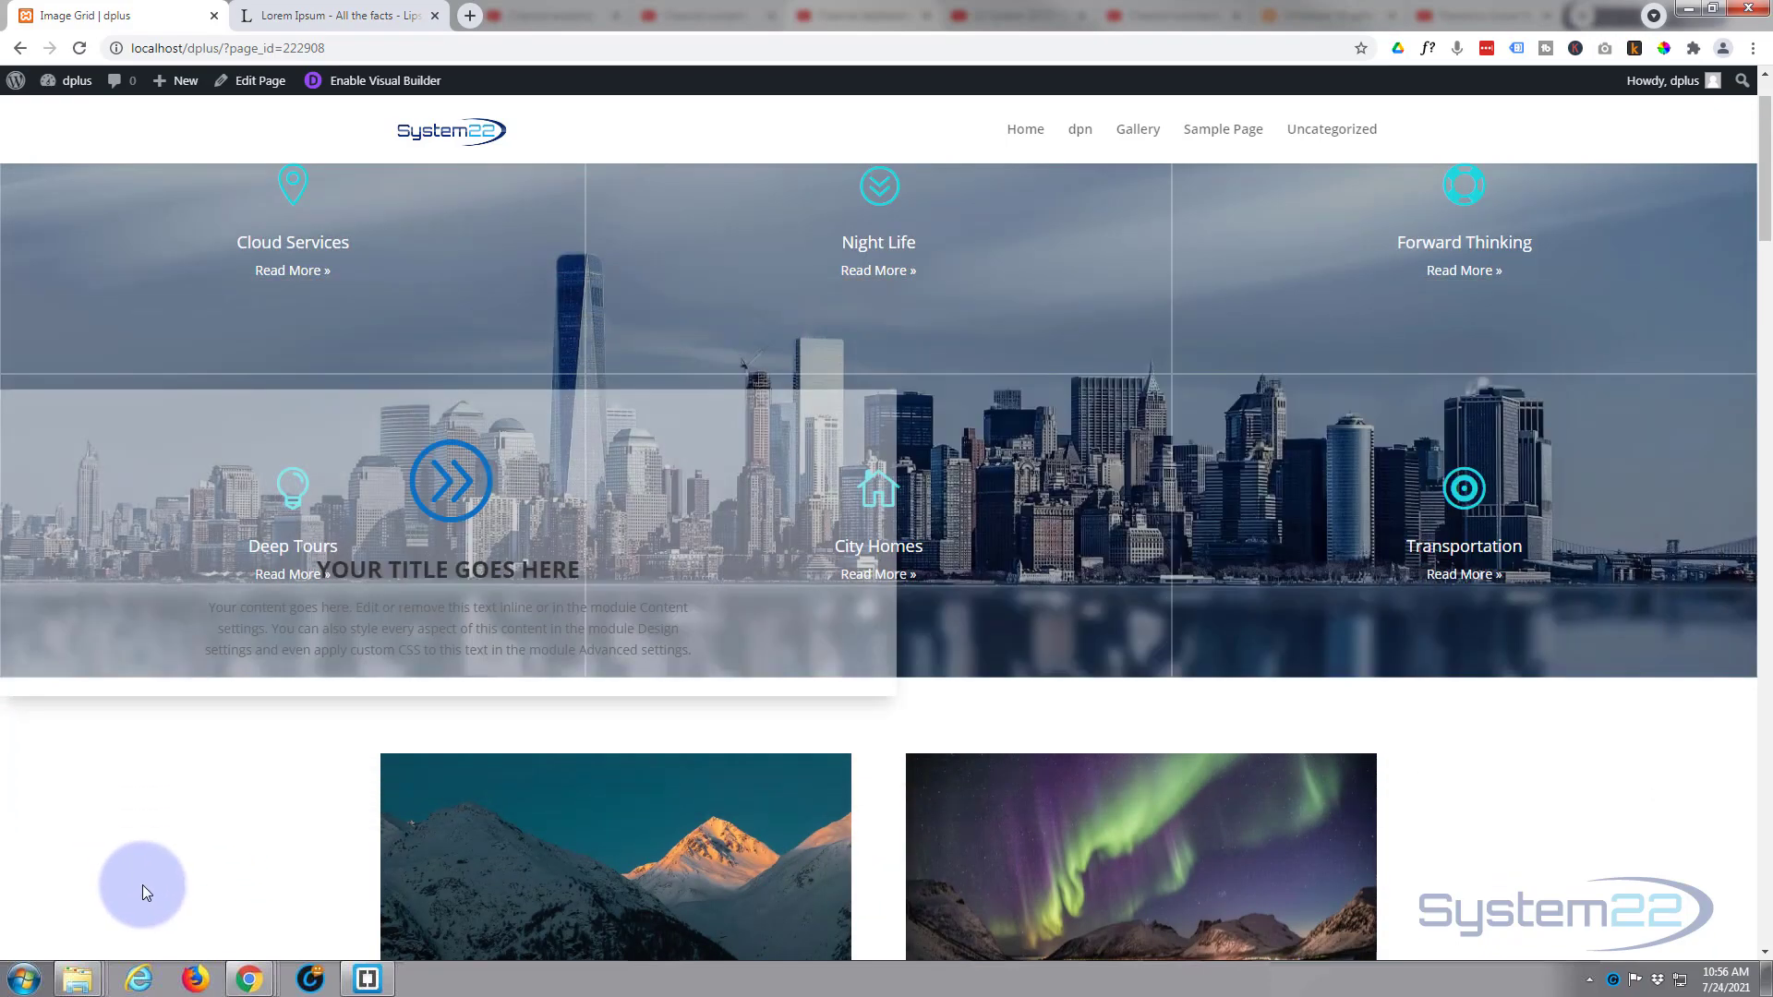
scroll(142, 885, down, 3)
scroll(143, 883, down, 7)
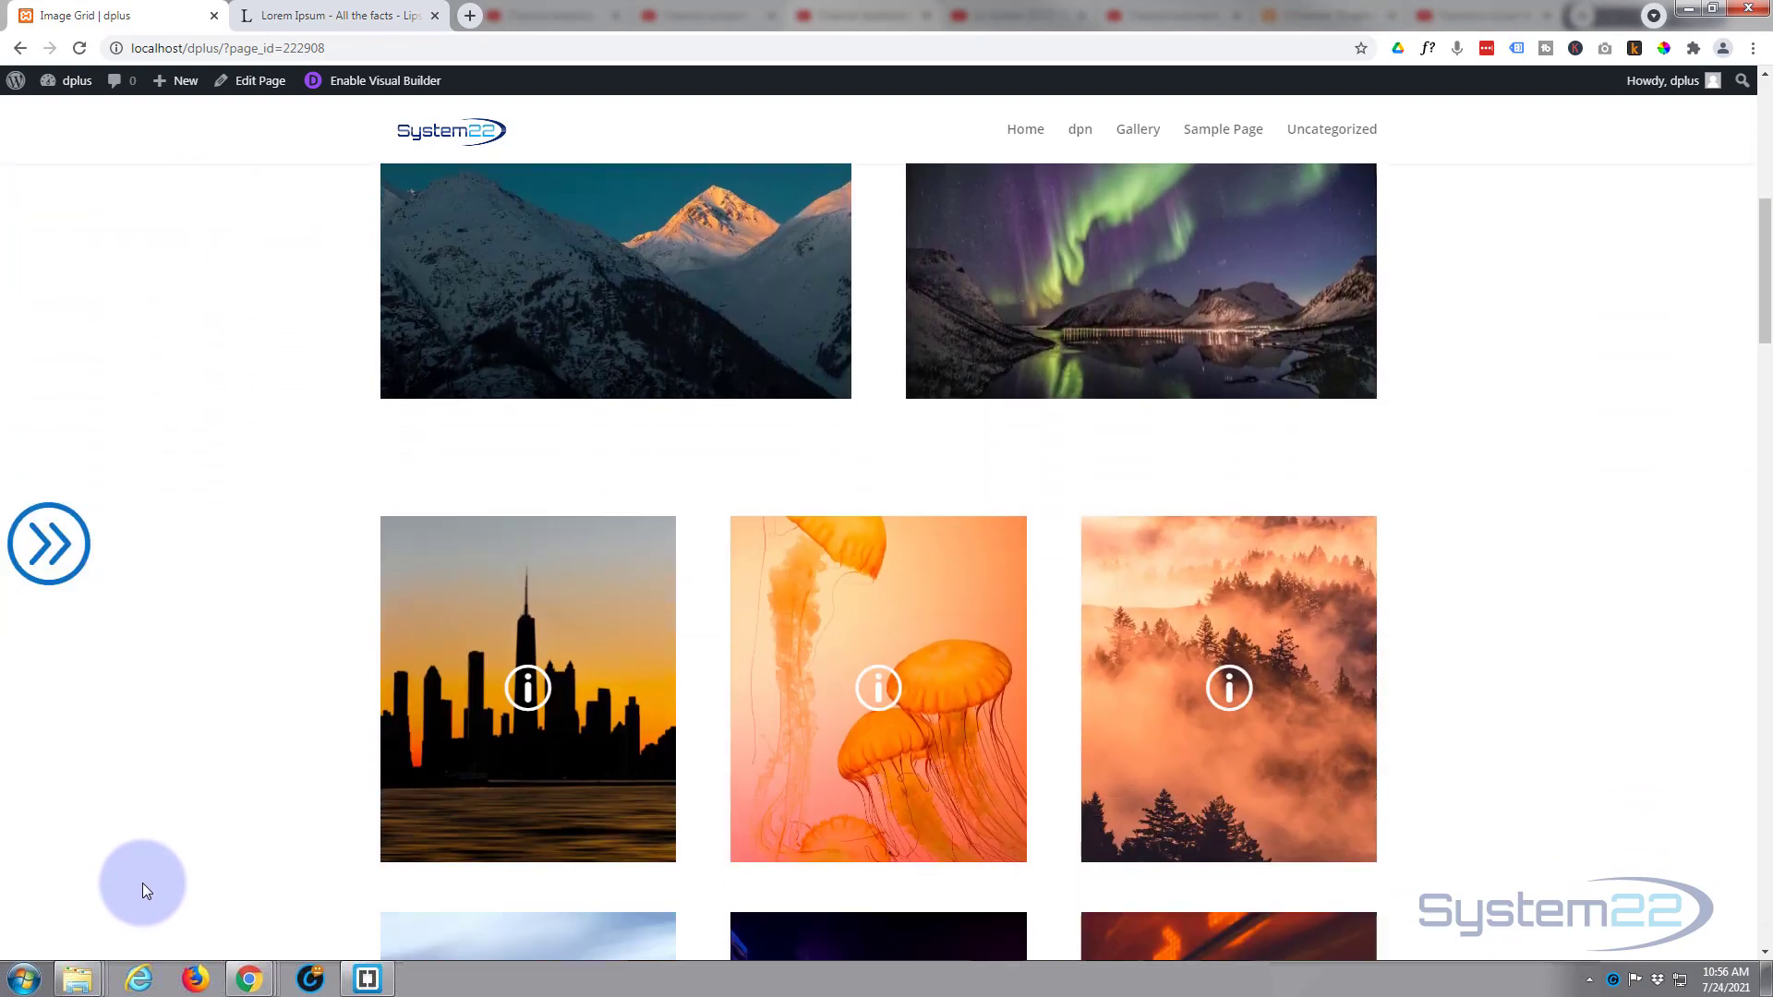
scroll(142, 883, down, 1)
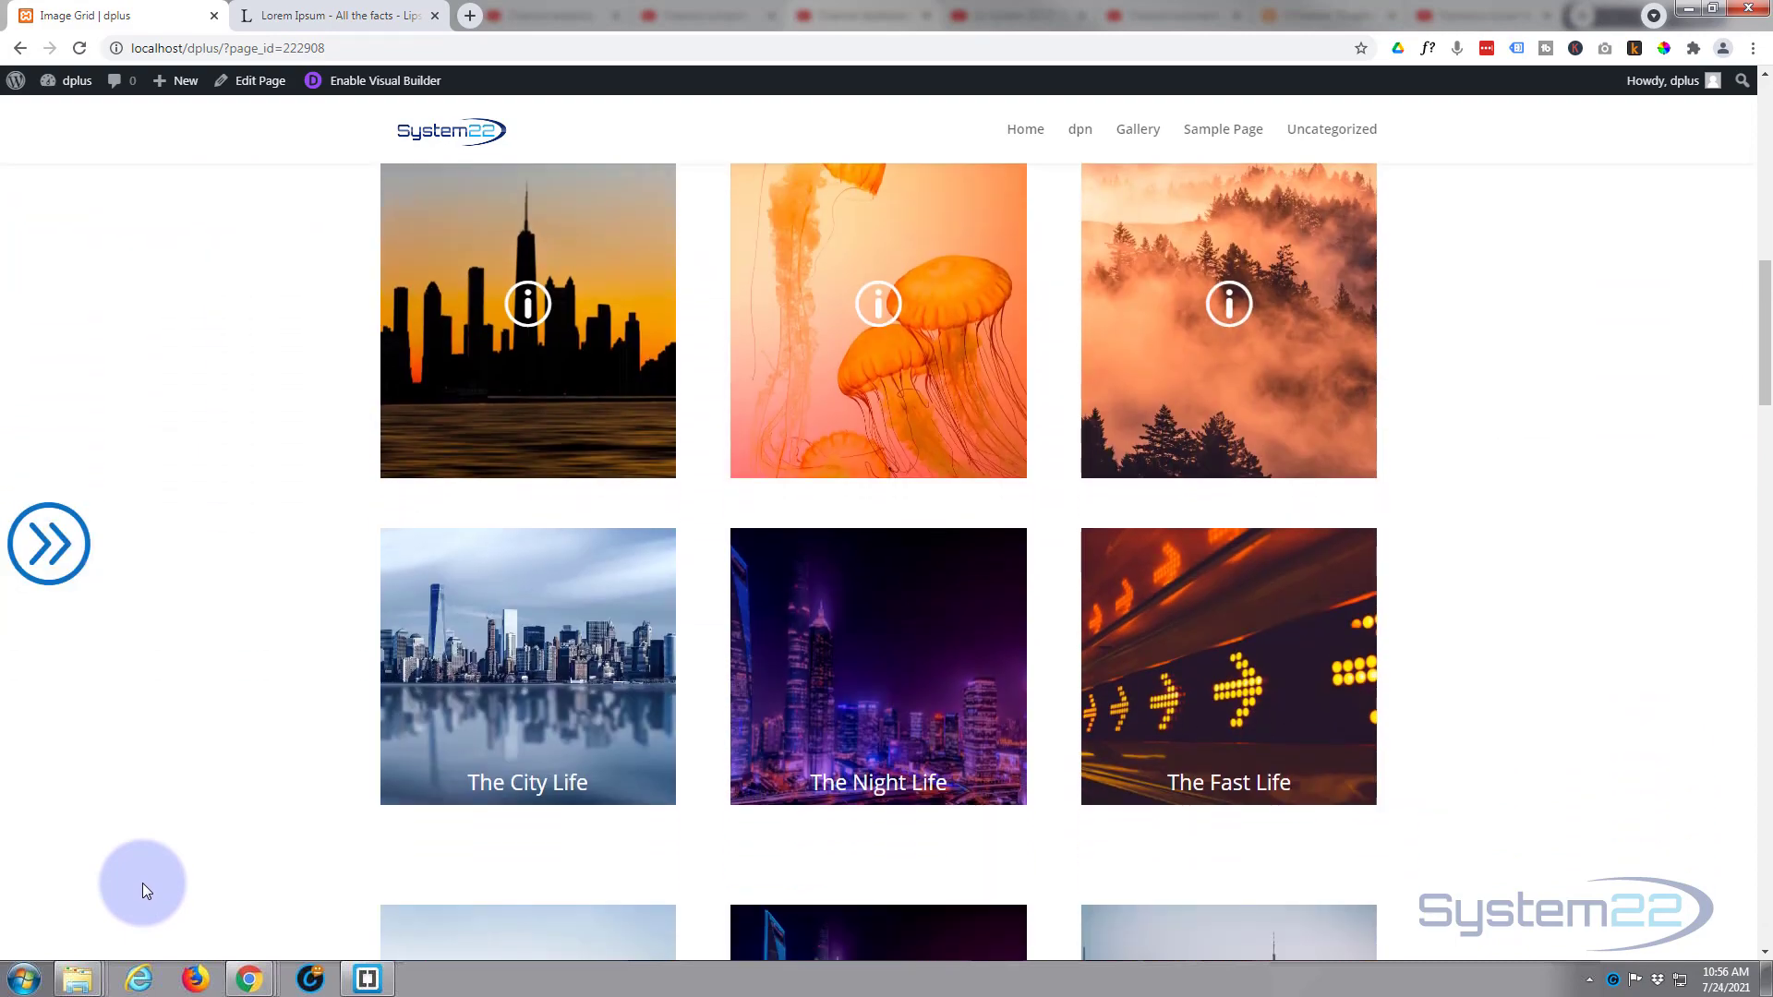
click(52, 550)
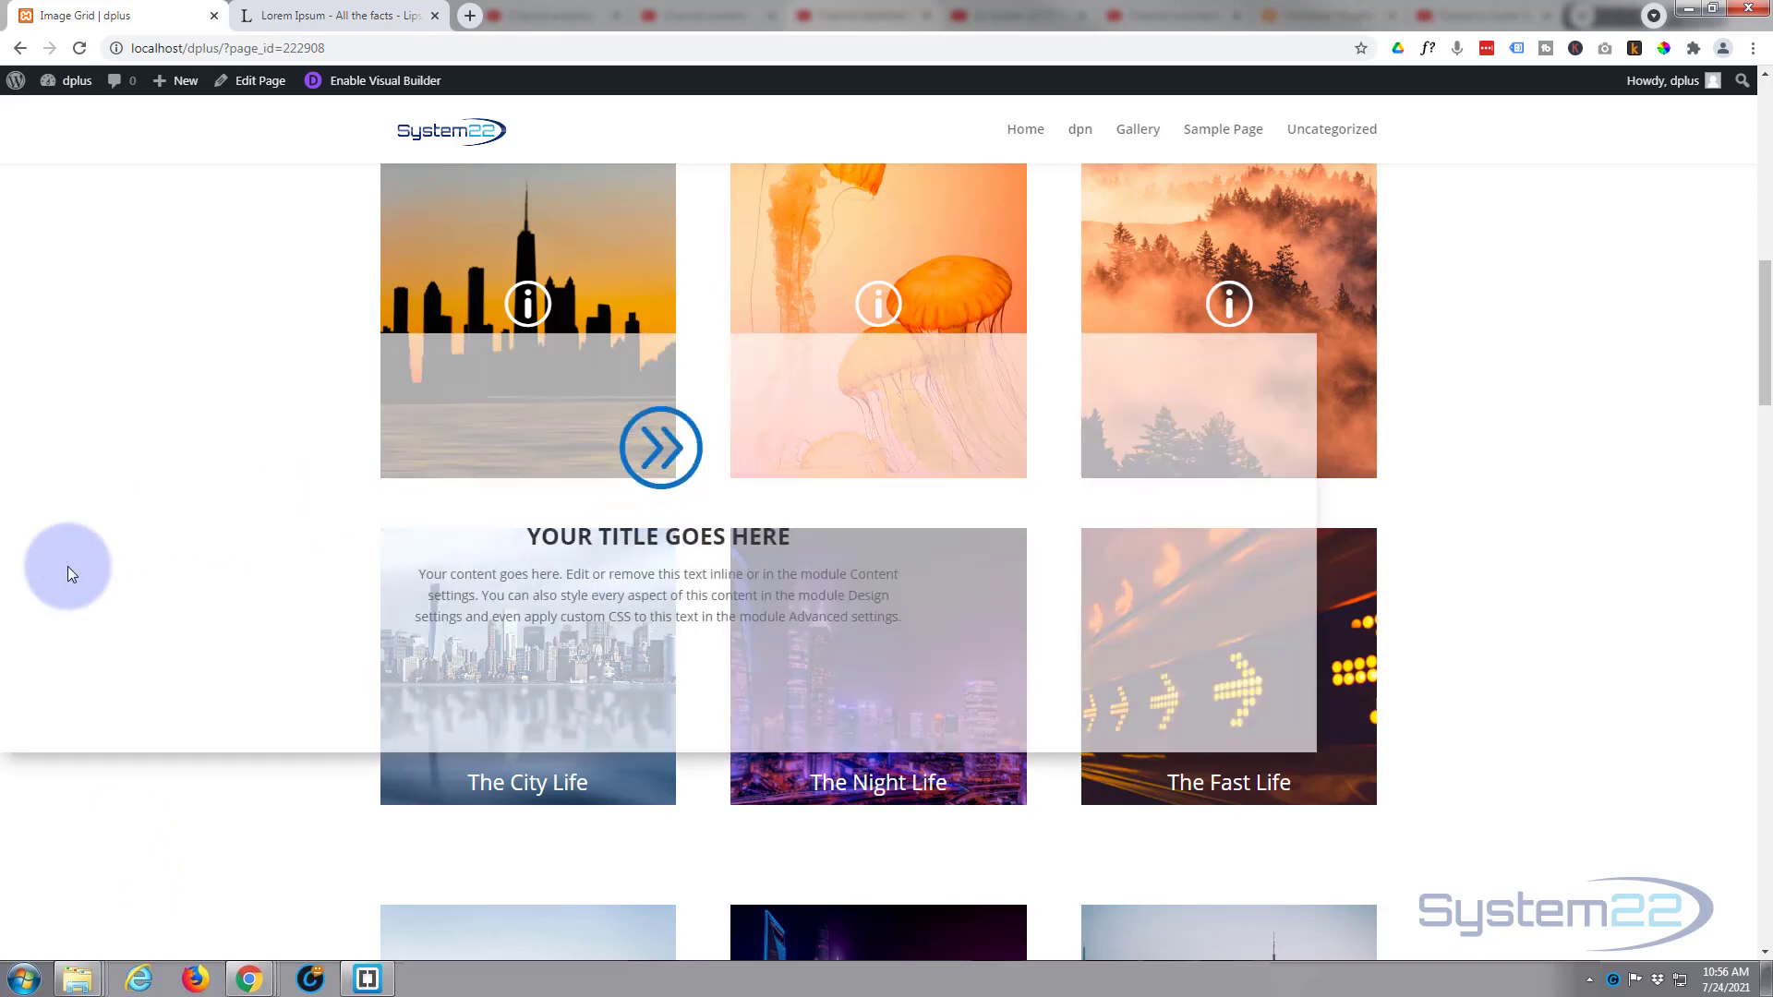